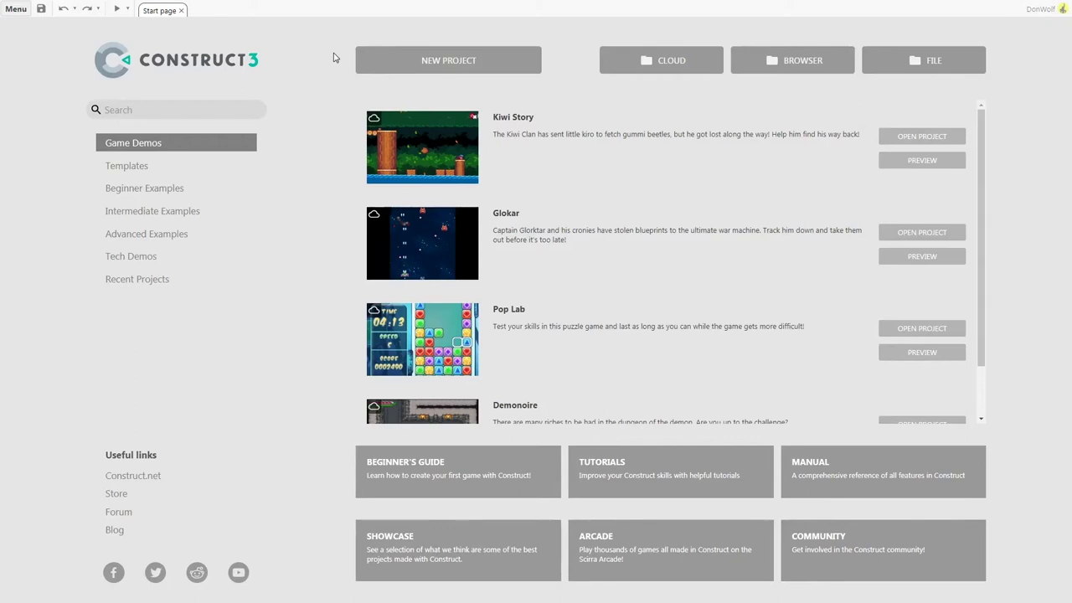
# - Create a new project named "Geo clone" with the SD landscape 16:9 preset
pyautogui.click(447, 66)
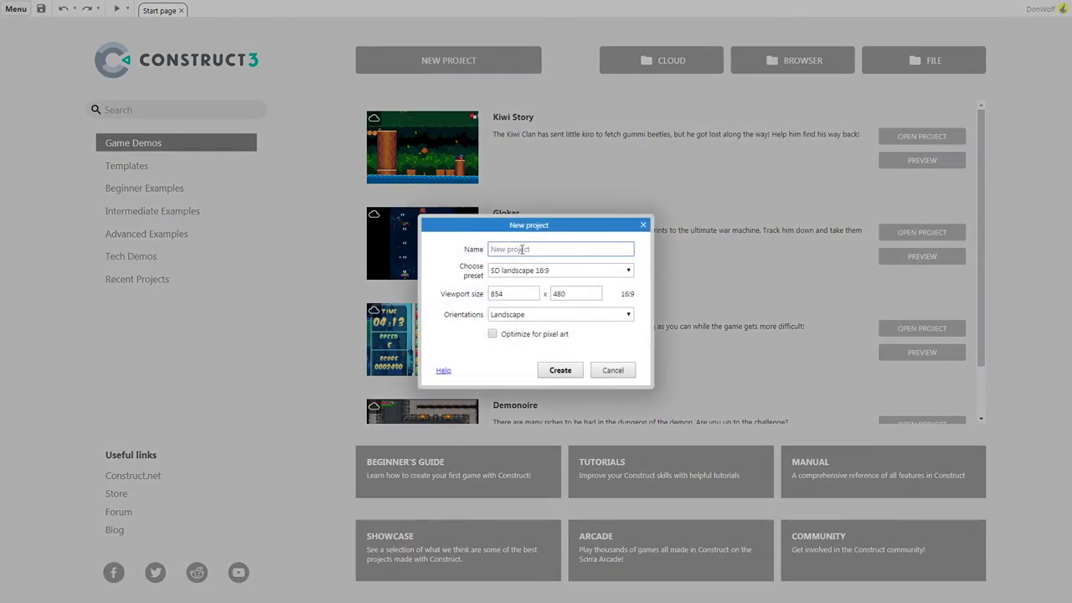
pyautogui.write('Geo clone')
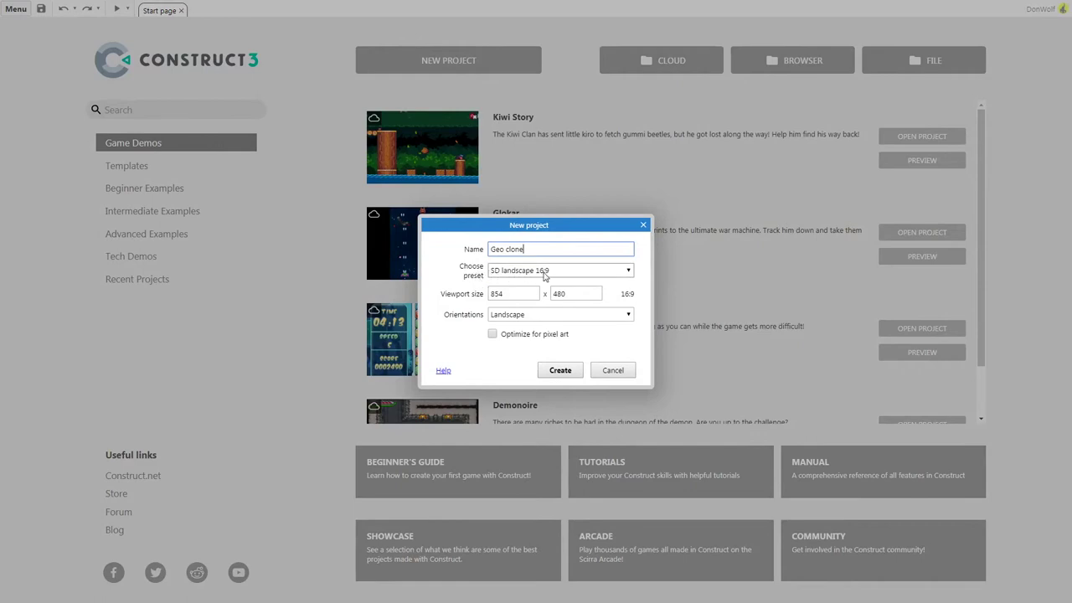
pyautogui.click(559, 371)
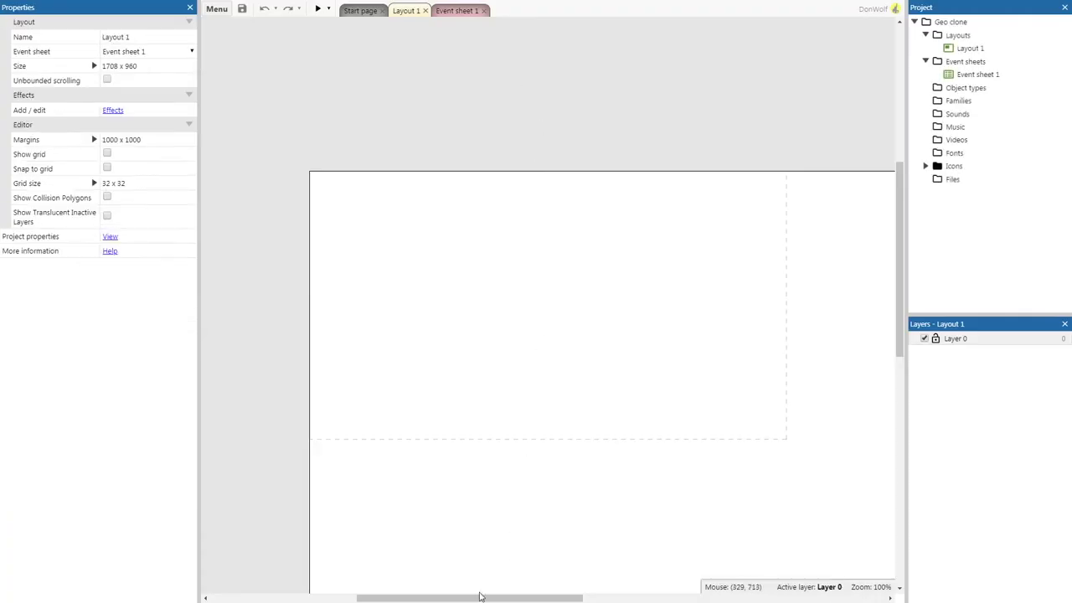
# - Set the size of Layout 1 to 854 x 480
pyautogui.moveTo(477, 596)
pyautogui.mouseDown()
pyautogui.moveTo(503, 579)
pyautogui.moveTo(482, 575)
pyautogui.mouseUp()
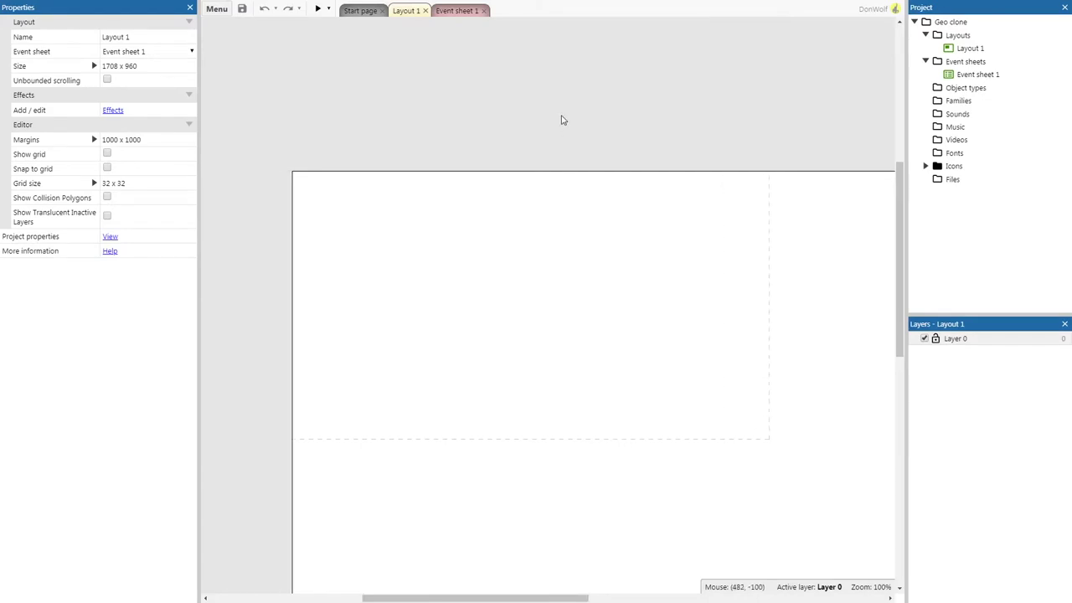
pyautogui.scroll(-1, 597, 168)
pyautogui.scroll(-4, 597, 168)
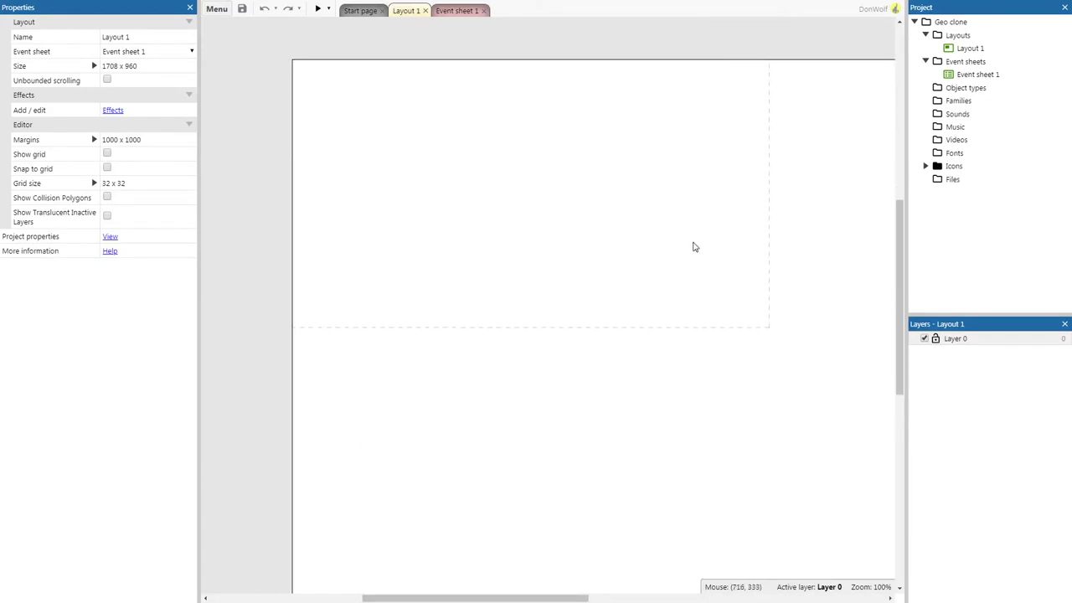
pyautogui.scroll(3, 694, 246)
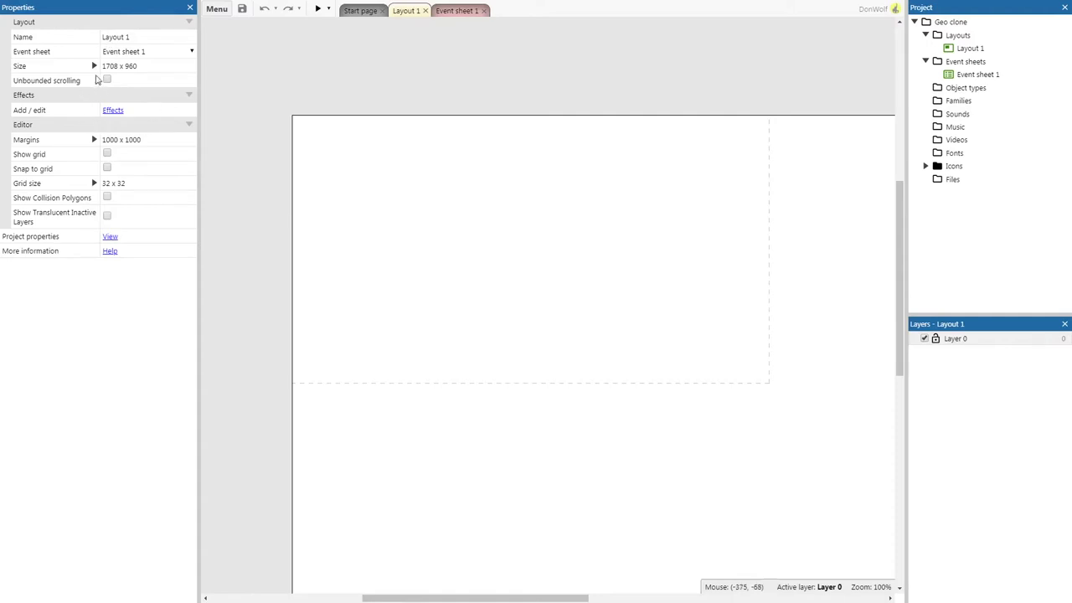
pyautogui.click(155, 65)
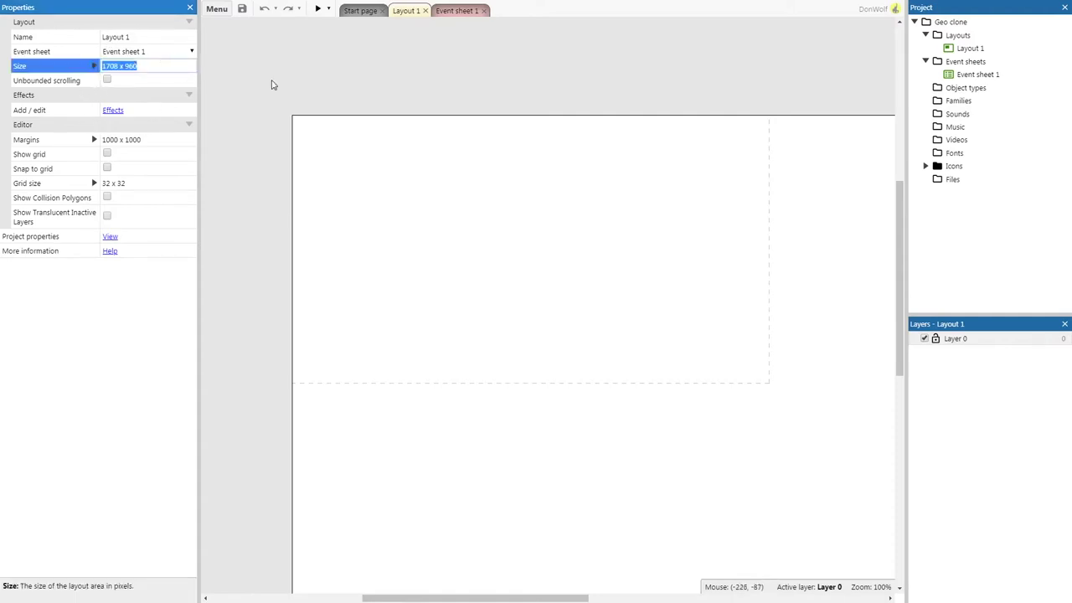
pyautogui.write('8')
pyautogui.press('Tab')
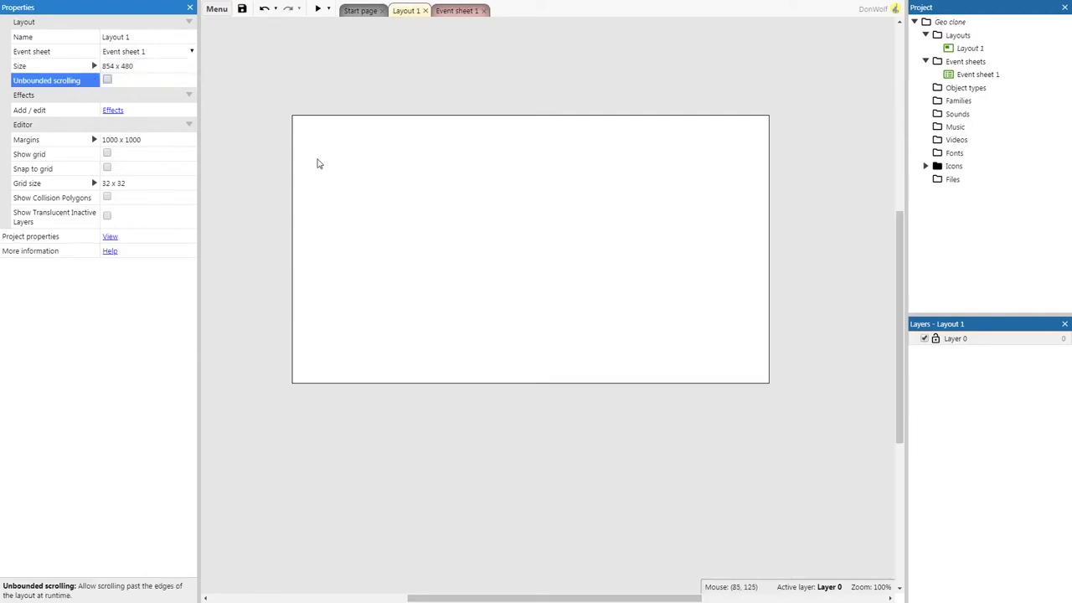
pyautogui.click(600, 62)
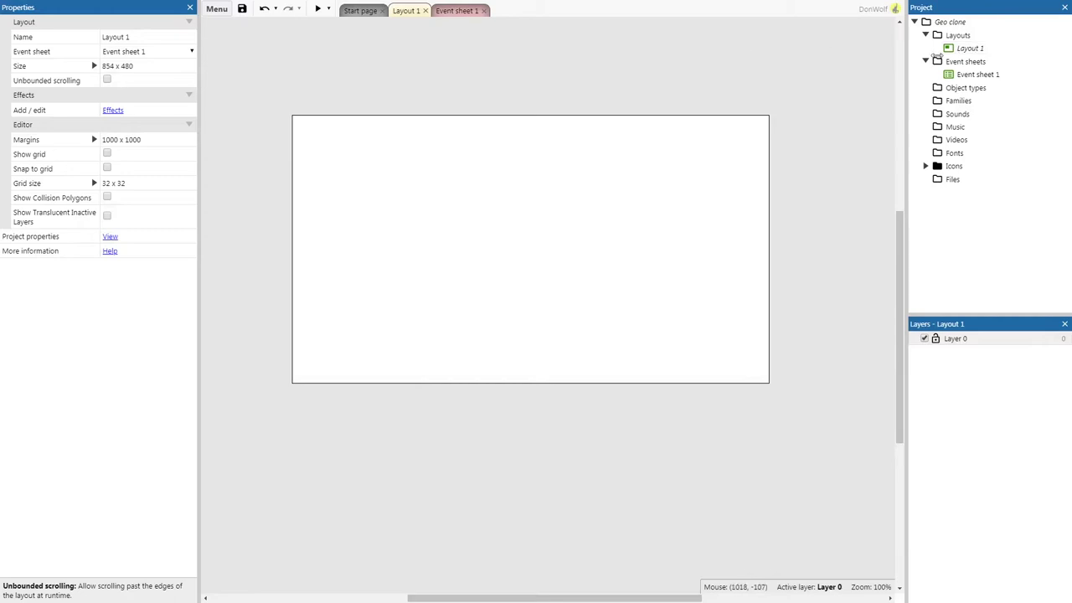
# - Rename Layout 1 as "Title"
pyautogui.click(968, 48)
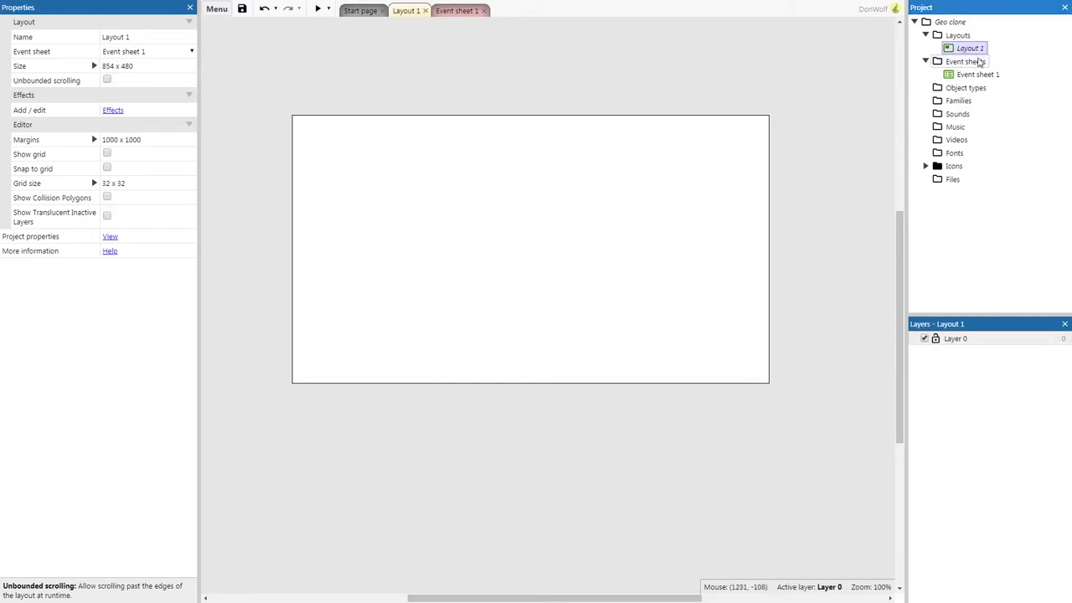
pyautogui.rightClick(975, 50)
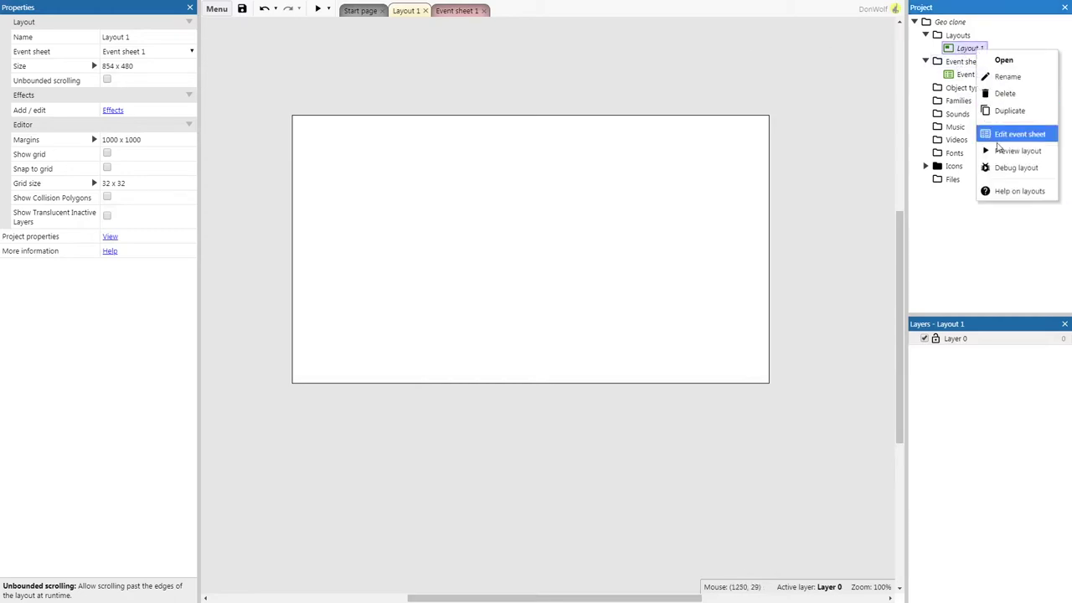
pyautogui.click(1007, 76)
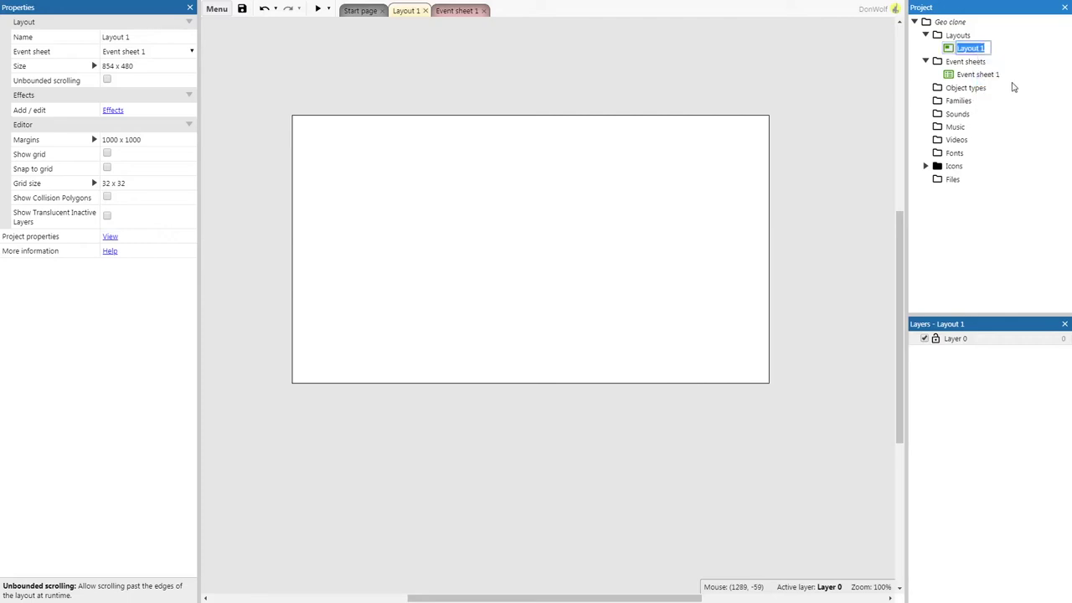
pyautogui.write('Title')
# - Rename Event sheet 1 as "Title Evt"
pyautogui.rightClick(983, 75)
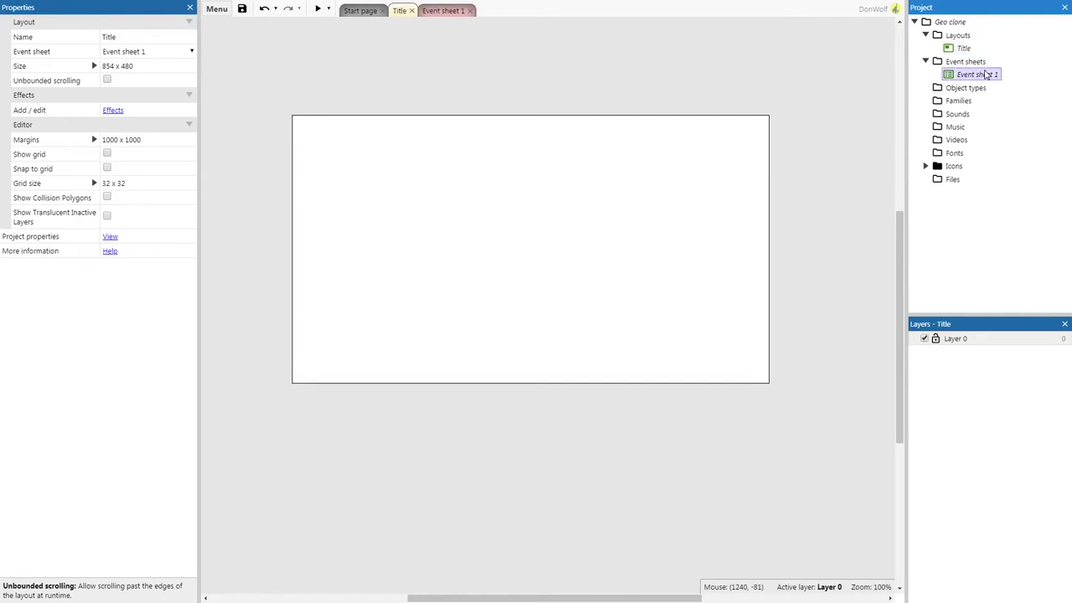
pyautogui.click(959, 97)
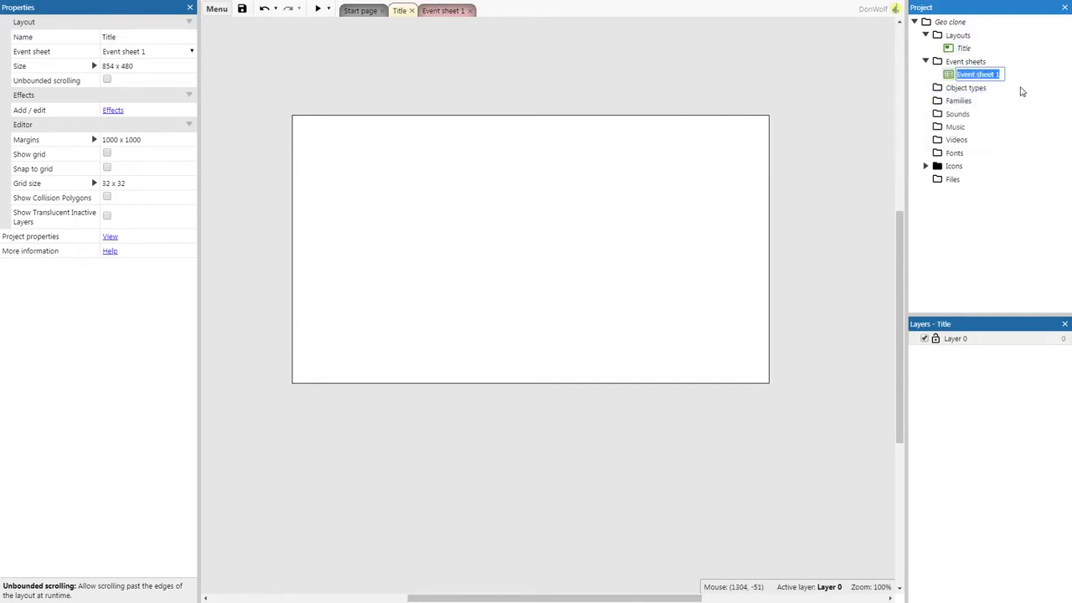
pyautogui.write('Title Evt')
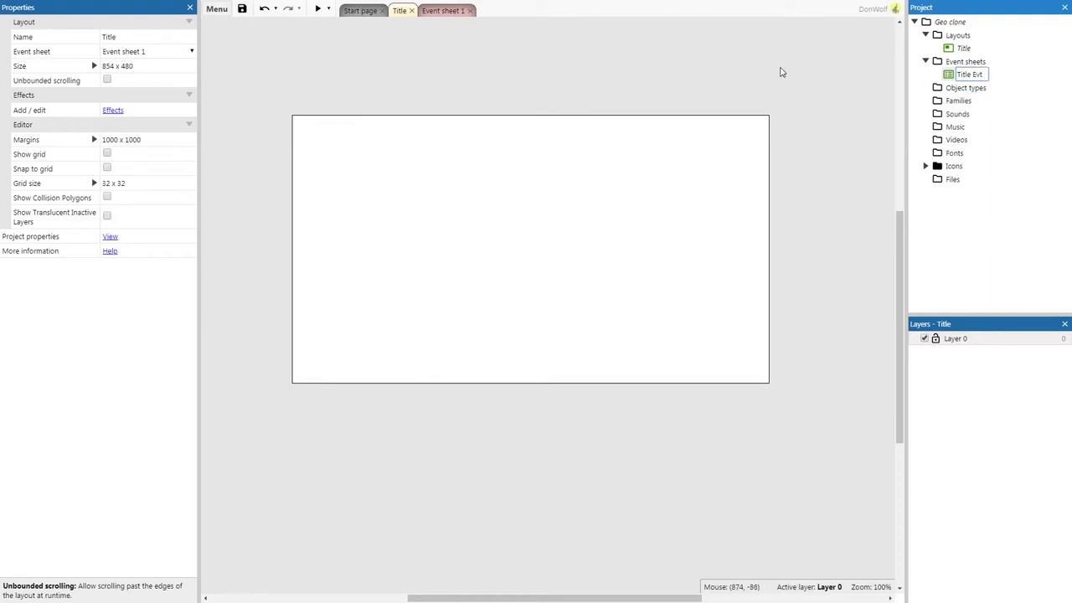
pyautogui.press('Return')
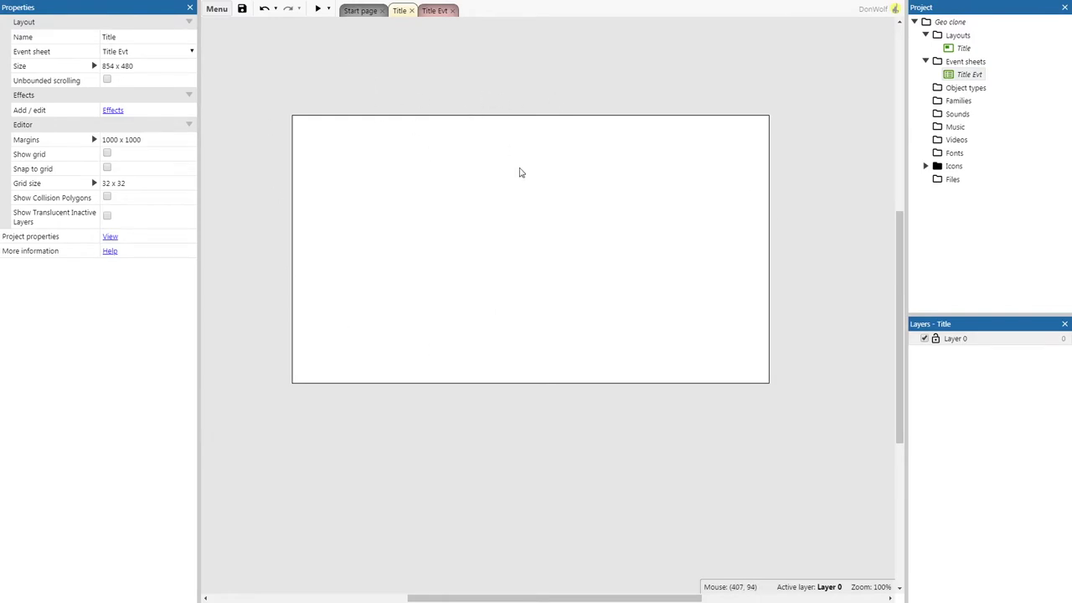
# - Insert a Text object named "mainTxt" into the Title layout
pyautogui.rightClick(491, 146)
pyautogui.click(505, 153)
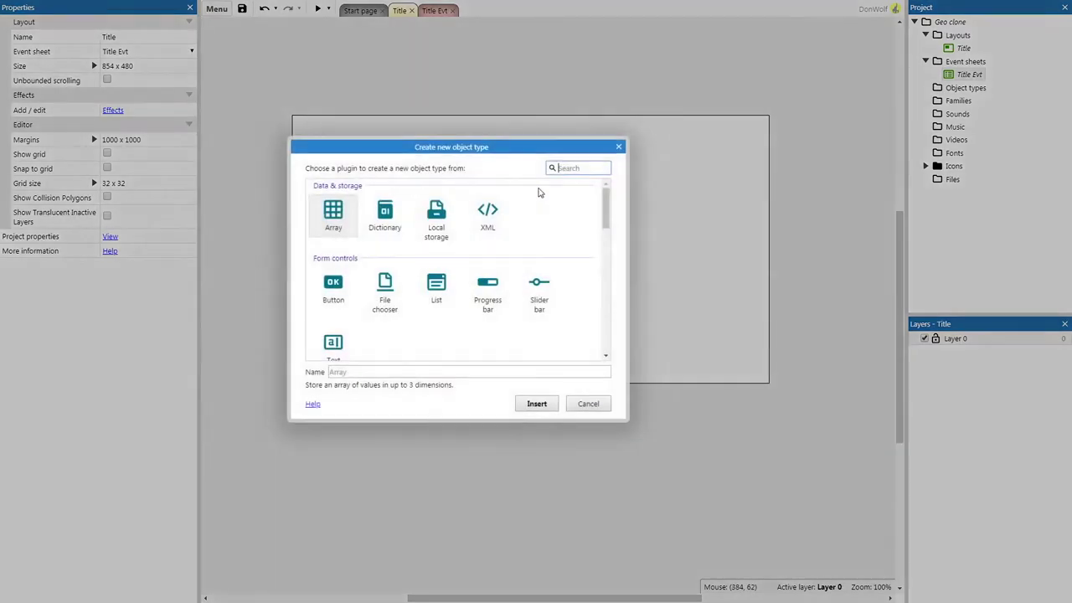
pyautogui.scroll(-5, 599, 246)
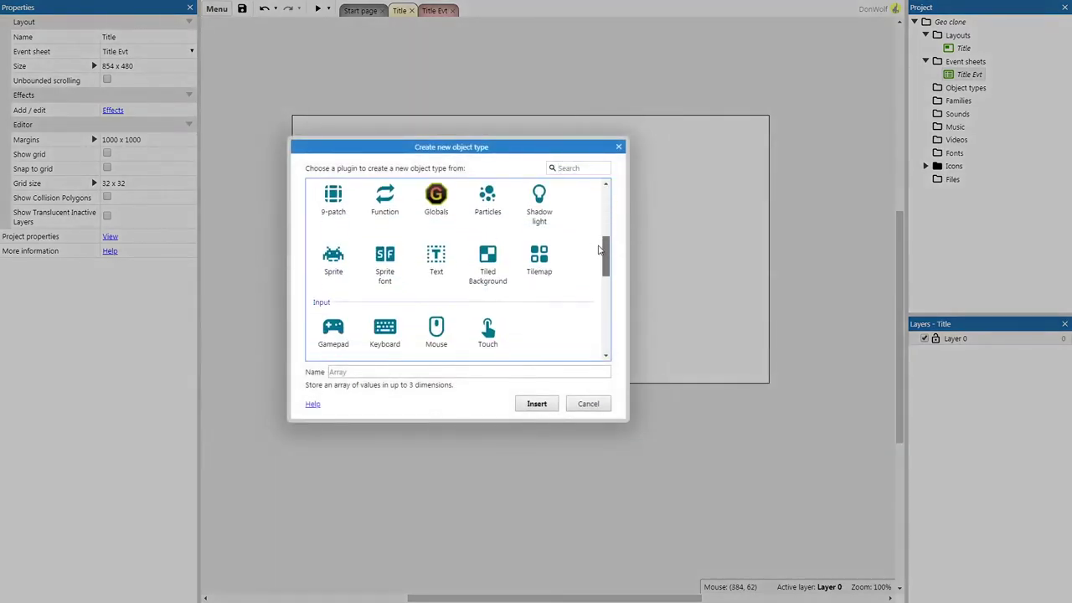
pyautogui.click(440, 258)
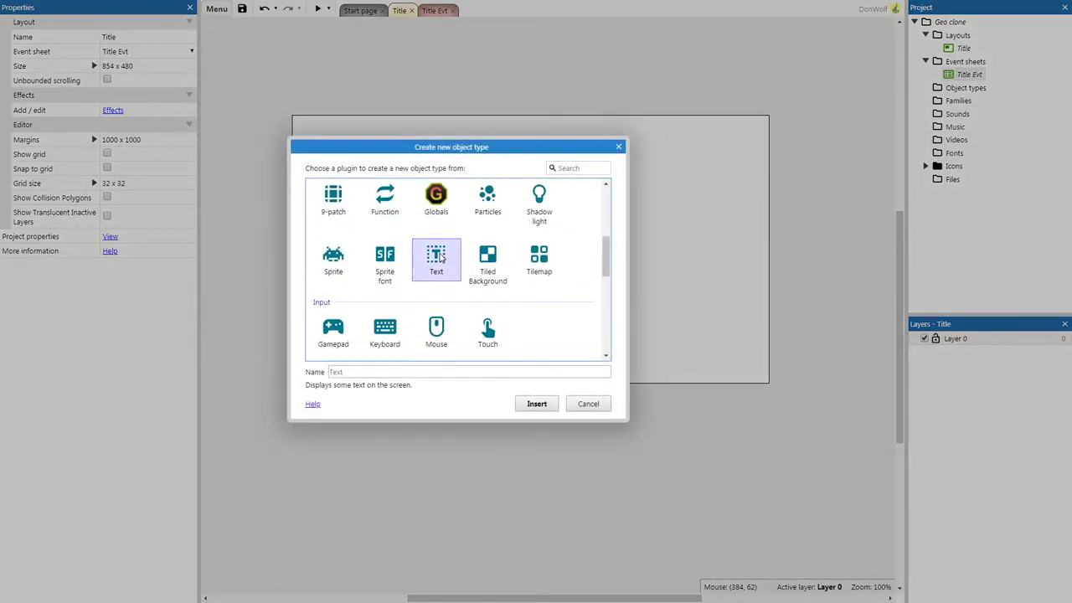
pyautogui.click(364, 370)
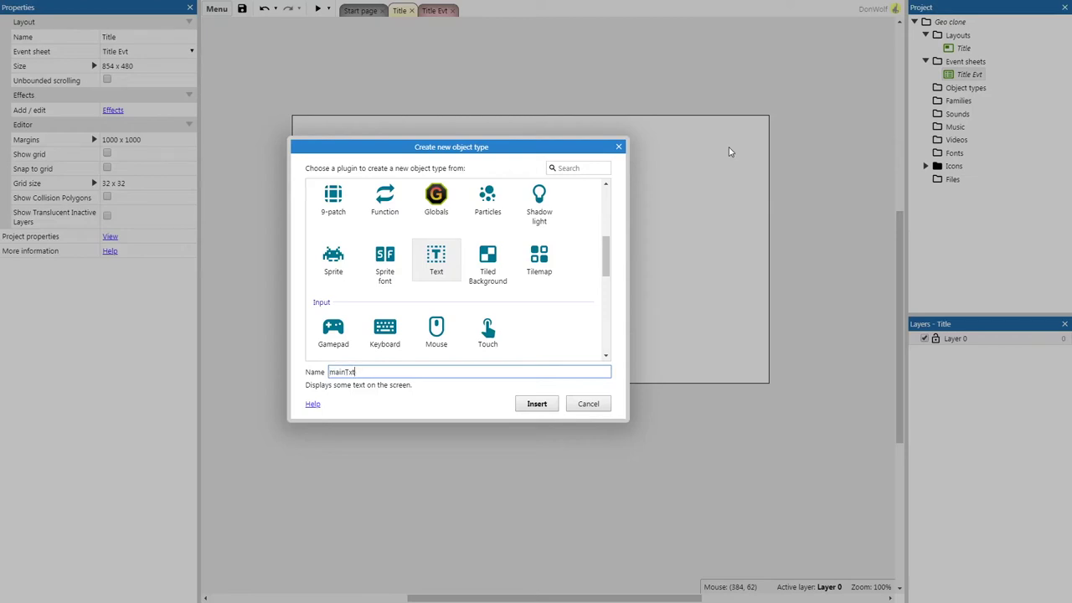
pyautogui.doubleClick(347, 370)
pyautogui.click(538, 405)
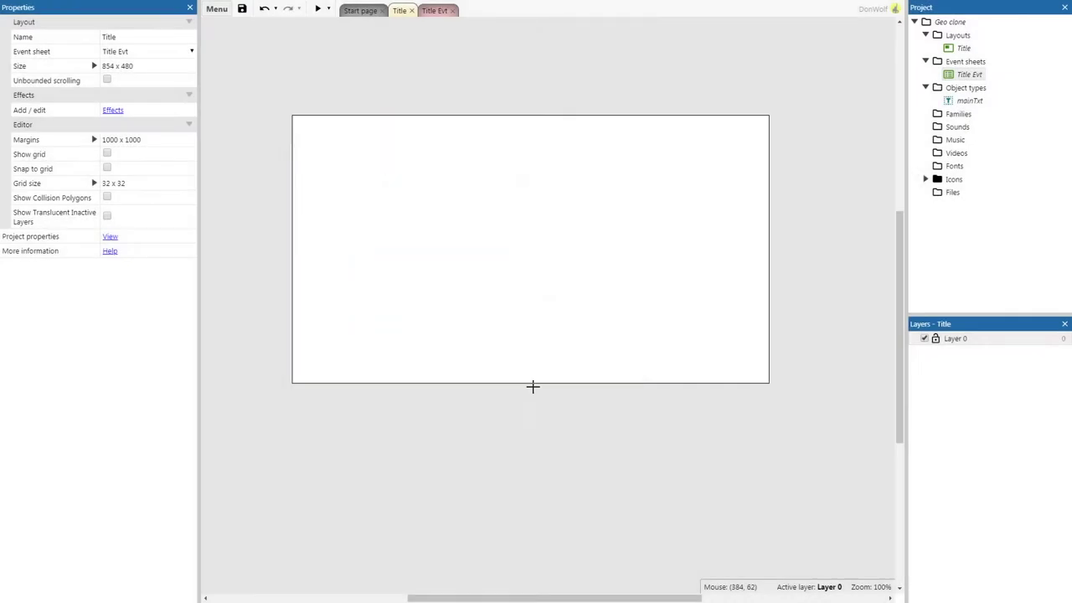
pyautogui.click(495, 256)
# - Move the text box to the top middle of the layout, at about 157, 20, and enlarge it to about 506 x 129
pyautogui.moveTo(538, 267); pyautogui.dragTo(492, 148)
pyautogui.moveTo(569, 164); pyautogui.dragTo(744, 218)
pyautogui.moveTo(669, 195); pyautogui.dragTo(600, 181)
pyautogui.click(604, 82)
# - Set the mainTxt object's text to "Geo Clone" and its font size to 50
pyautogui.click(542, 161)
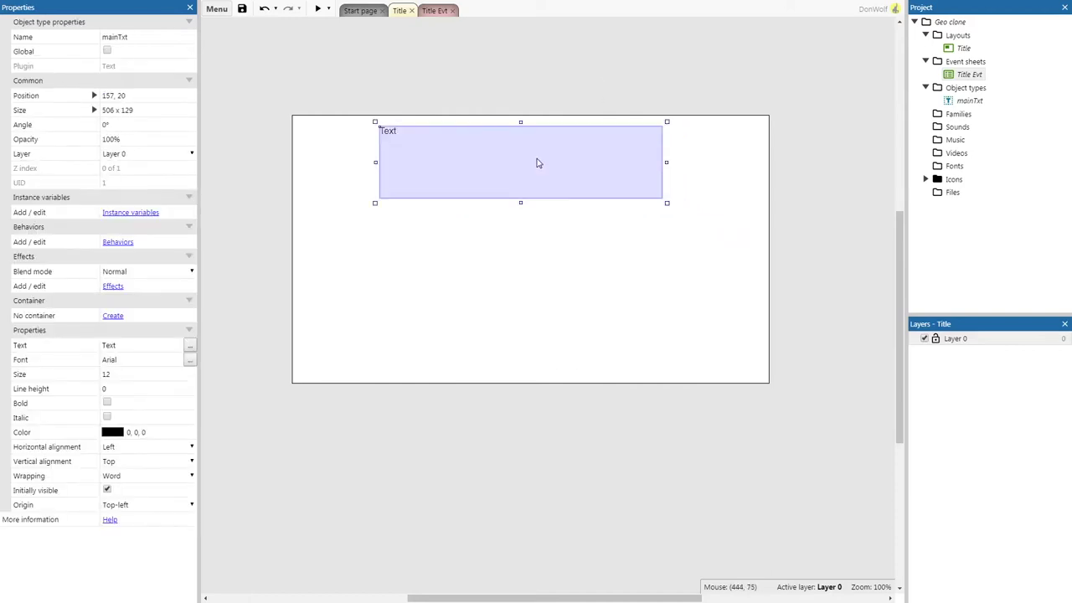
pyautogui.click(124, 345)
pyautogui.write('Geo clone')
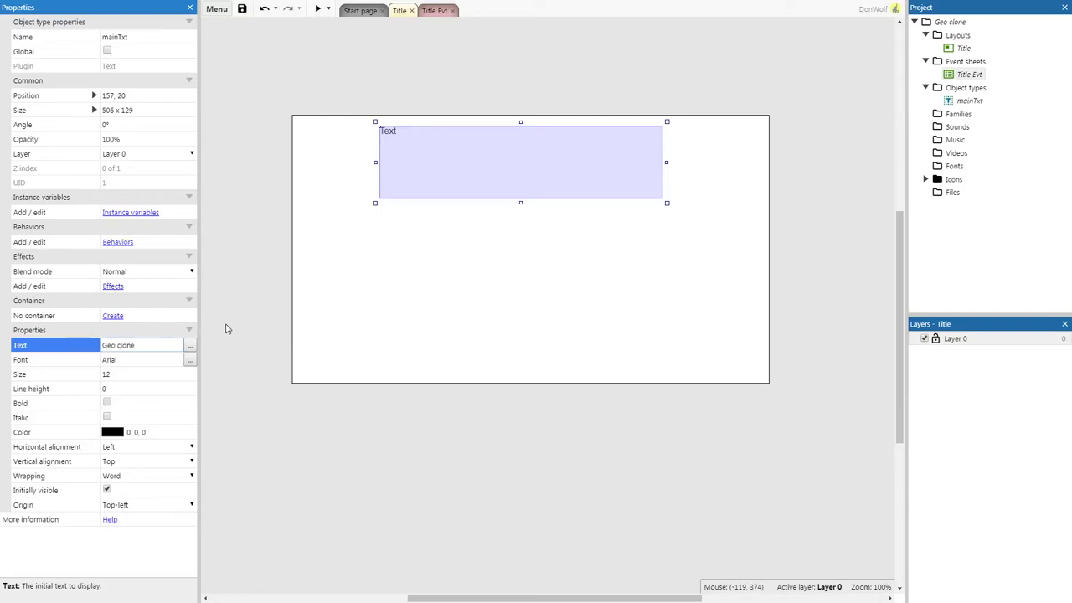
pyautogui.press('BackSpace')
pyautogui.write('C')
pyautogui.press('Tab')
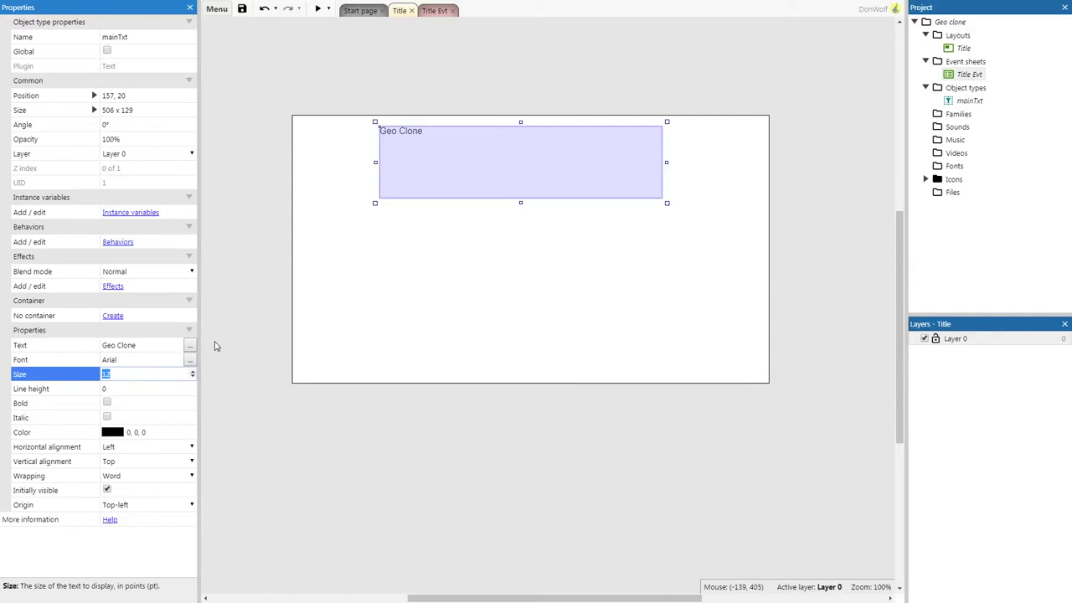
pyautogui.write('50')
pyautogui.press('Tab')
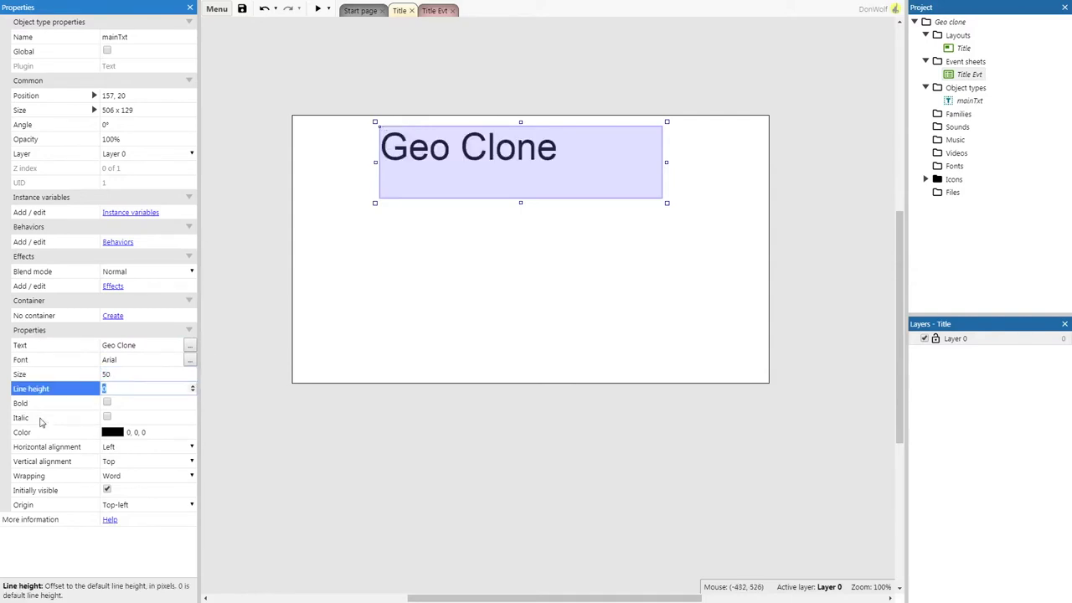
# - Make the "Geo Clone" text bold and italic, and center it horizontally and vertically in its box
pyautogui.click(107, 417)
pyautogui.click(106, 402)
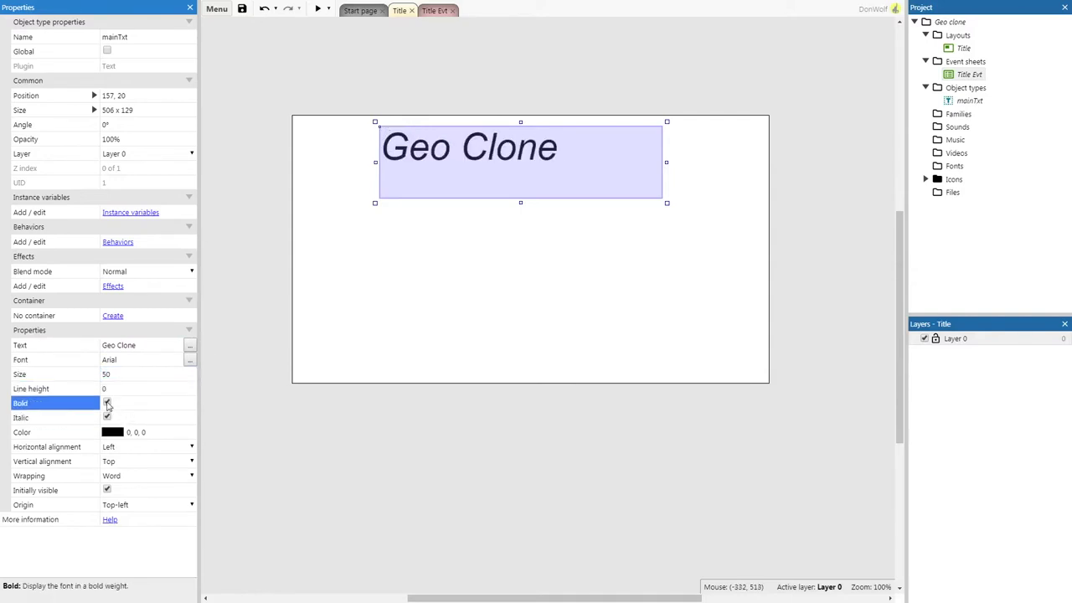
pyautogui.click(172, 451)
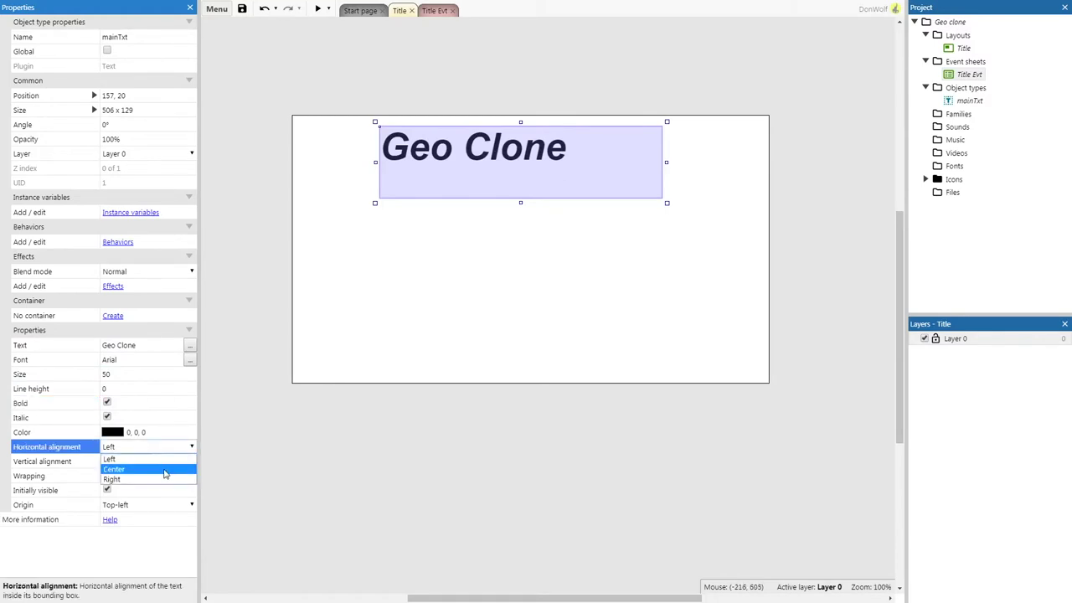
pyautogui.click(168, 466)
pyautogui.click(167, 464)
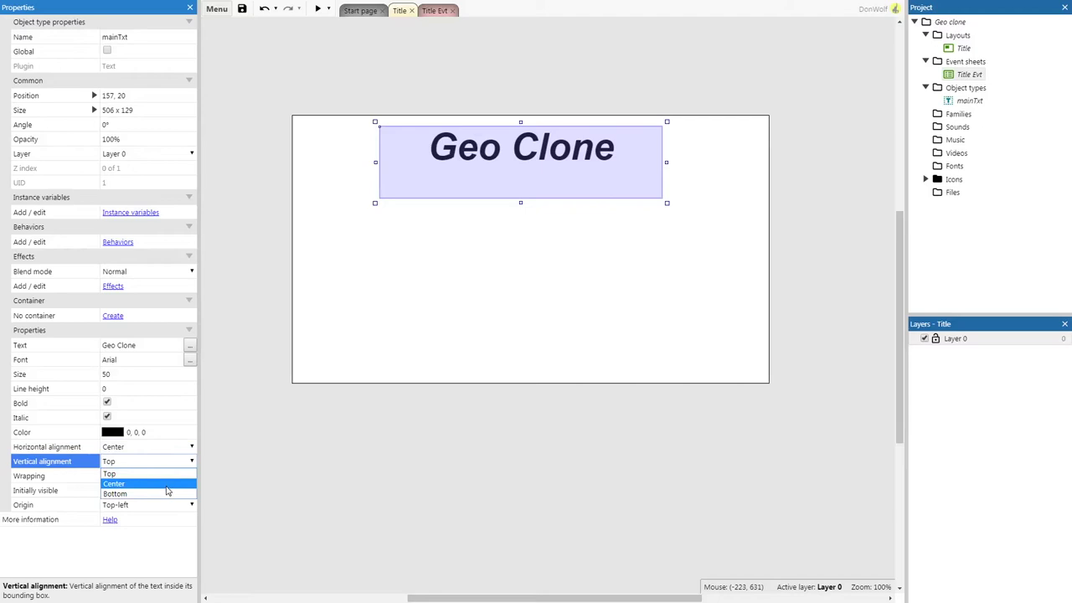
pyautogui.click(169, 488)
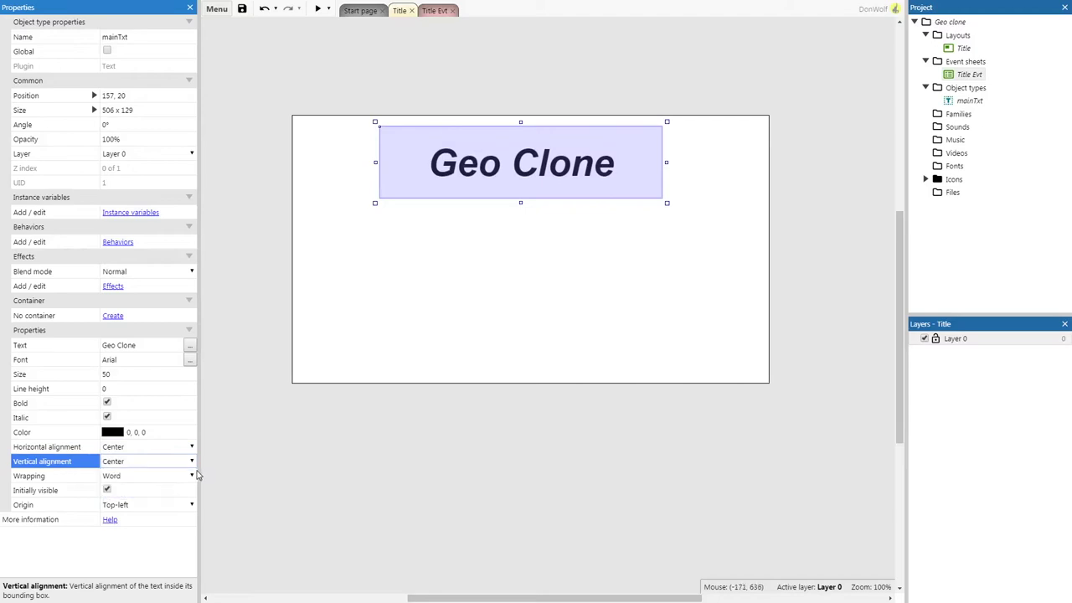
pyautogui.click(130, 578)
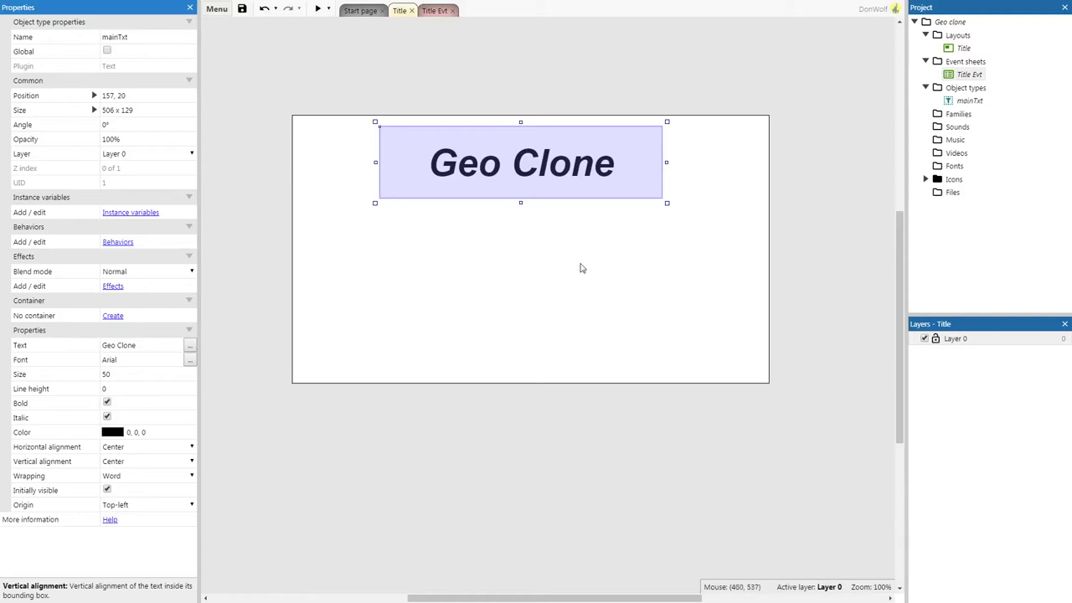
pyautogui.click(593, 74)
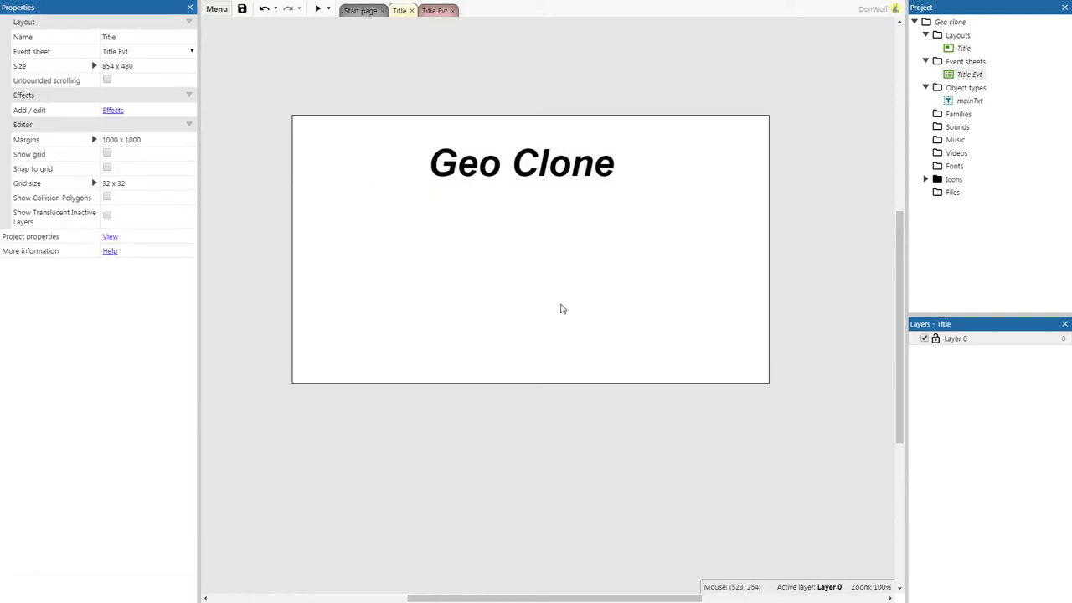
# - Insert a Sprite object named "playBtn" in the lower middle of the Title layout
pyautogui.rightClick(529, 294)
pyautogui.click(574, 302)
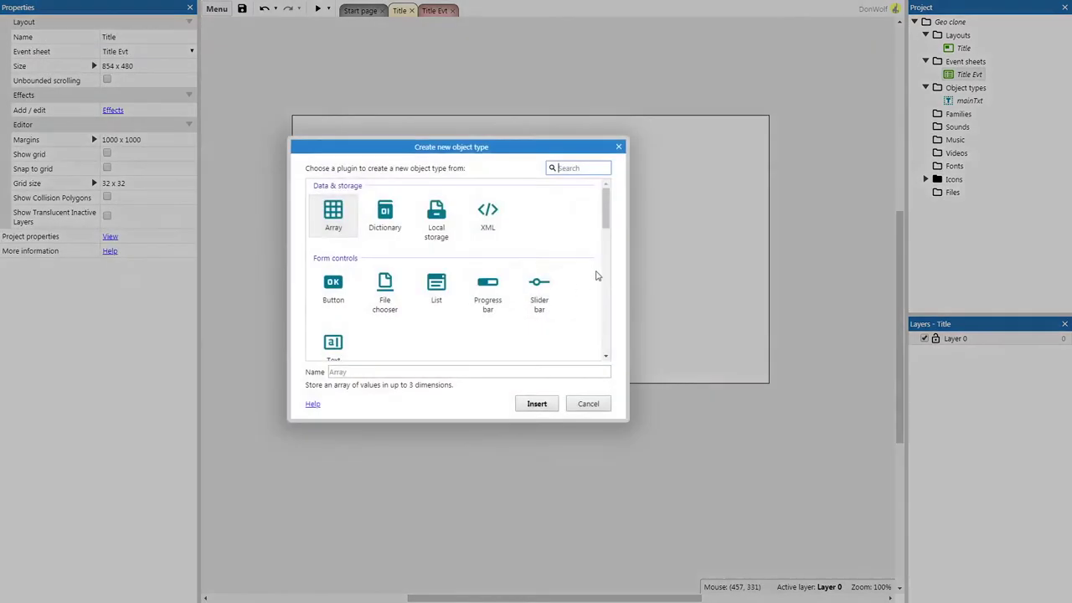
pyautogui.moveTo(607, 210); pyautogui.dragTo(608, 268)
pyautogui.click(333, 243)
pyautogui.click(344, 373)
pyautogui.write('playBtn')
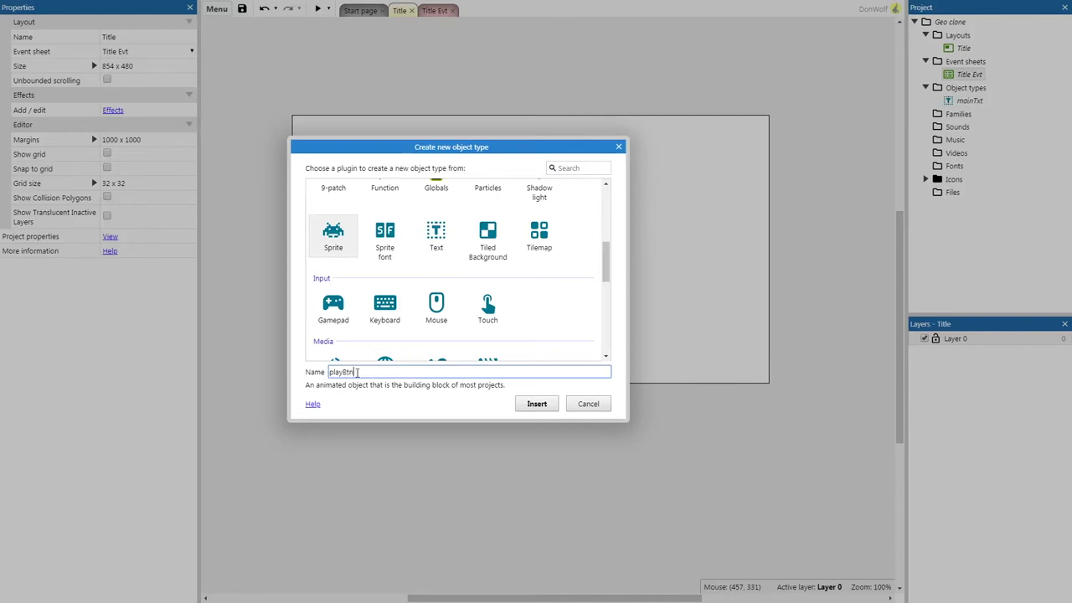
pyautogui.hotkey('ctrl', 'a')
pyautogui.click(536, 403)
pyautogui.click(510, 318)
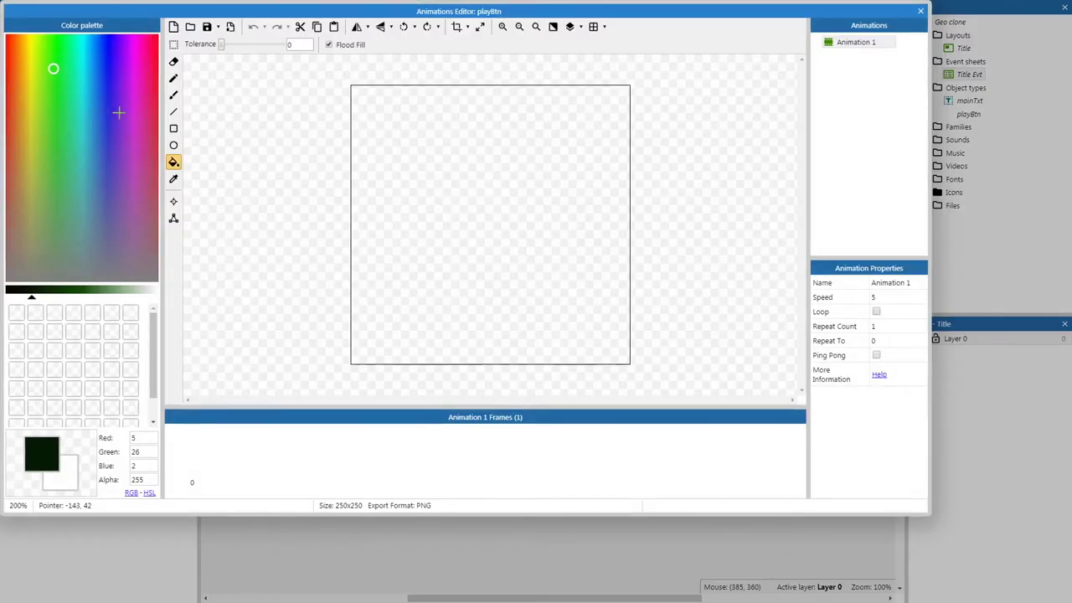
# - Fill the whole playBtn sprite image with dark green (RGB 9, 48, 3) and close the animations editor
pyautogui.moveTo(32, 300); pyautogui.dragTo(54, 304)
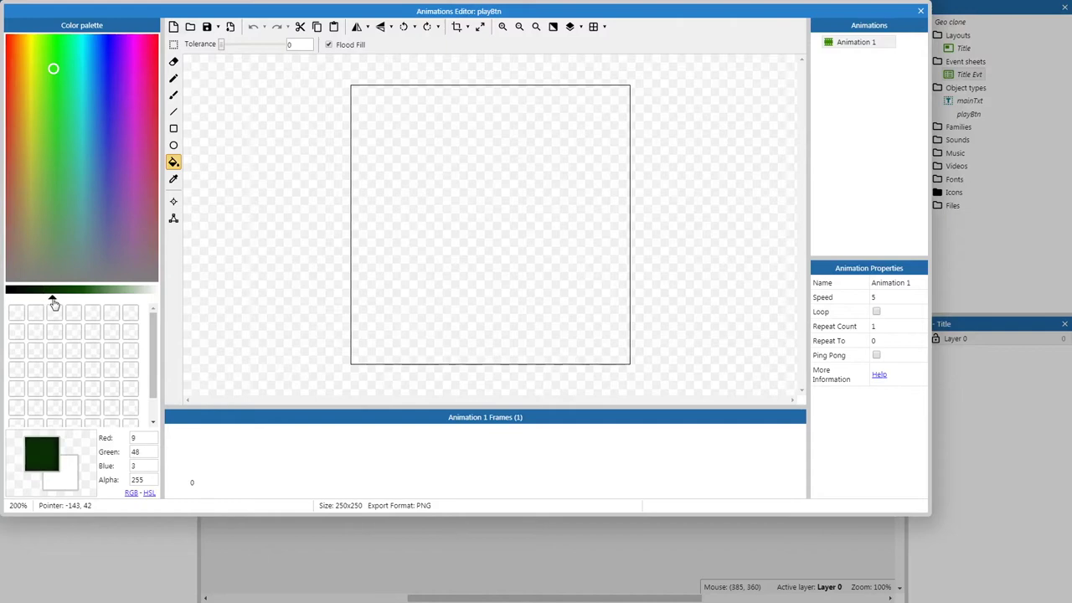
pyautogui.click(570, 192)
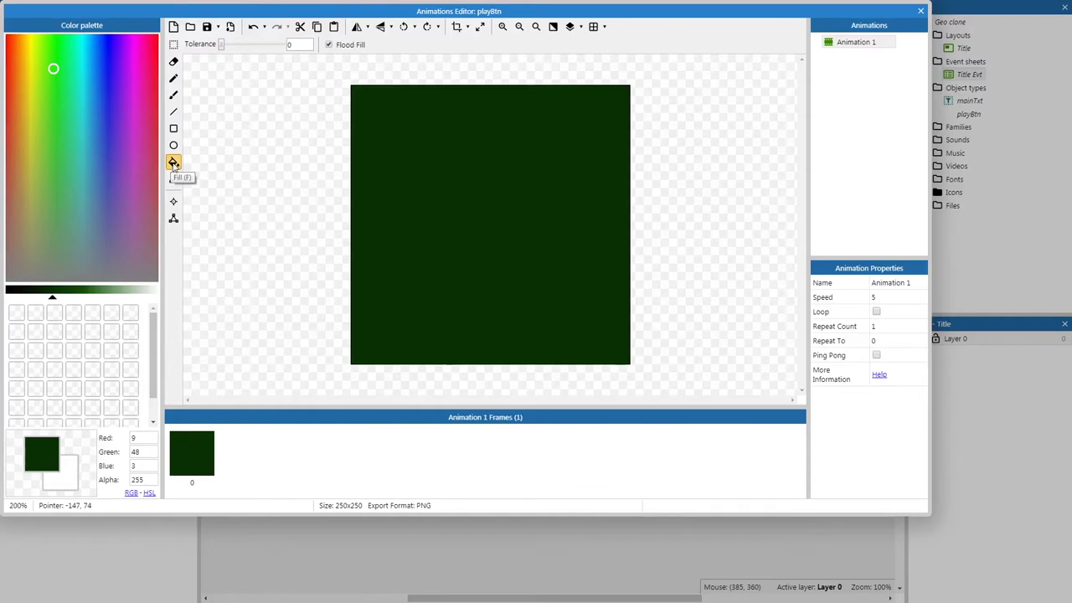
pyautogui.click(920, 10)
# - Reshape the playBtn sprite into a wide, flat rectangle centered near the lower edge of the Title layout
pyautogui.moveTo(498, 307); pyautogui.dragTo(479, 393)
pyautogui.moveTo(570, 468); pyautogui.dragTo(597, 335)
pyautogui.click(622, 430)
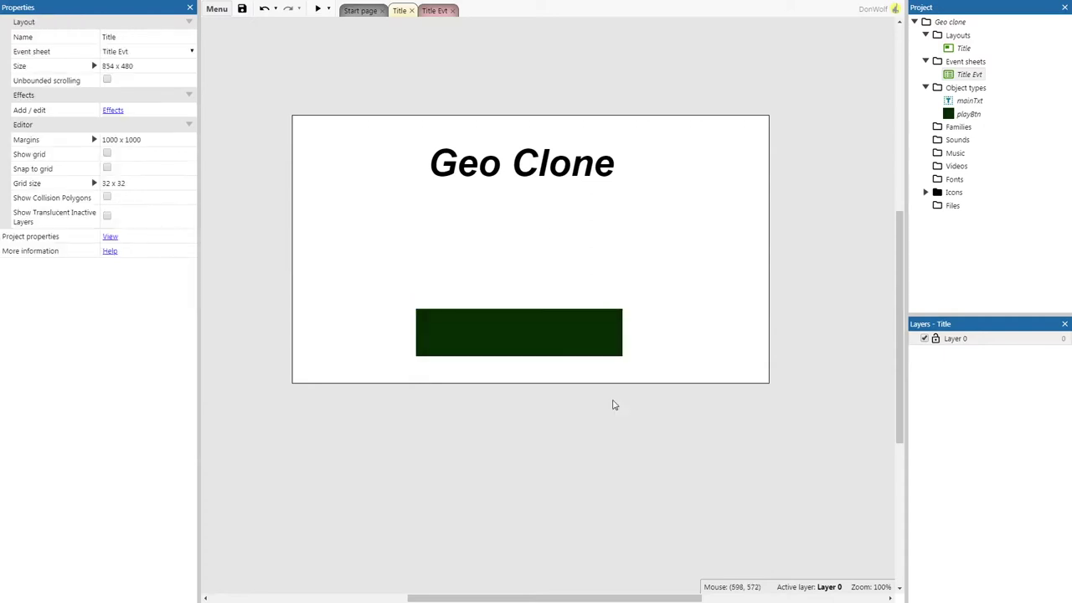
# - Insert a Text object named "playTxt" on top of the green play button
pyautogui.rightClick(534, 231)
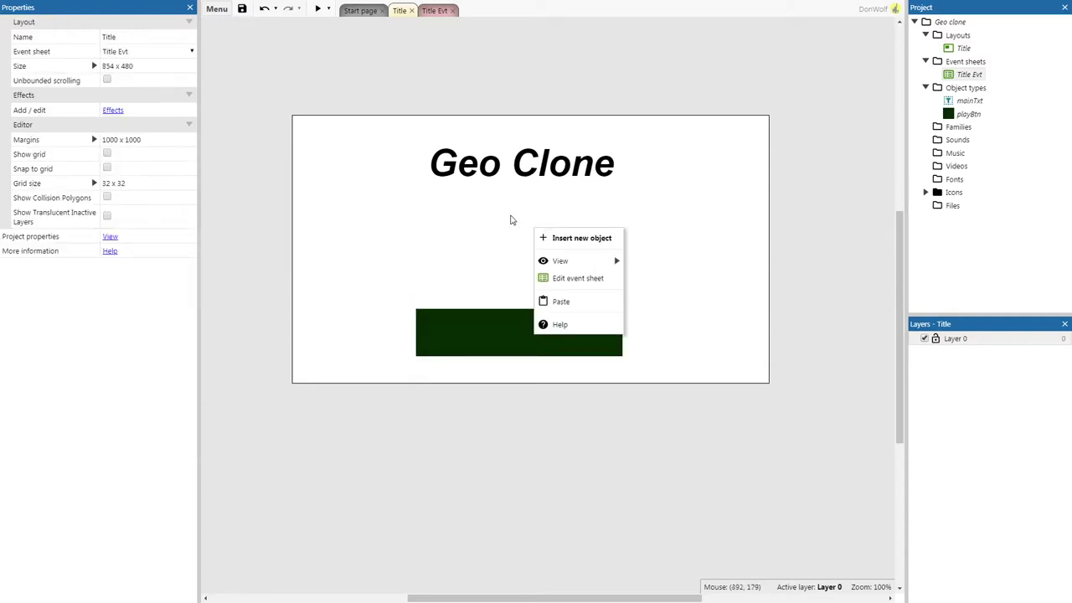
pyautogui.rightClick(511, 217)
pyautogui.click(542, 227)
pyautogui.moveTo(607, 220); pyautogui.dragTo(607, 279)
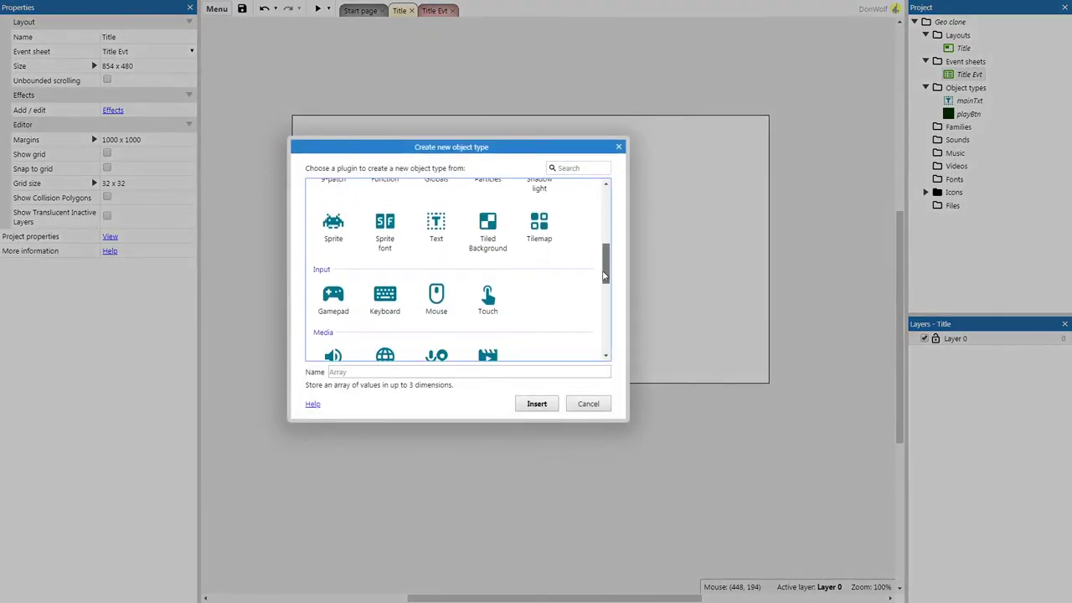
pyautogui.click(435, 235)
pyautogui.click(382, 370)
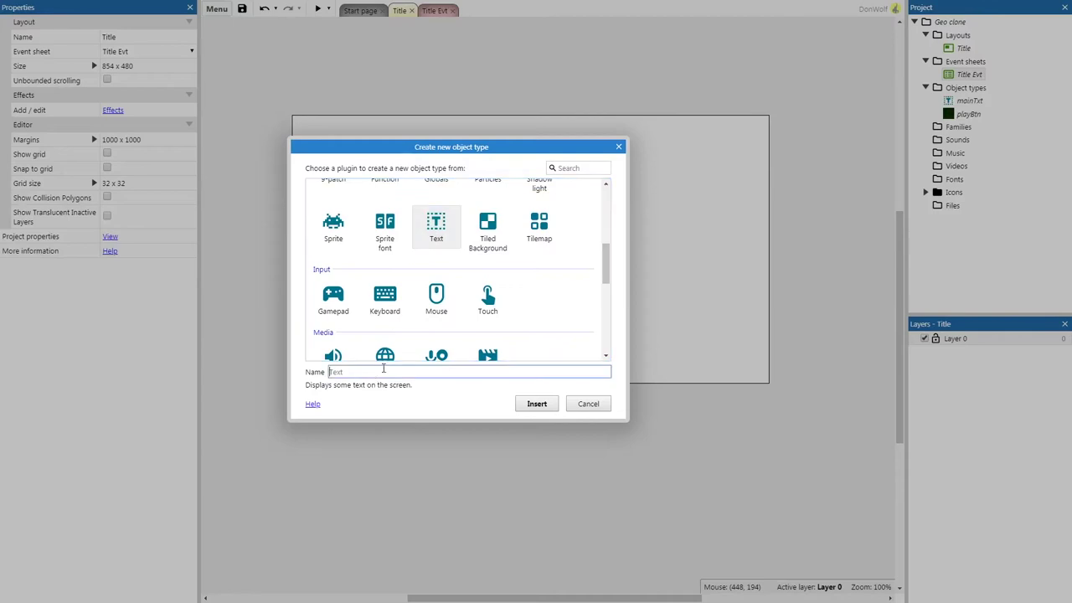
pyautogui.write('playTxt')
pyautogui.click(536, 404)
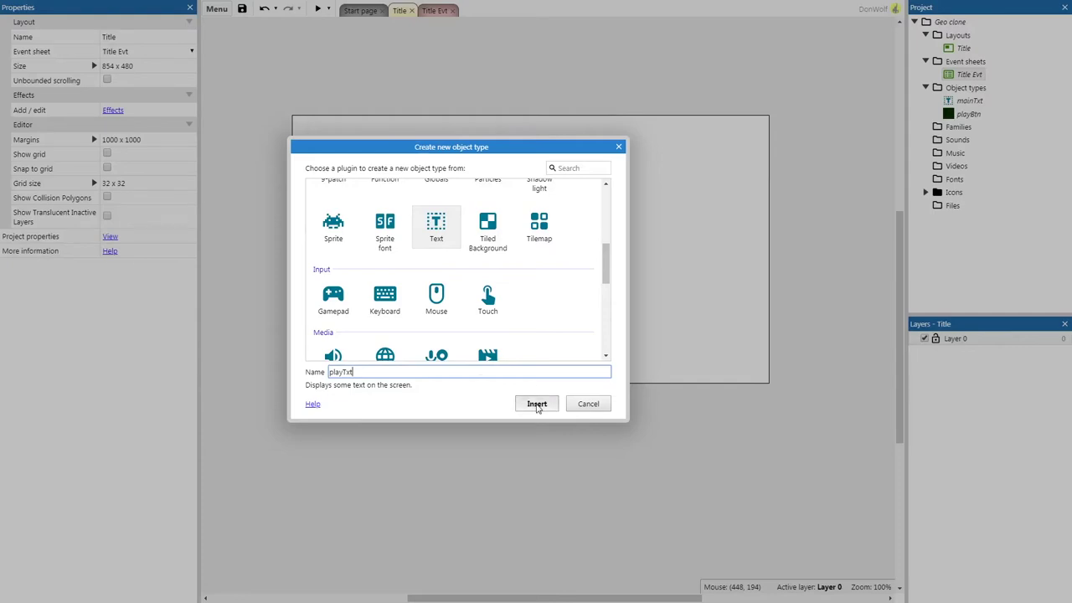
pyautogui.click(506, 333)
# - Center the playTxt box on the green button, at about 294, 351, and enlarge it to about 225 x 79
pyautogui.moveTo(536, 339); pyautogui.dragTo(483, 334)
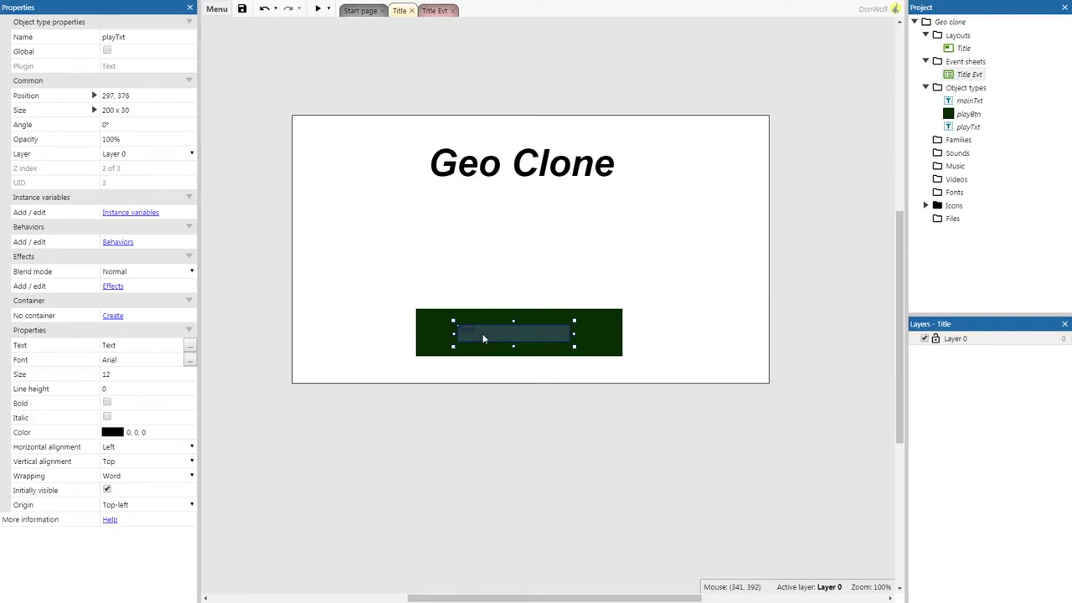
pyautogui.click(505, 400)
pyautogui.click(473, 338)
pyautogui.moveTo(577, 346); pyautogui.dragTo(554, 348)
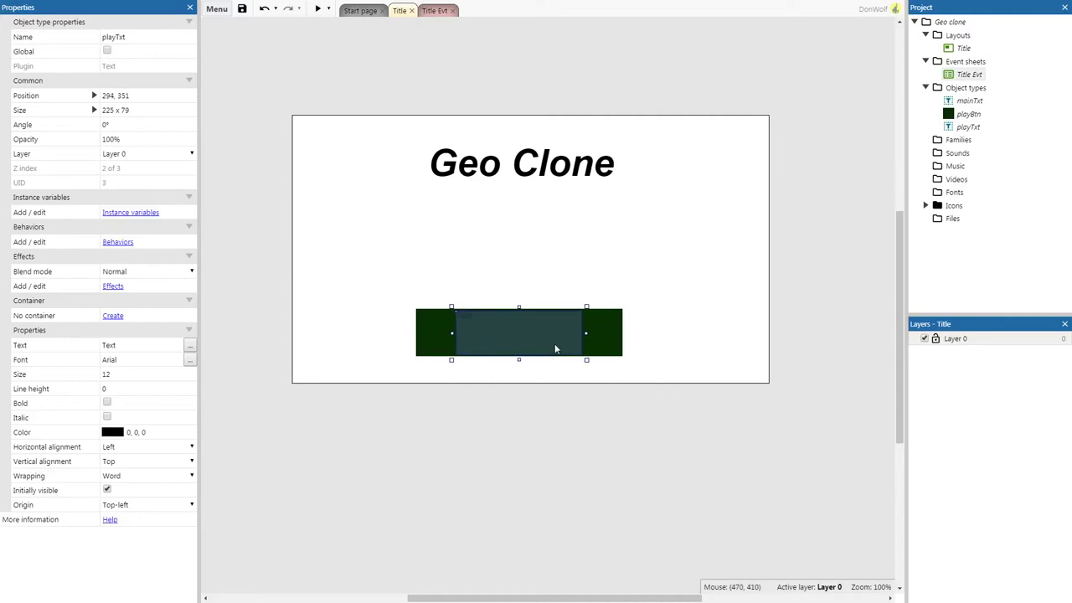
pyautogui.click(591, 457)
# - Set the playTxt object's text to "Play" and its font size to 30
pyautogui.click(491, 336)
pyautogui.click(140, 345)
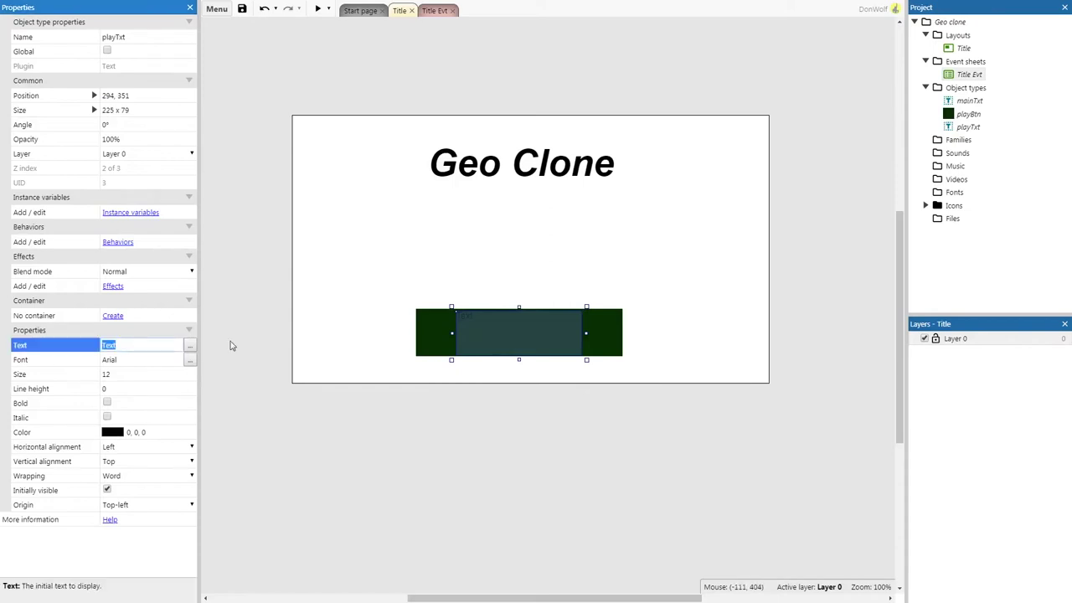
pyautogui.write('Play')
pyautogui.click(151, 373)
pyautogui.write('30')
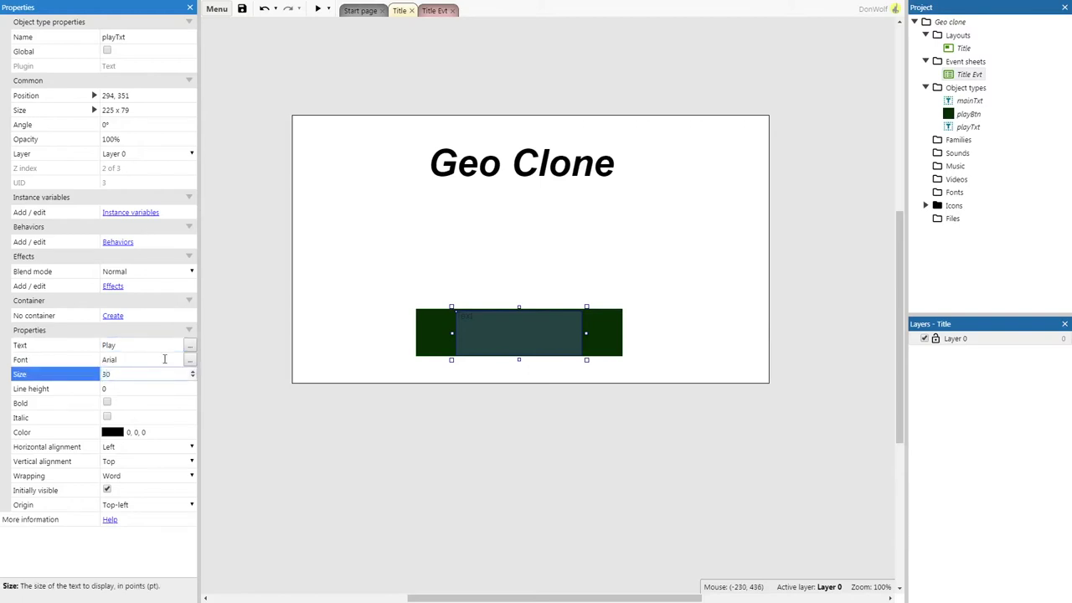
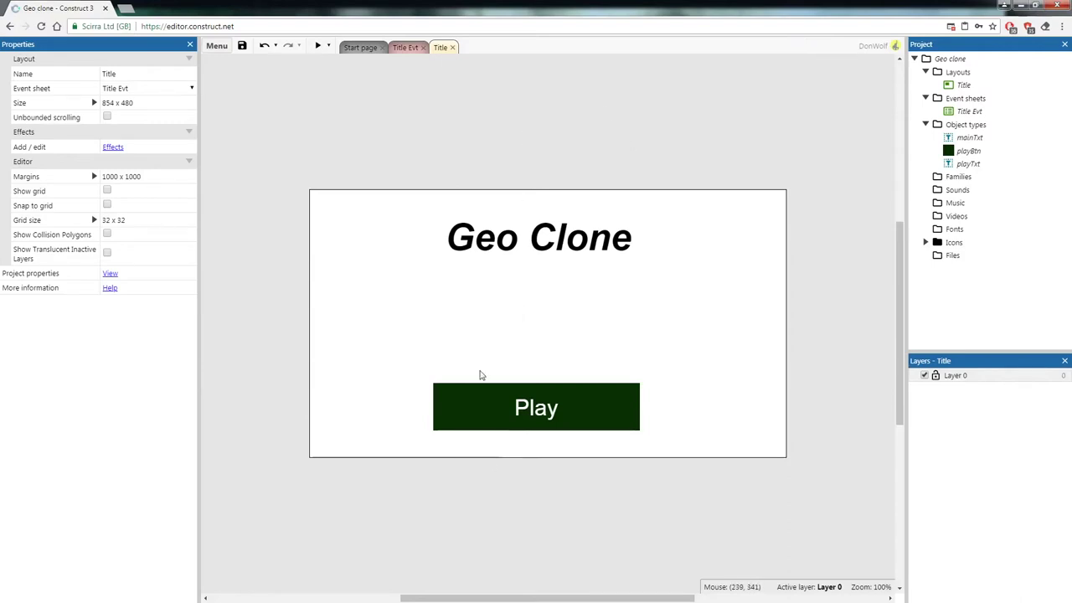
# - Add the Mouse input object to the project
pyautogui.rightClick(491, 125)
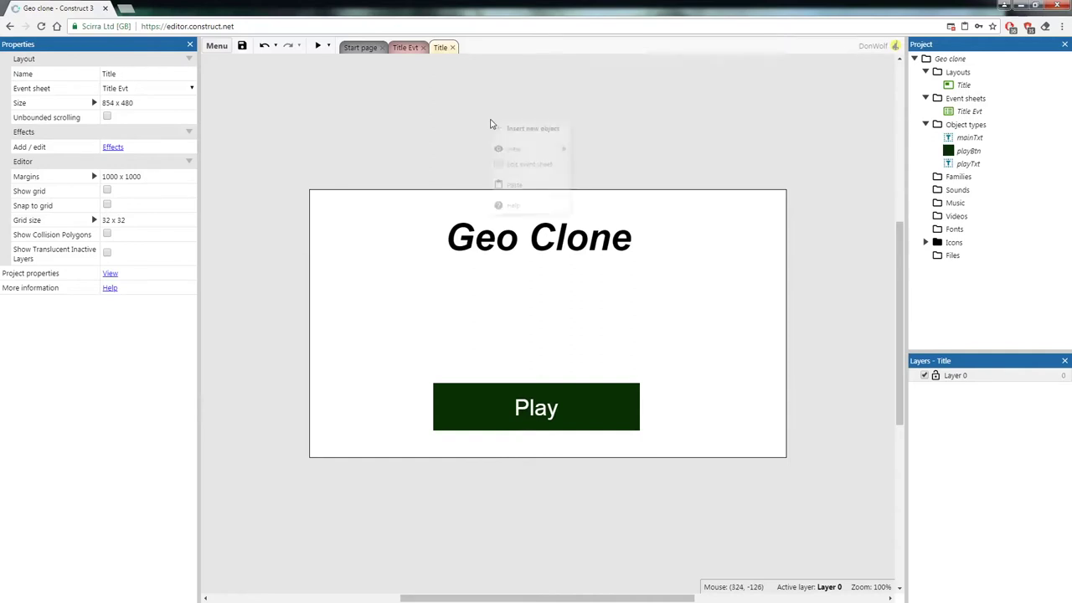
pyautogui.click(506, 127)
pyautogui.moveTo(614, 227); pyautogui.dragTo(590, 314)
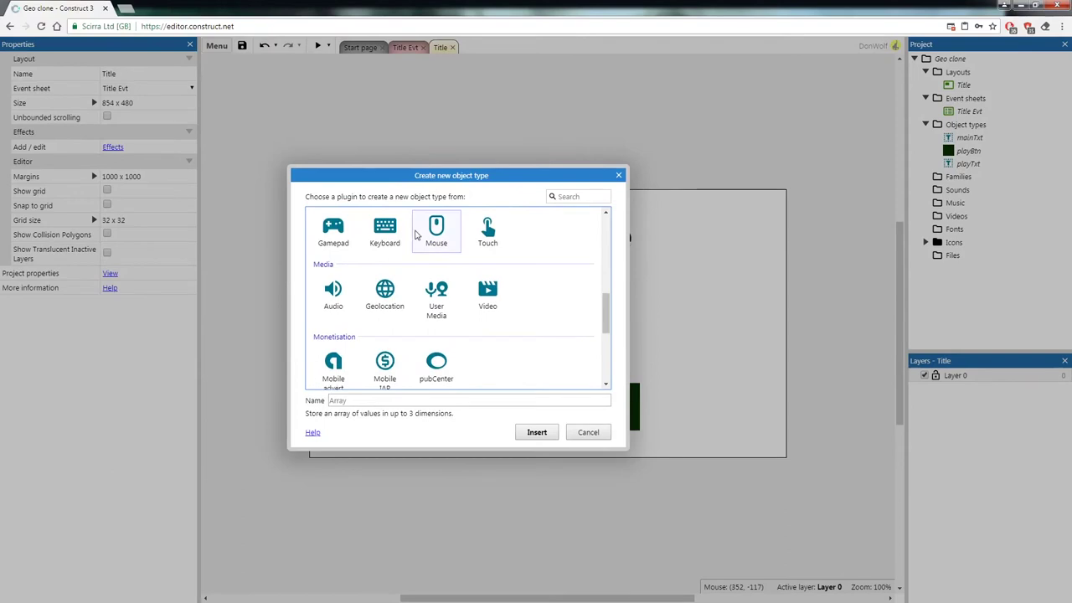
pyautogui.click(433, 228)
pyautogui.click(537, 431)
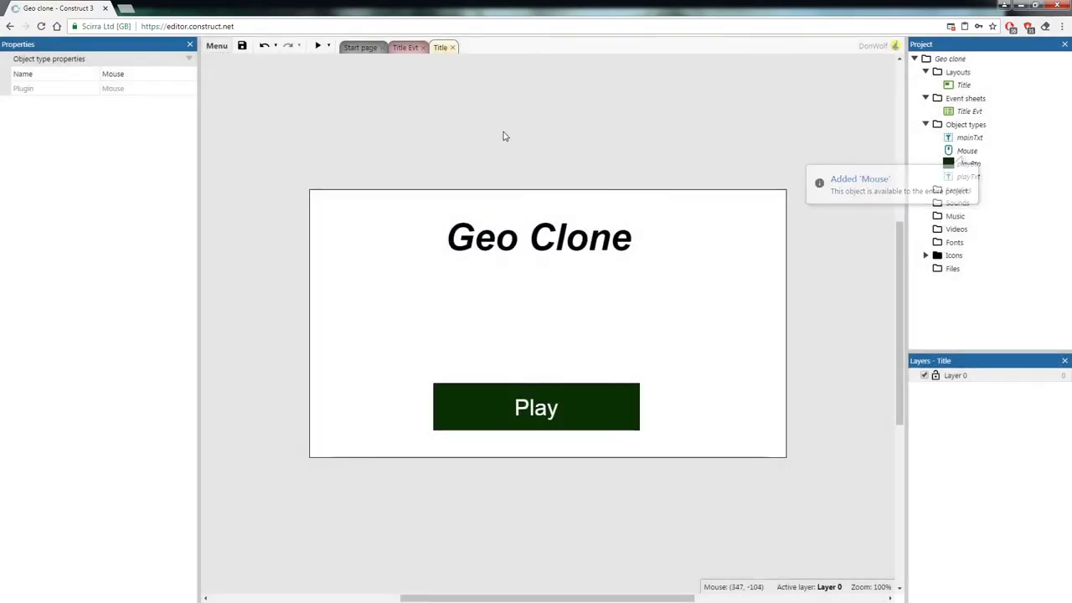
# - Add the Keyboard input object to the project
pyautogui.rightClick(502, 133)
pyautogui.click(533, 144)
pyautogui.moveTo(607, 228); pyautogui.dragTo(595, 294)
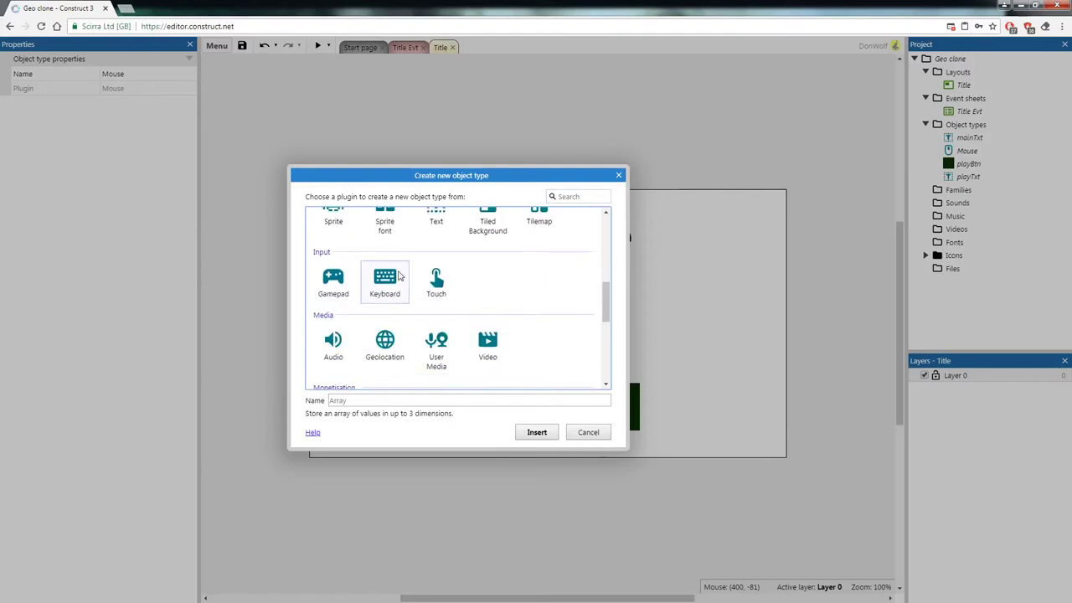
pyautogui.click(386, 281)
pyautogui.click(537, 432)
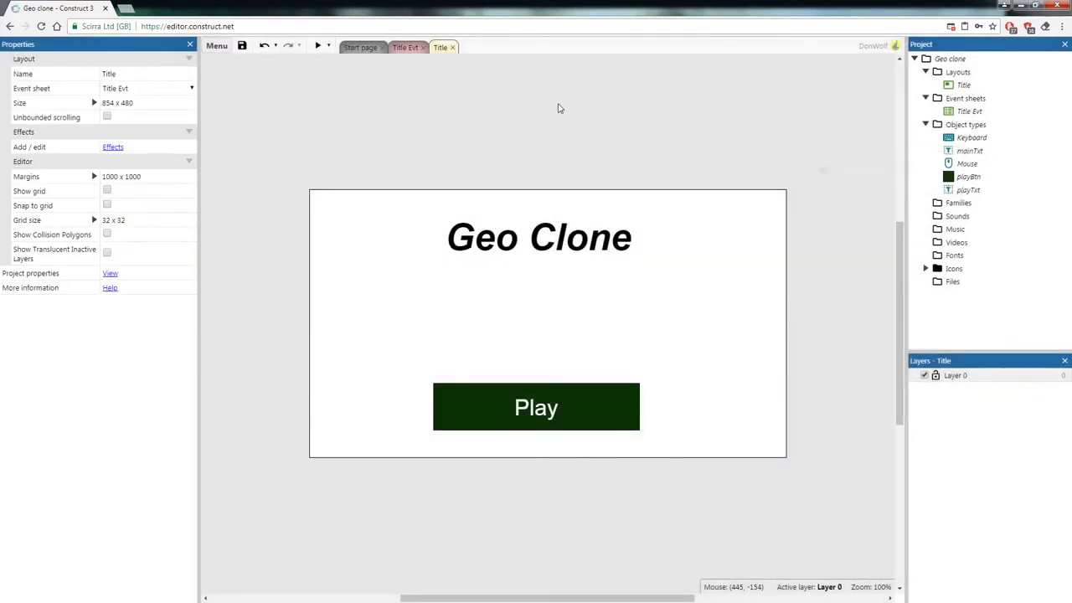
# - Add an event to the Title Evt sheet with the Mouse condition On object clicked for a left click on playBtn
pyautogui.click(406, 48)
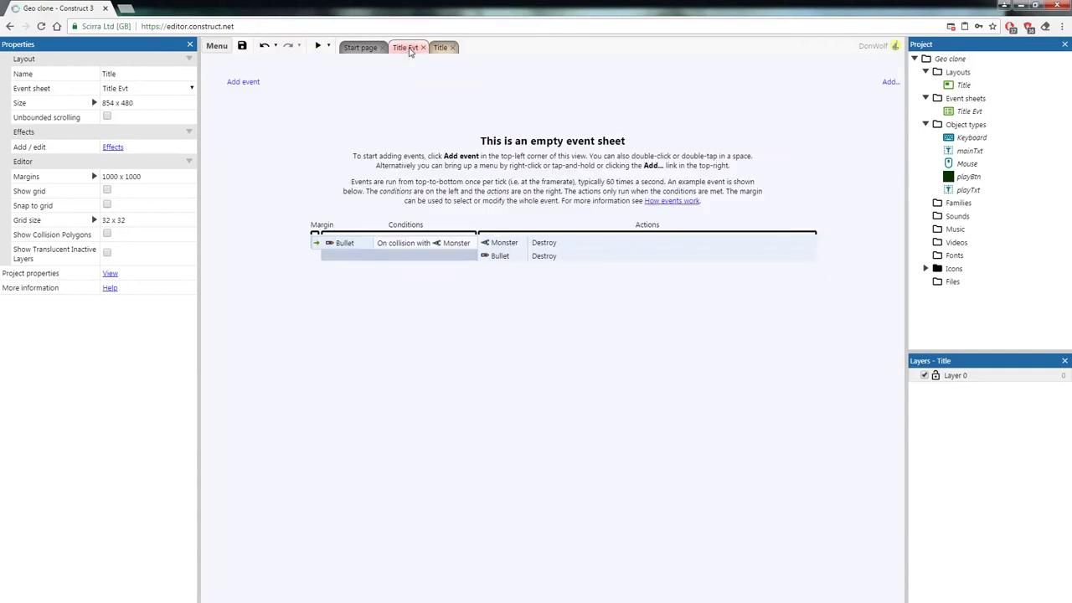
pyautogui.click(246, 82)
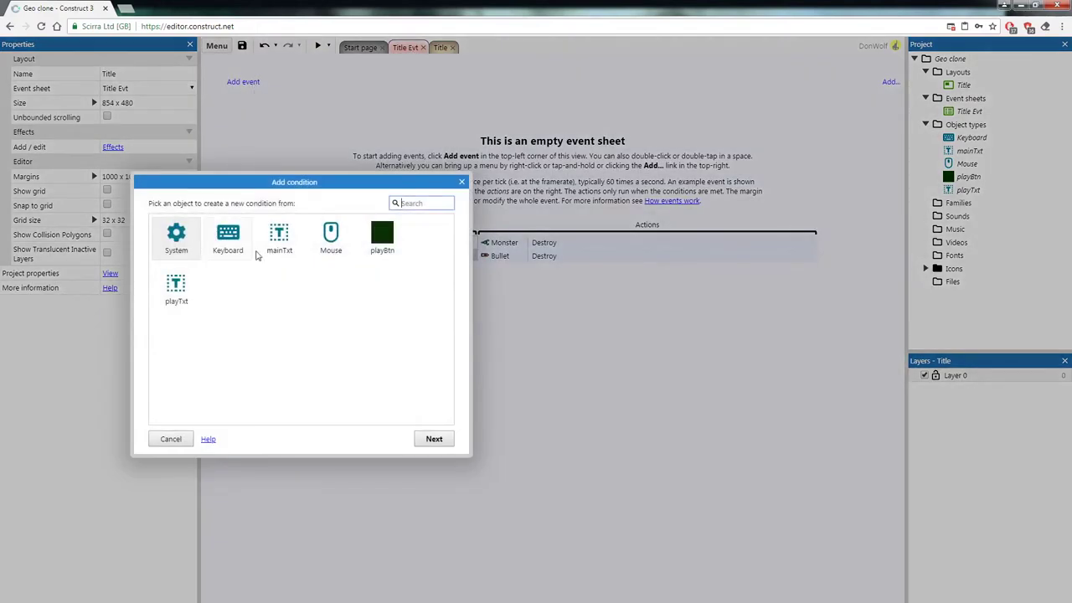
pyautogui.doubleClick(335, 237)
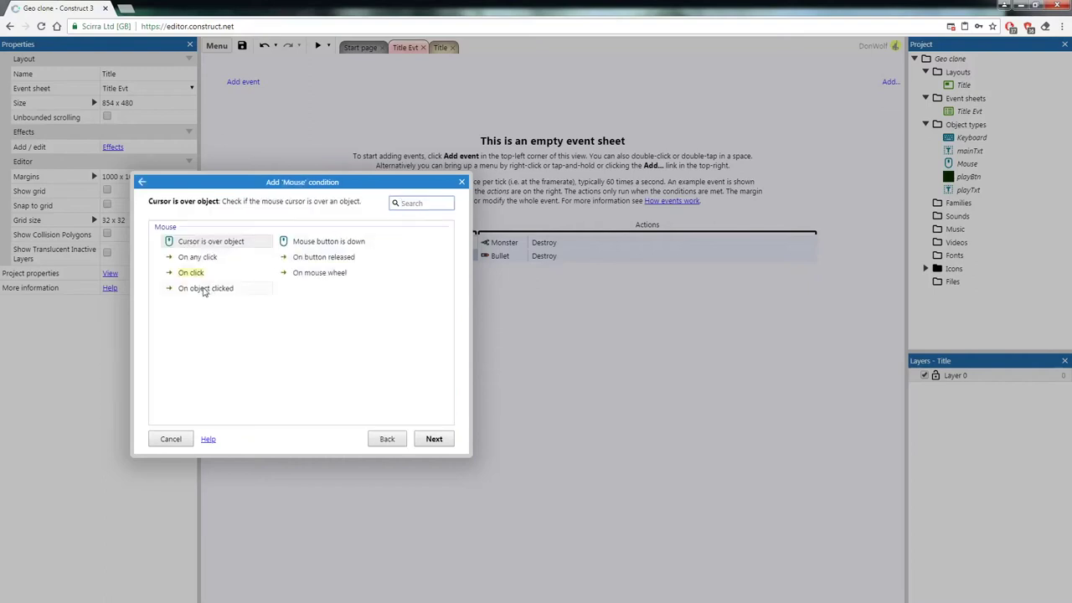
pyautogui.doubleClick(204, 288)
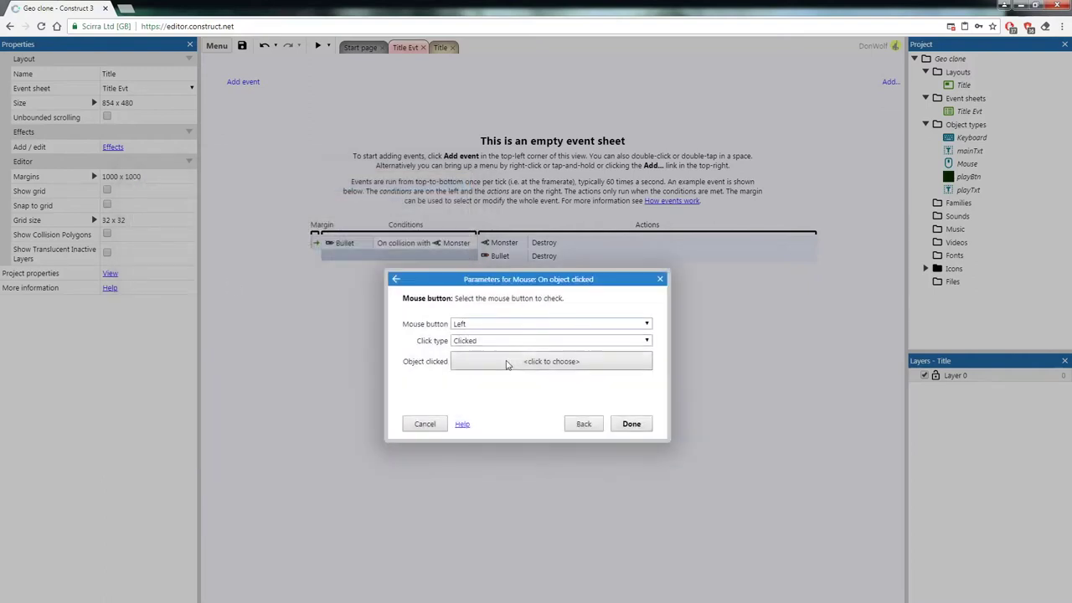
pyautogui.click(506, 364)
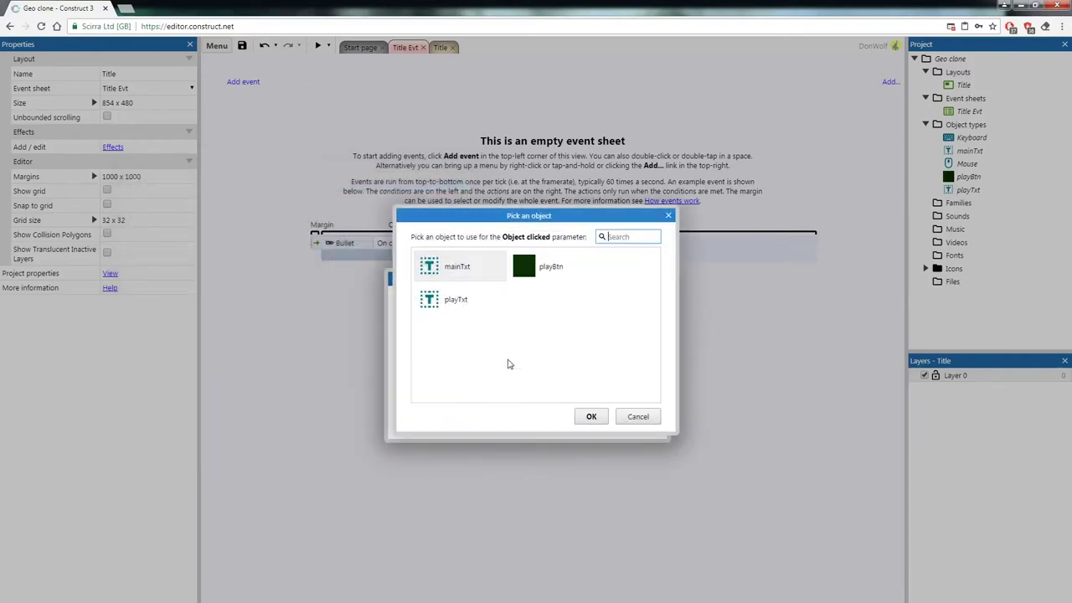
pyautogui.doubleClick(557, 275)
pyautogui.click(631, 423)
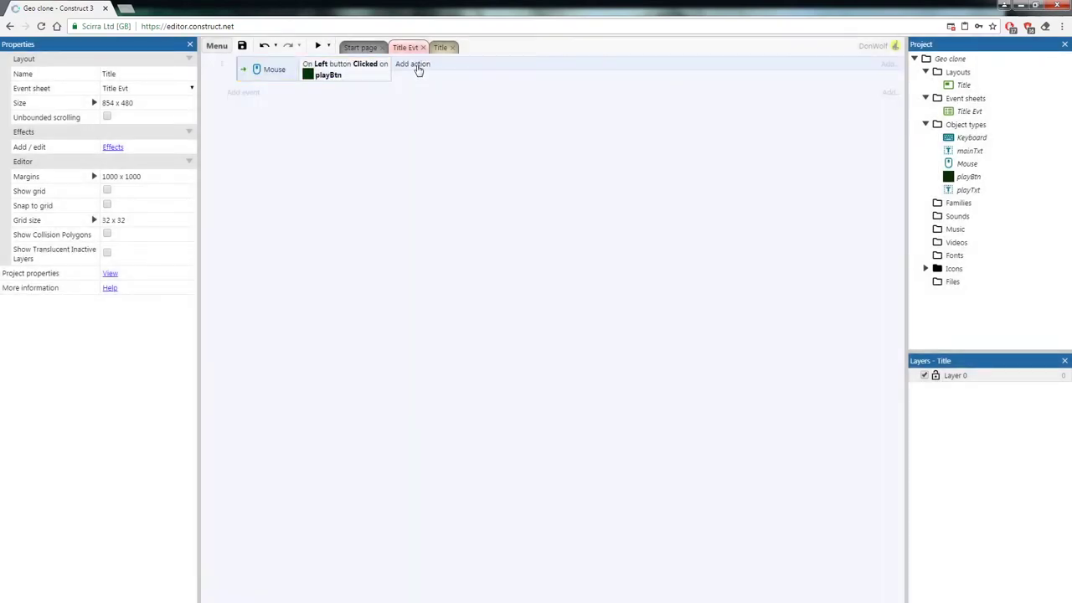
# - Add the System action Go to next/previous layout, set to next, to the playBtn click event
pyautogui.click(418, 67)
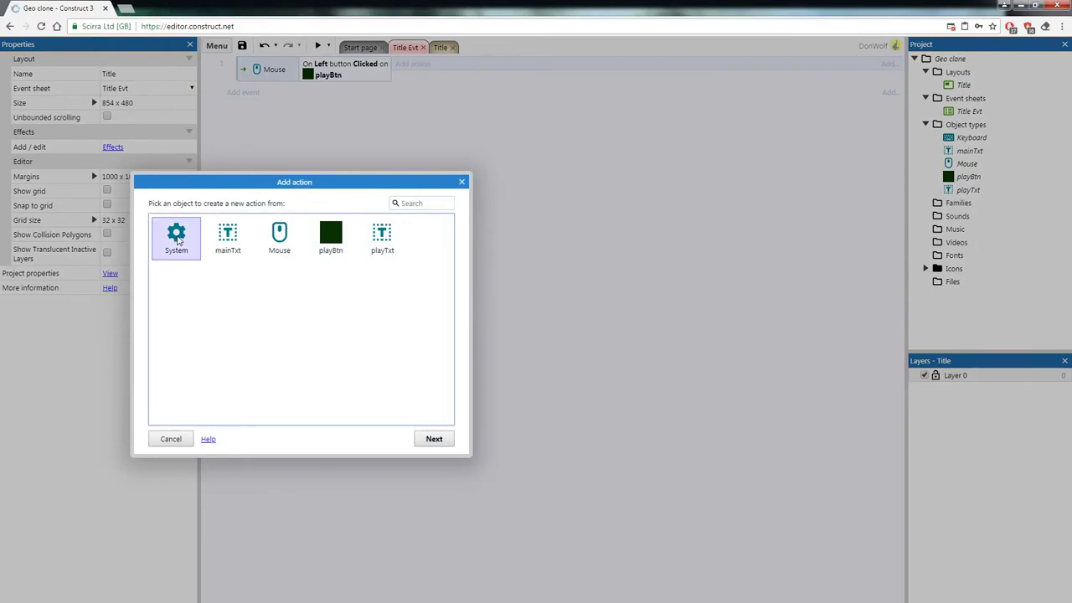
pyautogui.doubleClick(175, 239)
pyautogui.scroll(-2, 449, 272)
pyautogui.scroll(-5, 450, 273)
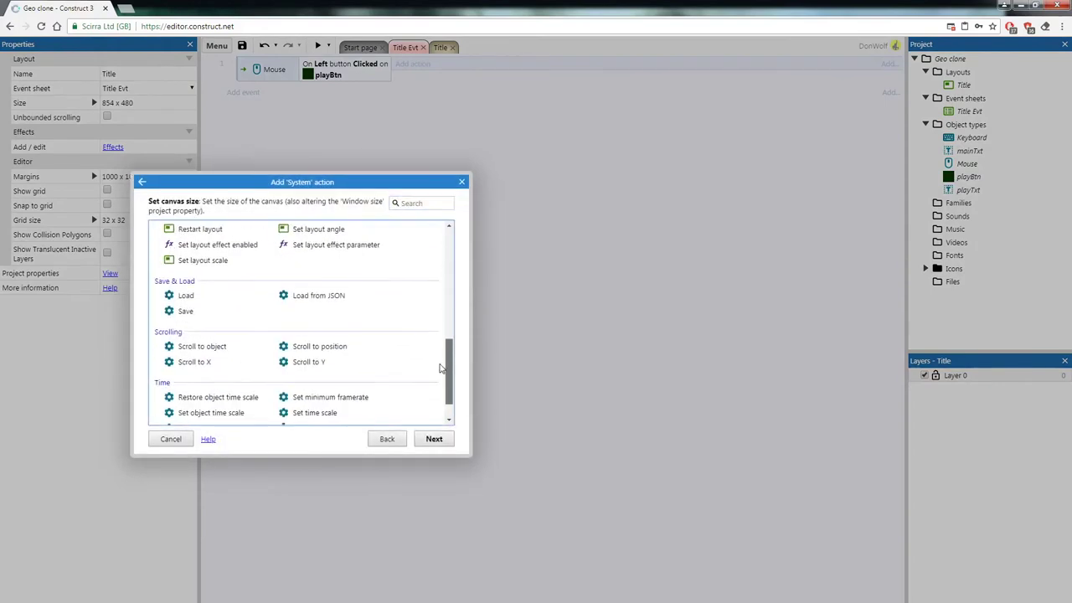
pyautogui.scroll(1, 211, 248)
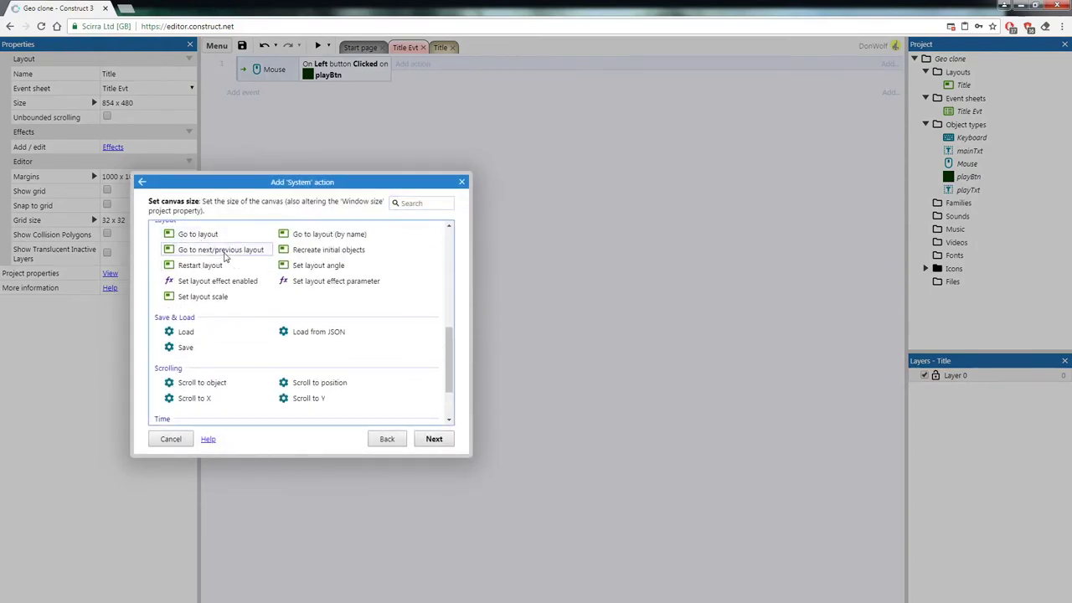
pyautogui.doubleClick(222, 251)
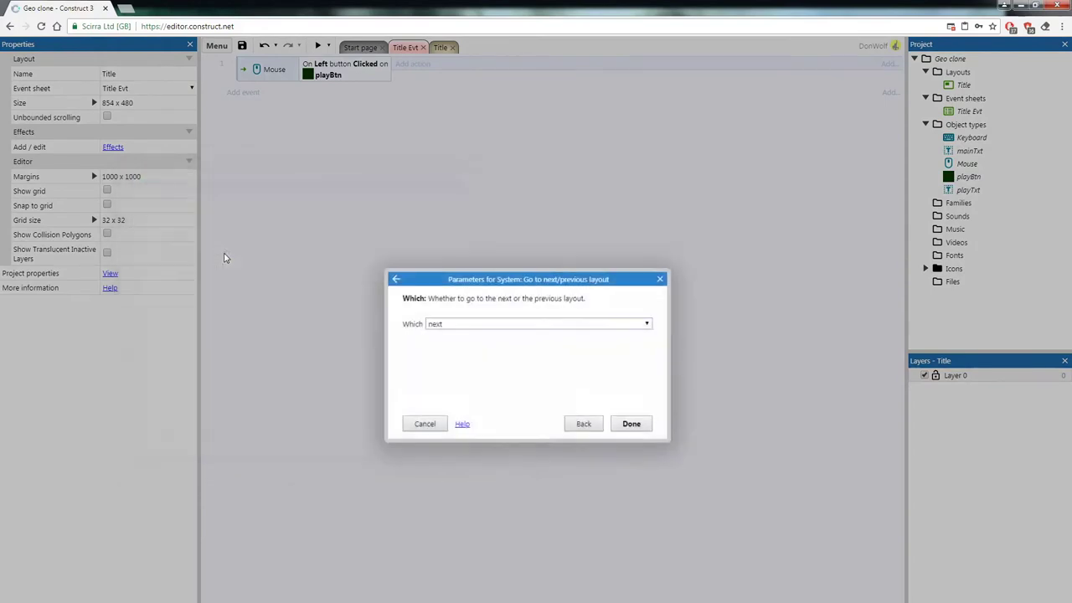
pyautogui.click(633, 425)
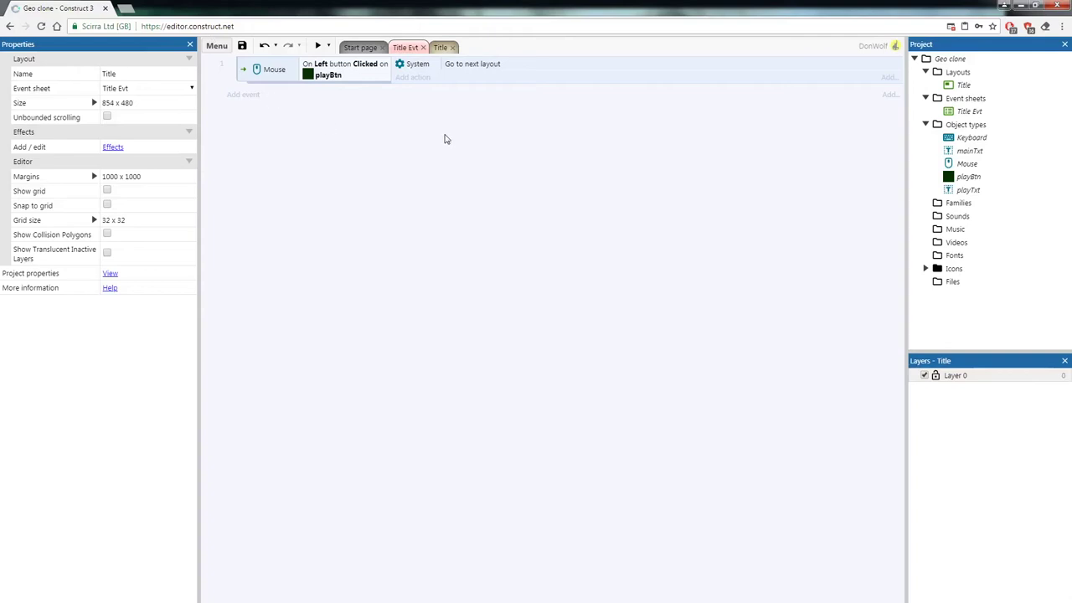
# - Close the open Title layout and Title Evt event sheet
pyautogui.click(435, 50)
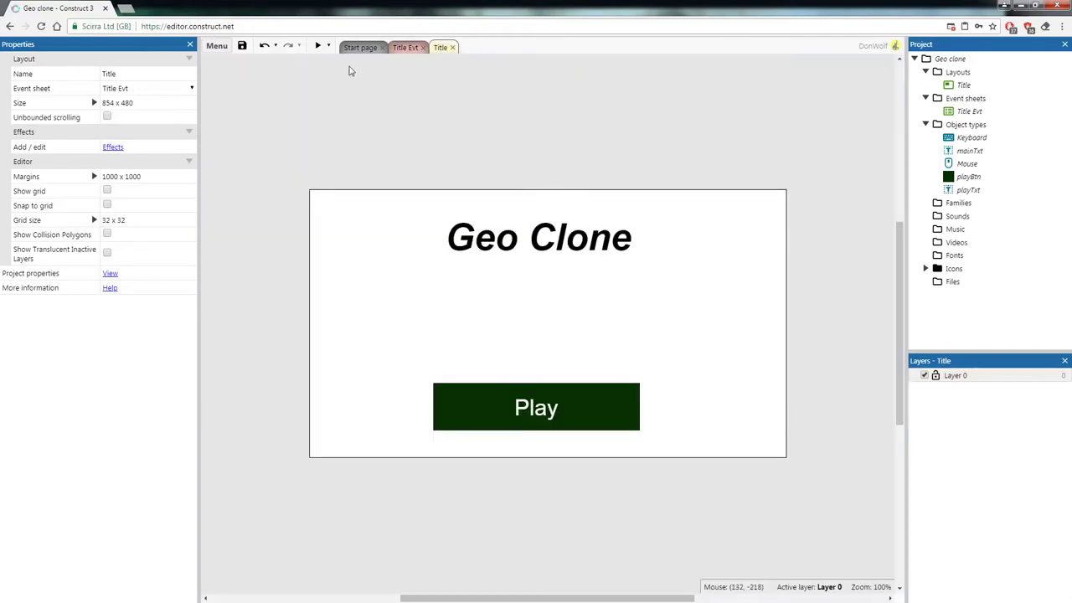
pyautogui.click(423, 47)
pyautogui.click(416, 48)
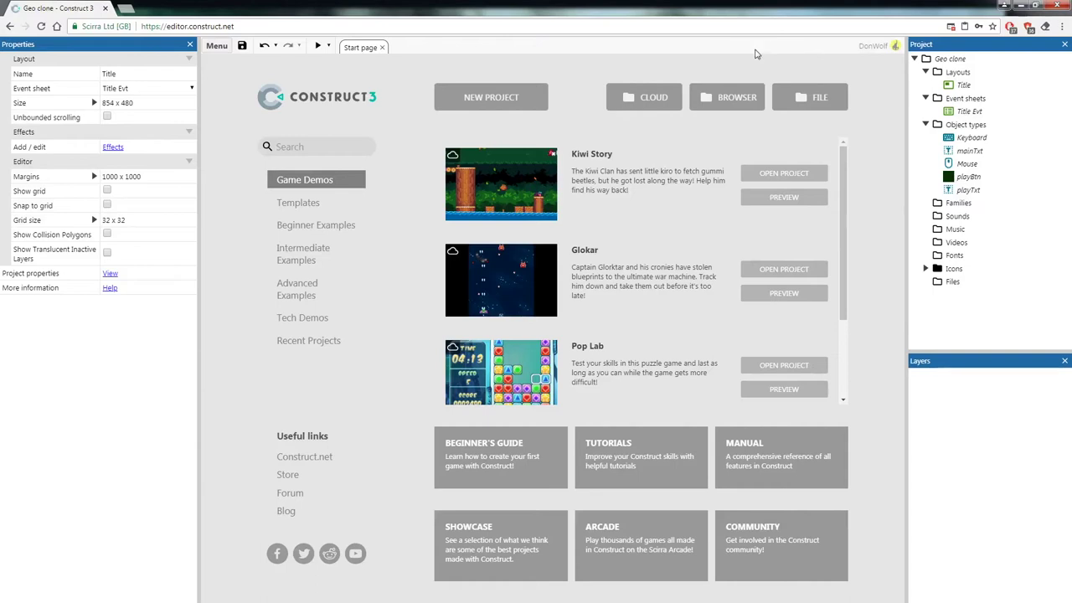
# - Add a new layout together with its own event sheet and name the layout Level 1
pyautogui.click(959, 74)
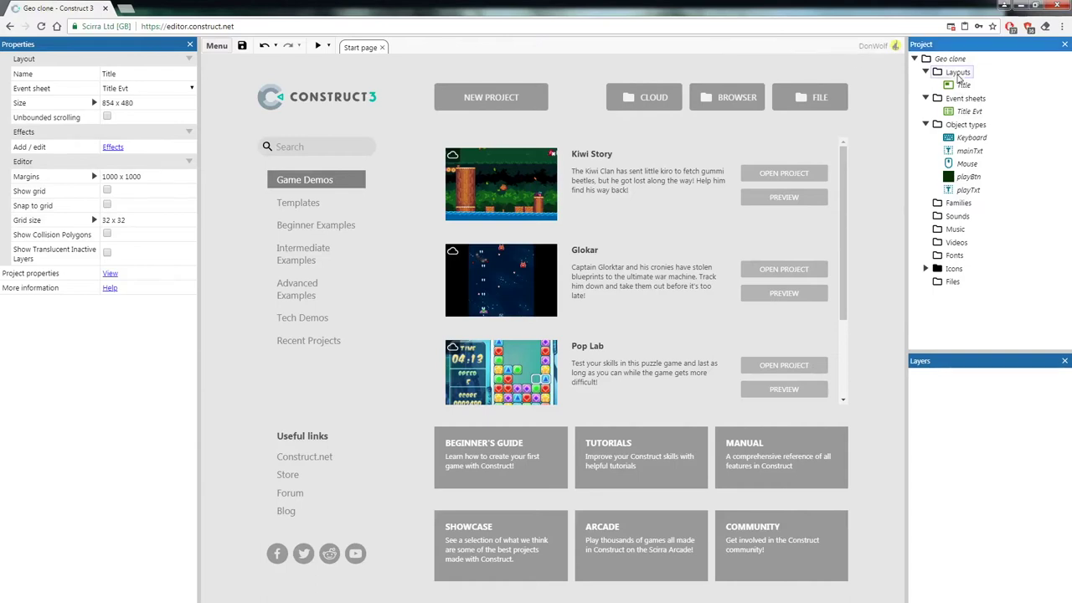
pyautogui.rightClick(959, 73)
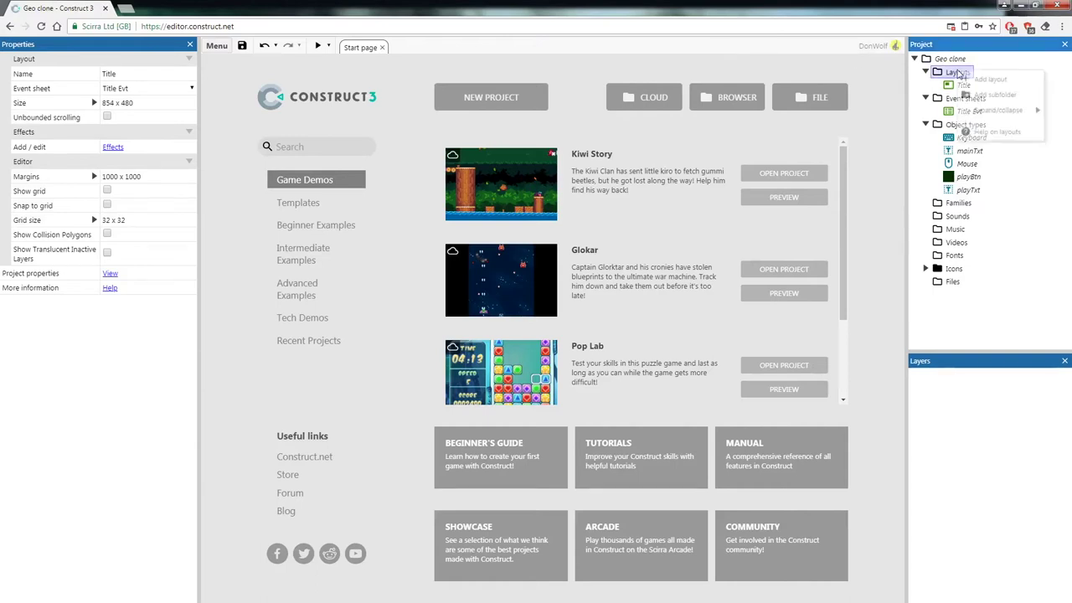
pyautogui.click(988, 82)
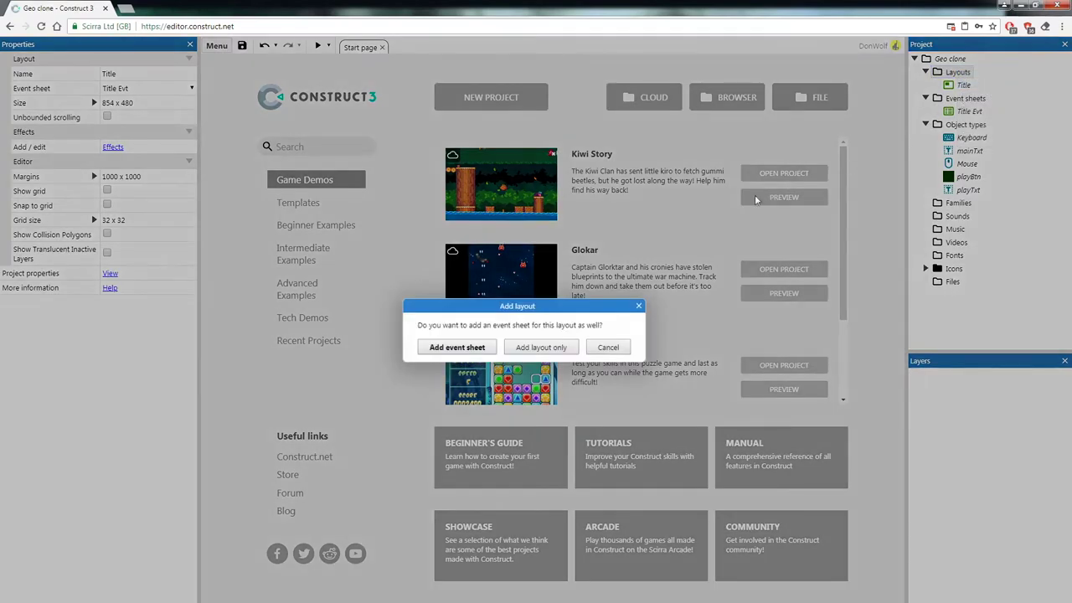
pyautogui.click(462, 347)
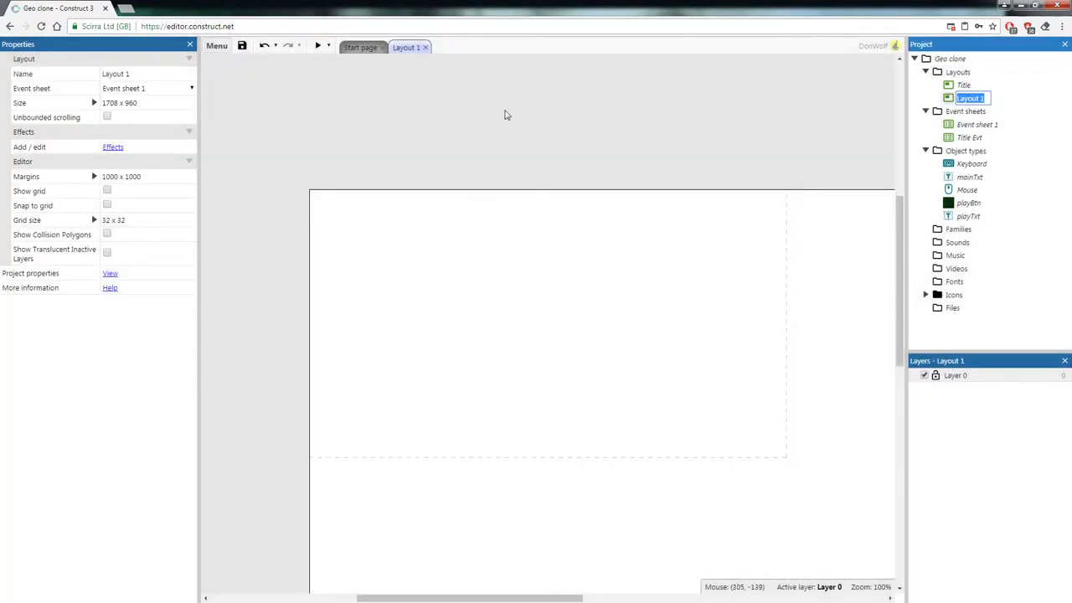
pyautogui.write('L')
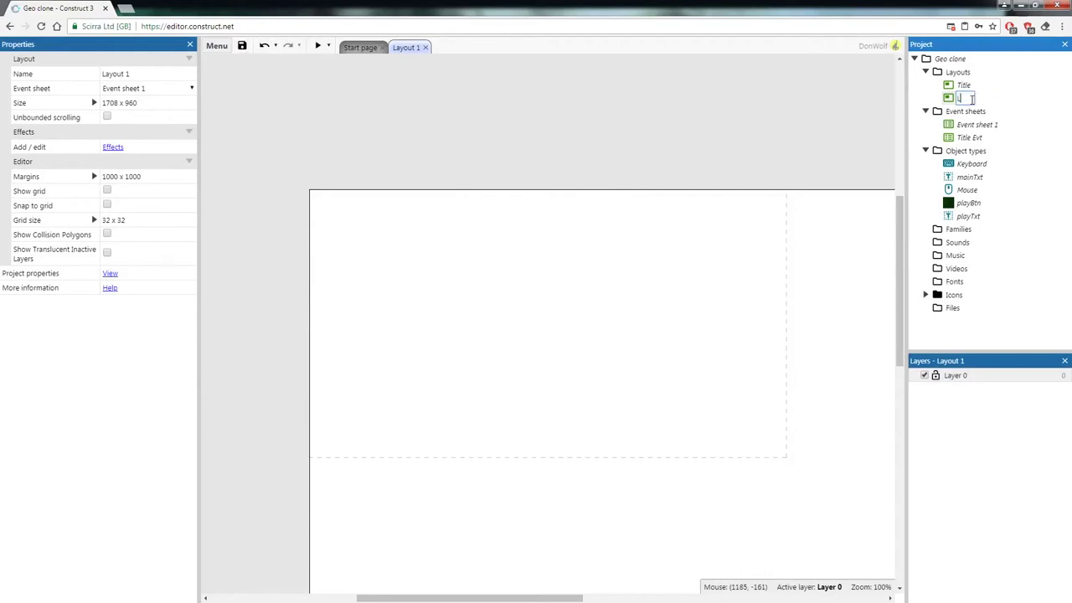
pyautogui.write('evel 1')
pyautogui.click(859, 117)
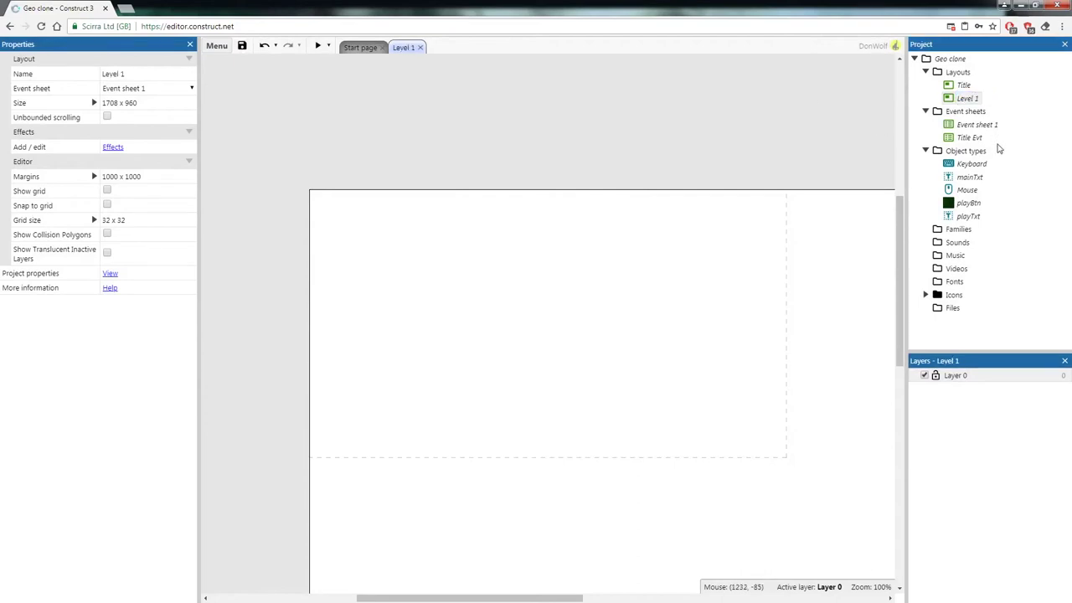
# - Rename the new layout's event sheet, Event sheet 1, as GameEvt
pyautogui.click(976, 128)
pyautogui.rightClick(976, 127)
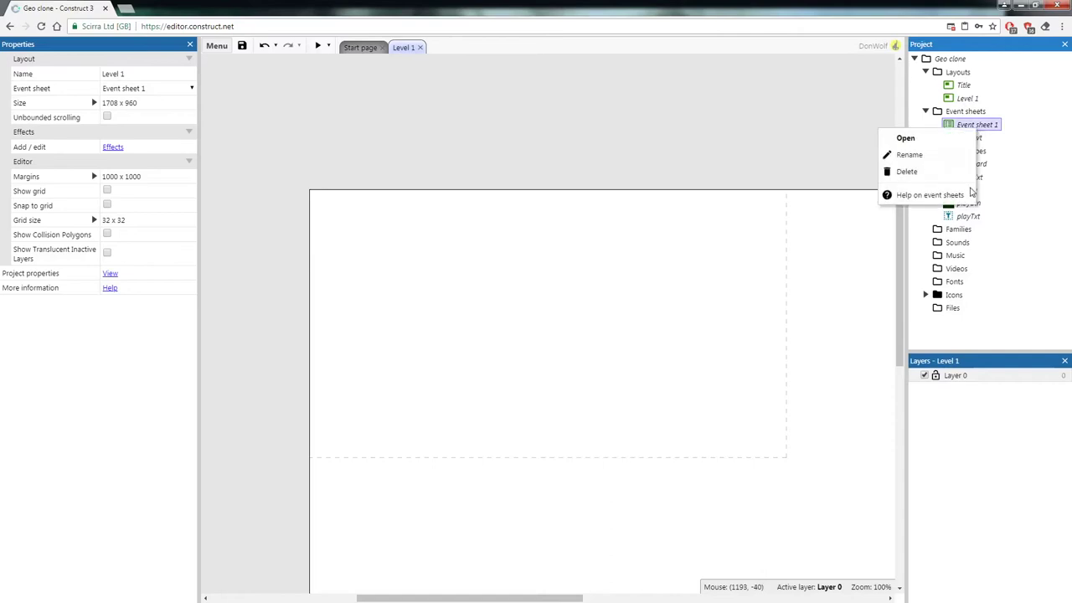
pyautogui.click(946, 154)
pyautogui.write('Ga')
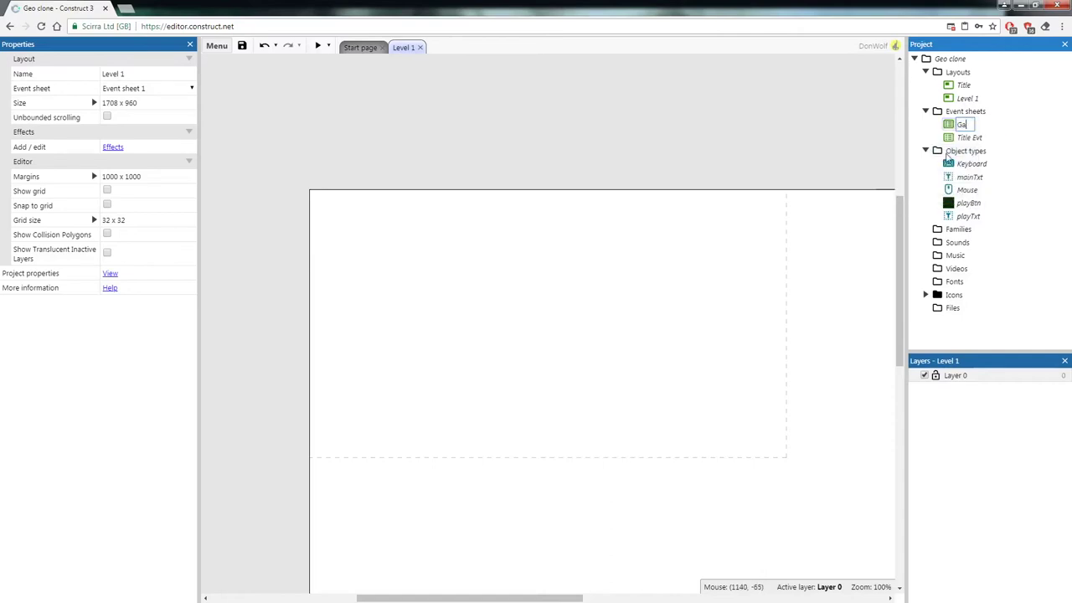
pyautogui.write('meEvt')
pyautogui.press('Return')
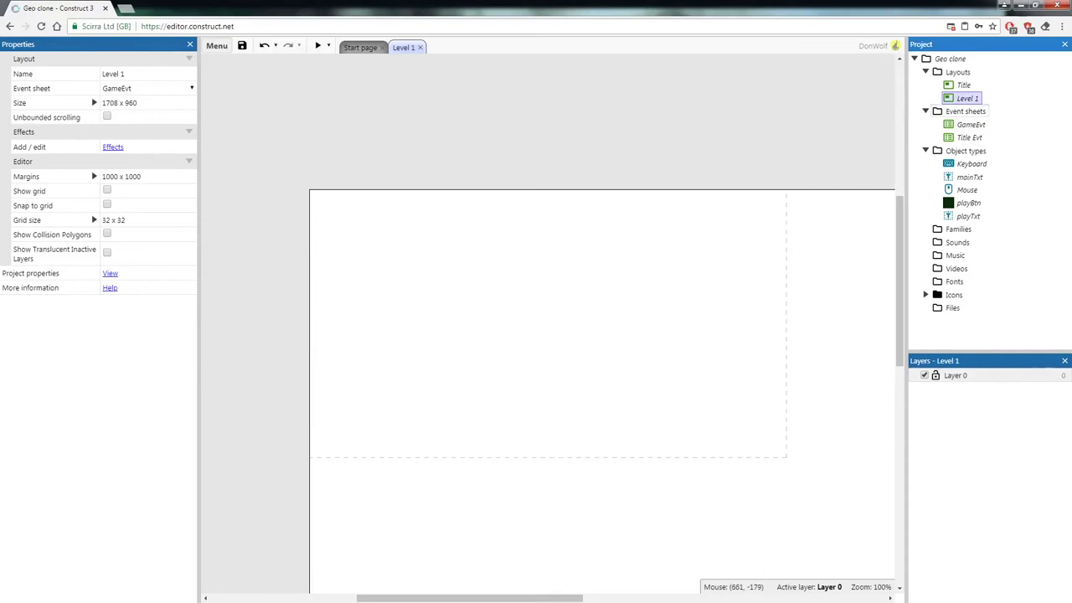
pyautogui.click(545, 104)
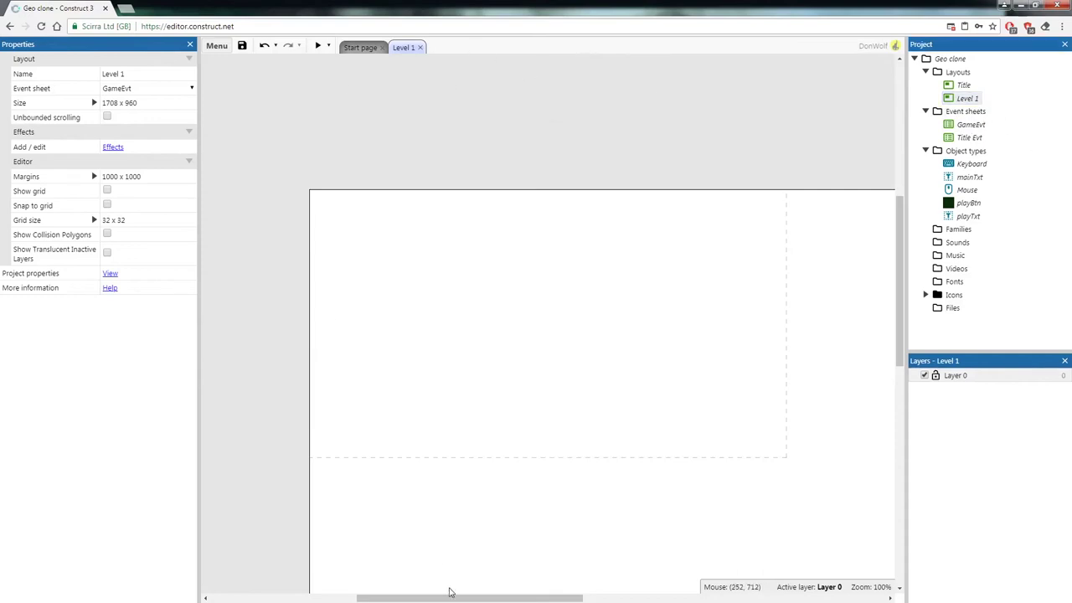
# - Set the Level 1 layout's width to 4000, giving a size of 4000 x 960
pyautogui.moveTo(449, 592); pyautogui.dragTo(471, 589)
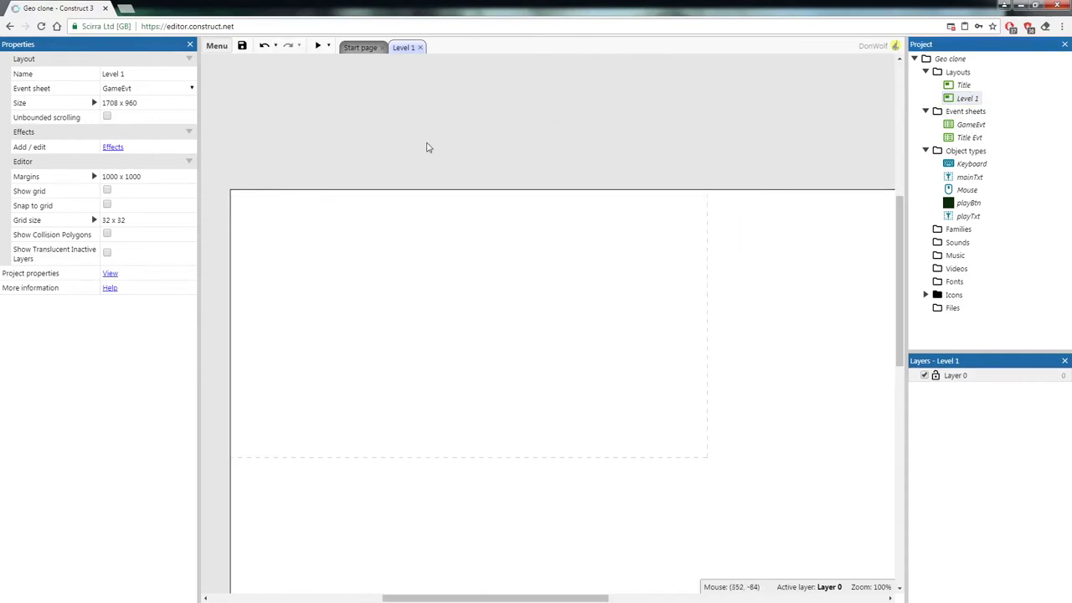
pyautogui.scroll(-1, 509, 212)
pyautogui.scroll(1, 509, 212)
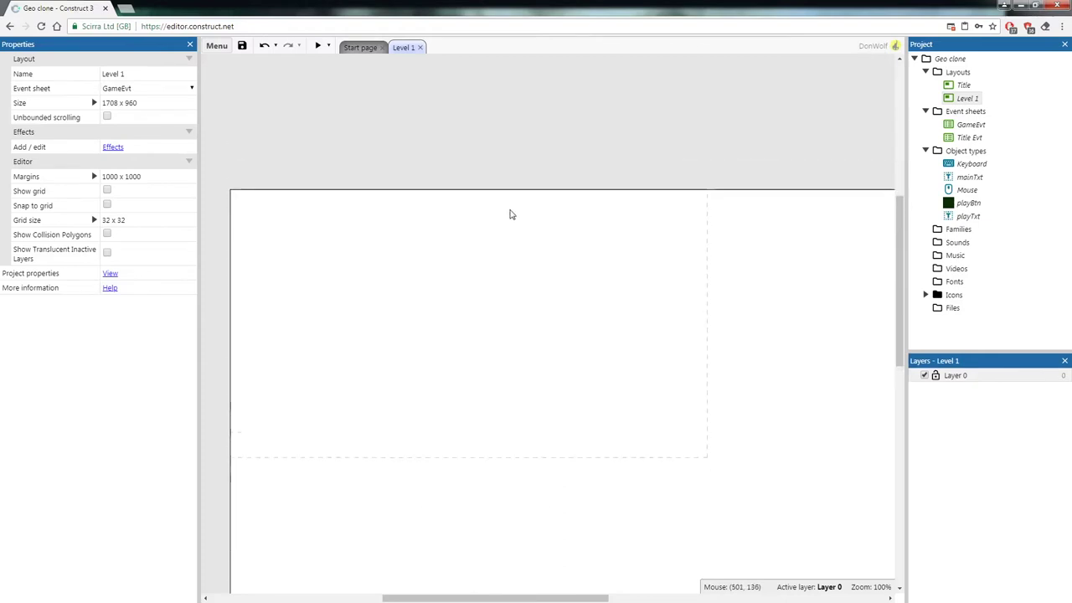
pyautogui.scroll(-1, 514, 203)
pyautogui.keyDown('ctrl'); pyautogui.scroll(-2, 515, 203); pyautogui.keyUp('ctrl')
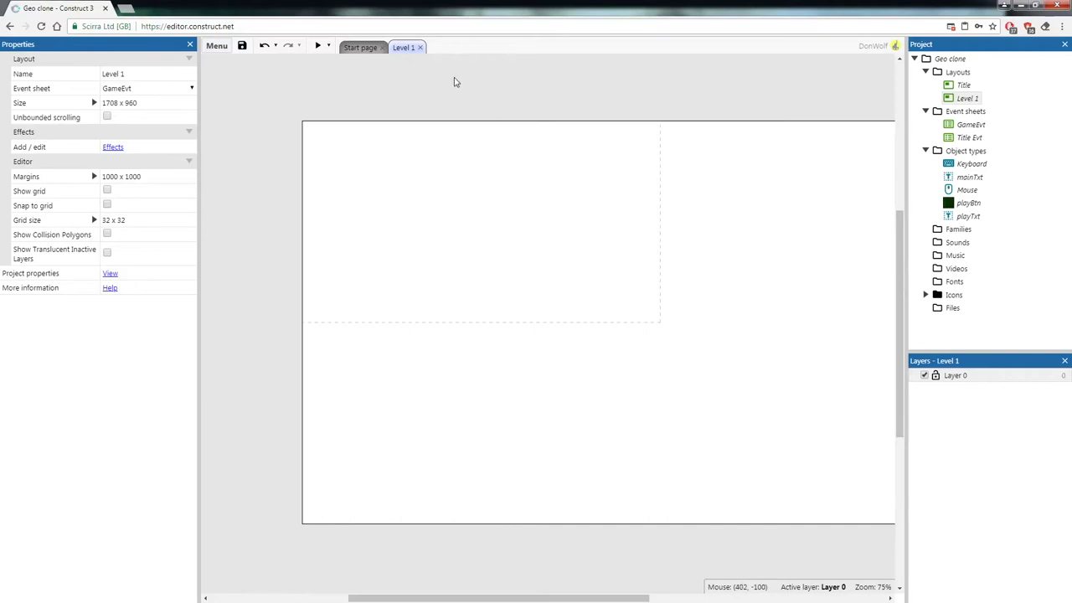
pyautogui.click(119, 102)
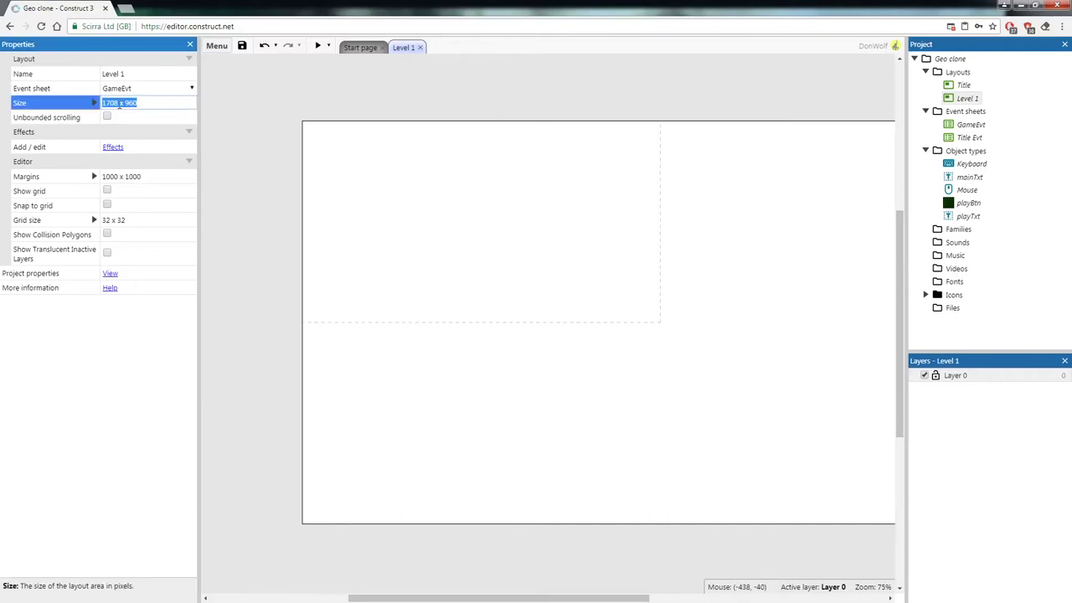
pyautogui.click(117, 101)
pyautogui.moveTo(105, 101); pyautogui.dragTo(89, 98)
pyautogui.write('4000')
pyautogui.press('Tab')
pyautogui.click(486, 101)
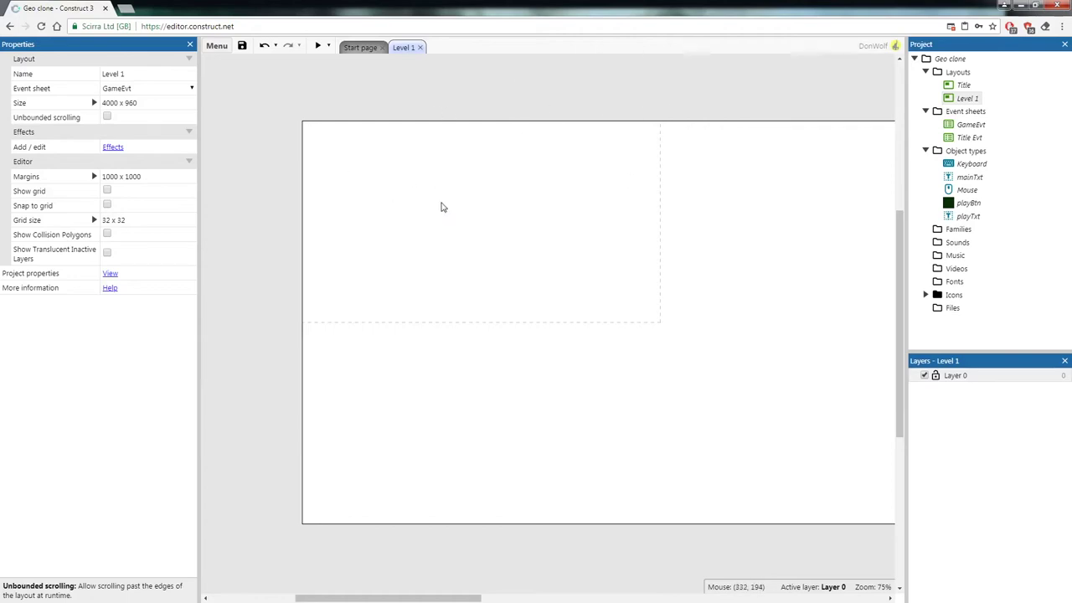
# - Insert a Sprite object named player in the Level 1 layout at about (390, 310)
pyautogui.rightClick(440, 206)
pyautogui.click(459, 211)
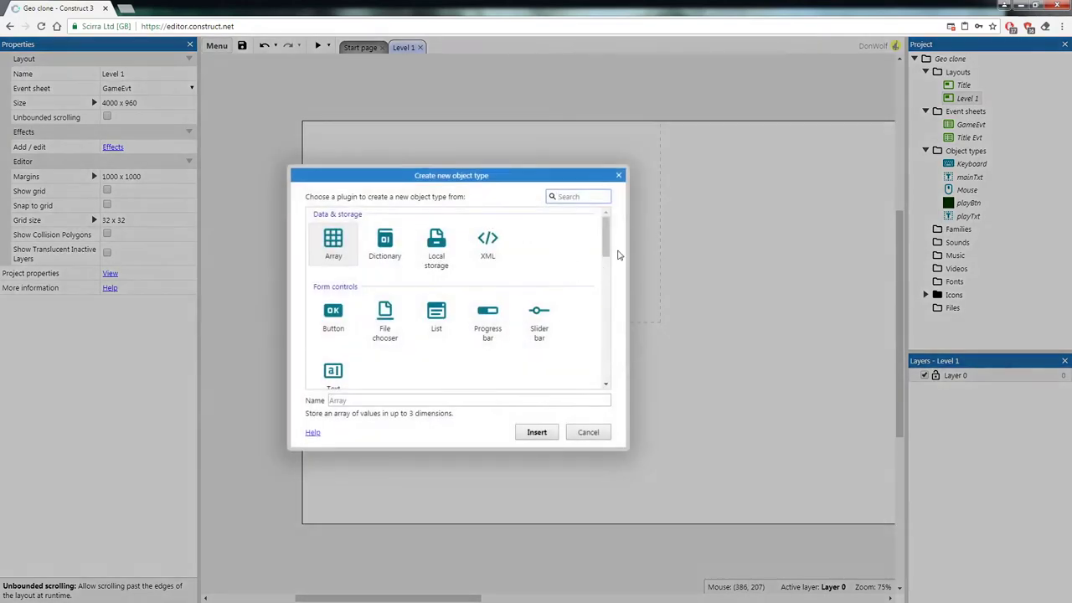
pyautogui.moveTo(606, 248); pyautogui.dragTo(606, 291)
pyautogui.click(333, 322)
pyautogui.click(376, 400)
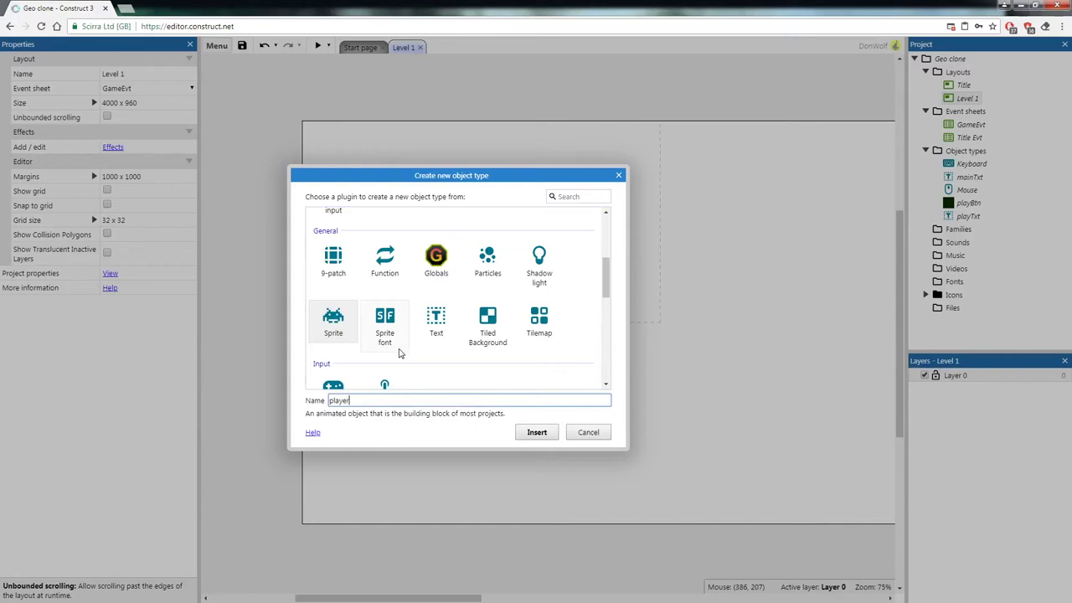
pyautogui.write('player')
pyautogui.click(542, 434)
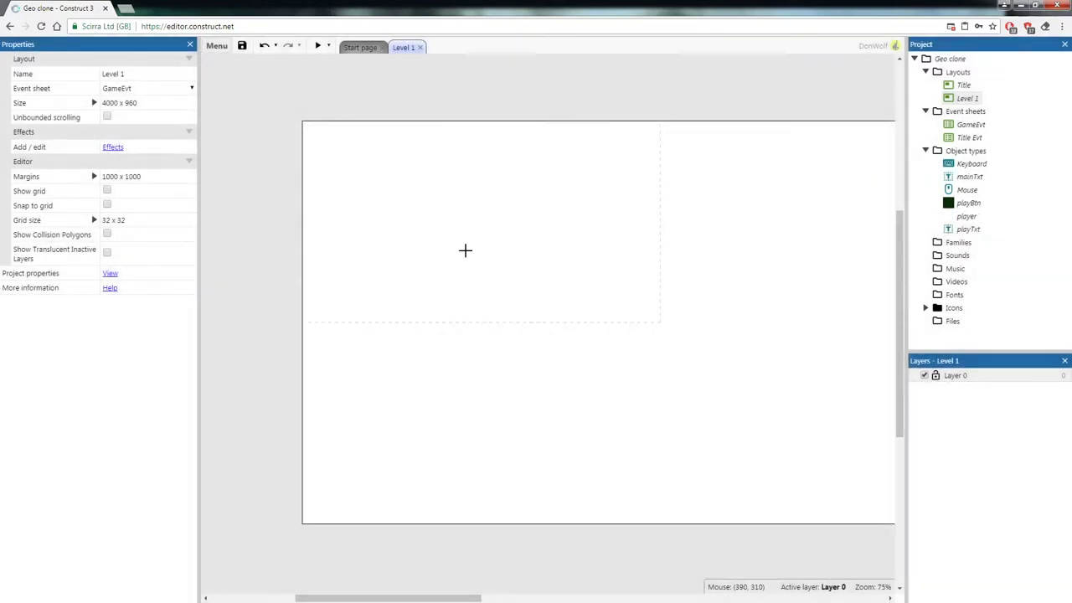
pyautogui.click(465, 249)
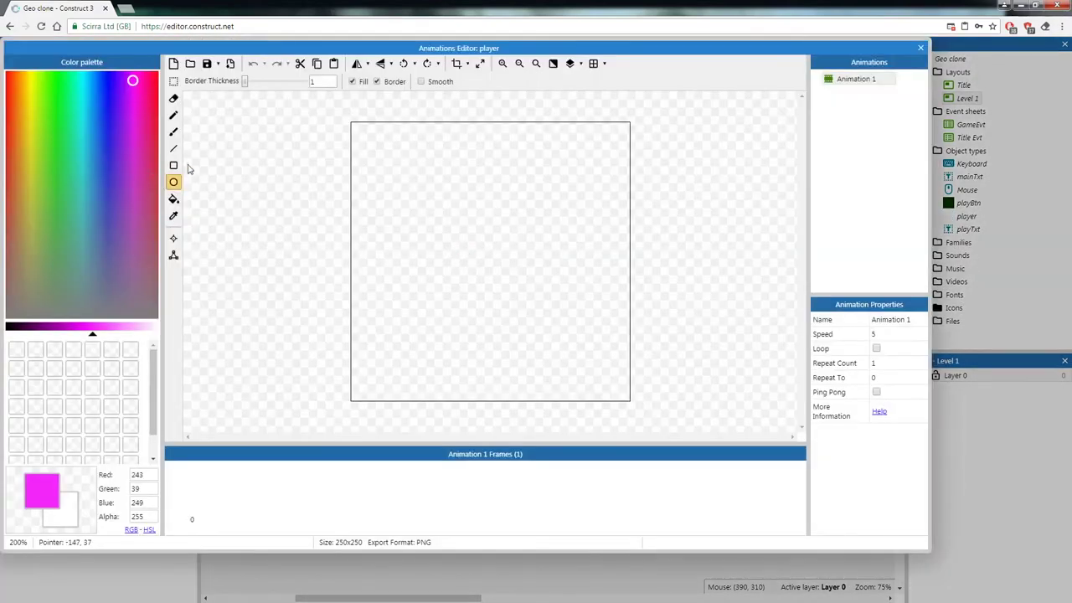
# - Fill the player sprite's whole image with dark green, RGB 2, 83, 5
pyautogui.click(173, 198)
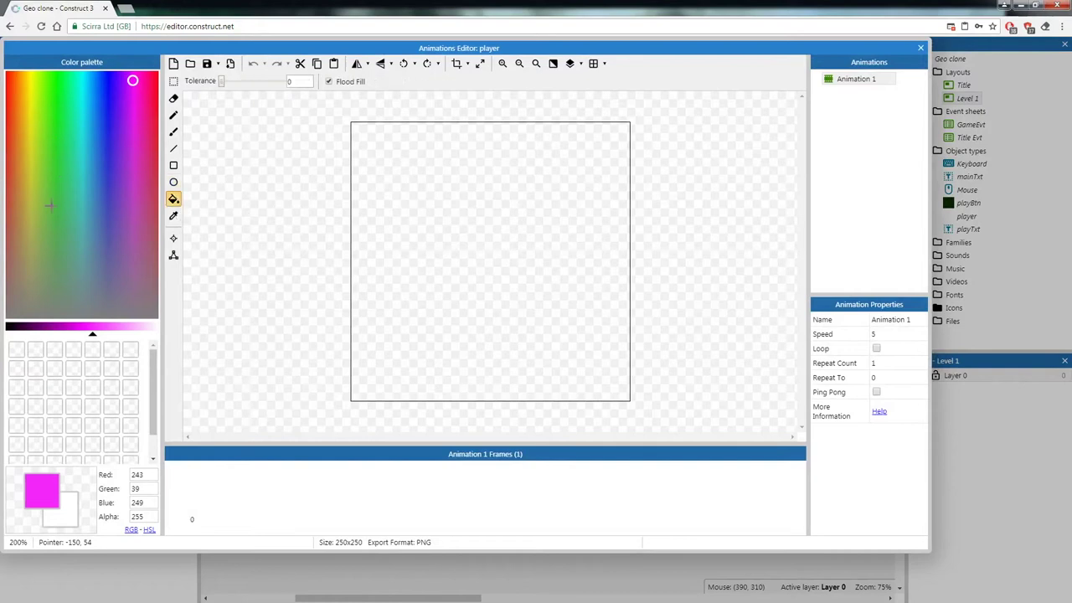
pyautogui.moveTo(47, 115); pyautogui.dragTo(57, 84)
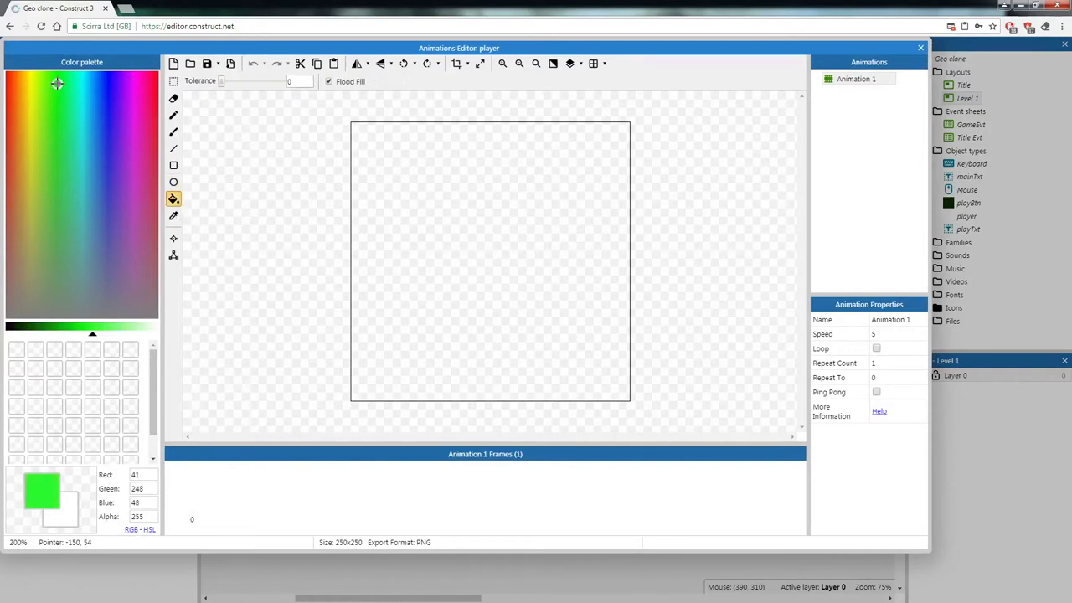
pyautogui.click(32, 328)
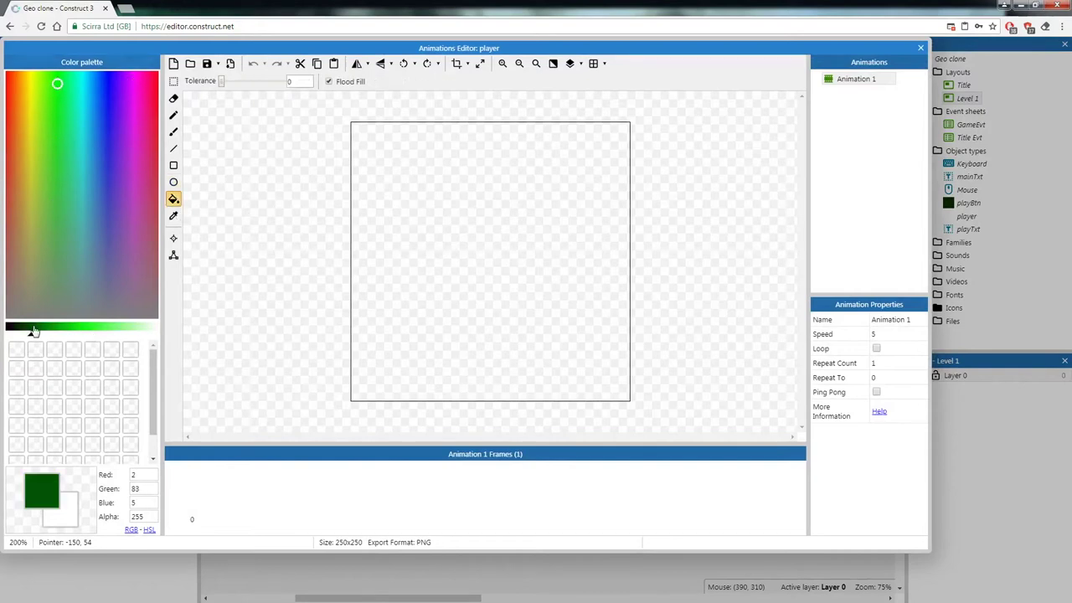
pyautogui.click(455, 222)
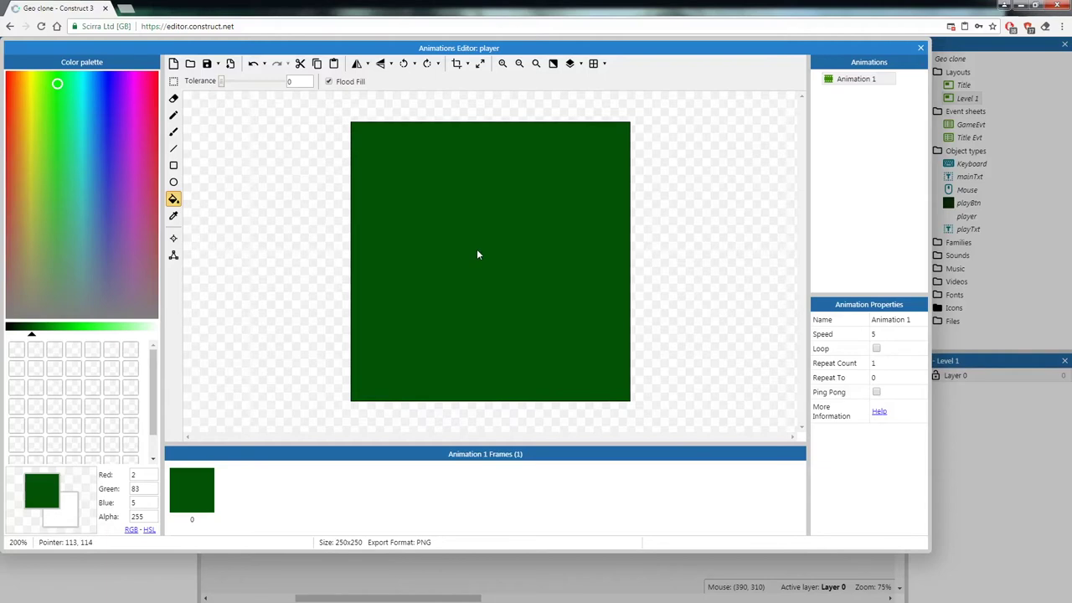
# - Draw two upright white ellipses as eyes and a wide white ellipse as a mouth on the player image, and close the image editor
pyautogui.click(174, 182)
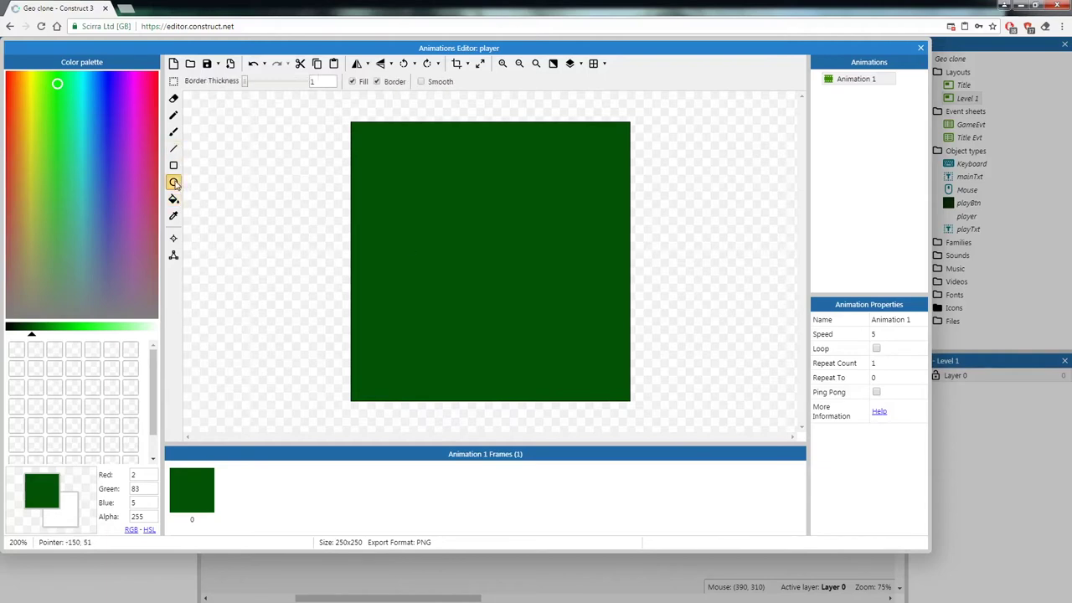
pyautogui.moveTo(132, 328); pyautogui.dragTo(162, 334)
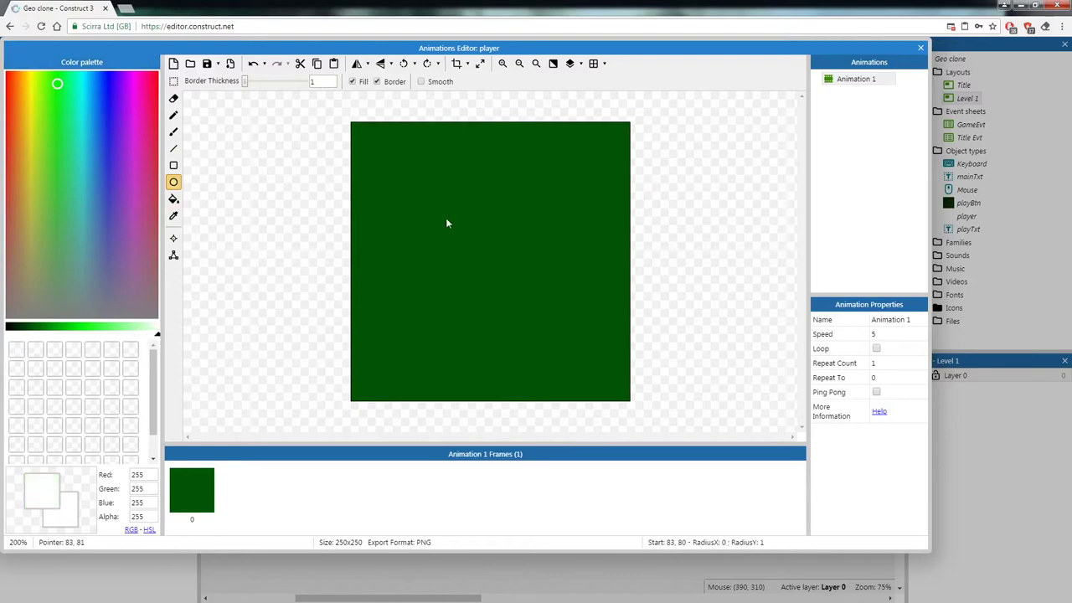
pyautogui.moveTo(444, 211); pyautogui.dragTo(468, 250)
pyautogui.moveTo(498, 200); pyautogui.dragTo(520, 249)
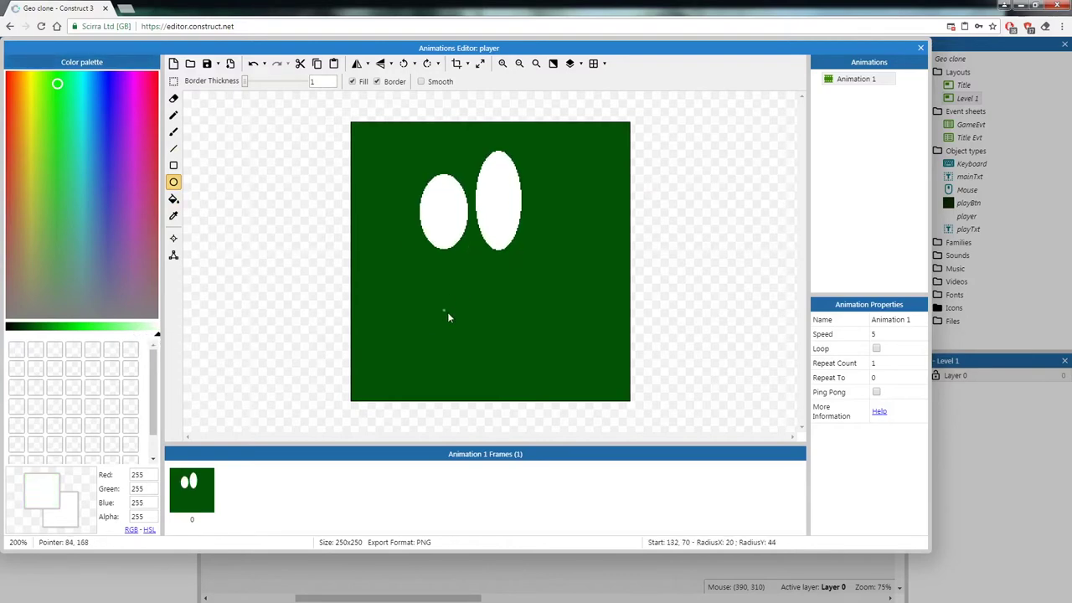
pyautogui.moveTo(445, 310); pyautogui.dragTo(531, 338)
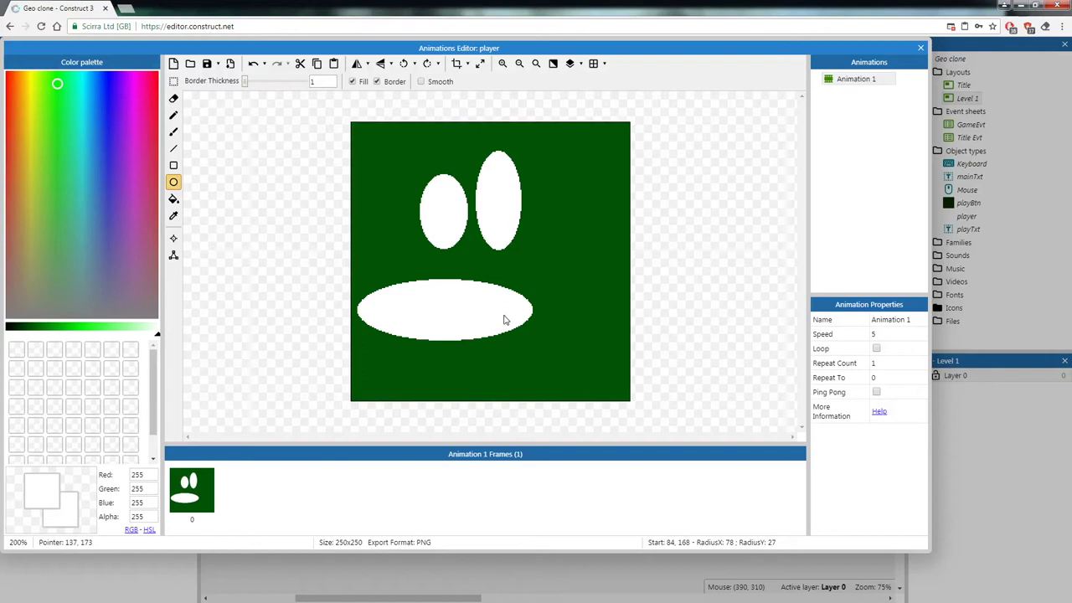
pyautogui.click(920, 49)
pyautogui.click(549, 117)
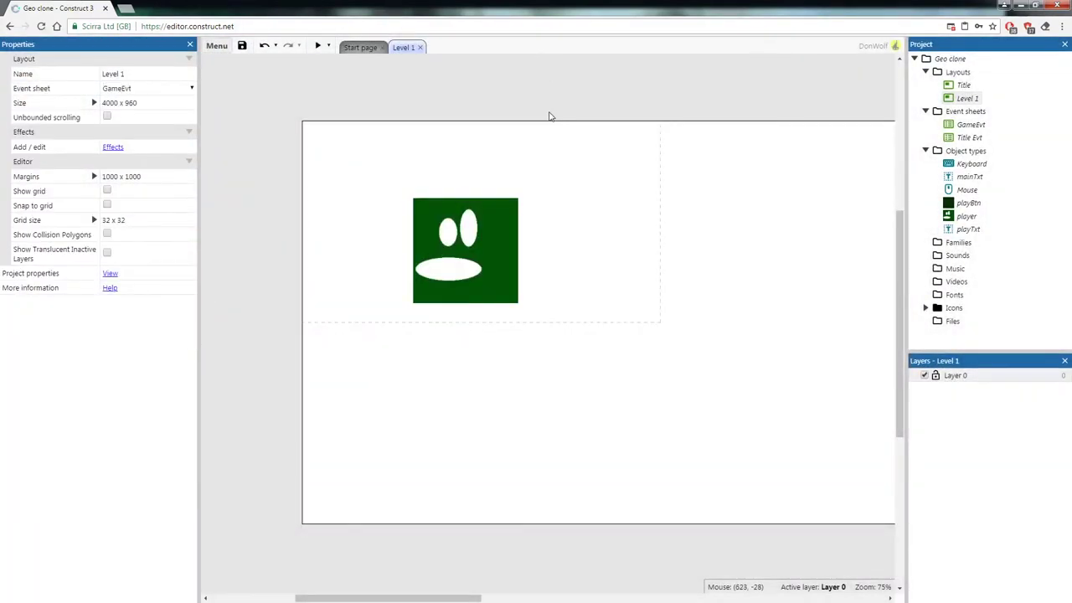
# - Move the player sprite to about (173, 768) near the layout's lower-left corner and set its size to 70 x 70
pyautogui.moveTo(465, 238); pyautogui.dragTo(373, 430)
pyautogui.click(163, 146)
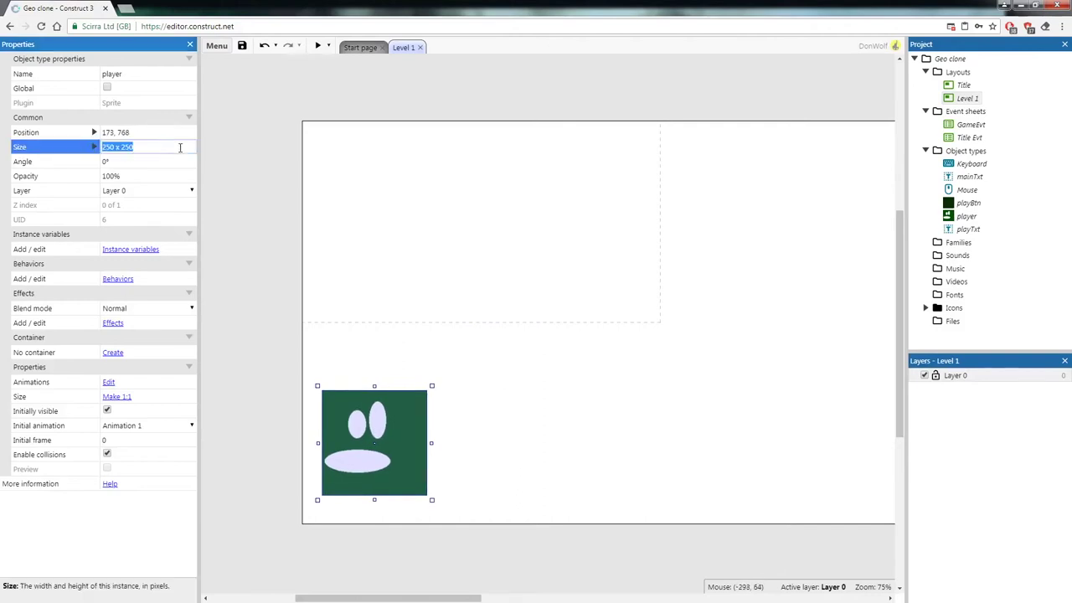
pyautogui.write('70 x 70')
pyautogui.press('Tab')
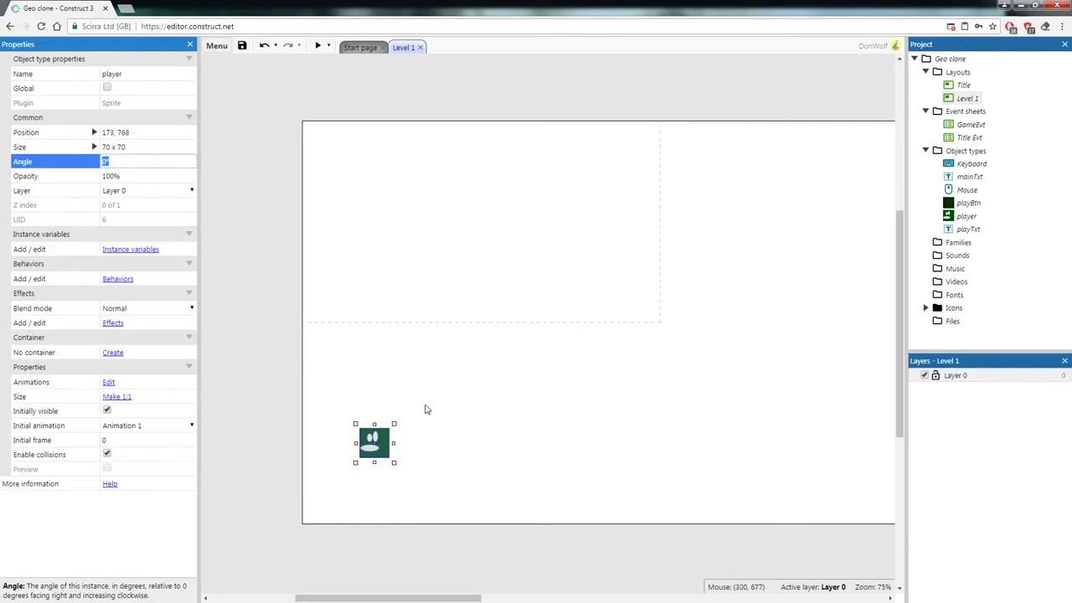
pyautogui.click(444, 375)
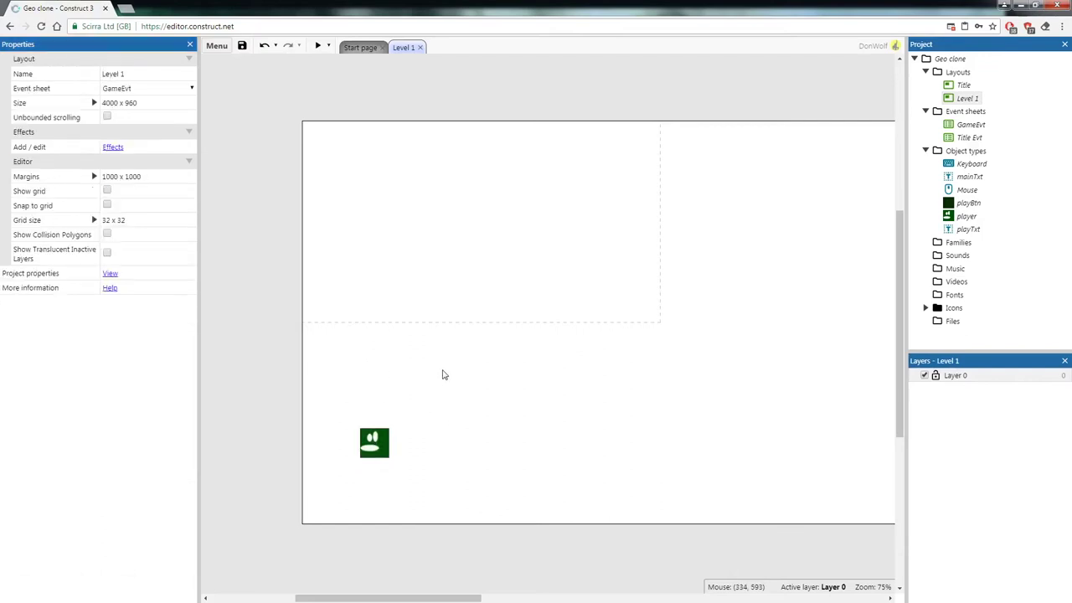
pyautogui.click(374, 445)
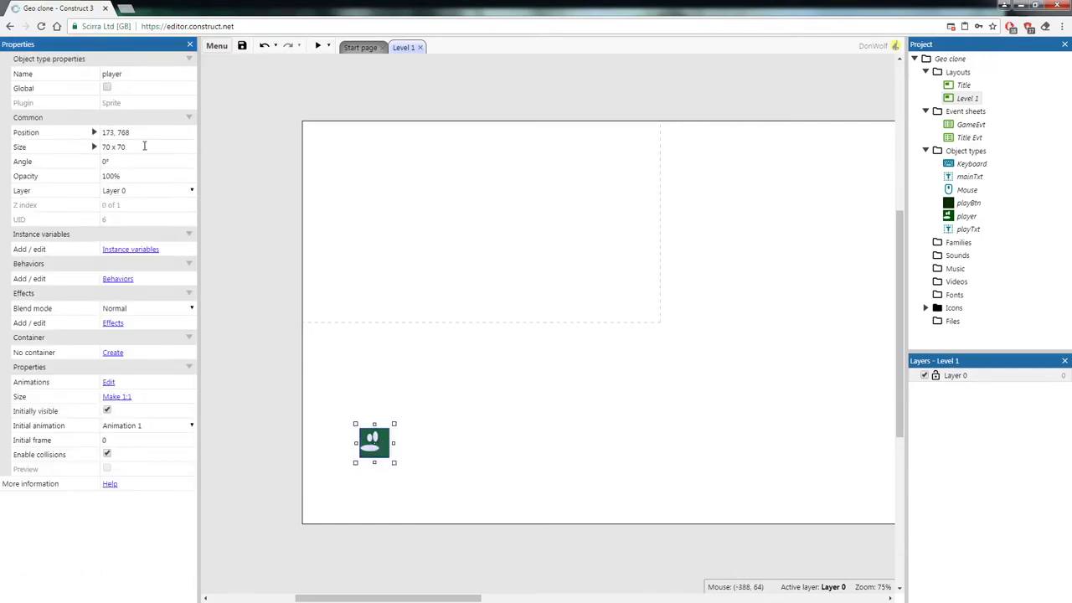
pyautogui.click(67, 151)
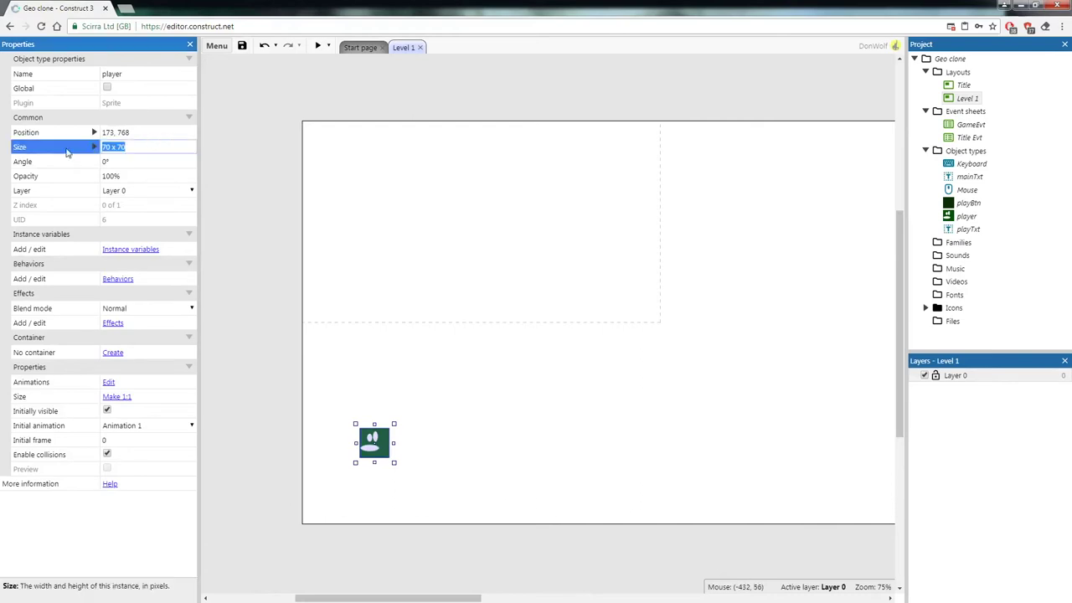
pyautogui.click(446, 84)
# - Add the Scroll To behavior to the player sprite
pyautogui.click(382, 442)
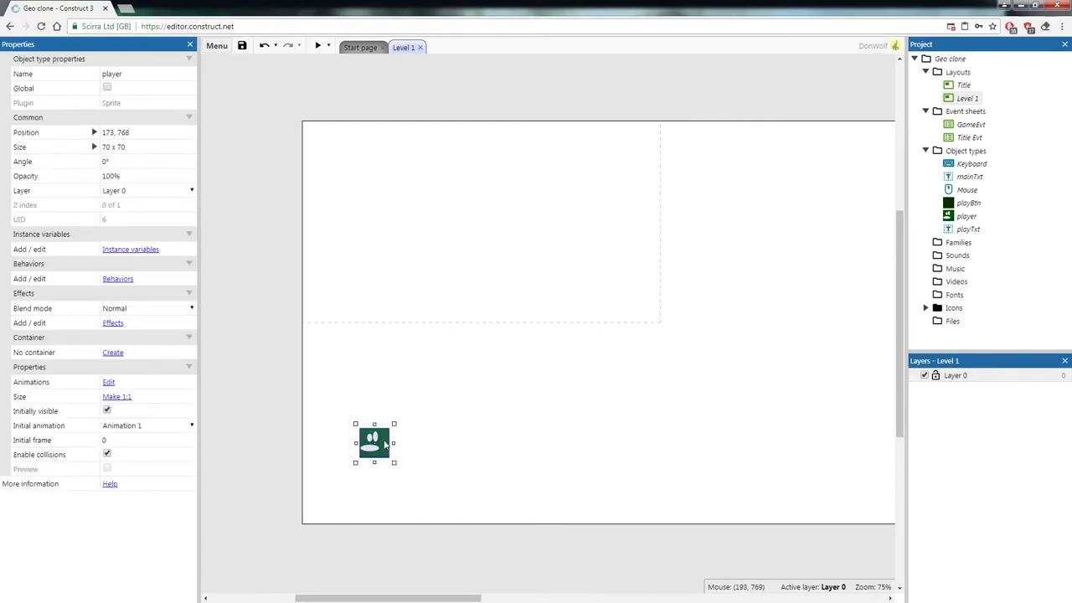
pyautogui.click(125, 279)
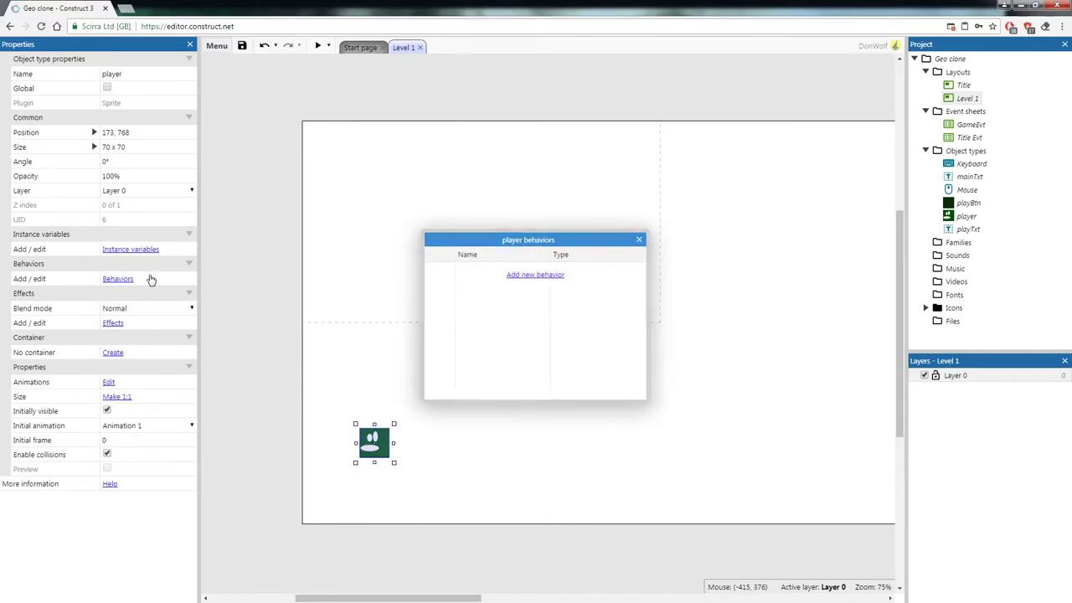
pyautogui.click(530, 276)
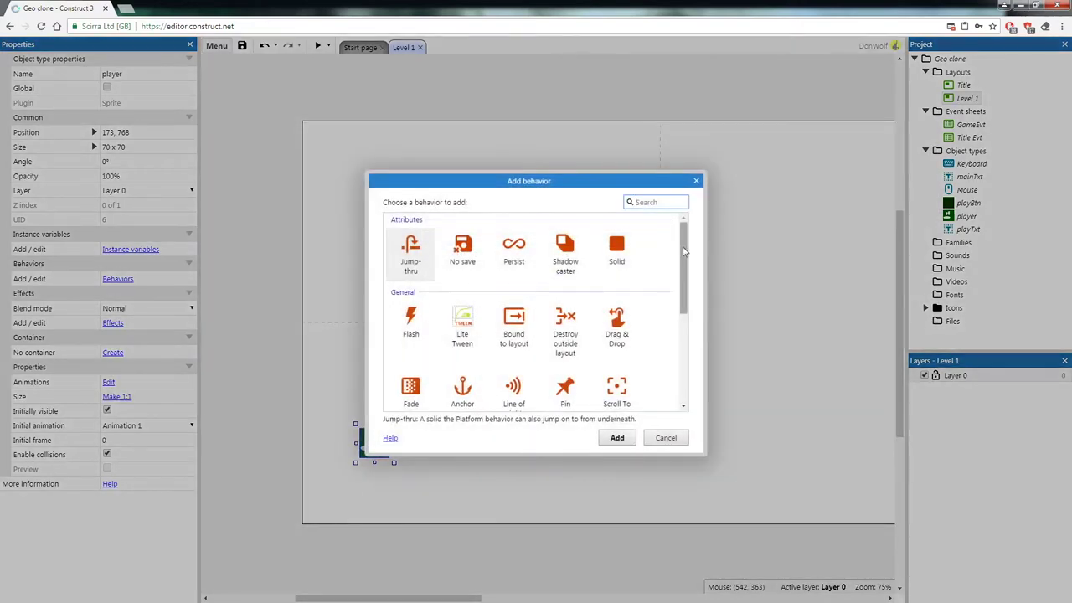
pyautogui.scroll(-3, 676, 316)
pyautogui.scroll(-1, 673, 335)
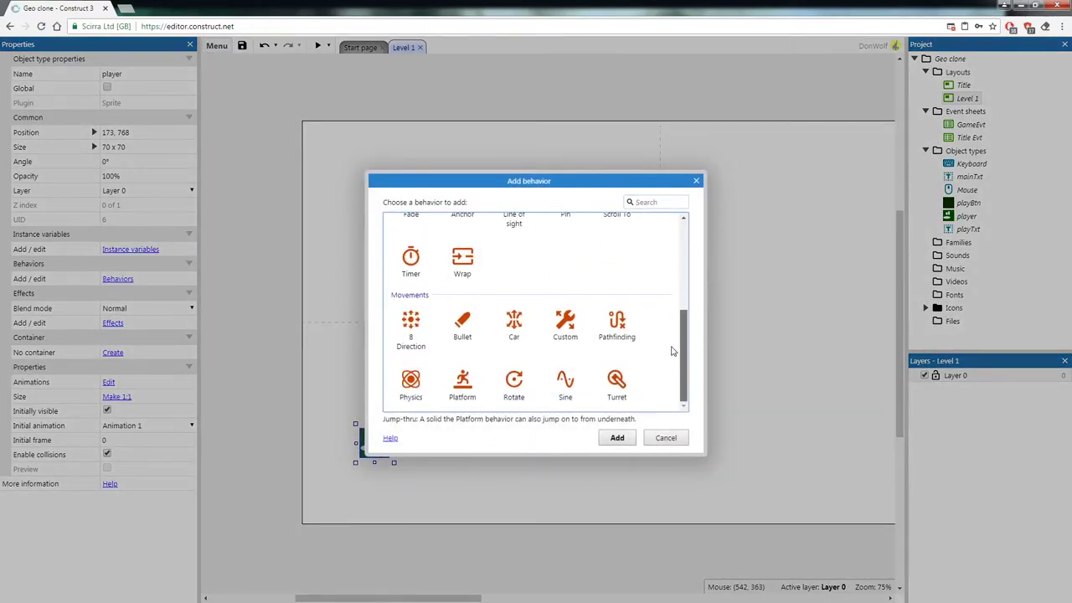
pyautogui.scroll(1, 652, 221)
pyautogui.doubleClick(616, 252)
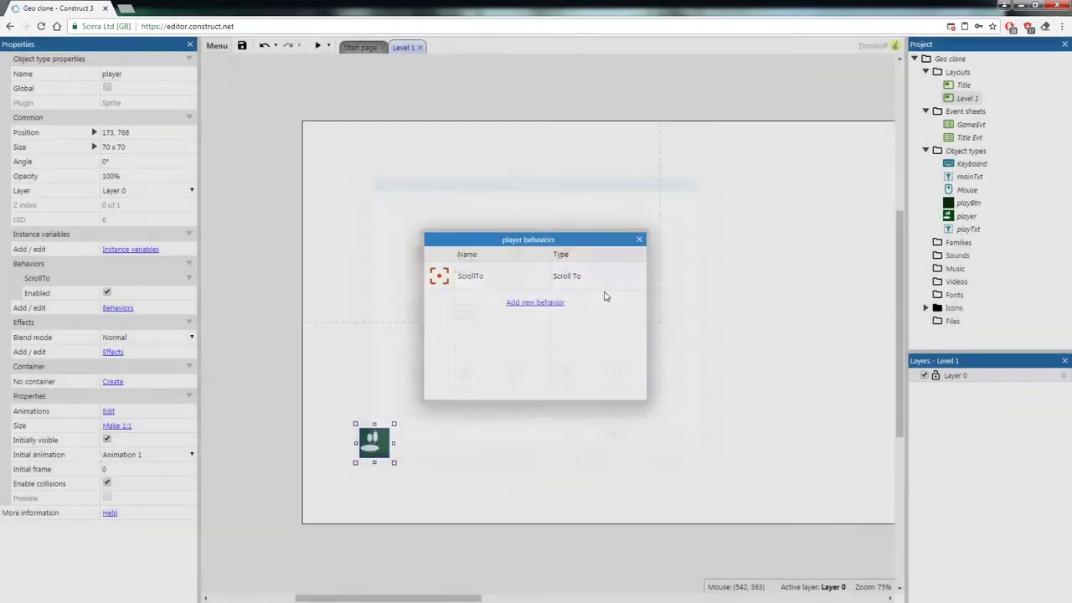
# - Add the Platform behavior to the player sprite and close its behaviors list
pyautogui.click(527, 305)
pyautogui.scroll(-4, 531, 337)
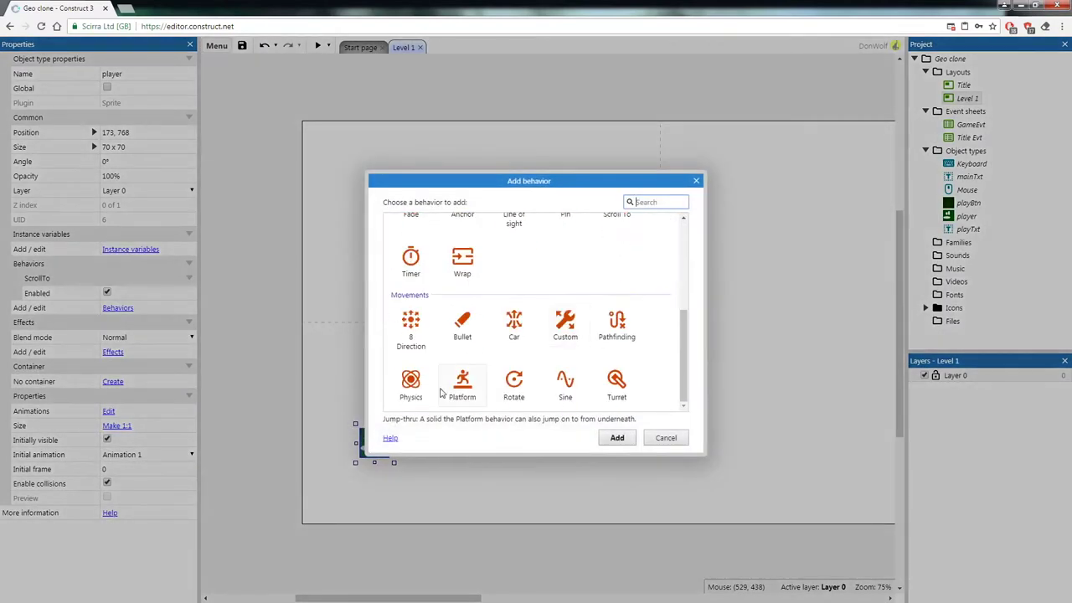
pyautogui.doubleClick(466, 388)
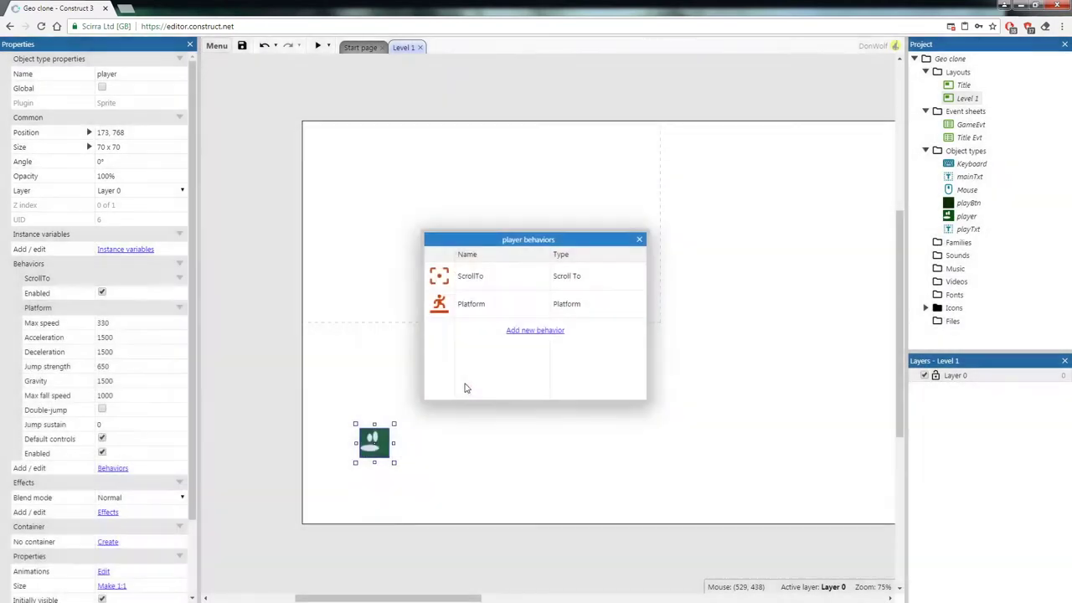
pyautogui.click(639, 240)
# - Insert a Sprite object named ground in the Level 1 layout at about (423, 655)
pyautogui.click(649, 124)
pyautogui.rightClick(580, 127)
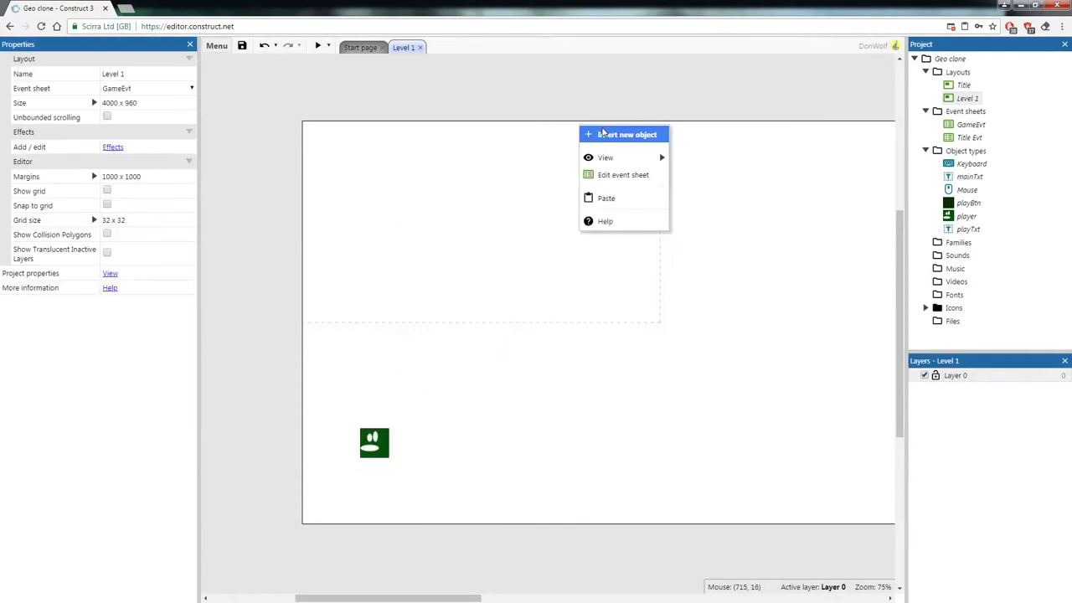
pyautogui.click(603, 134)
pyautogui.scroll(-1, 519, 285)
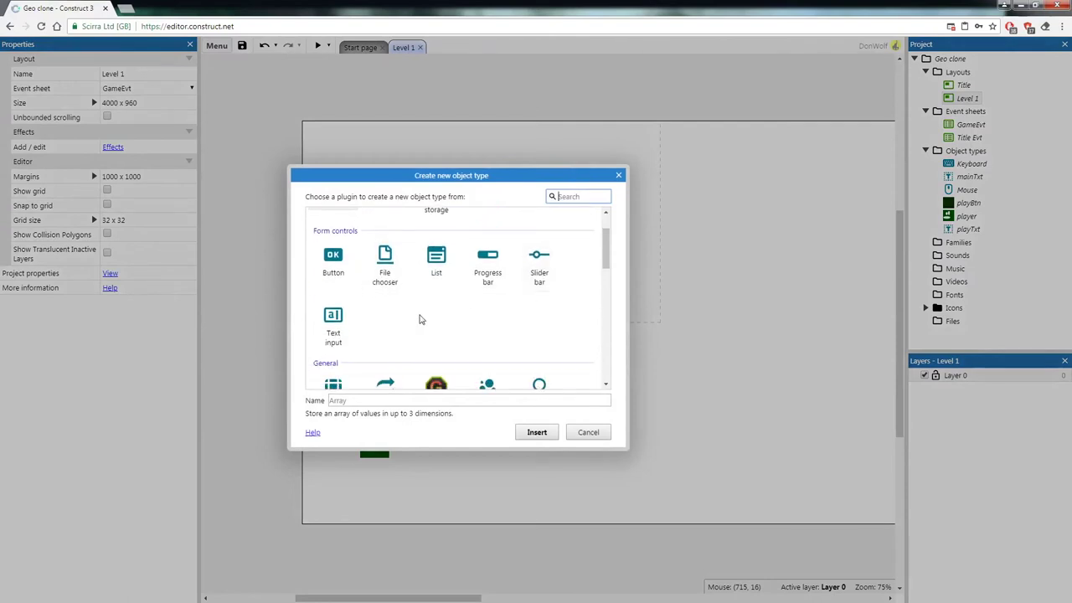
pyautogui.scroll(-3, 457, 302)
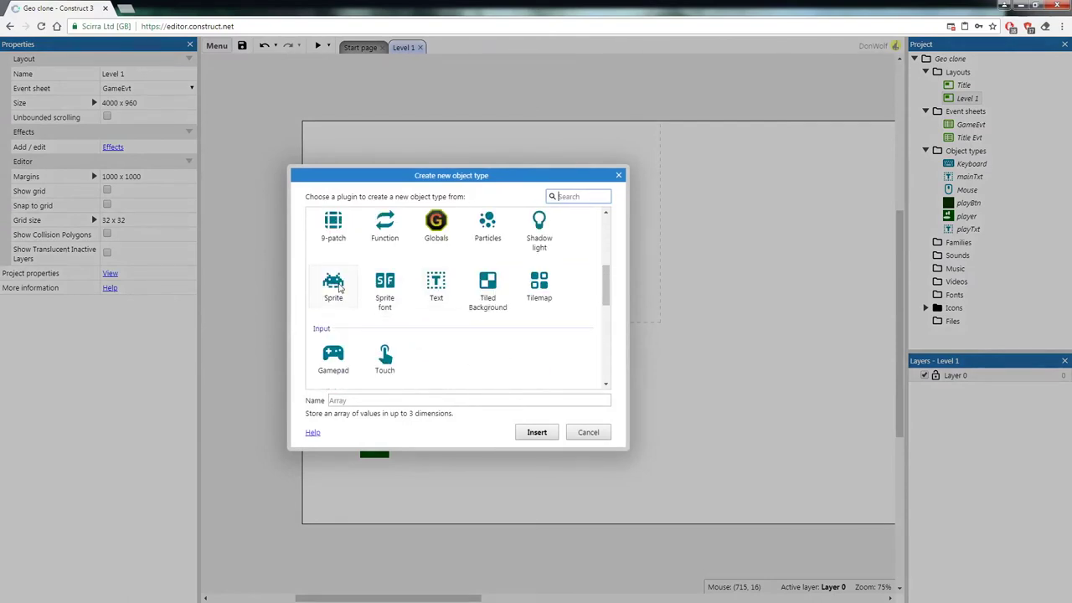
pyautogui.click(336, 287)
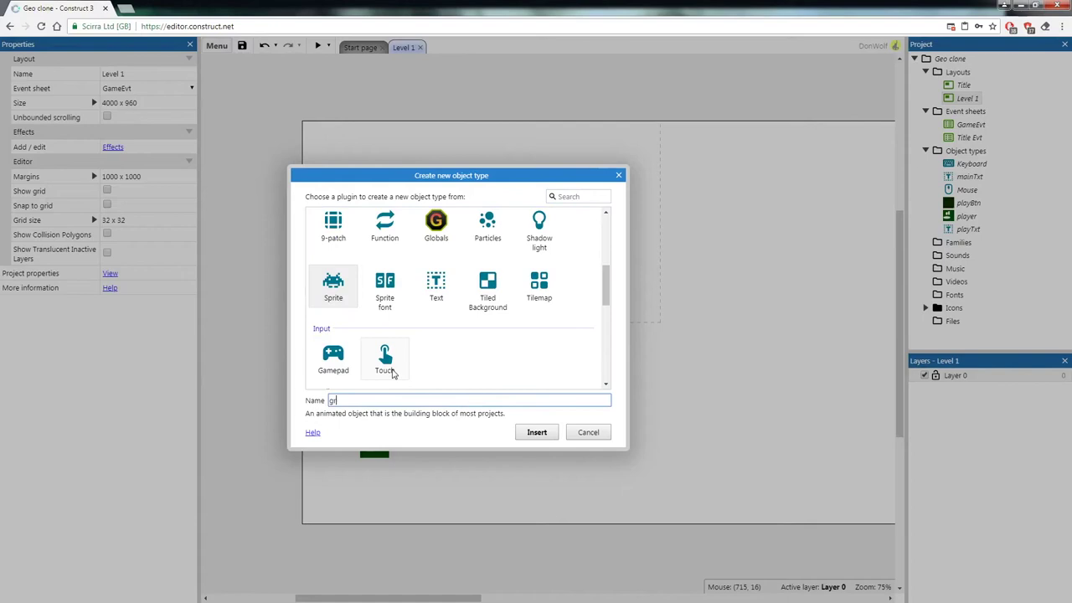
pyautogui.write('ground')
pyautogui.click(536, 432)
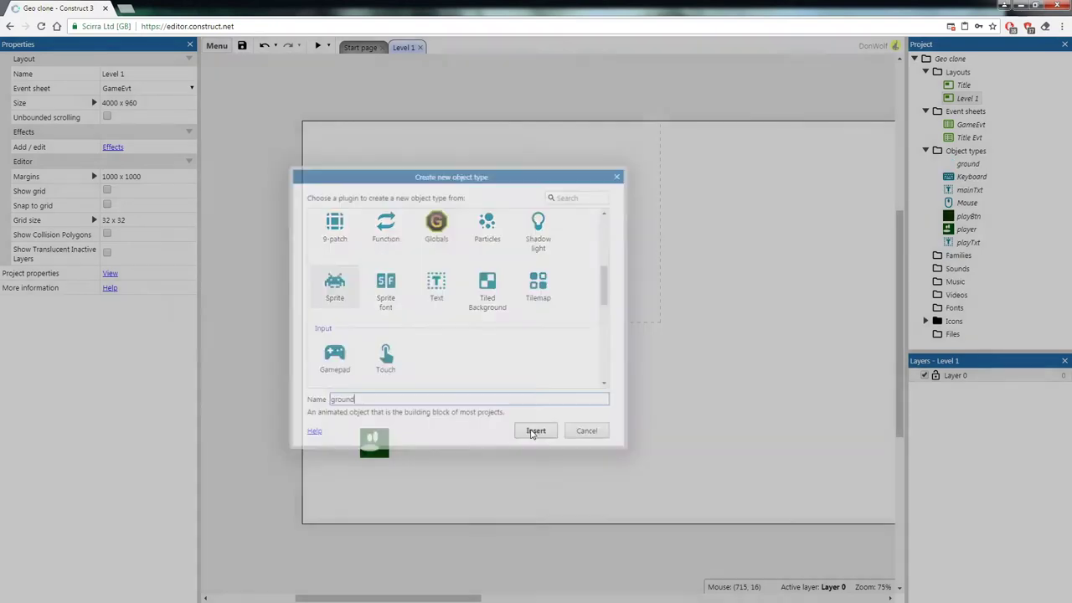
pyautogui.click(474, 391)
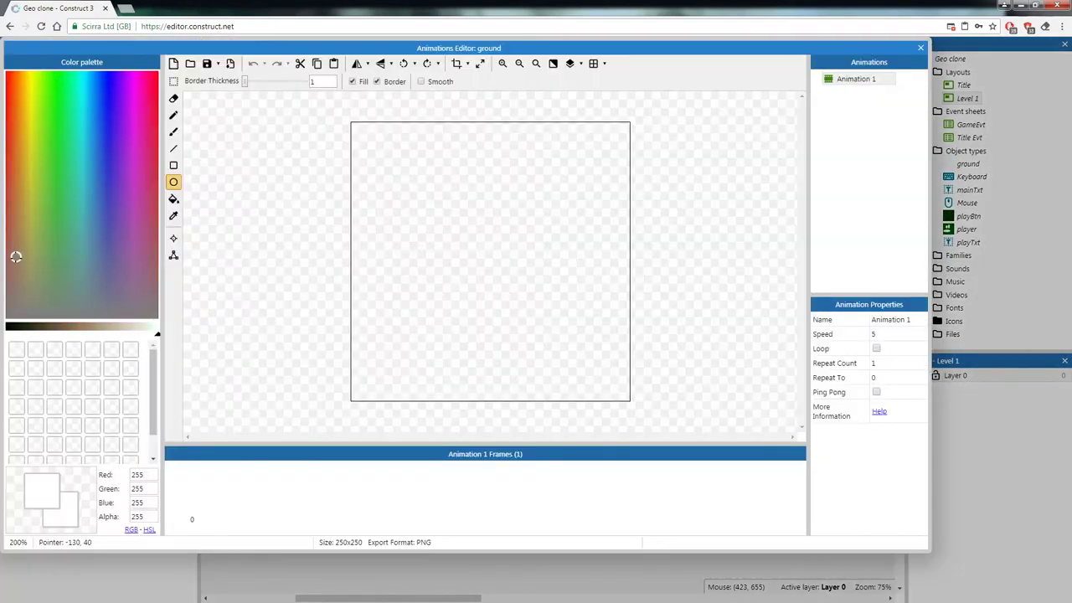
# - Fill the ground sprite's whole image with dark reddish brown, RGB 112, 68, 67, and close the image editor
pyautogui.click(74, 328)
pyautogui.click(59, 328)
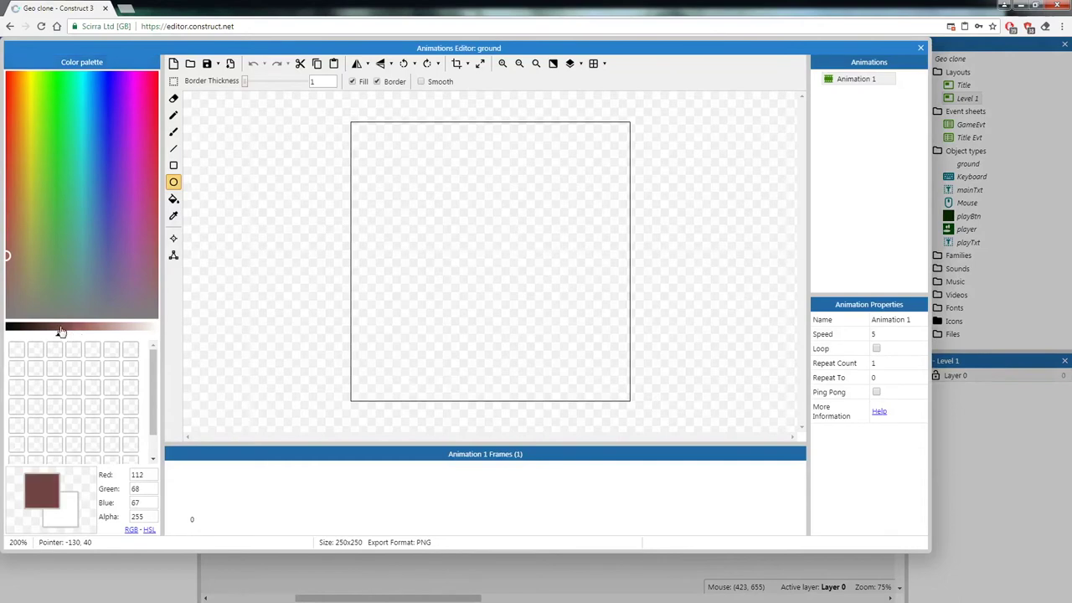
pyautogui.click(173, 199)
pyautogui.click(427, 196)
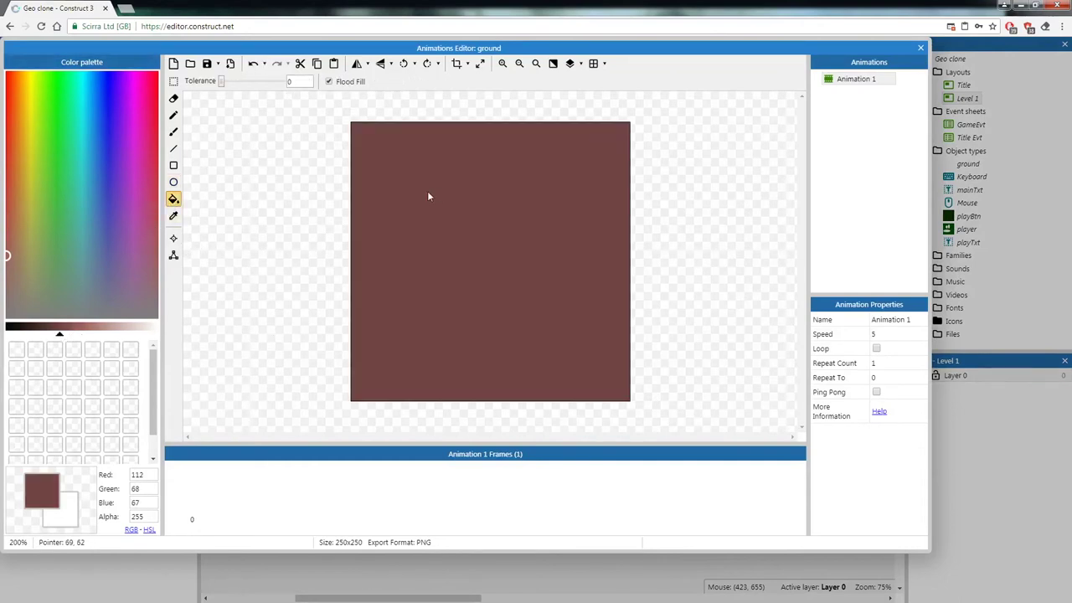
pyautogui.click(920, 48)
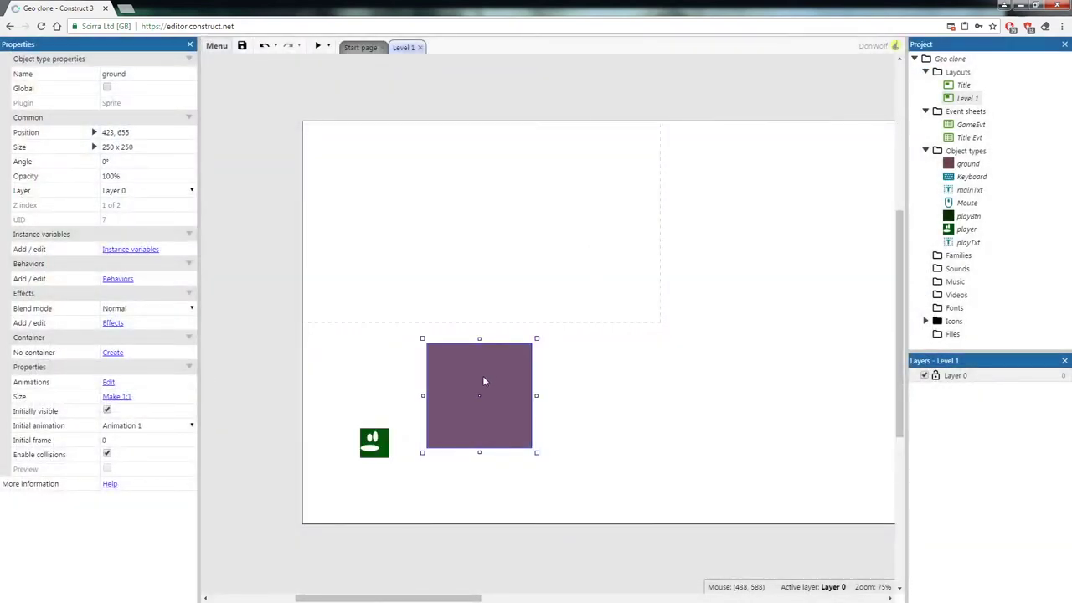
# - Move the ground sprite to about (311, 938) at the layout's lower edge and add the Solid behavior to it
pyautogui.moveTo(483, 381); pyautogui.dragTo(436, 499)
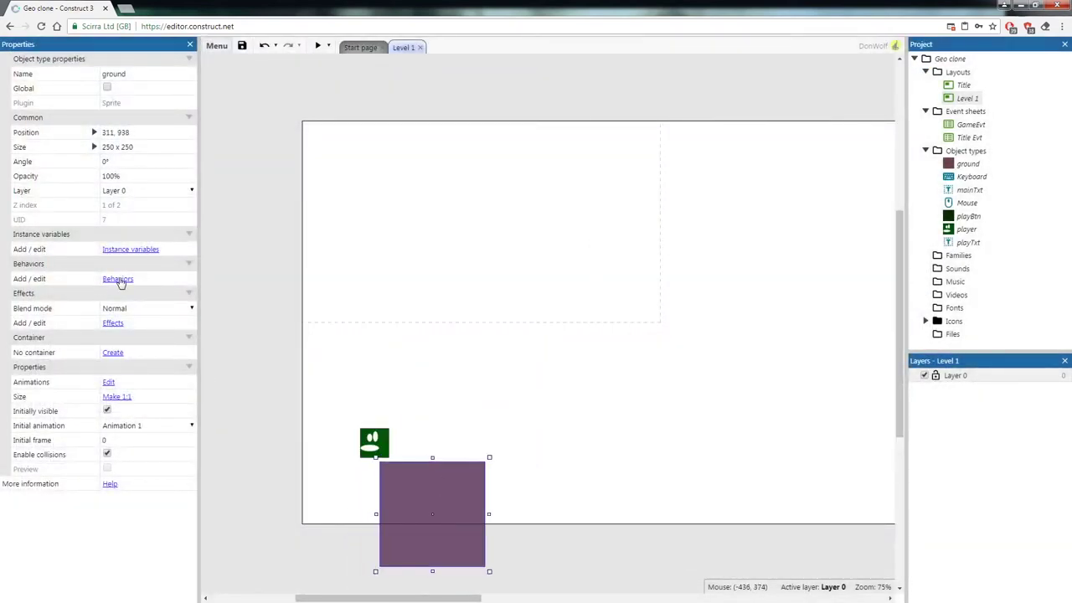
pyautogui.click(117, 279)
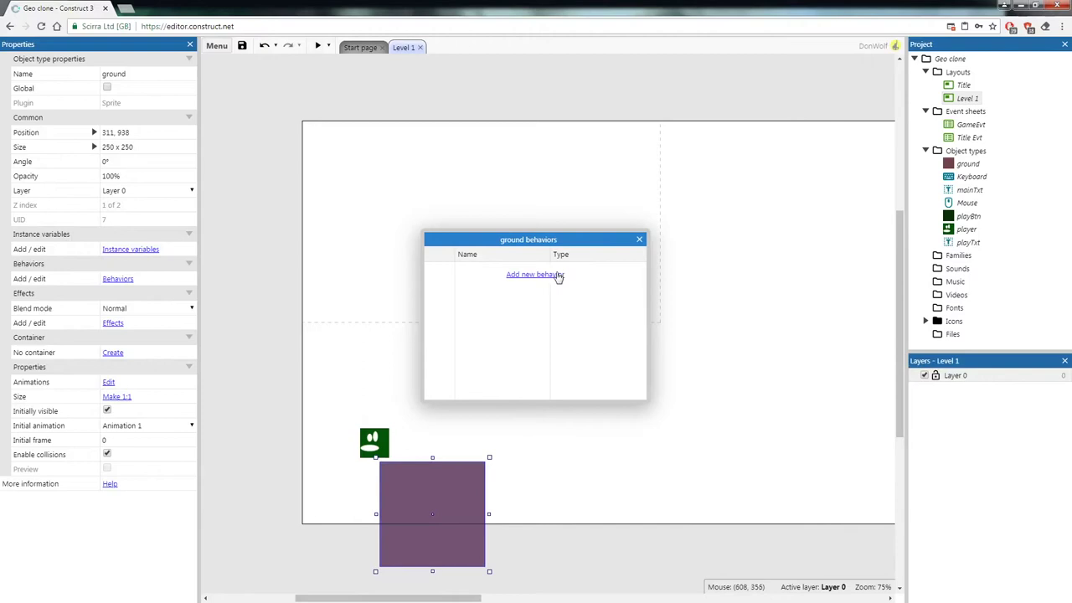
pyautogui.click(534, 274)
pyautogui.doubleClick(619, 249)
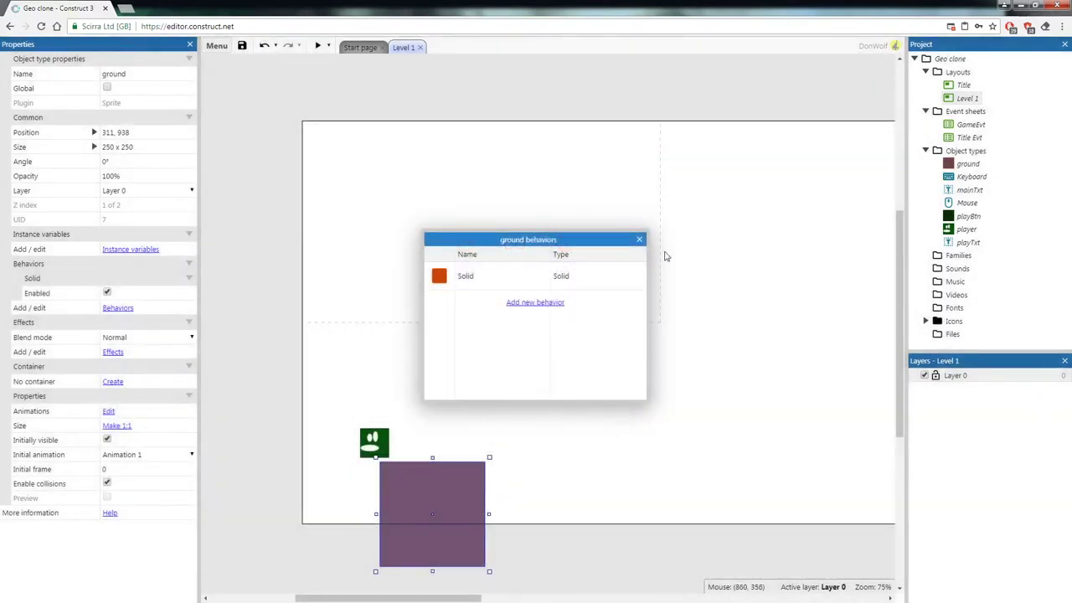
pyautogui.click(639, 240)
pyautogui.doubleClick(434, 489)
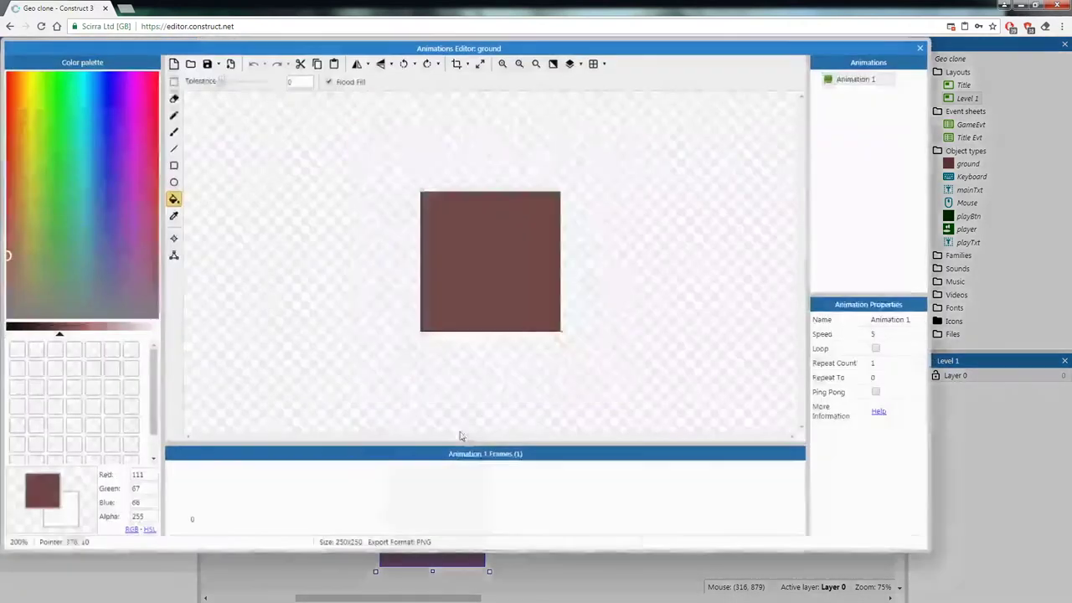
pyautogui.click(918, 49)
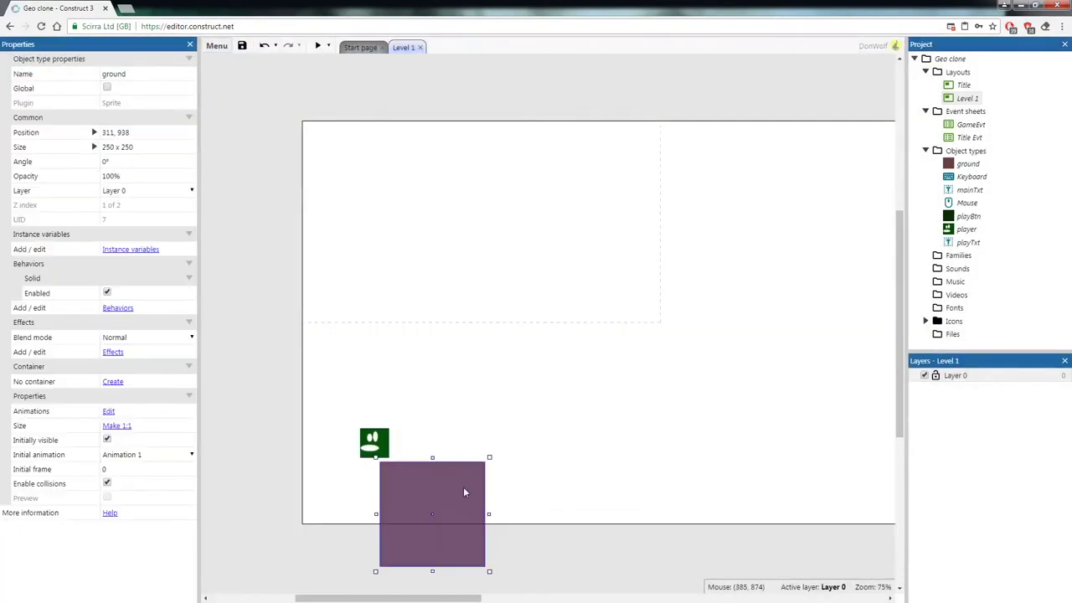
# - Replace the ground sprite's Solid behavior with Jump-thru
pyautogui.click(117, 308)
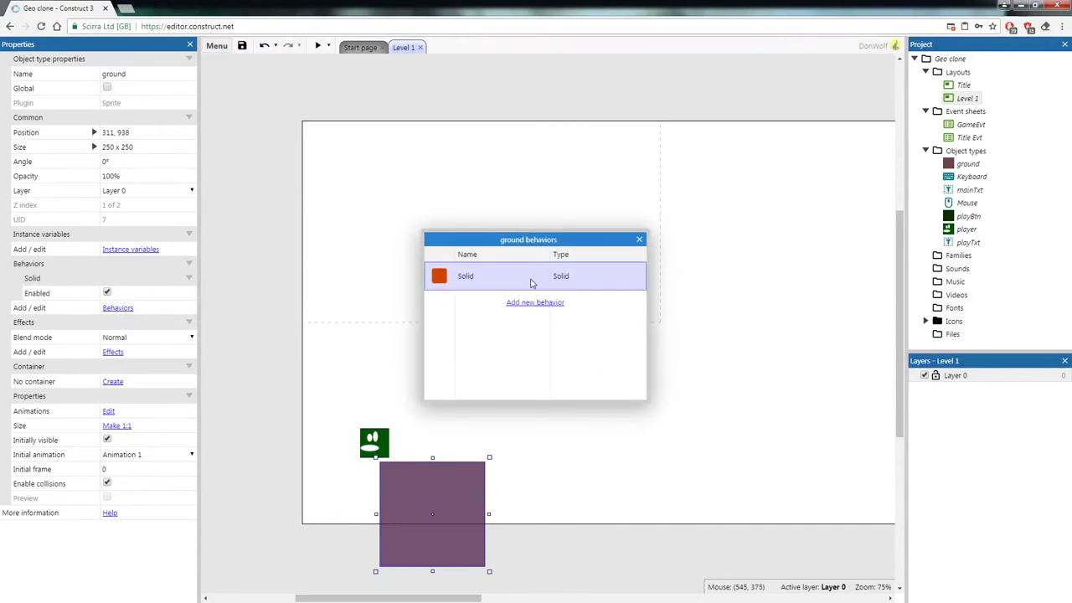
pyautogui.rightClick(476, 276)
pyautogui.click(517, 324)
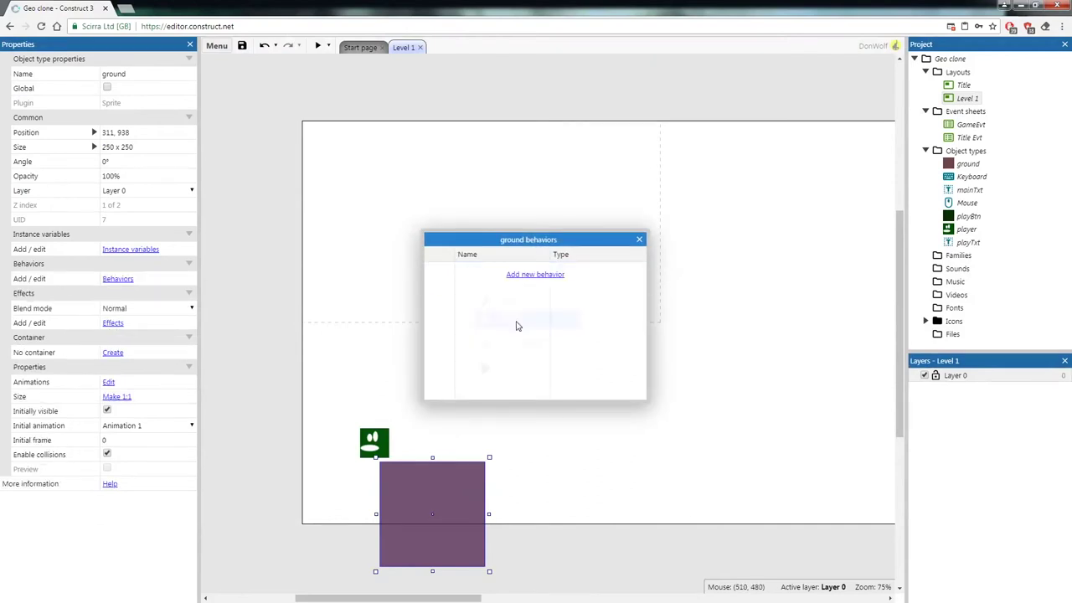
pyautogui.click(518, 277)
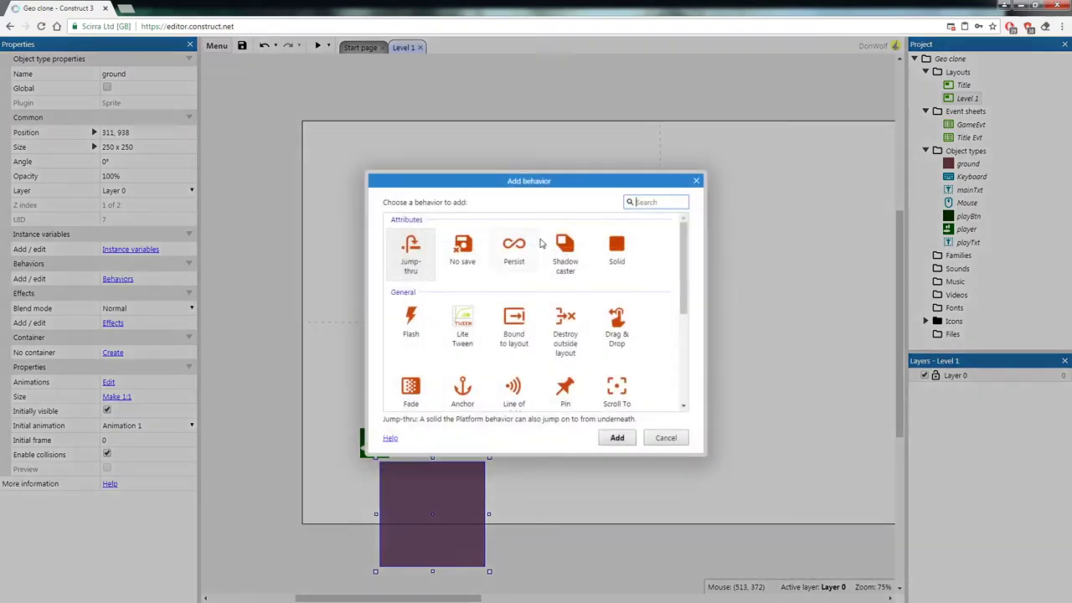
pyautogui.doubleClick(411, 245)
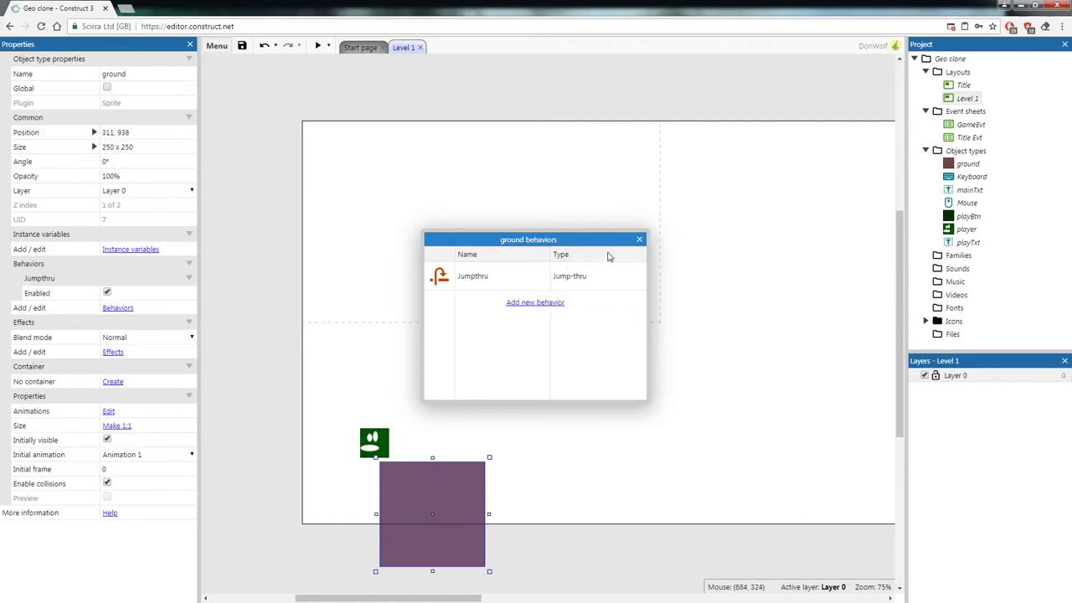
pyautogui.click(639, 239)
# - Reshape the ground sprite into a thin bar about 279 x 34 at about (459.5, 932), near the layout's lower edge
pyautogui.click(408, 449)
pyautogui.moveTo(422, 499); pyautogui.dragTo(559, 467)
pyautogui.scroll(-2, 554, 580)
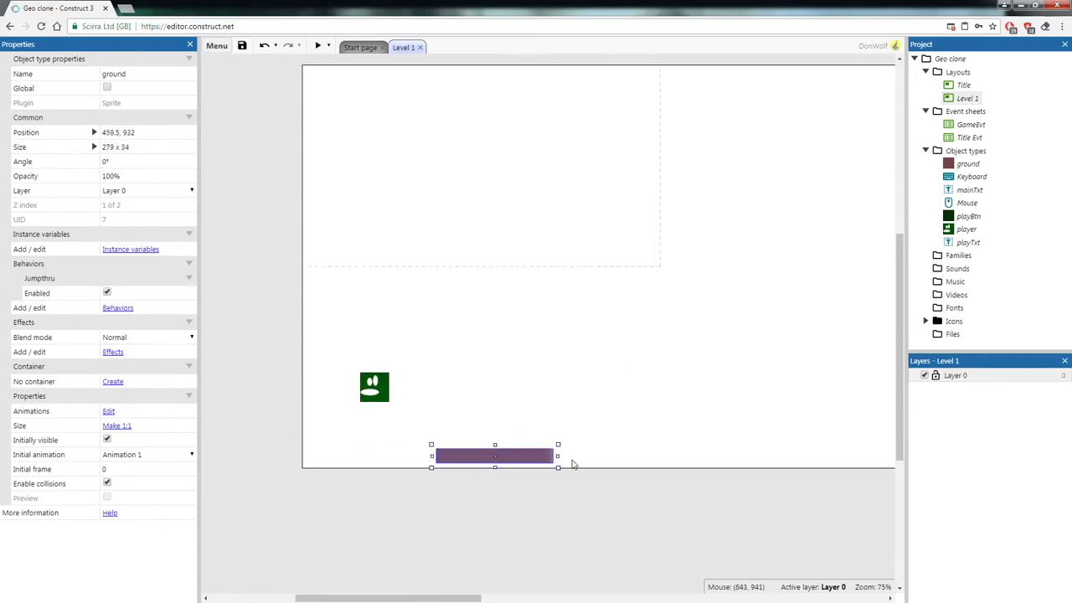
pyautogui.click(492, 342)
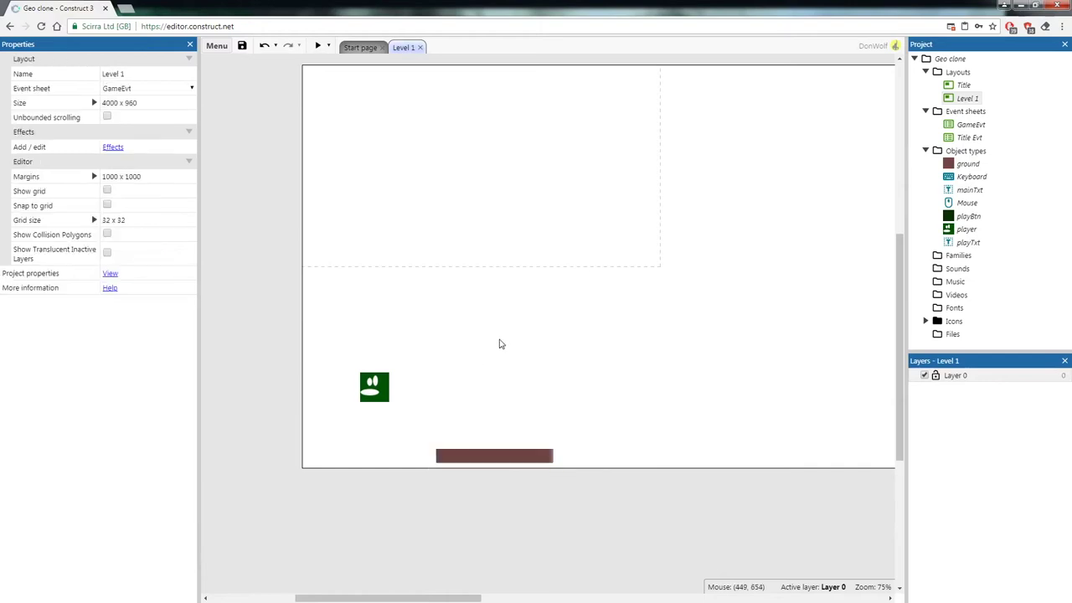
# - Set the ground sprite's X position to 2000 and its width to 4000
pyautogui.click(524, 459)
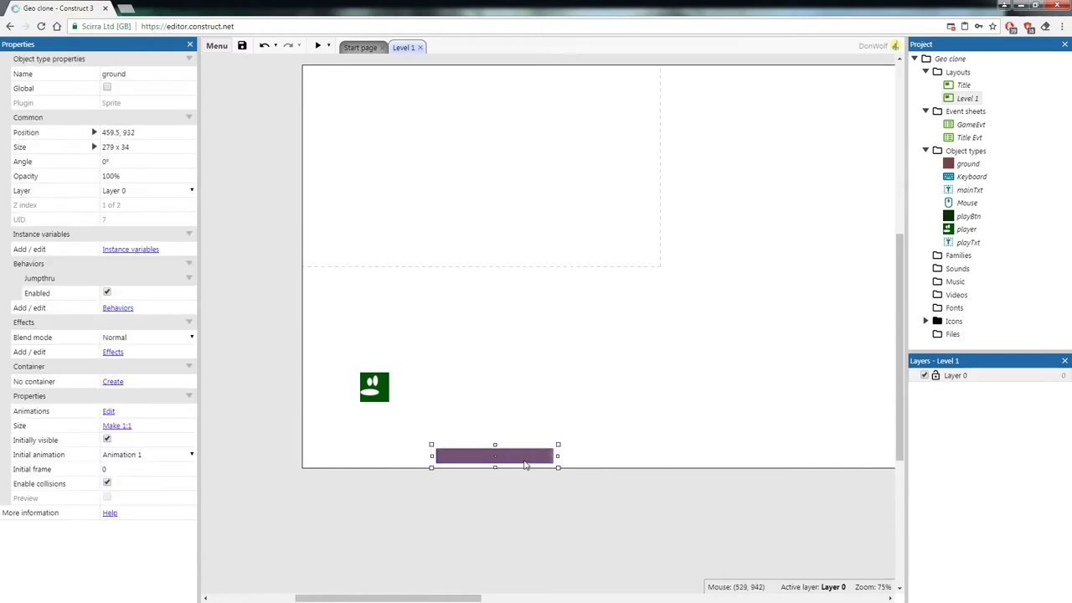
pyautogui.click(124, 132)
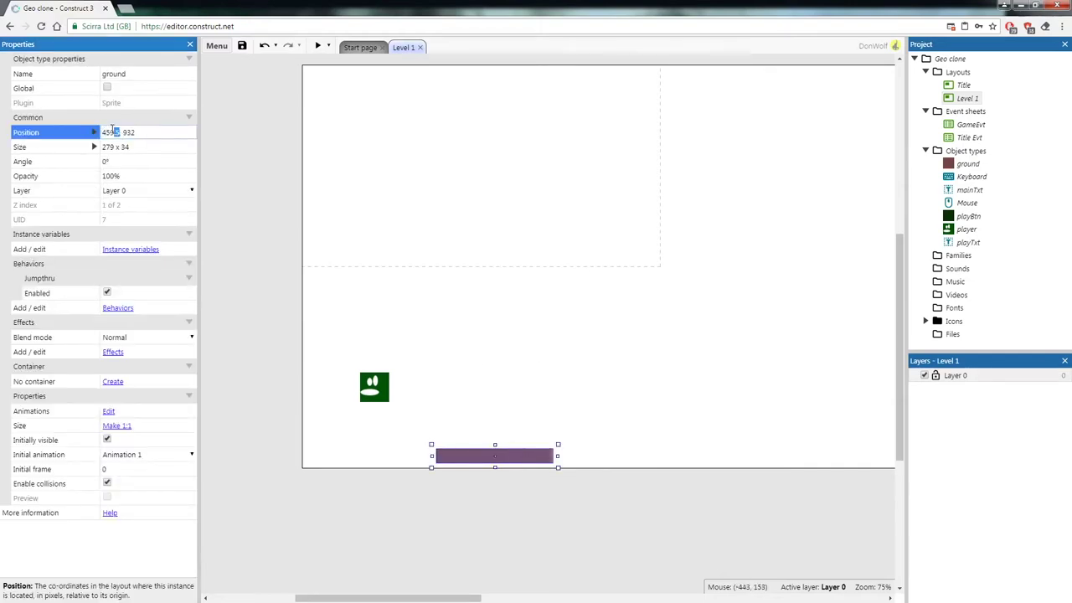
pyautogui.moveTo(112, 130); pyautogui.dragTo(99, 131)
pyautogui.write('2000')
pyautogui.press('Tab')
pyautogui.click(122, 146)
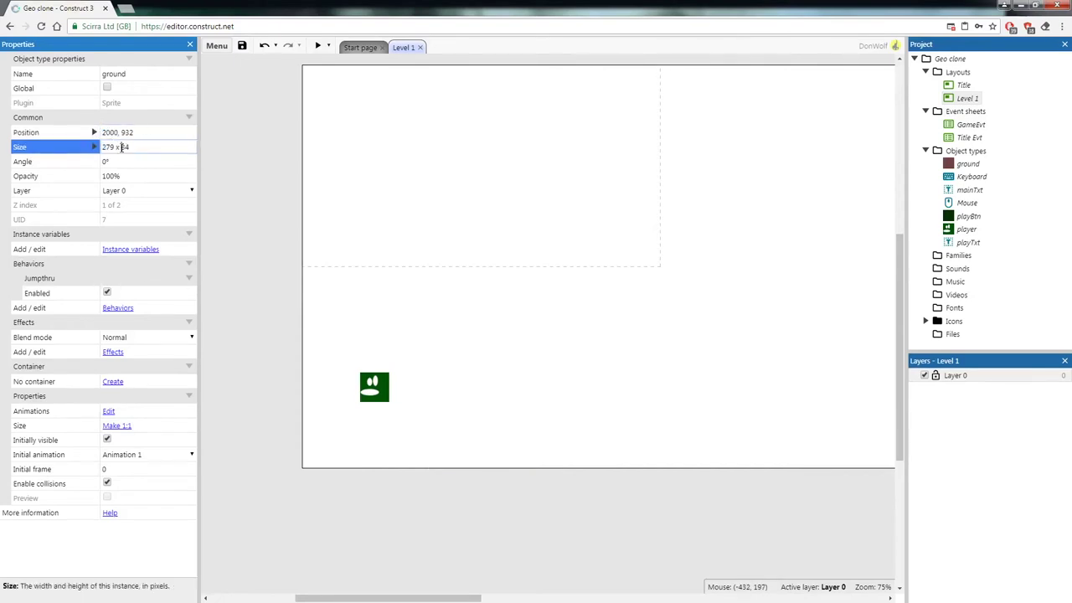
pyautogui.doubleClick(115, 147)
pyautogui.write('4000')
pyautogui.press('Tab')
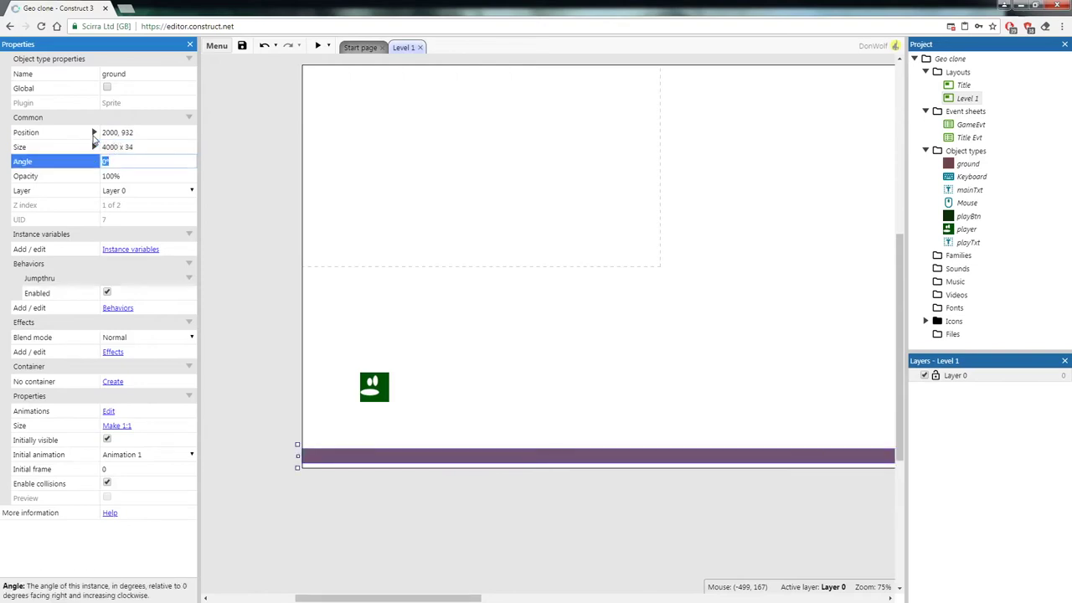
# - Move the ground bar down to about (1999, 946) so it sits on the layout's lower edge
pyautogui.click(349, 468)
pyautogui.click(346, 459)
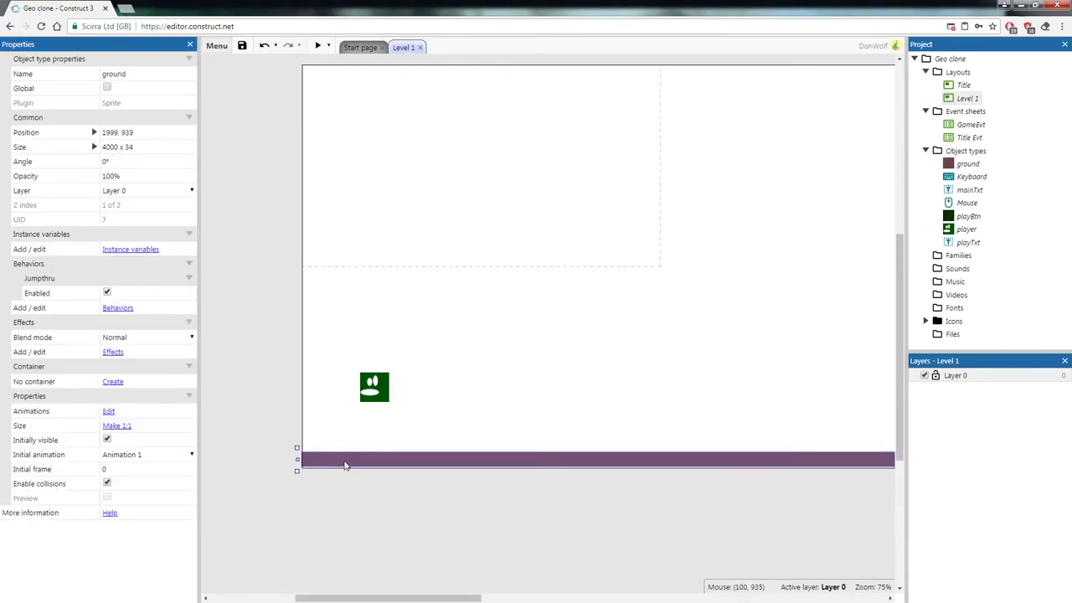
pyautogui.moveTo(346, 459); pyautogui.dragTo(349, 465)
pyautogui.click(353, 458)
pyautogui.click(353, 461)
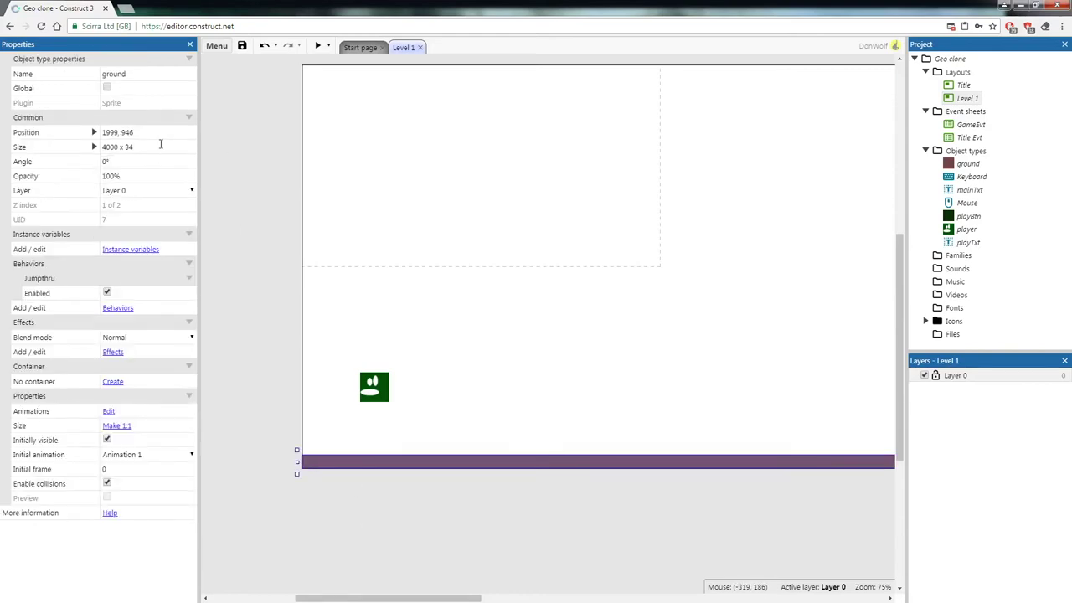
# - Set the ground bar's X position back to 2000
pyautogui.click(115, 132)
pyautogui.click(119, 131)
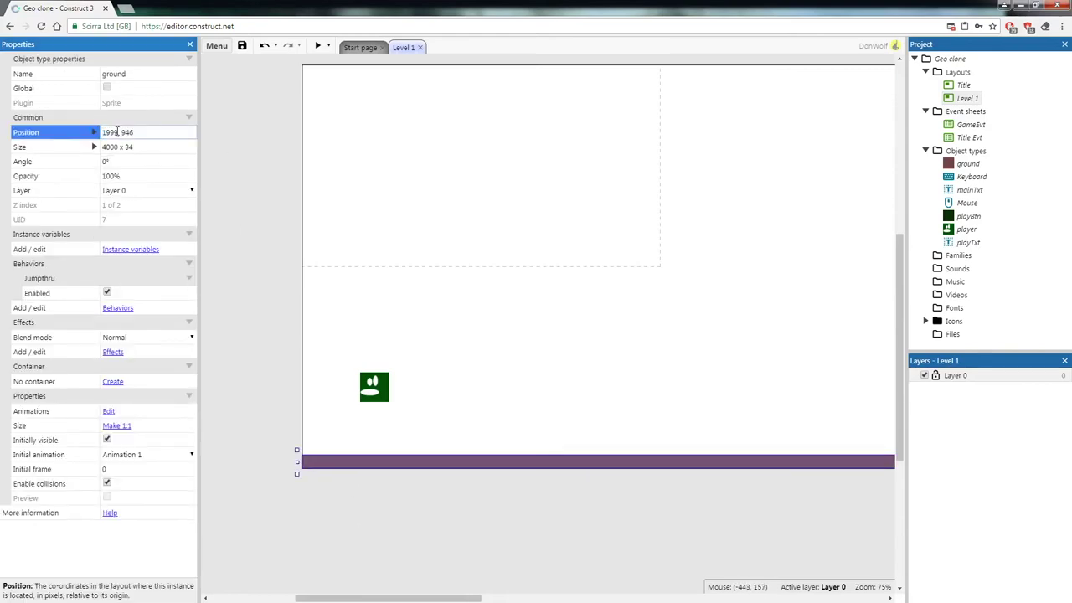
pyautogui.doubleClick(117, 132)
pyautogui.write('2000')
pyautogui.click(132, 147)
pyautogui.click(132, 148)
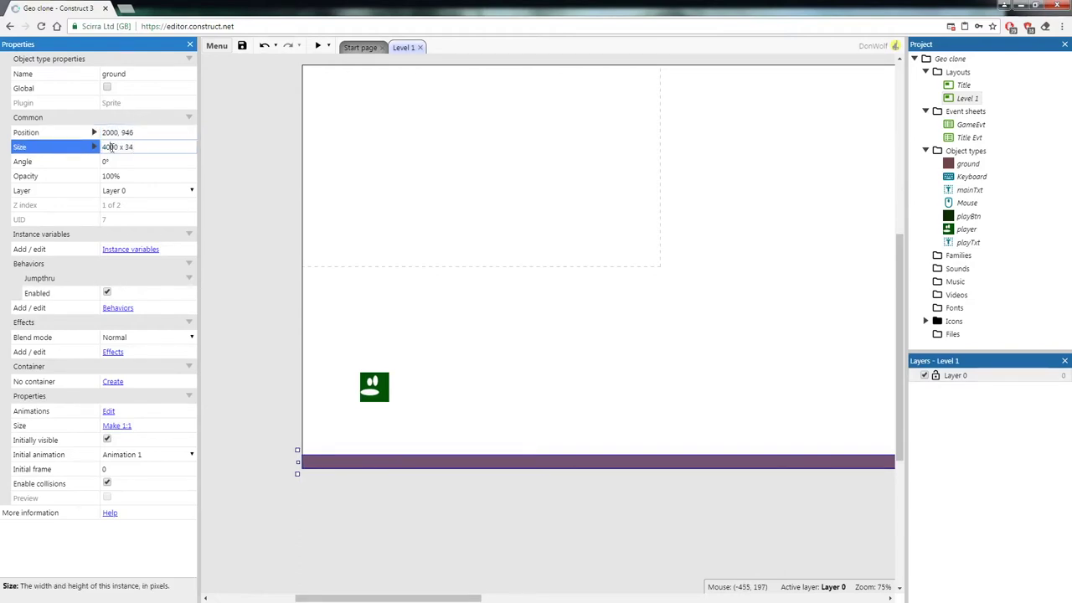
# - Move the player sprite to about (68, 878), just above the ground at the start of the Level 1 layout
pyautogui.click(310, 318)
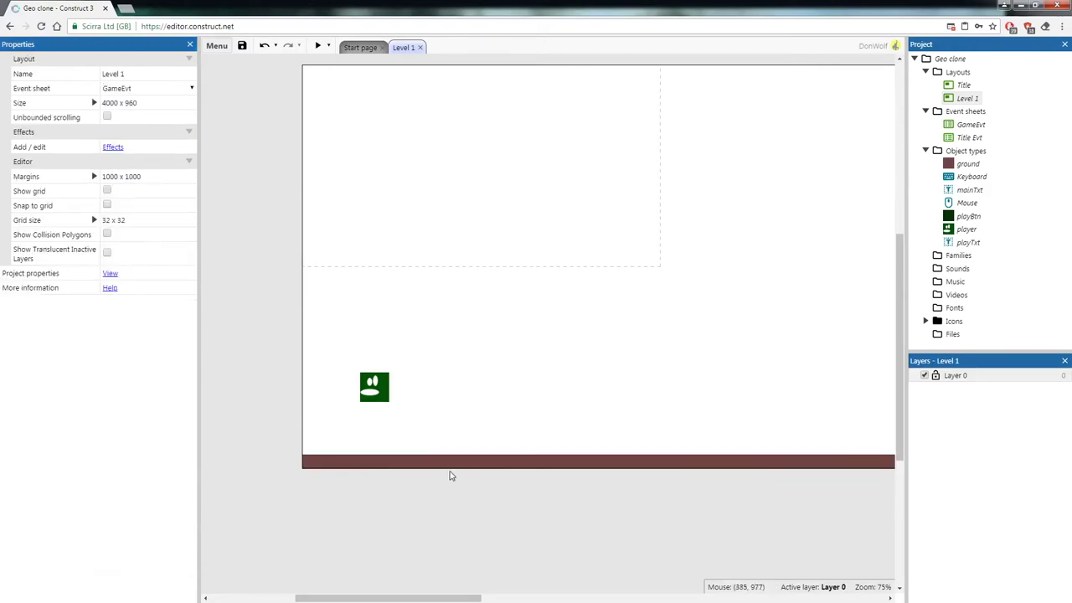
pyautogui.keyDown('ctrl'); pyautogui.scroll(-4, 494, 381); pyautogui.keyUp('ctrl')
pyautogui.keyDown('ctrl'); pyautogui.scroll(-1, 510, 371); pyautogui.keyUp('ctrl')
pyautogui.moveTo(452, 596); pyautogui.dragTo(502, 549)
pyautogui.keyDown('ctrl'); pyautogui.scroll(4, 369, 410); pyautogui.keyUp('ctrl')
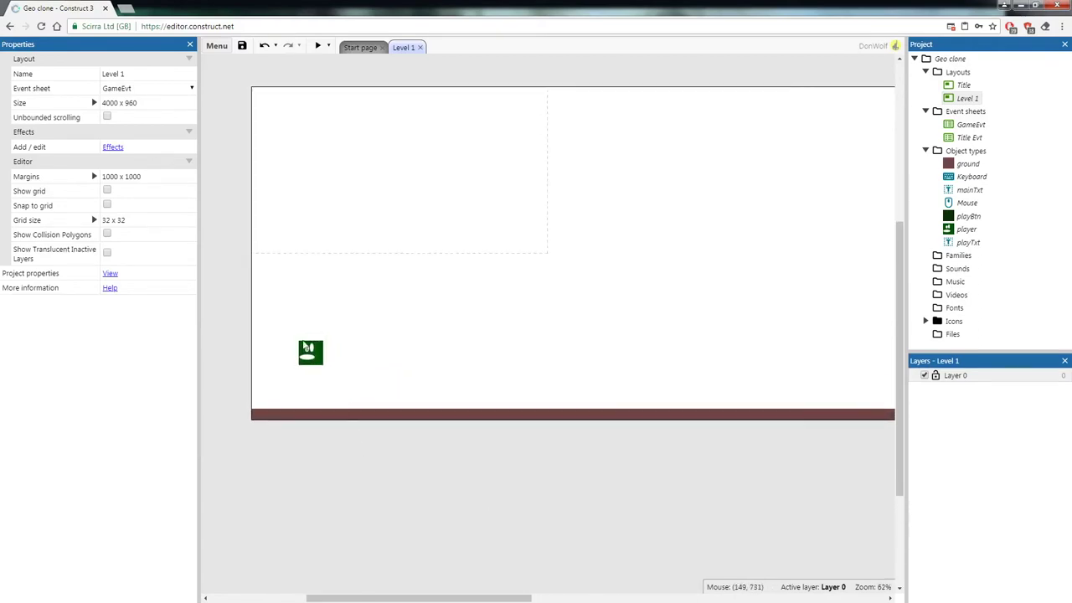
pyautogui.moveTo(309, 352); pyautogui.dragTo(273, 393)
pyautogui.click(354, 158)
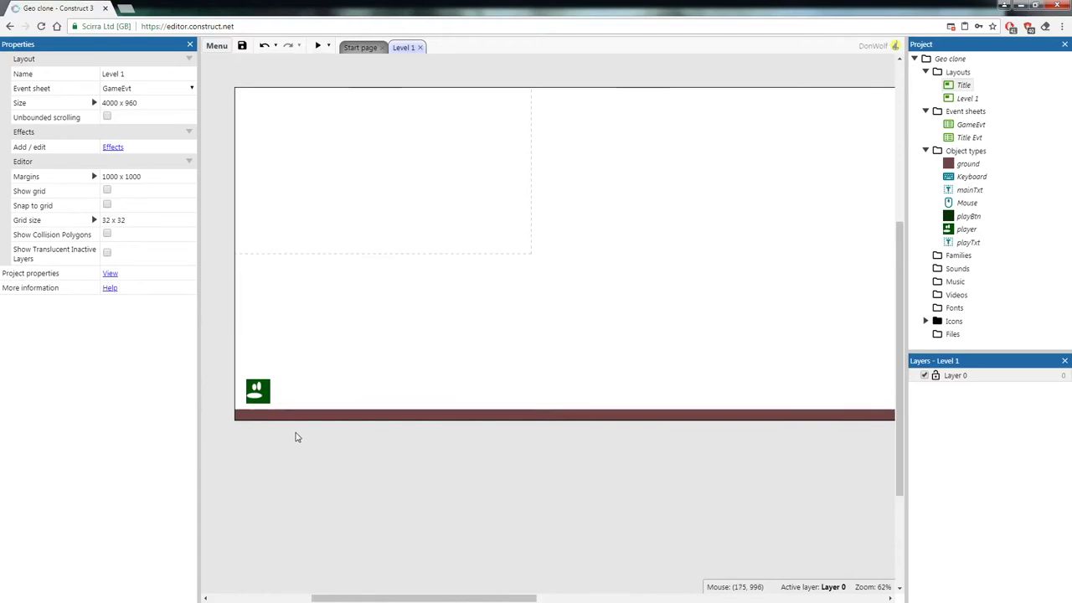
# - Disable default controls and enable double-jump in the player's Platform behavior
pyautogui.click(260, 394)
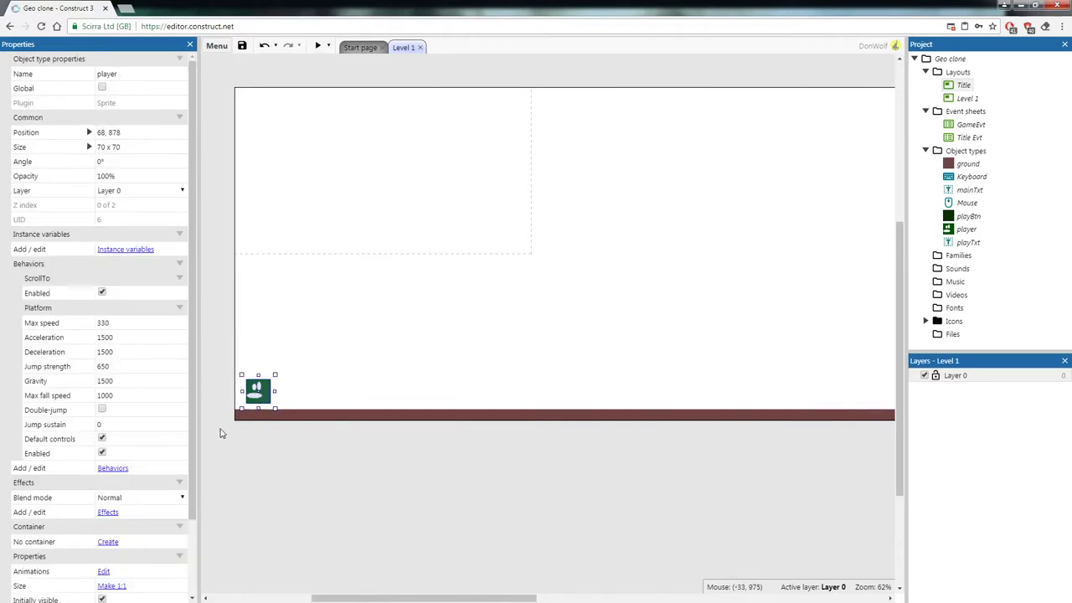
pyautogui.scroll(-1, 104, 394)
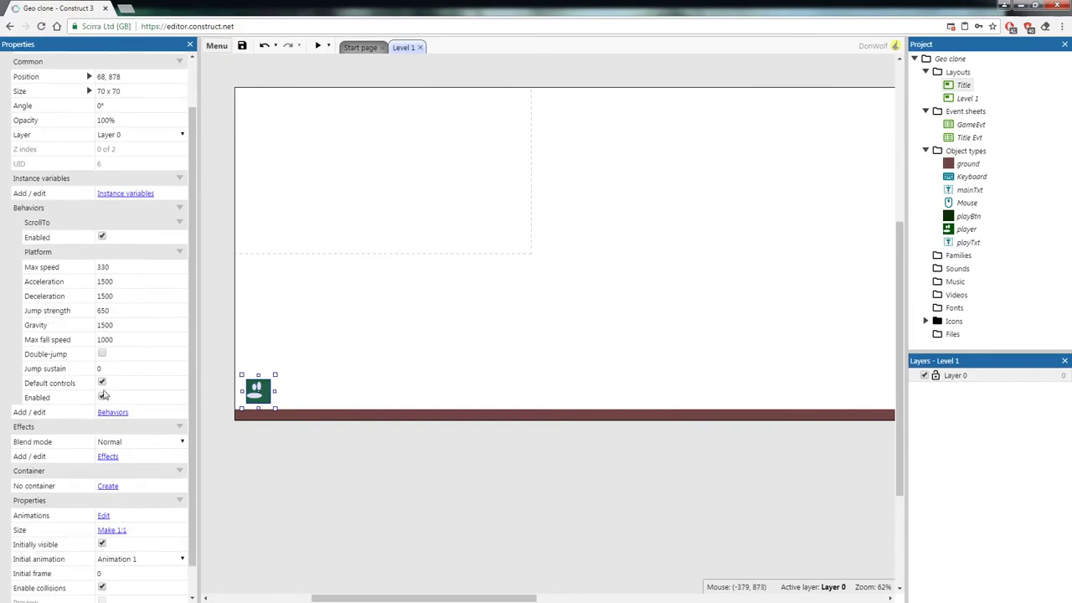
pyautogui.click(102, 384)
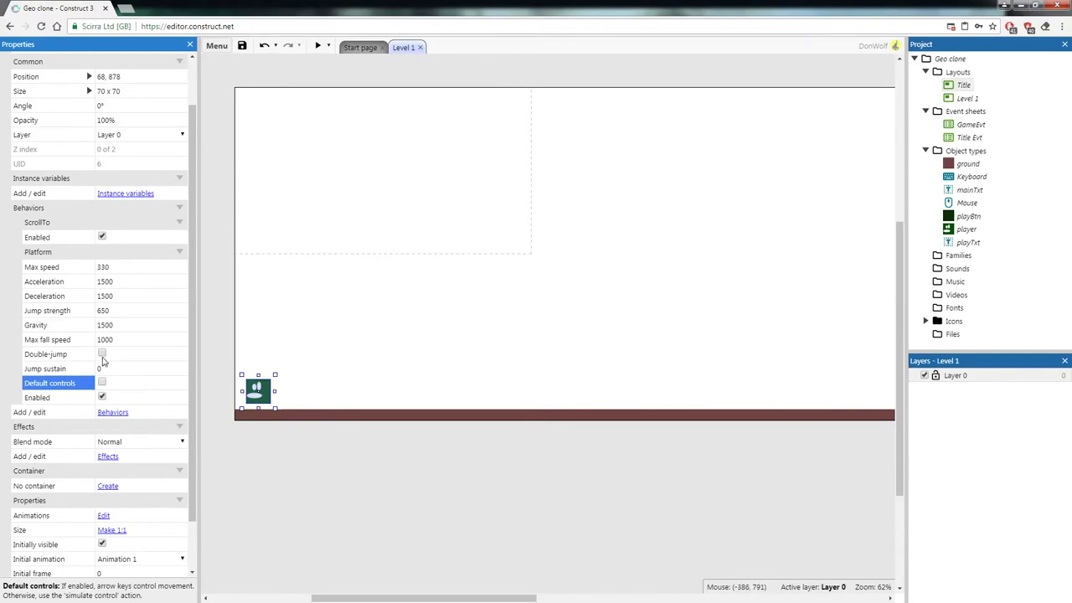
pyautogui.click(101, 354)
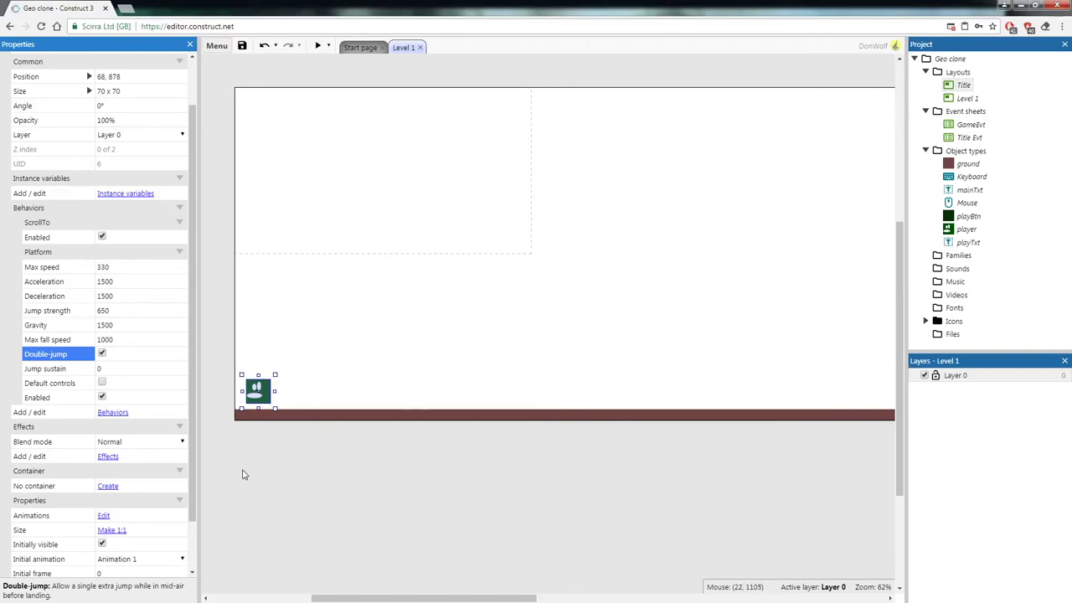
pyautogui.click(312, 487)
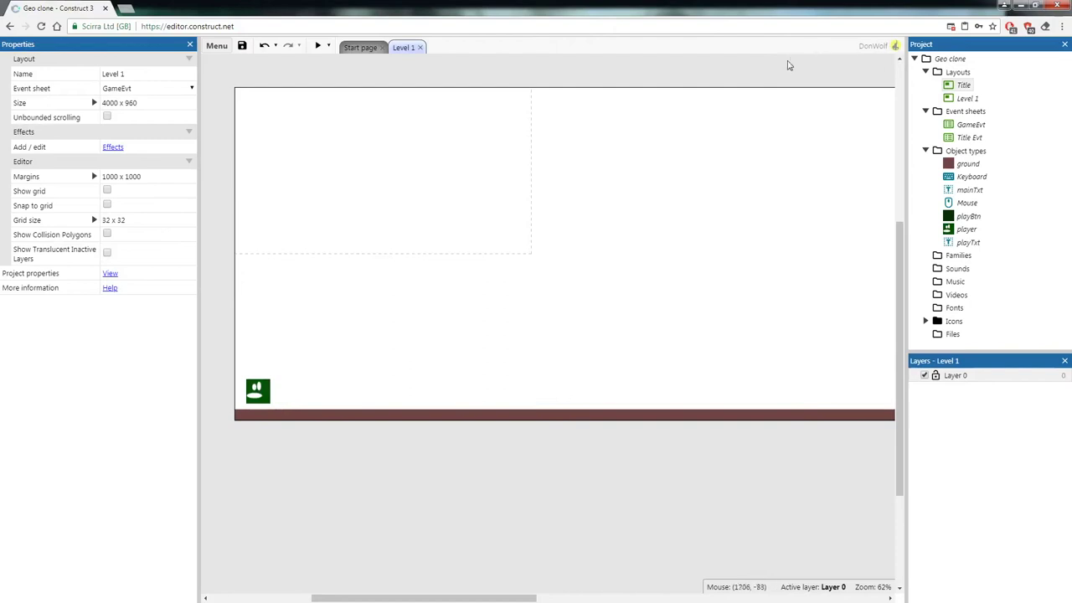
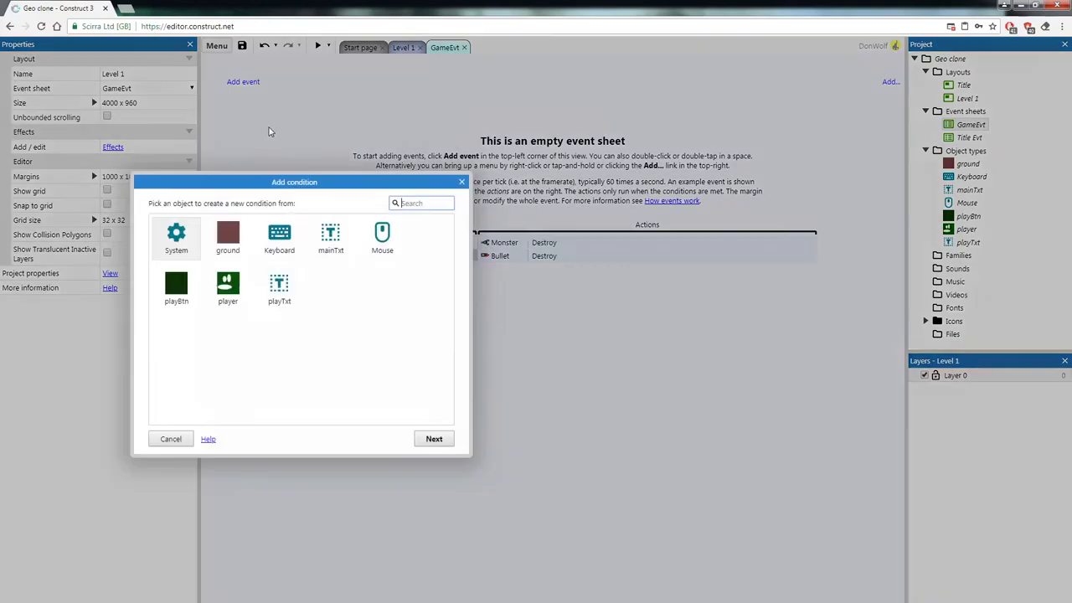
# - Add a Keyboard "On key pressed" event for the Space key to the GameEvt event sheet
pyautogui.click(282, 245)
pyautogui.doubleClick(280, 243)
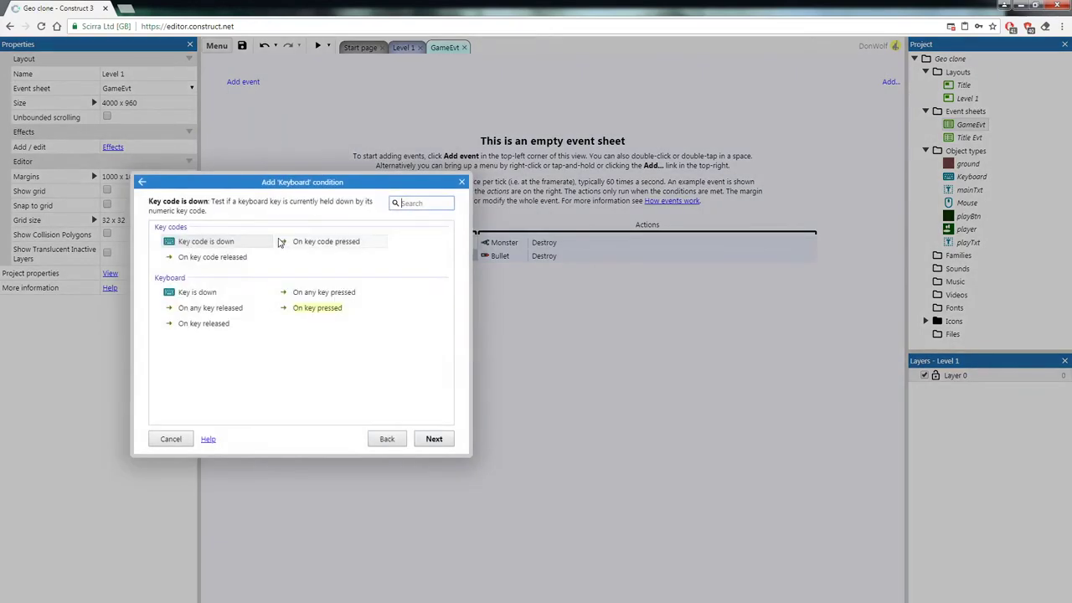
pyautogui.click(311, 310)
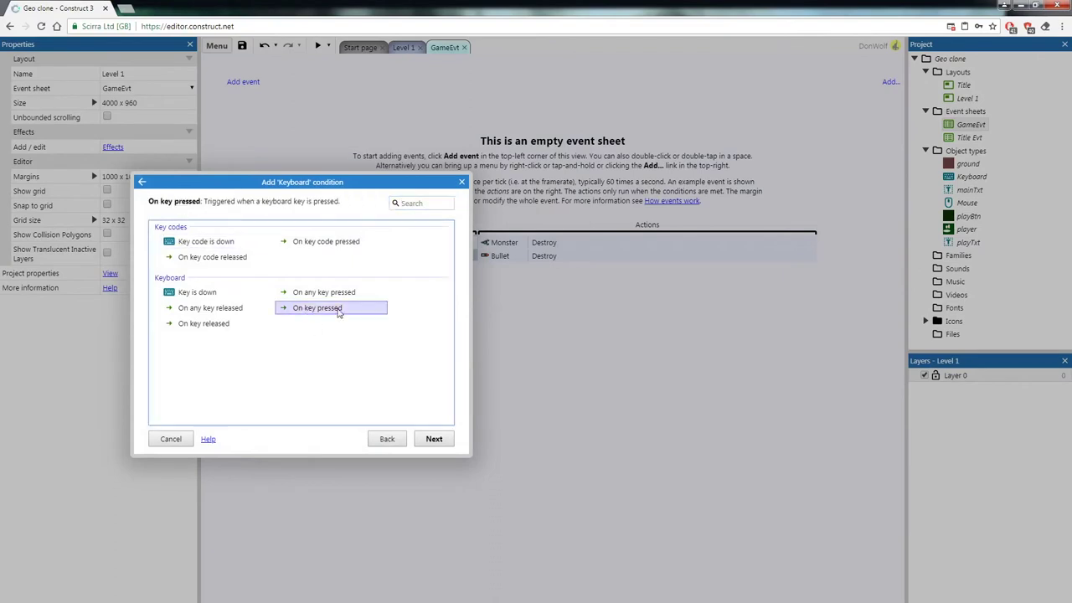
pyautogui.doubleClick(351, 309)
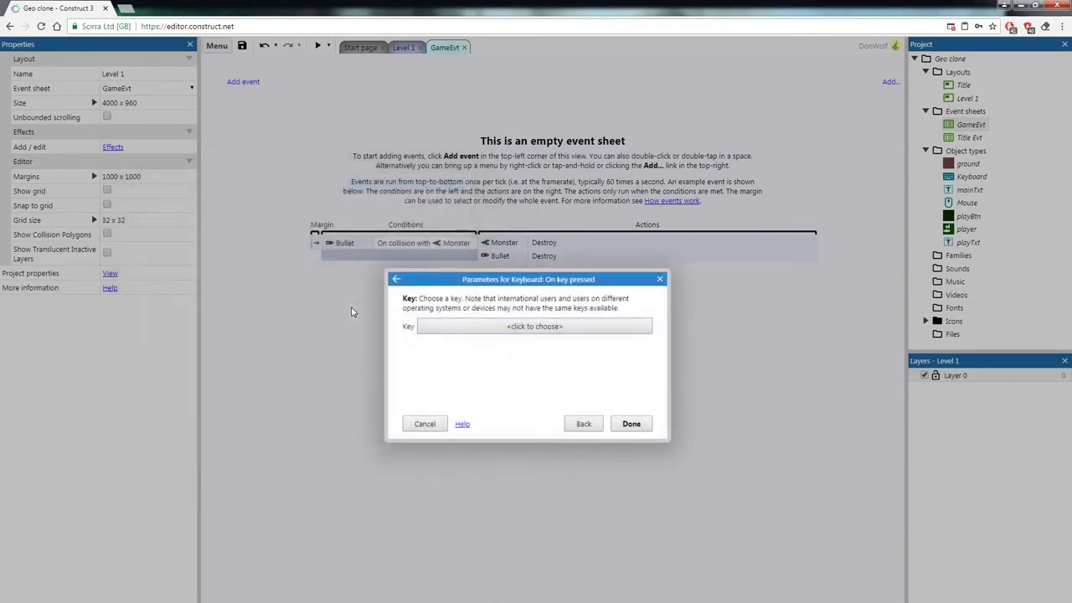
pyautogui.click(491, 335)
pyautogui.press('space')
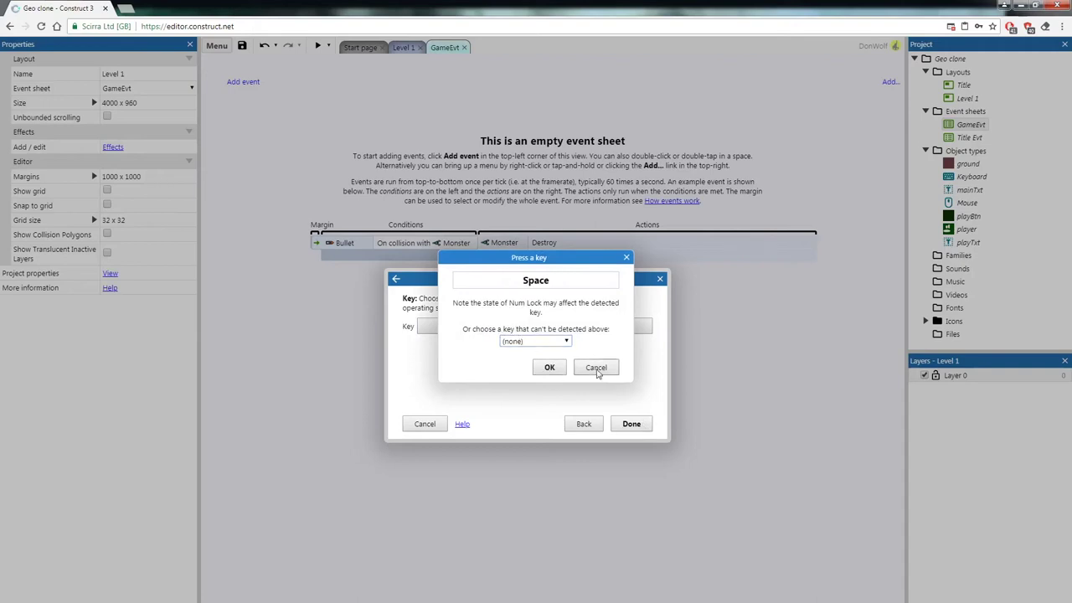
pyautogui.click(559, 367)
pyautogui.click(635, 425)
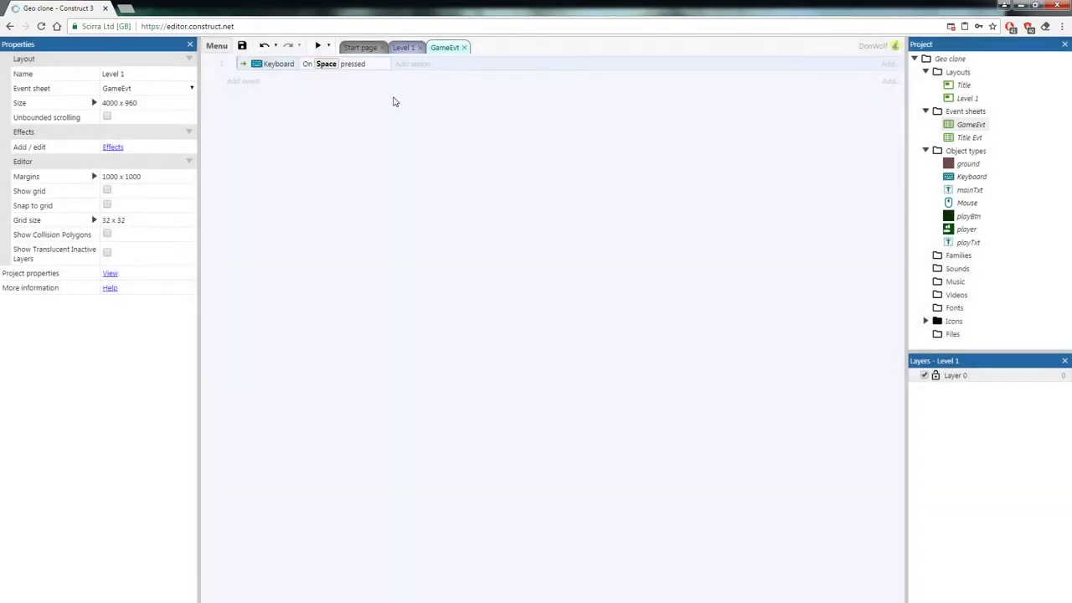
# - Give the Space key event a player action that simulates the Platform control Jump
pyautogui.click(421, 65)
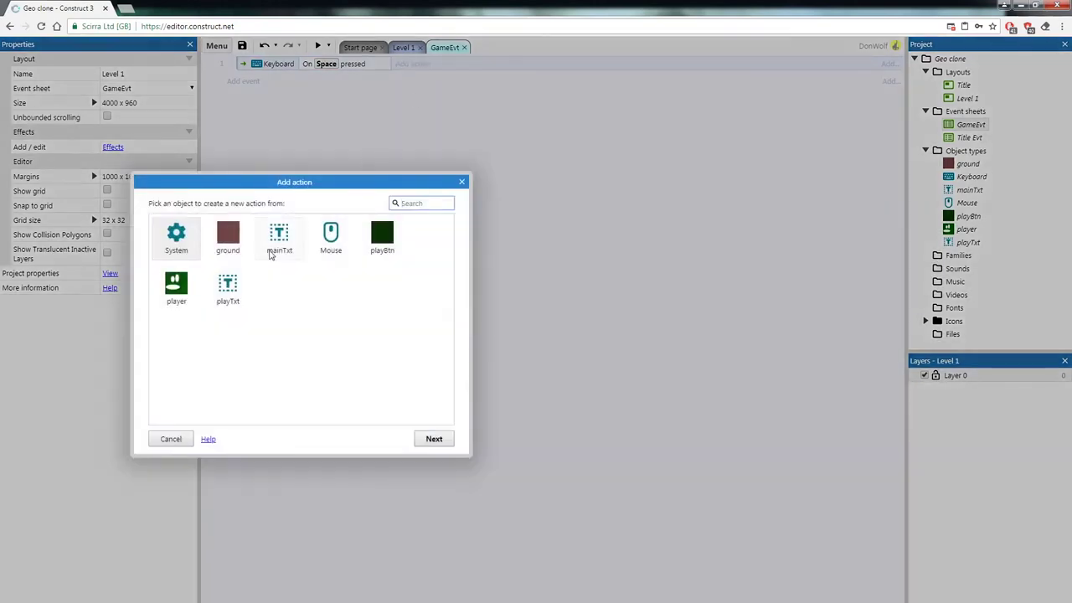
pyautogui.click(176, 295)
pyautogui.doubleClick(176, 294)
pyautogui.moveTo(449, 243); pyautogui.dragTo(436, 343)
pyautogui.doubleClick(209, 358)
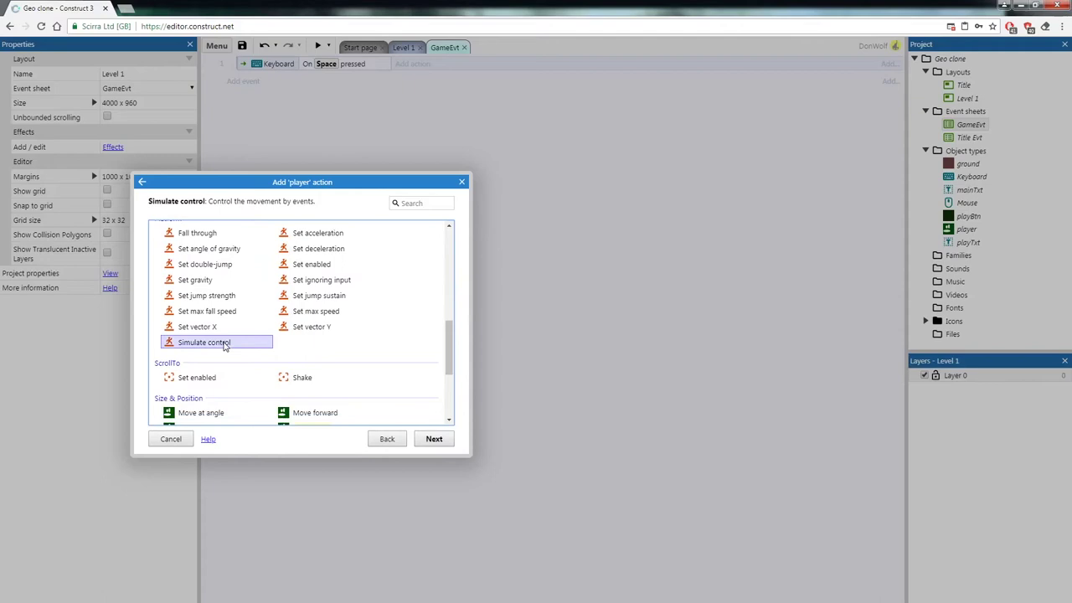
pyautogui.click(503, 327)
pyautogui.click(462, 354)
pyautogui.click(632, 424)
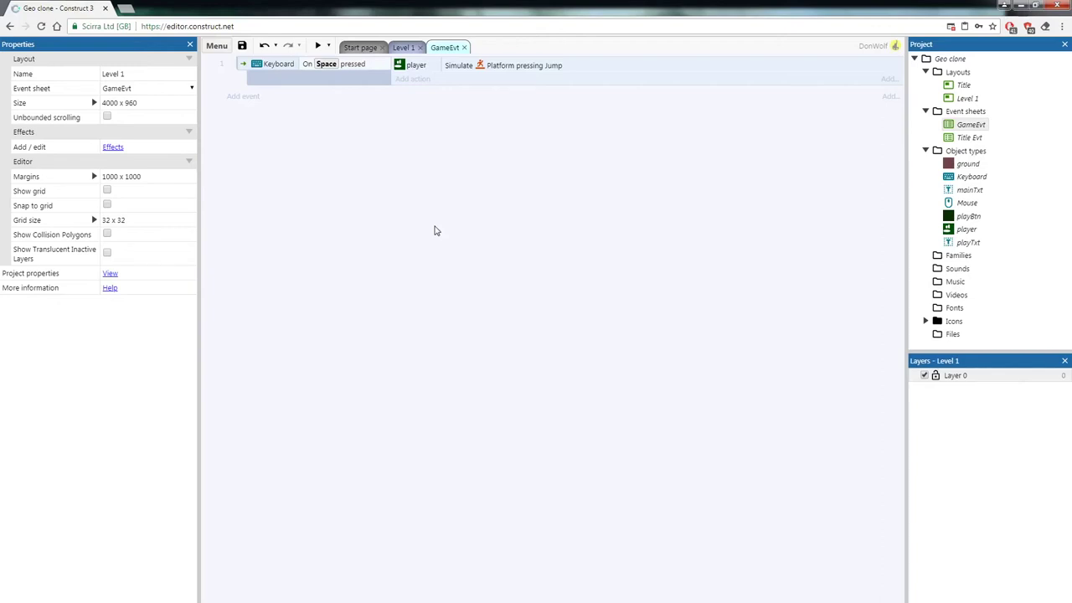
# - Add a System "Every tick" event below the Space key event
pyautogui.rightClick(236, 133)
pyautogui.click(268, 138)
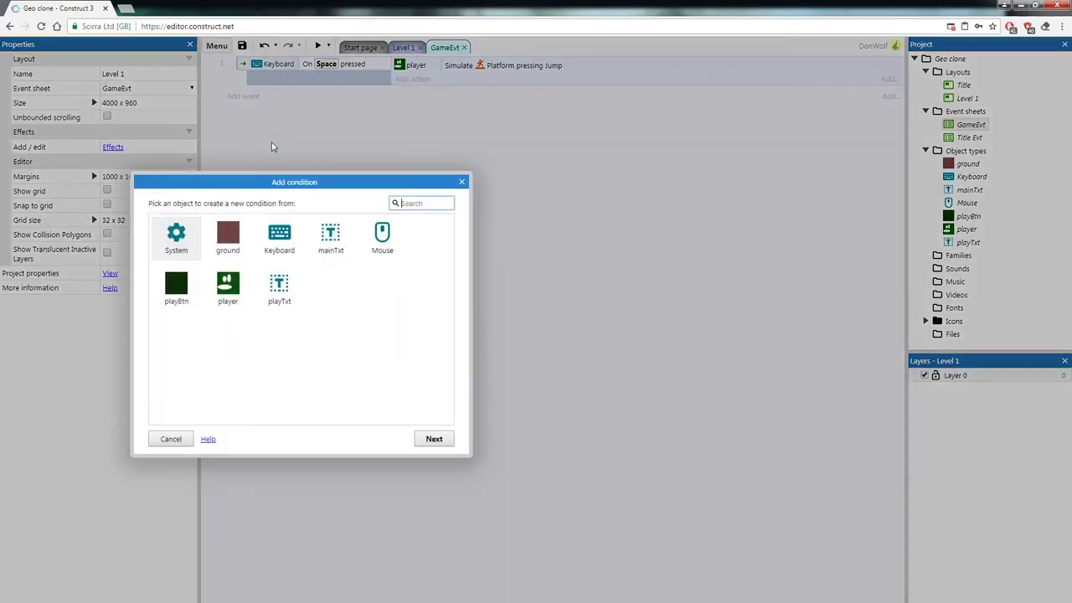
pyautogui.doubleClick(177, 238)
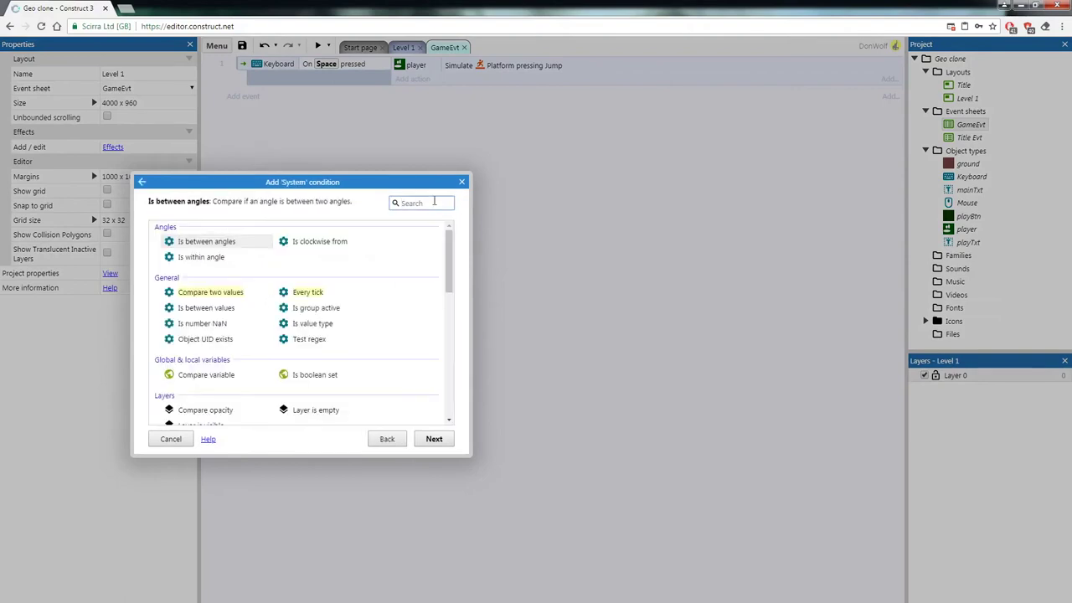
pyautogui.write('ever')
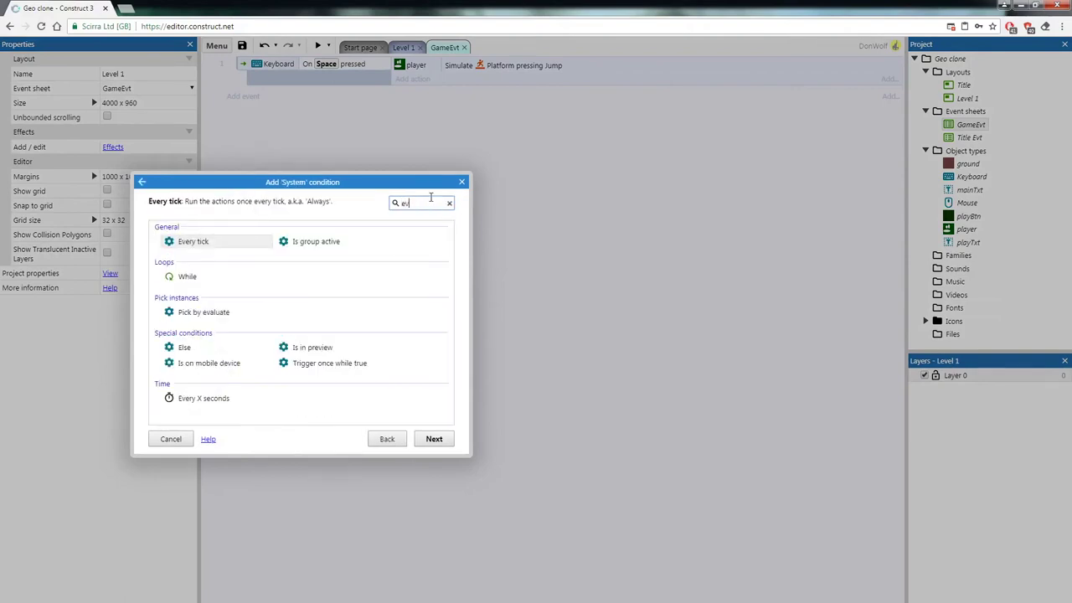
pyautogui.click(198, 243)
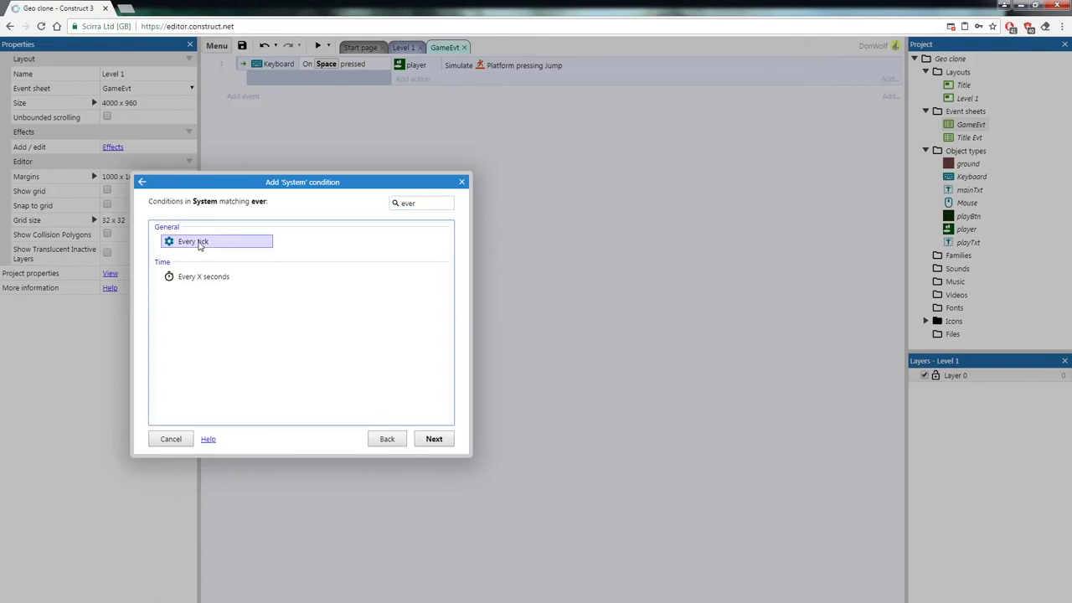
pyautogui.click(433, 439)
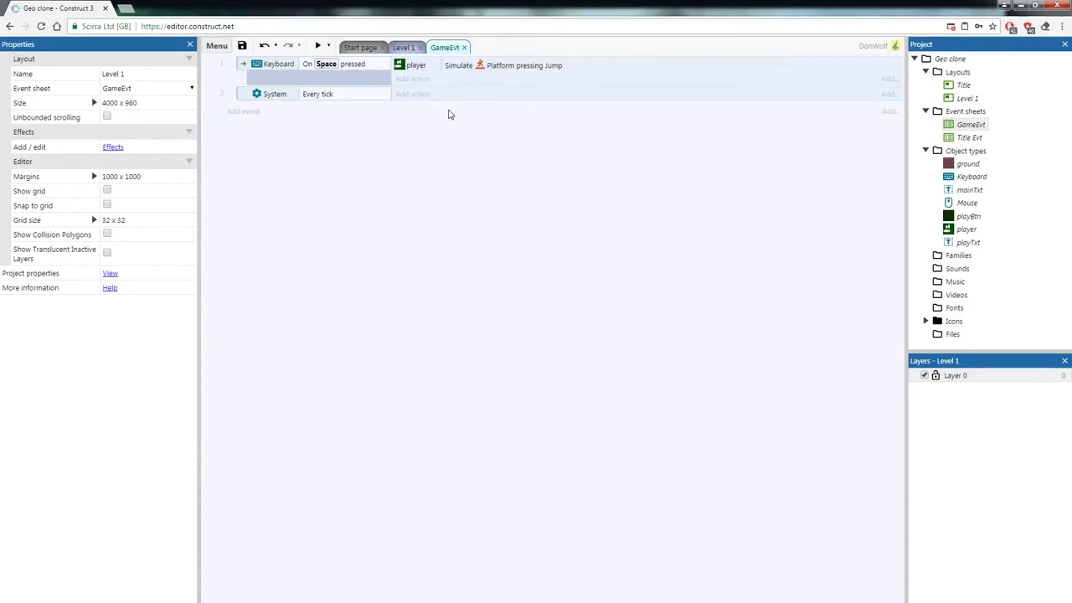
# - Give the Every tick event a player action that simulates the Platform control Right
pyautogui.click(421, 93)
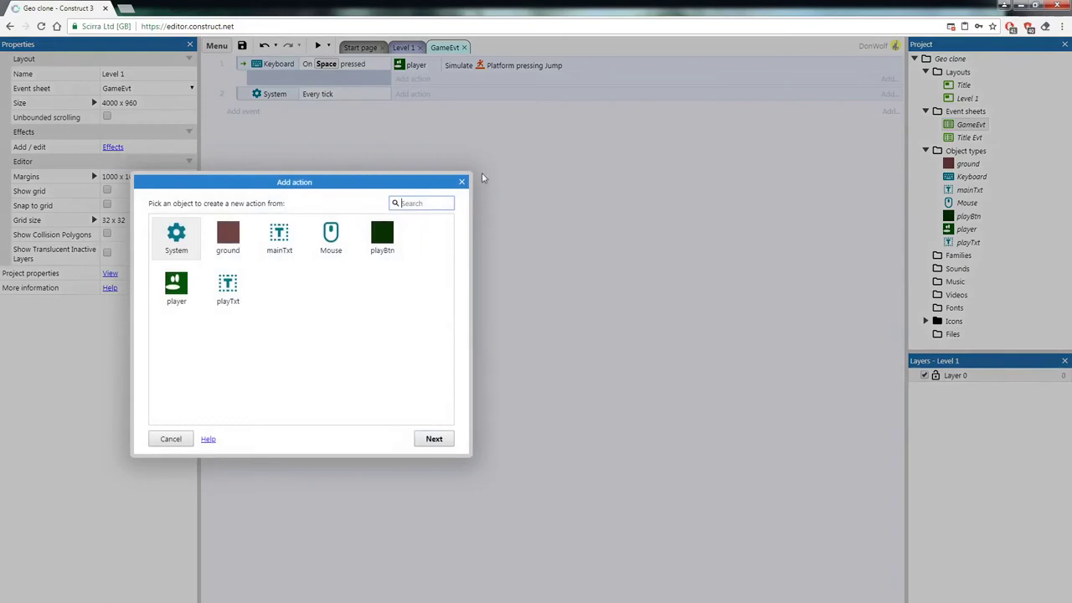
pyautogui.doubleClick(176, 289)
pyautogui.scroll(-10, 447, 338)
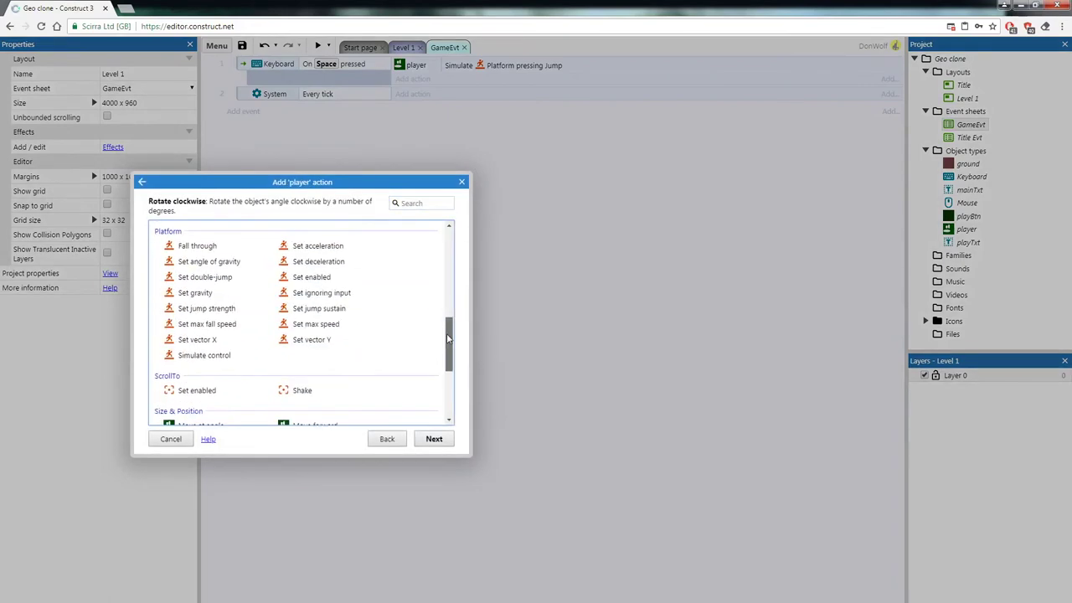
pyautogui.click(221, 337)
pyautogui.doubleClick(225, 339)
pyautogui.click(473, 323)
pyautogui.click(478, 342)
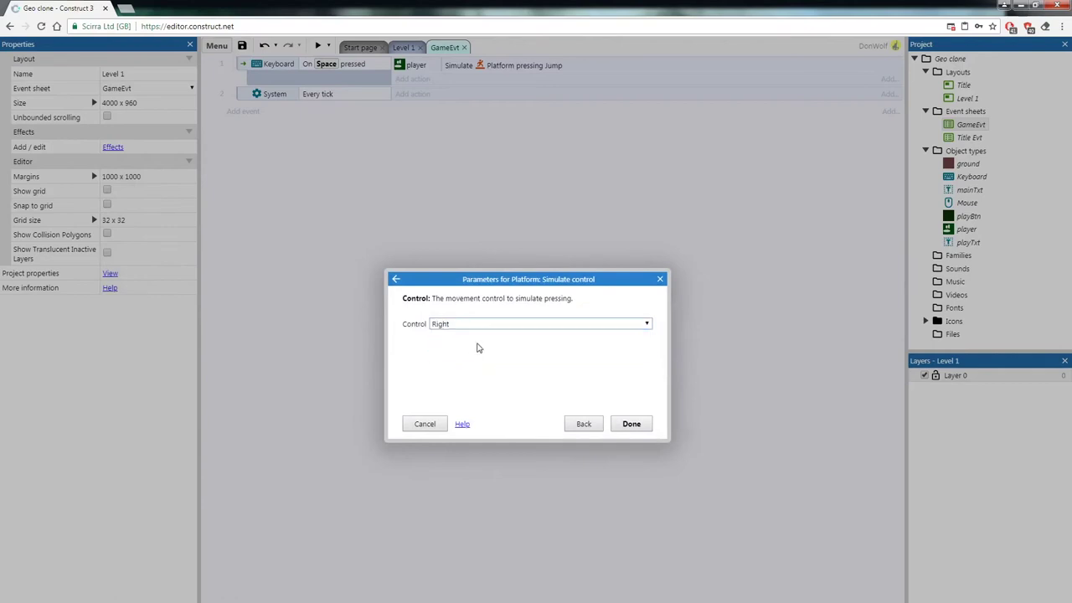
pyautogui.click(631, 424)
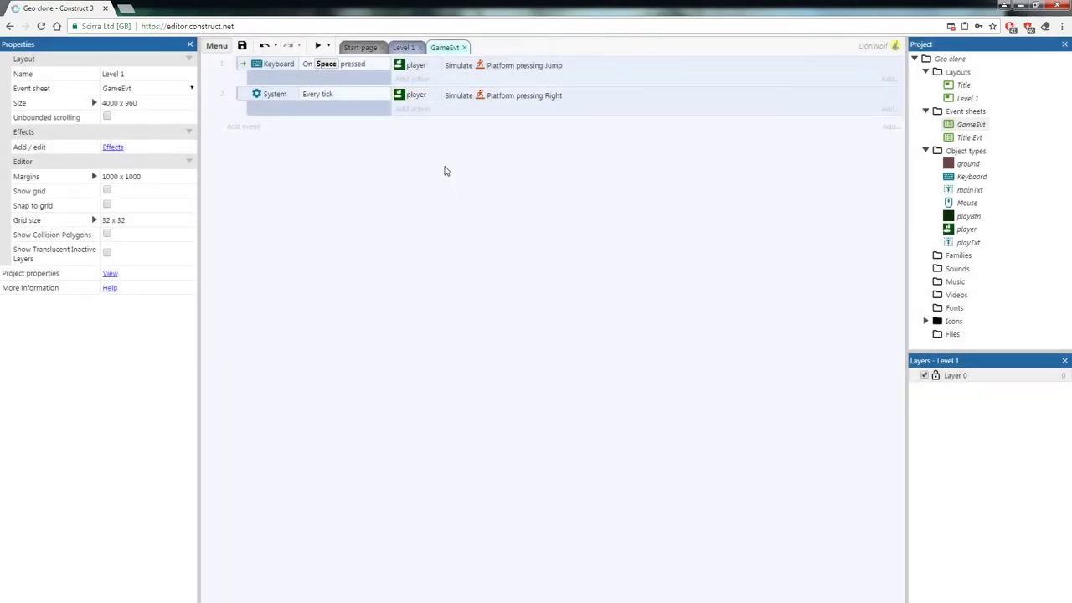
# - Preview the game from the Title layout, play into Level 1 to test the player's movement, and return to the Level 1 layout
pyautogui.click(403, 47)
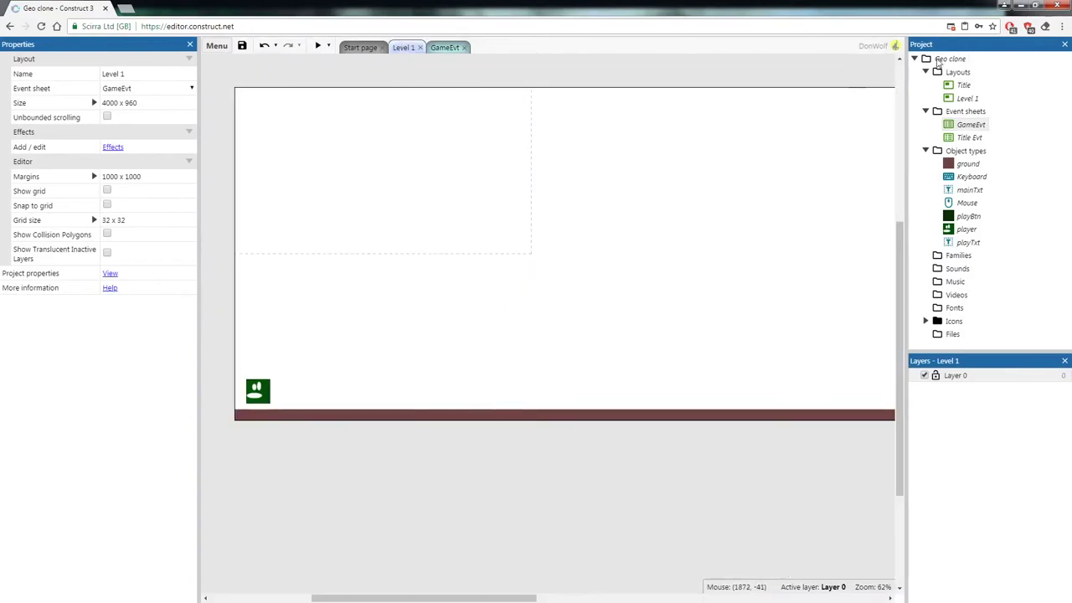
pyautogui.click(962, 86)
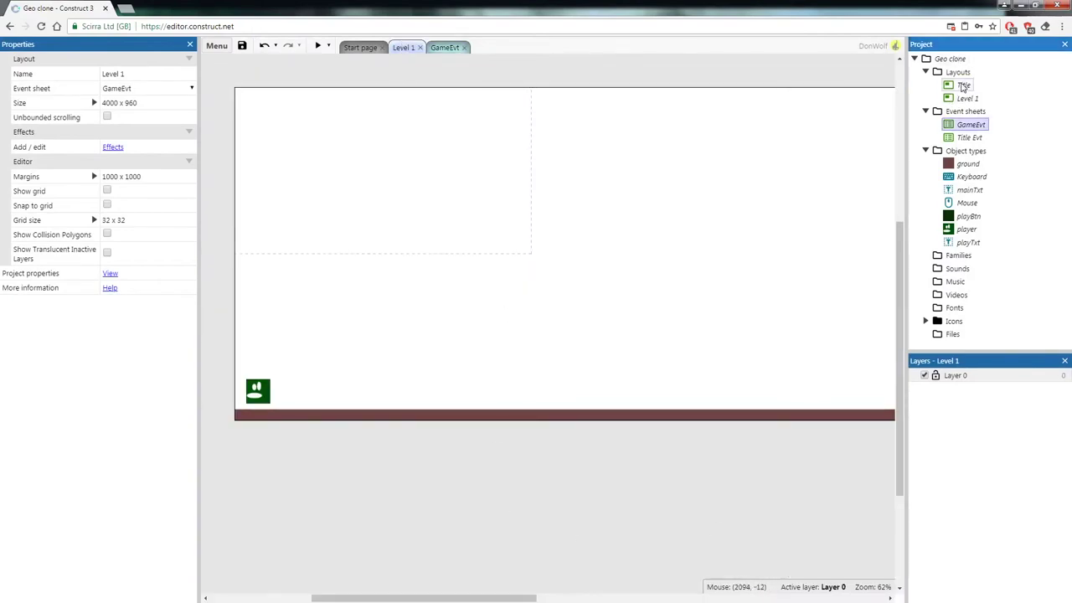
pyautogui.doubleClick(963, 86)
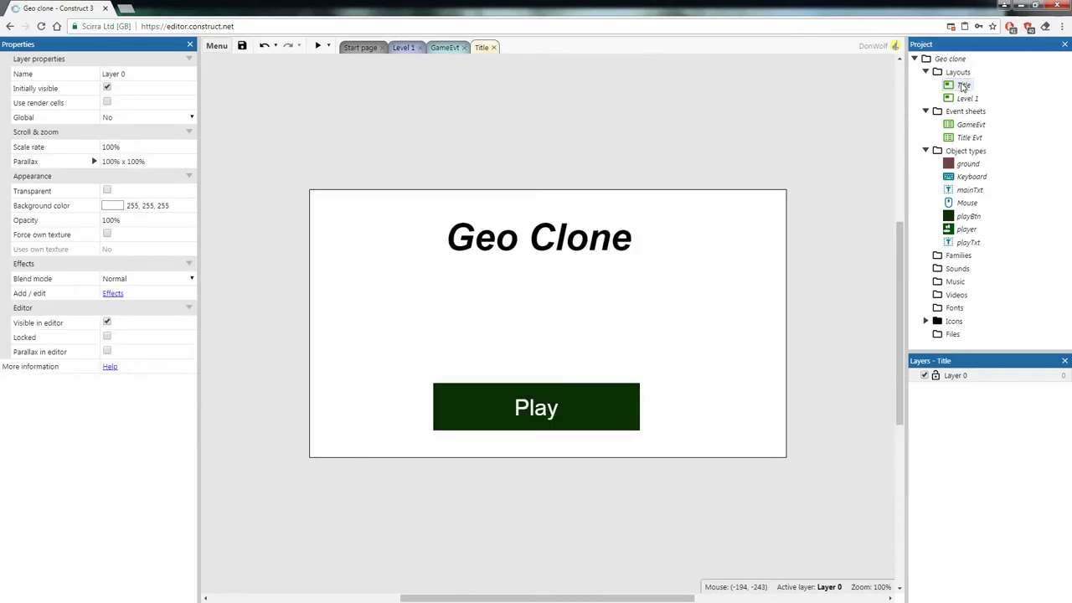
pyautogui.click(519, 125)
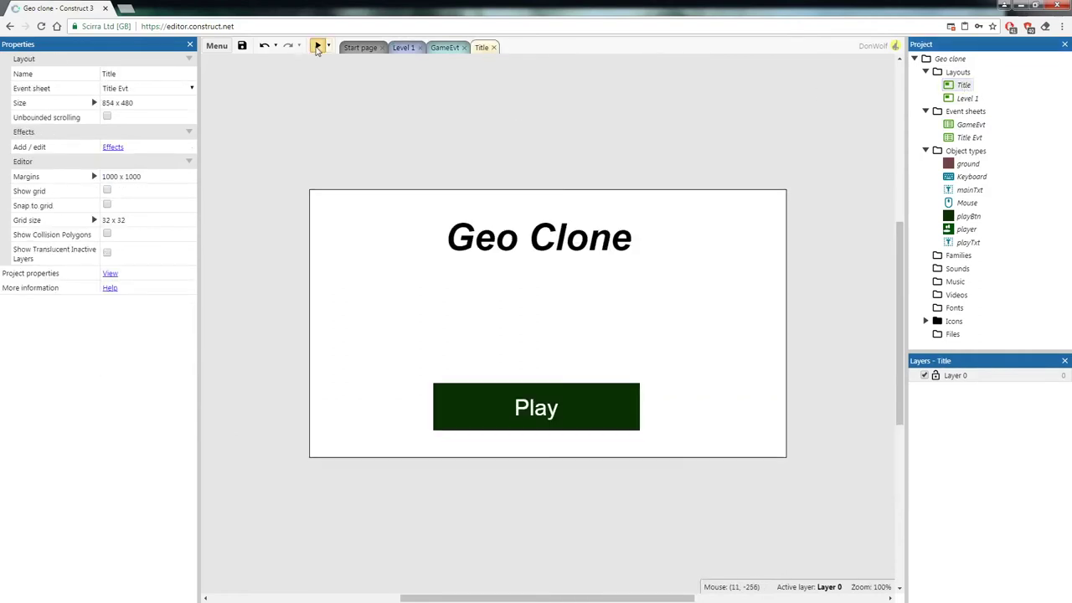
pyautogui.click(318, 45)
pyautogui.click(576, 346)
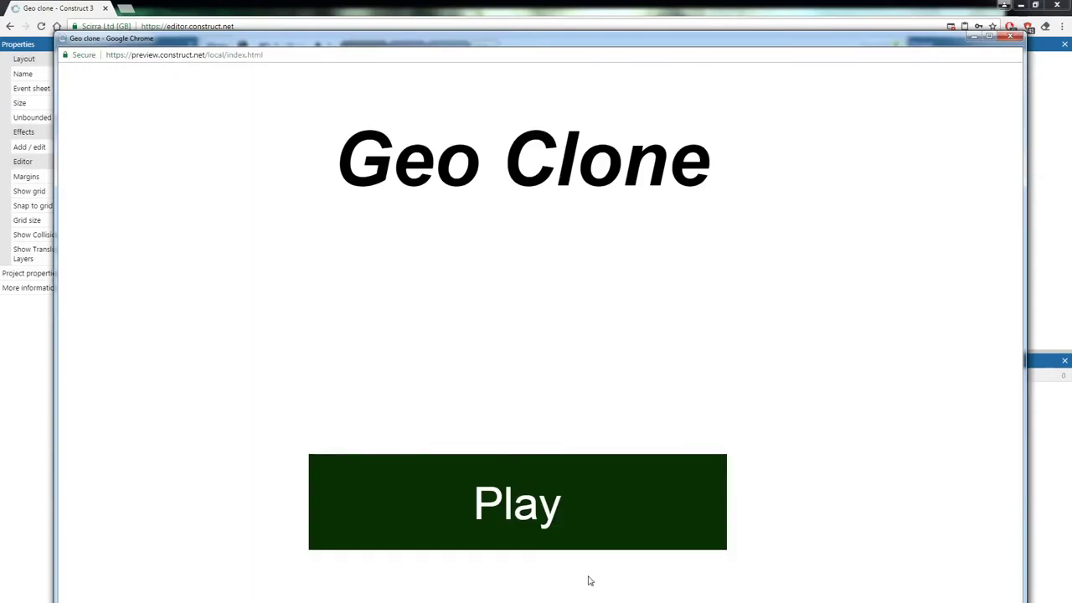
pyautogui.click(459, 502)
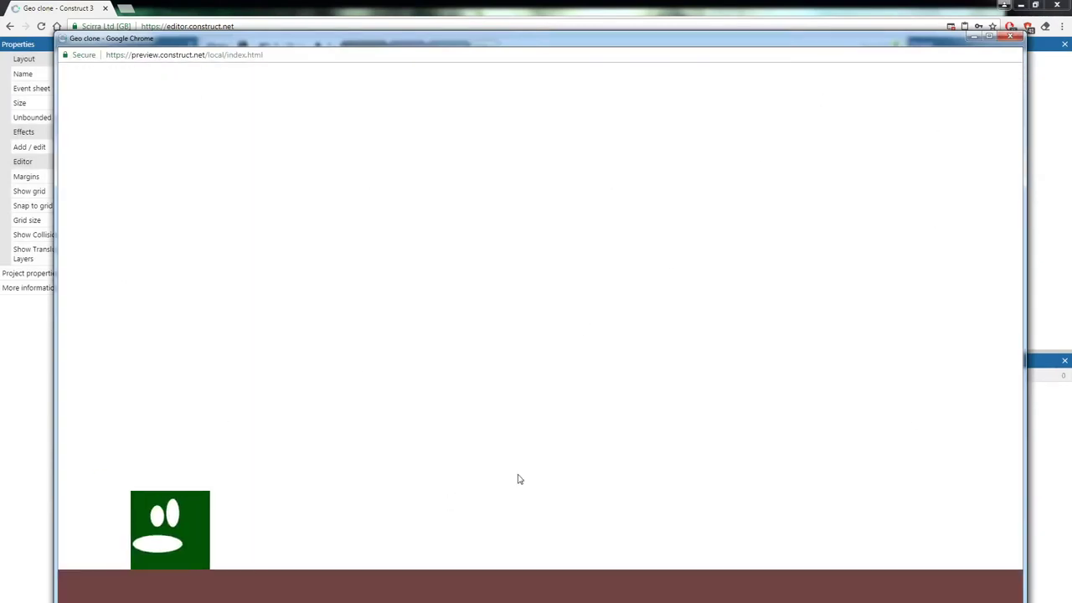
pyautogui.click(620, 216)
pyautogui.click(620, 215)
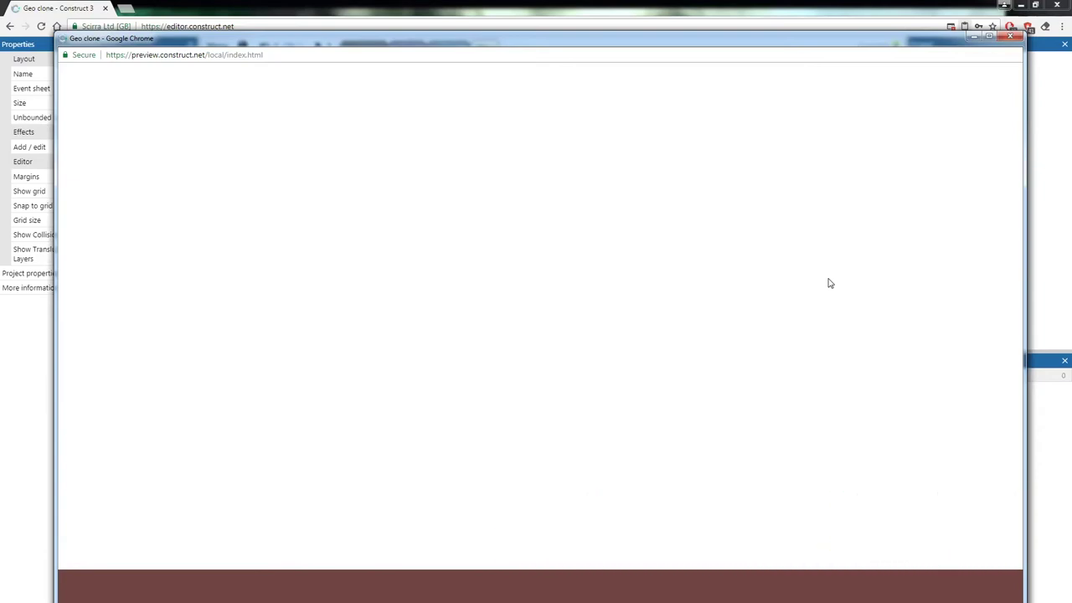
pyautogui.click(1013, 39)
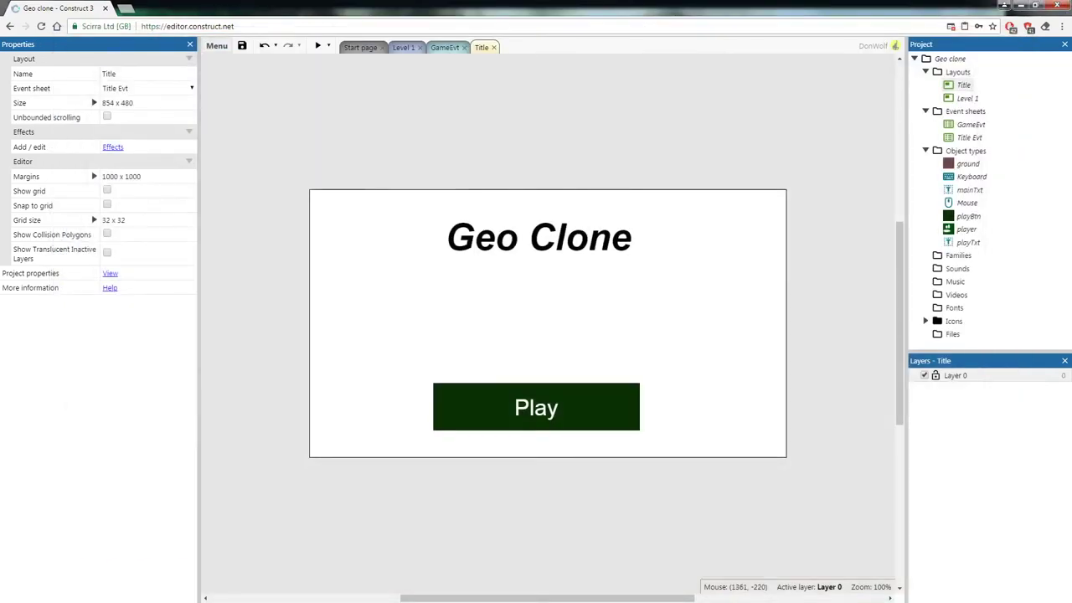
pyautogui.click(402, 47)
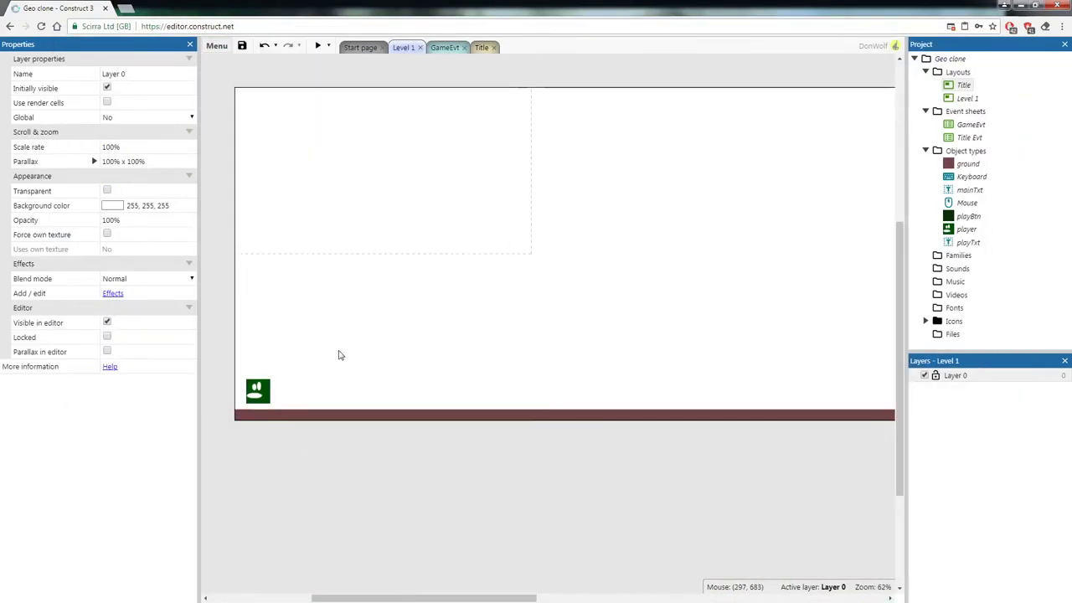
# - Insert a new Sprite object named spike into the Level 1 layout above the ground
pyautogui.click(549, 216)
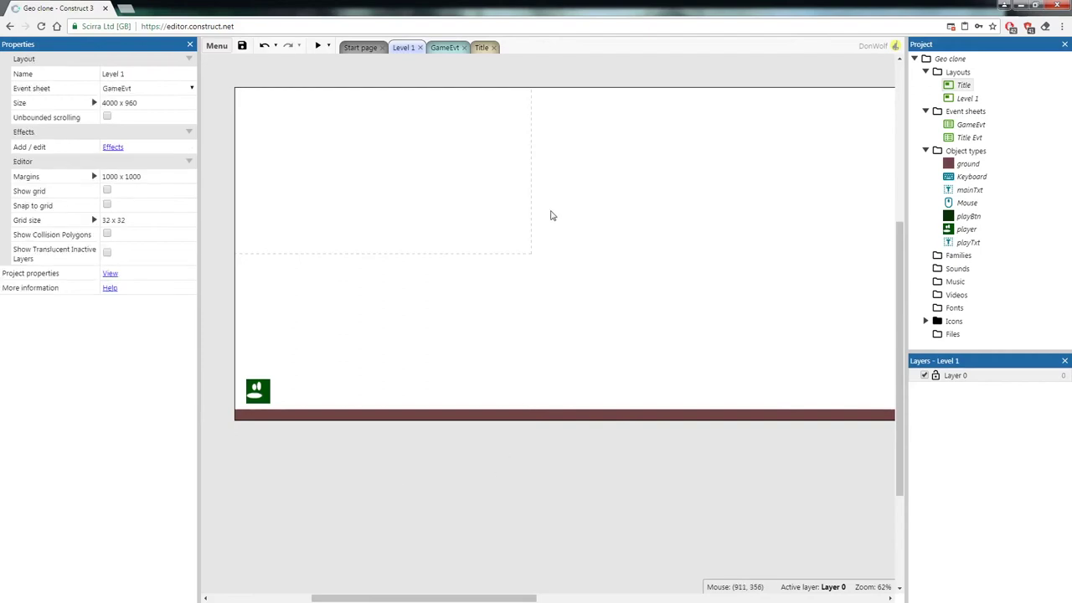
pyautogui.rightClick(453, 299)
pyautogui.click(474, 304)
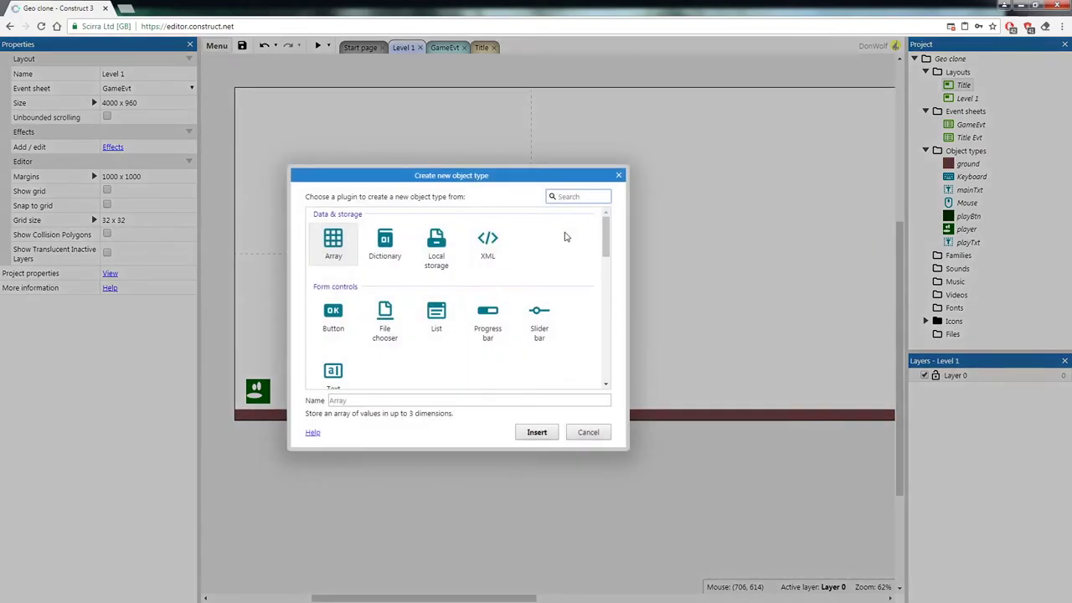
pyautogui.moveTo(604, 234); pyautogui.dragTo(605, 272)
pyautogui.click(335, 355)
pyautogui.click(355, 400)
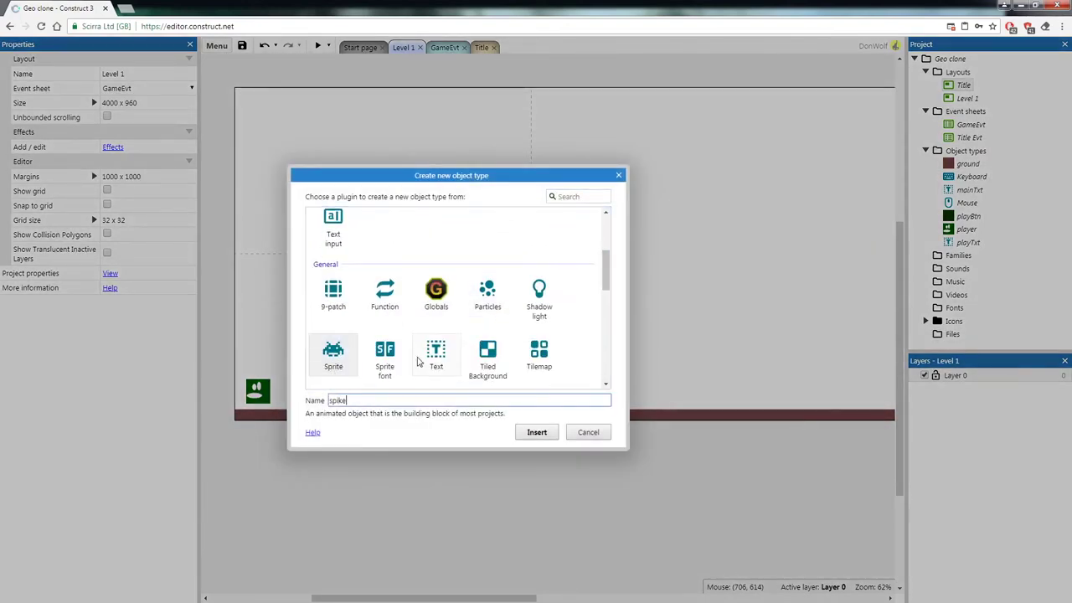
pyautogui.click(538, 434)
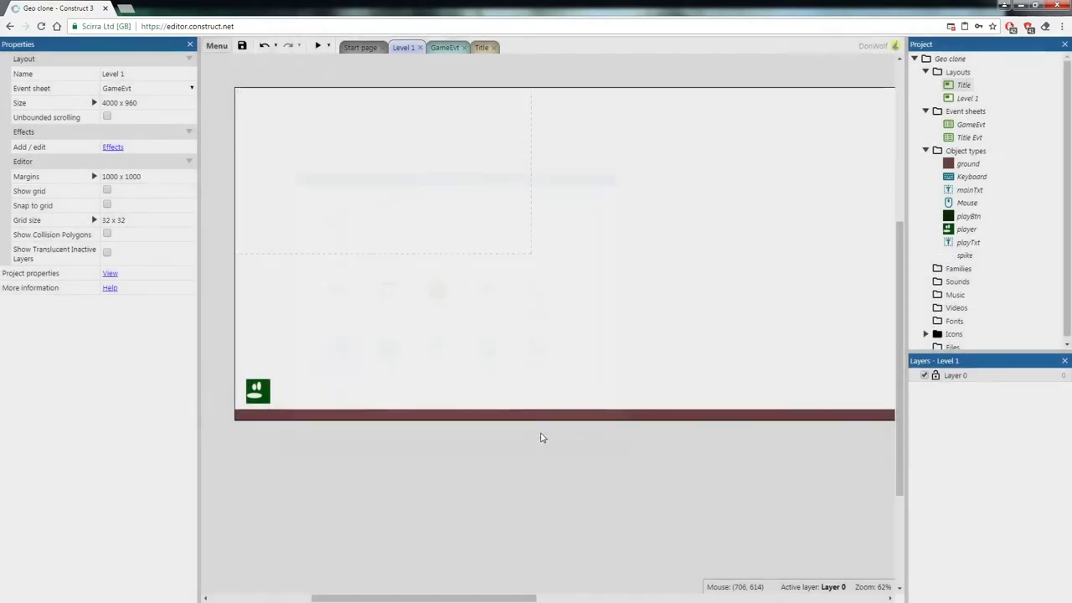
pyautogui.click(460, 275)
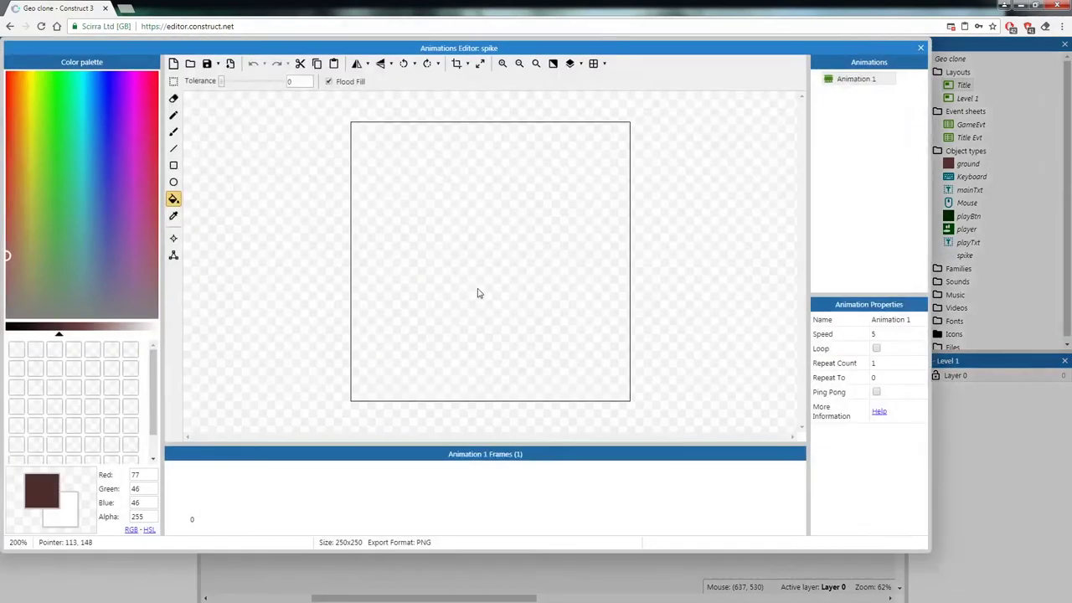
# - Draw a dark red triangle (176, 0, 12) spanning the spike's 250x250 image and fill it solid to its edges
pyautogui.click(173, 148)
pyautogui.moveTo(155, 76); pyautogui.dragTo(156, 73)
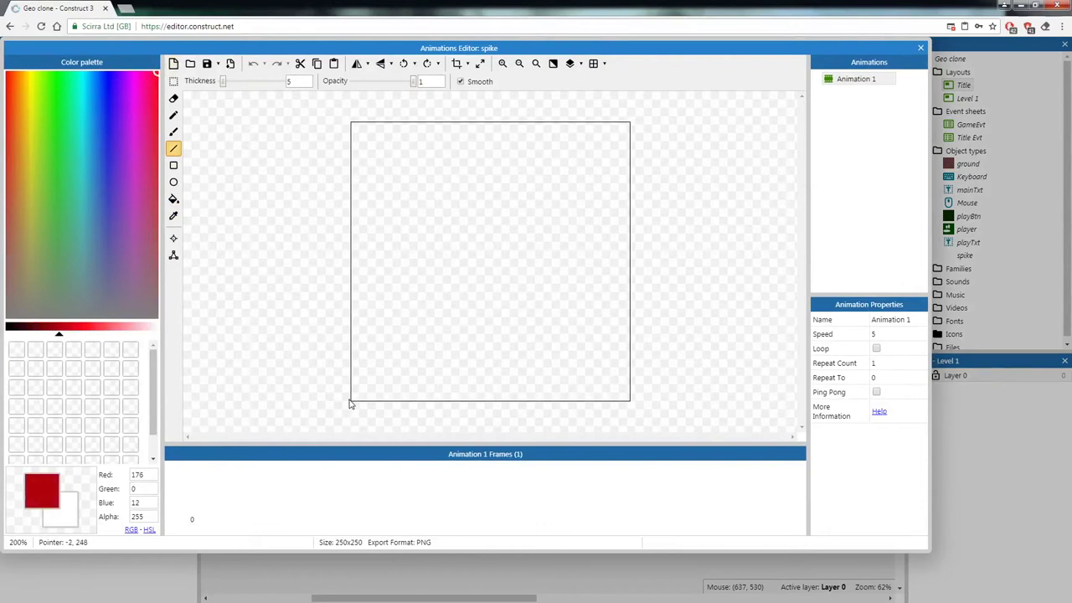
pyautogui.moveTo(350, 402)
pyautogui.mouseDown()
pyautogui.moveTo(452, 216)
pyautogui.moveTo(487, 124)
pyautogui.moveTo(632, 408)
pyautogui.mouseUp()
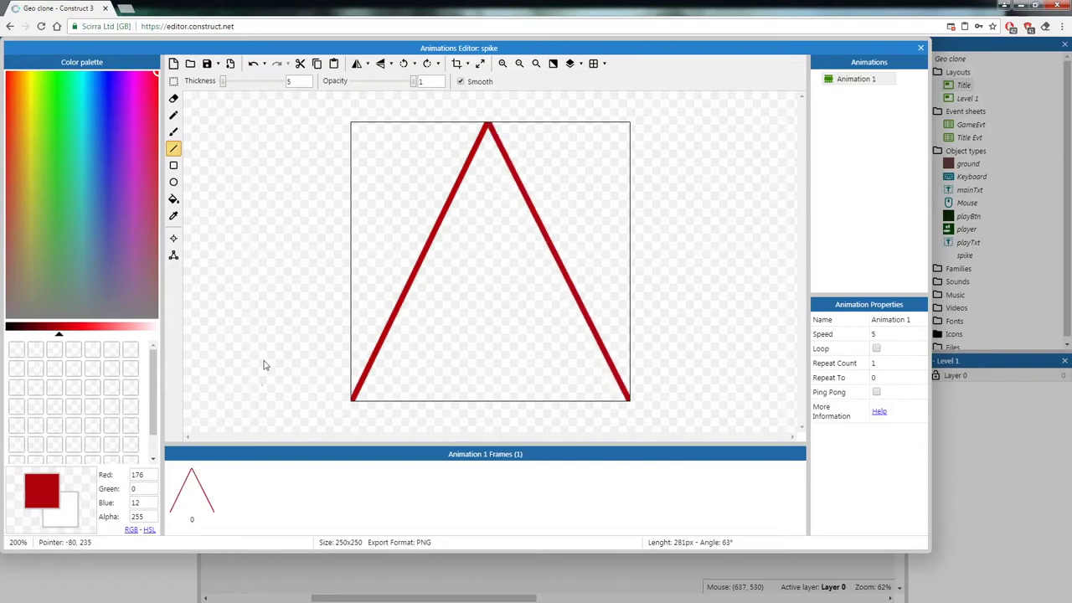
pyautogui.click(173, 199)
pyautogui.click(488, 247)
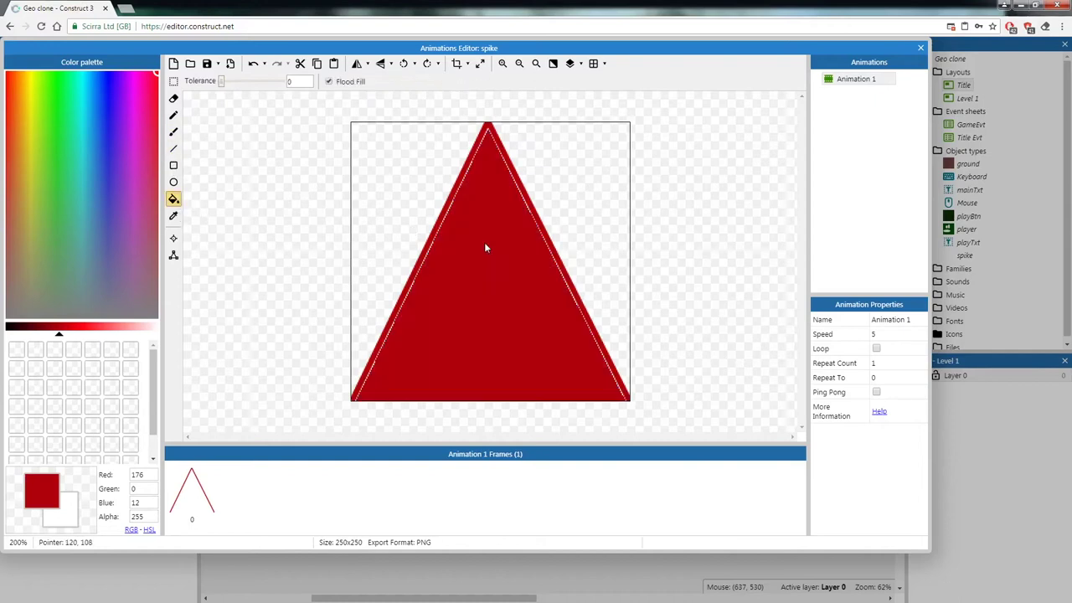
pyautogui.click(174, 148)
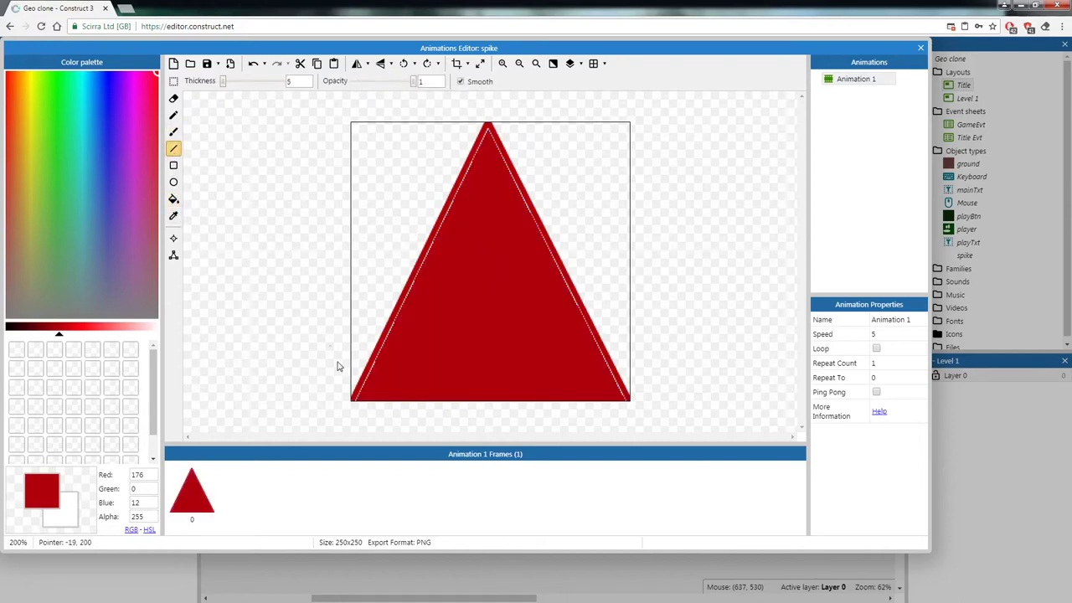
pyautogui.moveTo(355, 406)
pyautogui.mouseDown()
pyautogui.moveTo(503, 143)
pyautogui.moveTo(490, 131)
pyautogui.moveTo(651, 390)
pyautogui.moveTo(631, 418)
pyautogui.mouseUp()
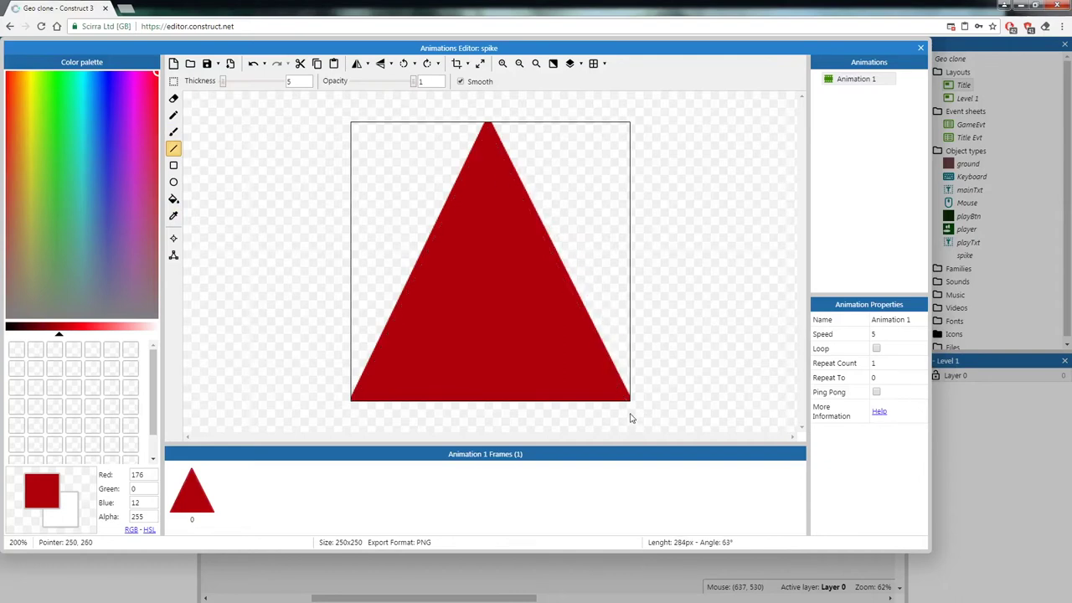
# - Fit the spike's collision polygon to the triangle by moving both upper corner points to its apex, and close the image editor
pyautogui.click(173, 256)
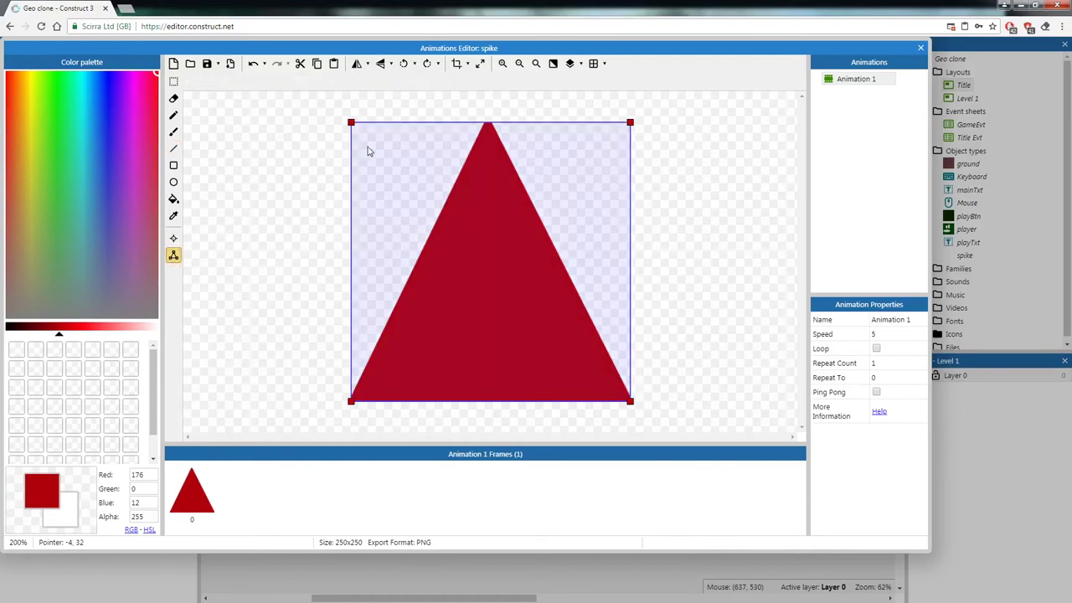
pyautogui.moveTo(352, 122); pyautogui.dragTo(488, 125)
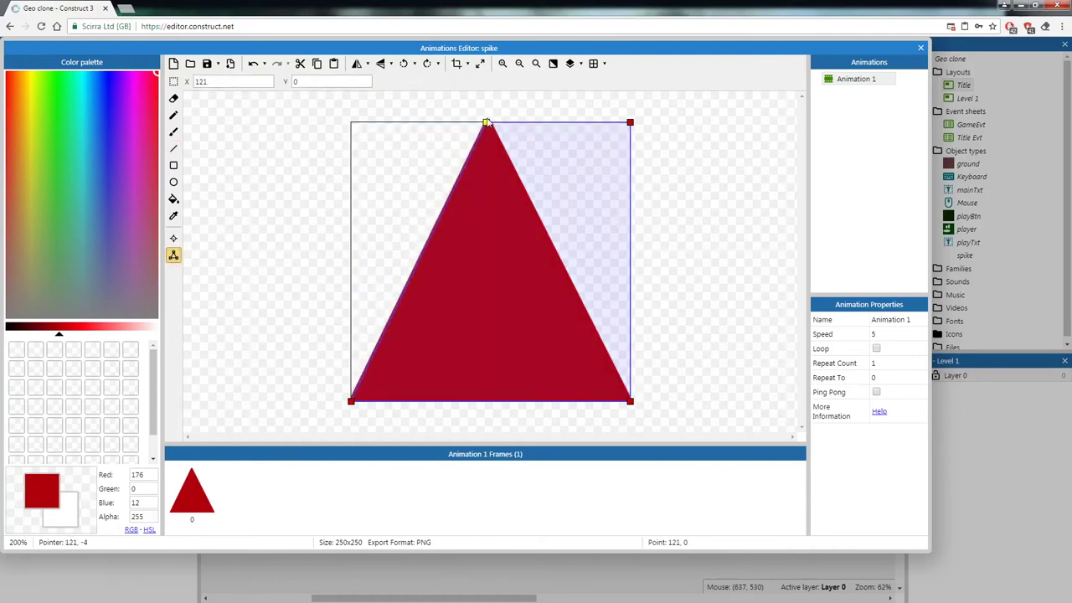
pyautogui.moveTo(629, 123); pyautogui.dragTo(489, 122)
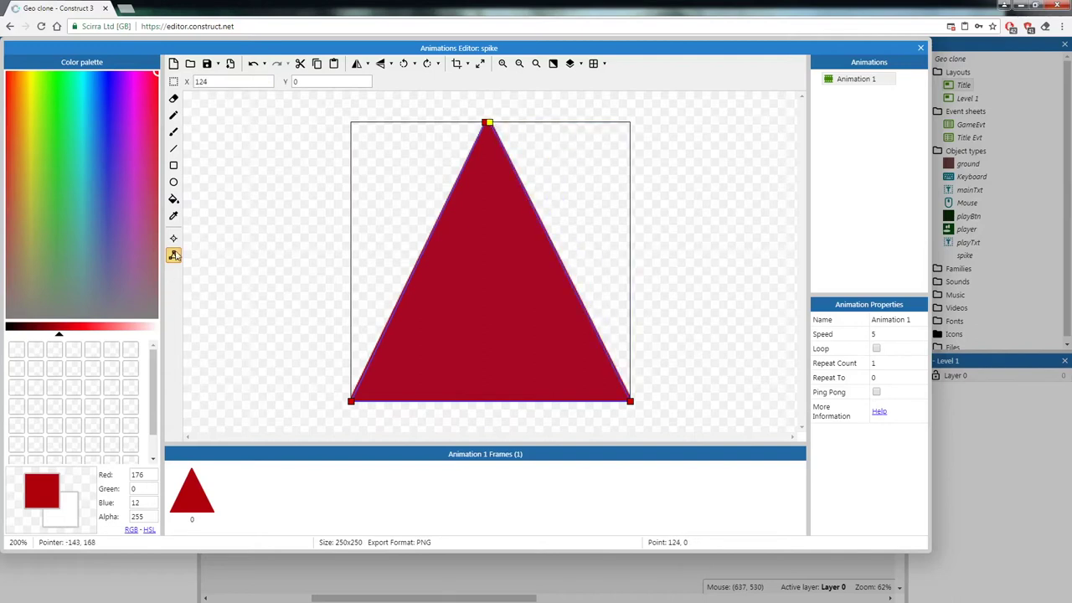
pyautogui.click(921, 48)
# - Move the spike onto the ground ahead of the player and shrink it proportionally to about 100 x 100
pyautogui.click(620, 281)
pyautogui.moveTo(462, 284); pyautogui.dragTo(507, 382)
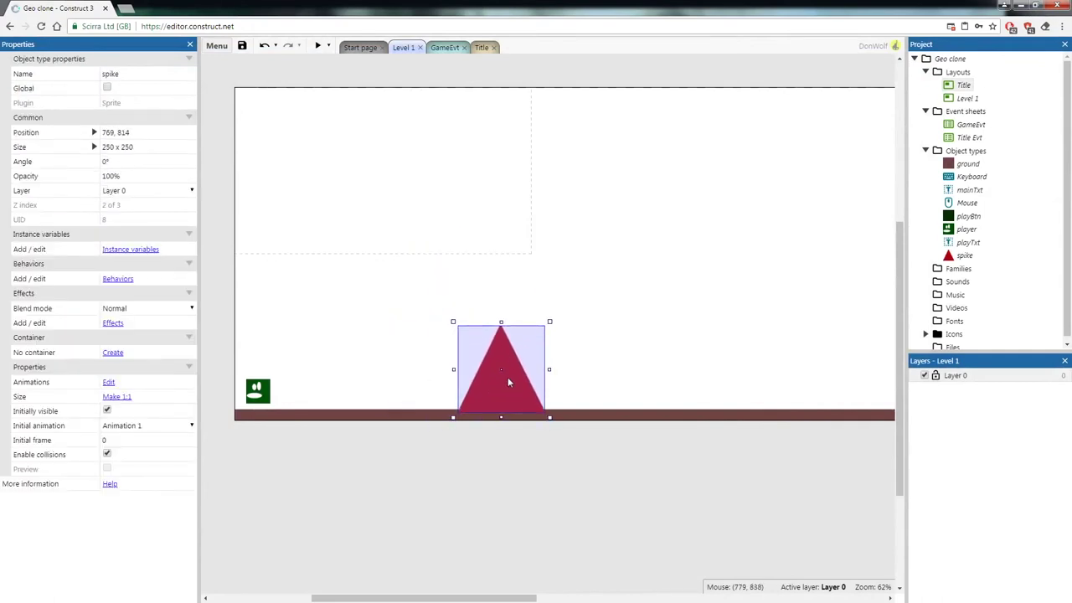
pyautogui.keyDown('shift'); pyautogui.moveTo(549, 321); pyautogui.dragTo(503, 371); pyautogui.keyUp('shift')
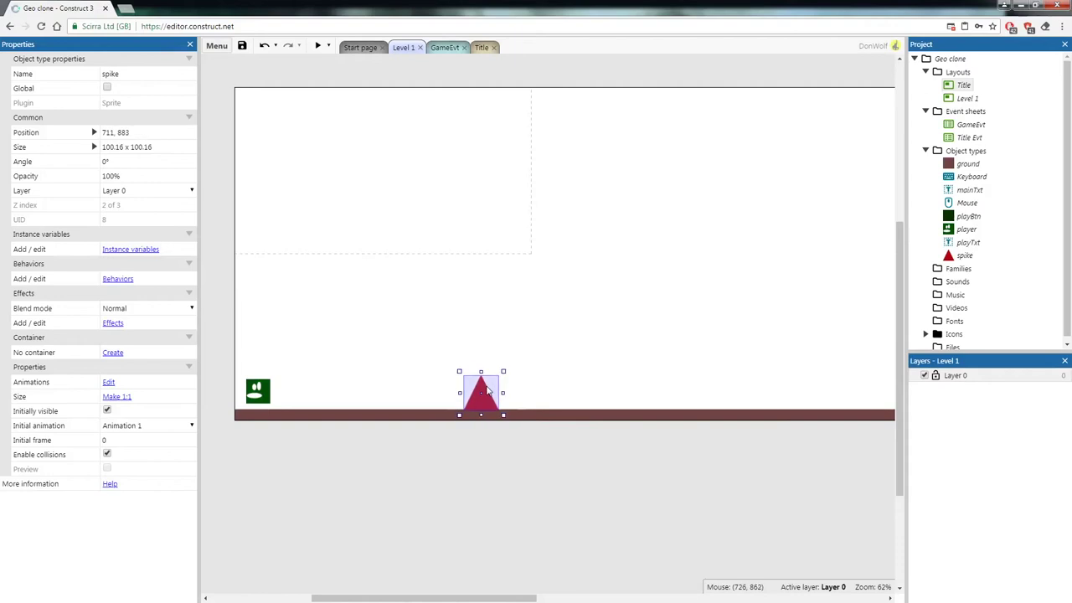
# - Copy the spike and place two copies on the ground, at about X 1399 and X 1029
pyautogui.click(480, 531)
pyautogui.keyDown('shift'); pyautogui.hscroll(2, 488, 531); pyautogui.keyUp('shift')
pyautogui.click(376, 390)
pyautogui.hotkey('ctrl', 'c')
pyautogui.click(605, 383)
pyautogui.hotkey('ctrl', 'v')
pyautogui.click(609, 399)
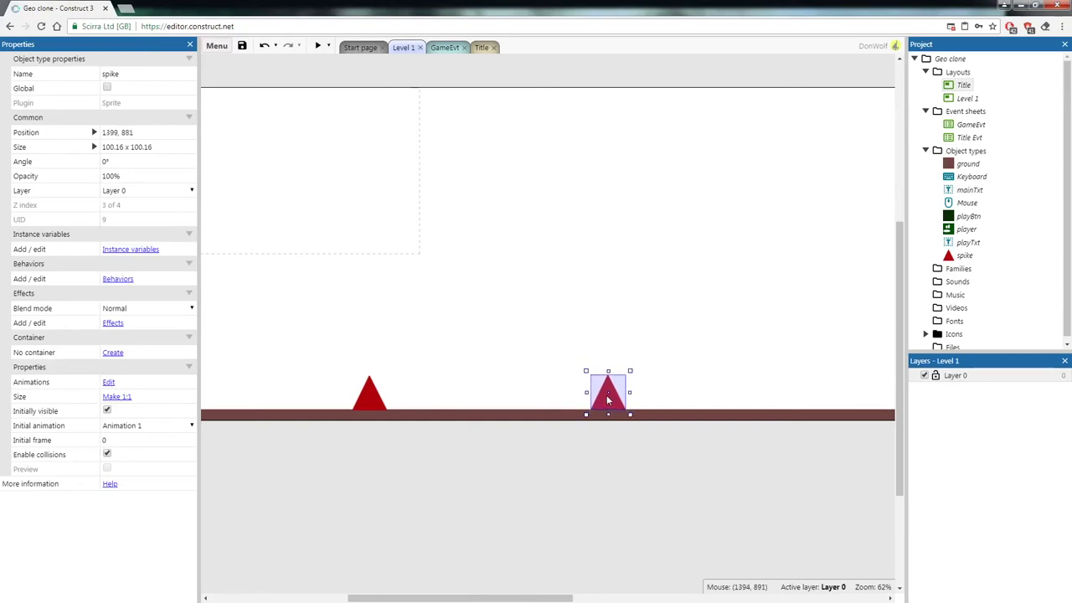
pyautogui.click(662, 387)
pyautogui.hotkey('ctrl', 'v')
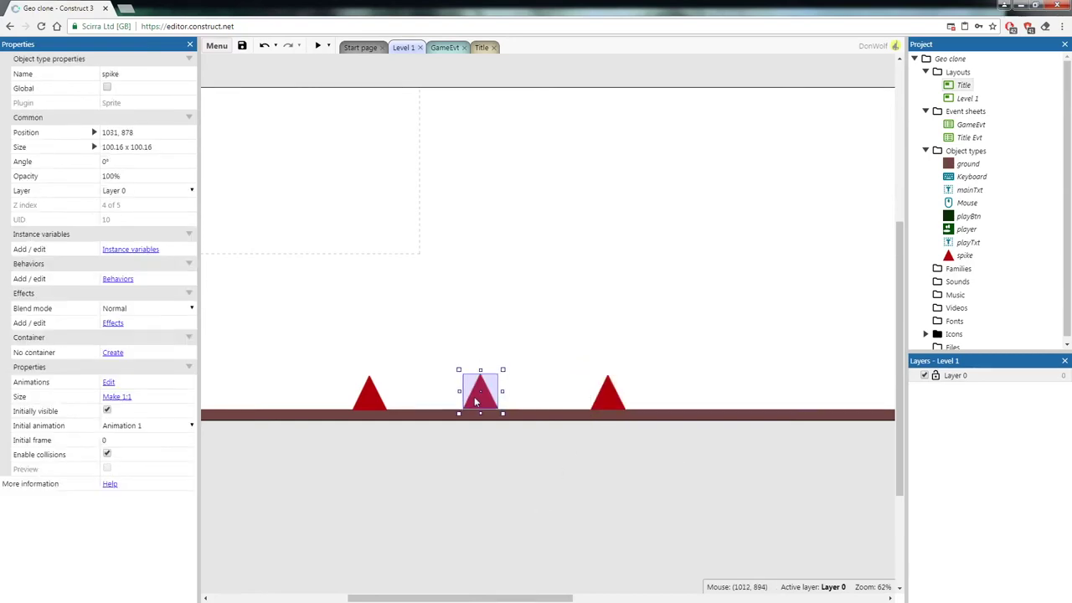
pyautogui.click(474, 404)
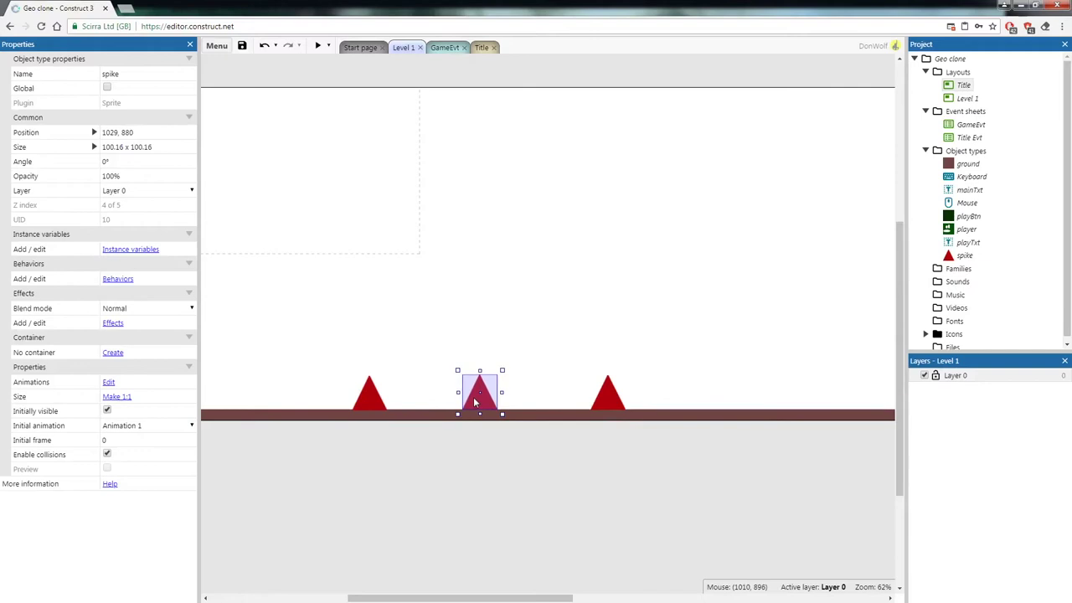
# - Reposition the three spikes along the ground so they stand closer to the player's start
pyautogui.click(448, 485)
pyautogui.moveTo(488, 598); pyautogui.dragTo(461, 589)
pyautogui.click(324, 395)
pyautogui.click(423, 499)
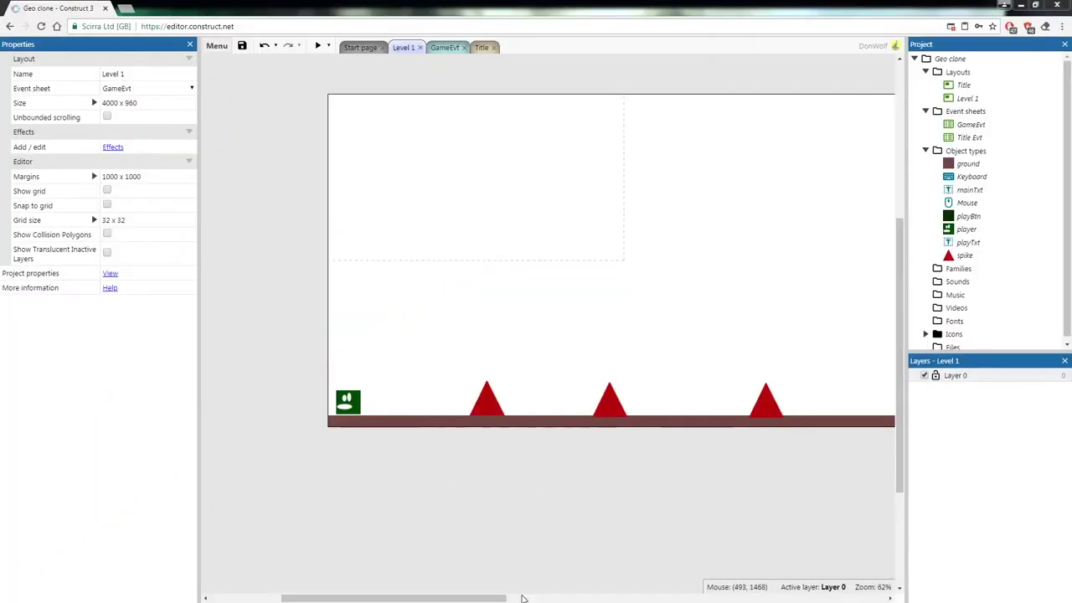
# - Add an event to the GameEvt sheet for the spike's On collision with another object, with player as the object
pyautogui.click(446, 48)
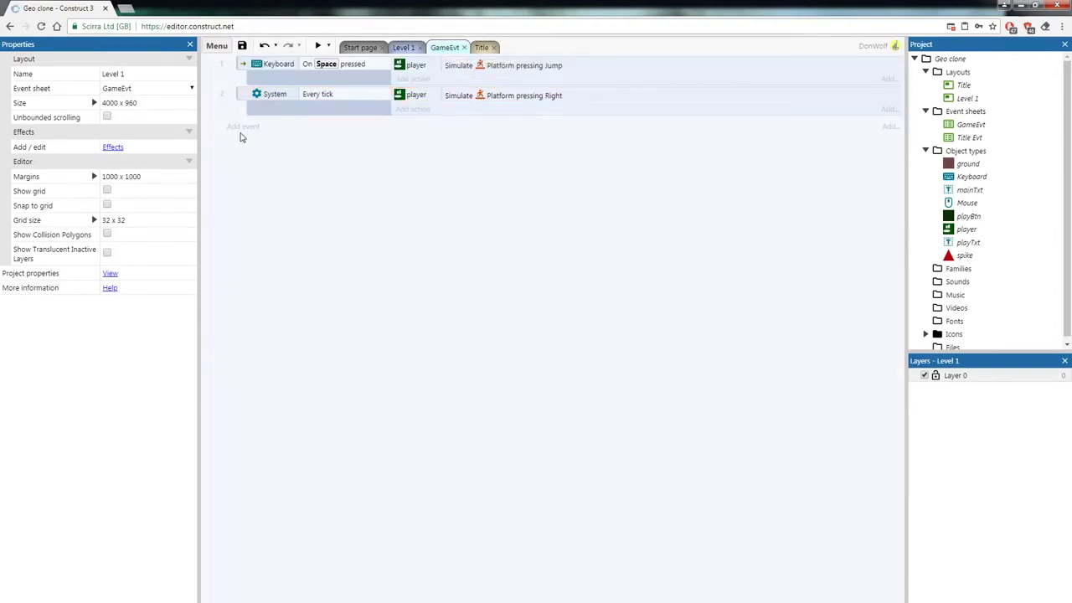
pyautogui.rightClick(282, 170)
pyautogui.click(309, 178)
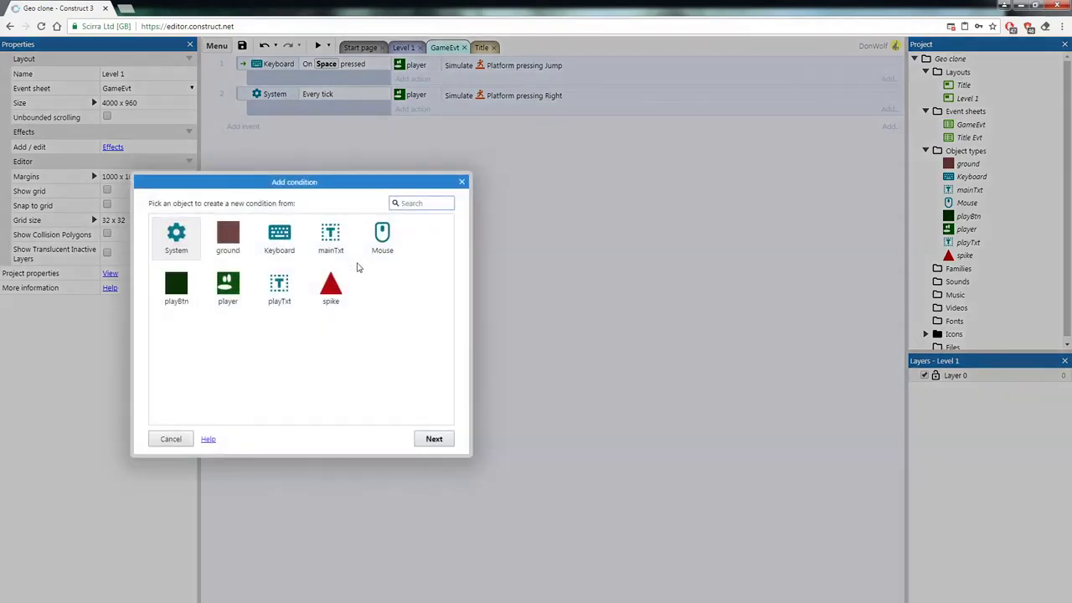
pyautogui.doubleClick(330, 289)
pyautogui.scroll(-3, 335, 309)
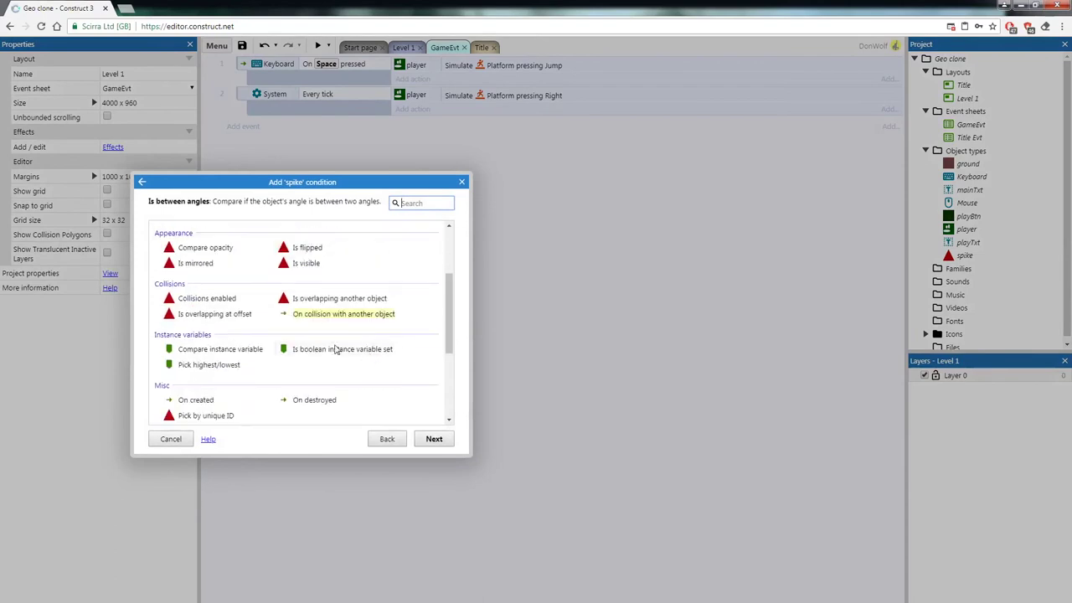
pyautogui.click(338, 315)
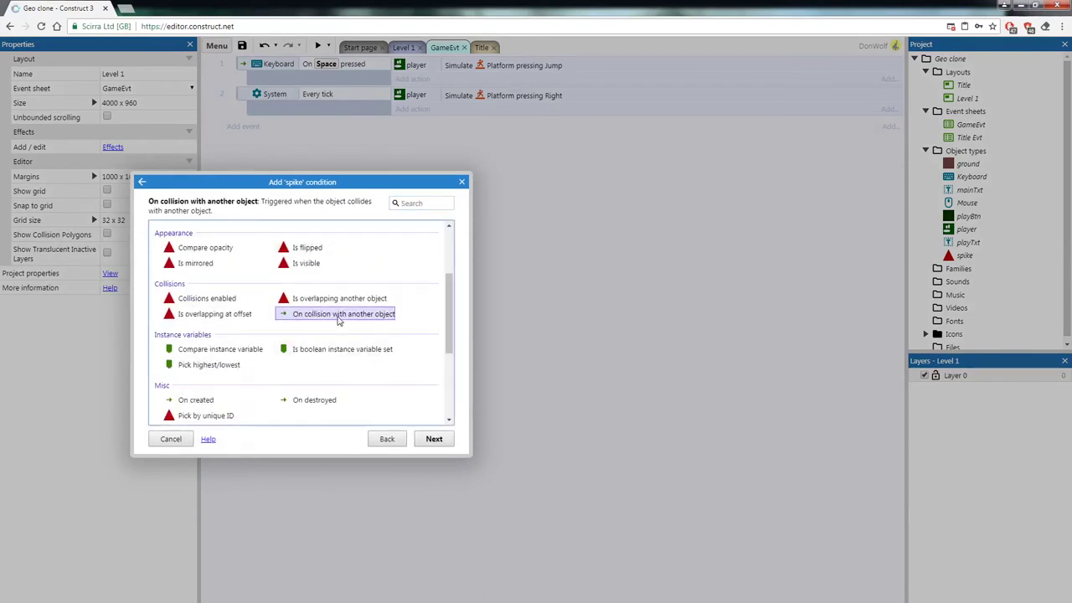
pyautogui.doubleClick(338, 316)
pyautogui.click(530, 333)
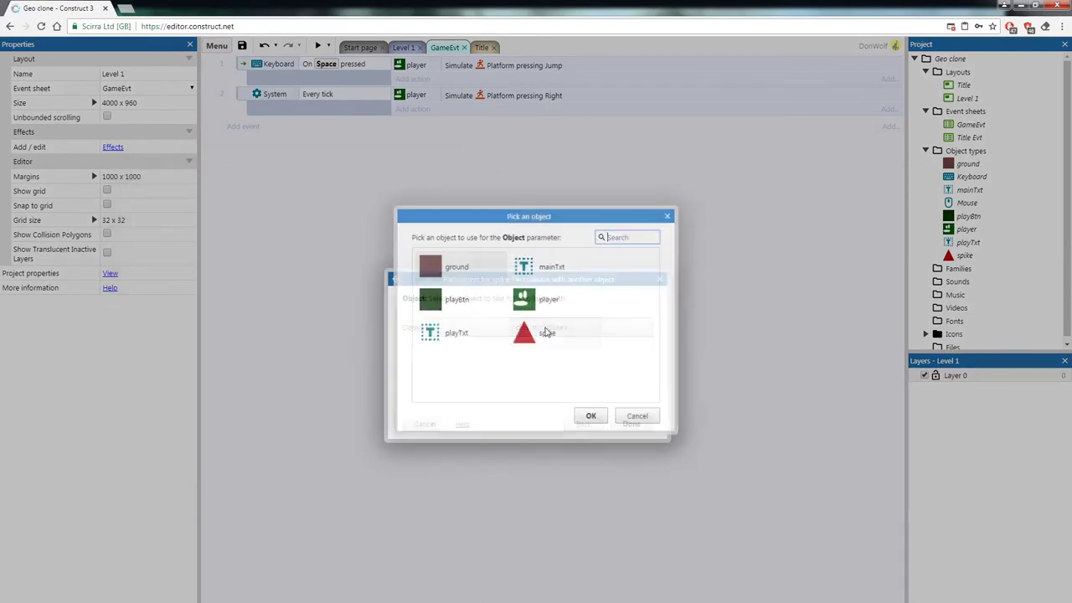
pyautogui.doubleClick(553, 297)
pyautogui.click(630, 424)
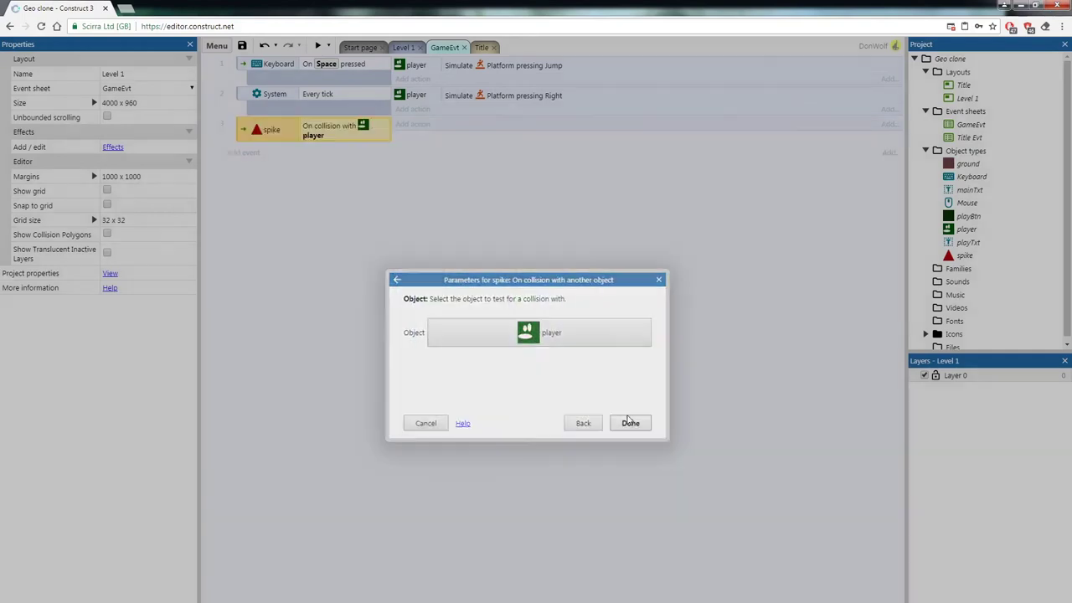
# - Give the spike collision event the System action Restart layout
pyautogui.click(413, 124)
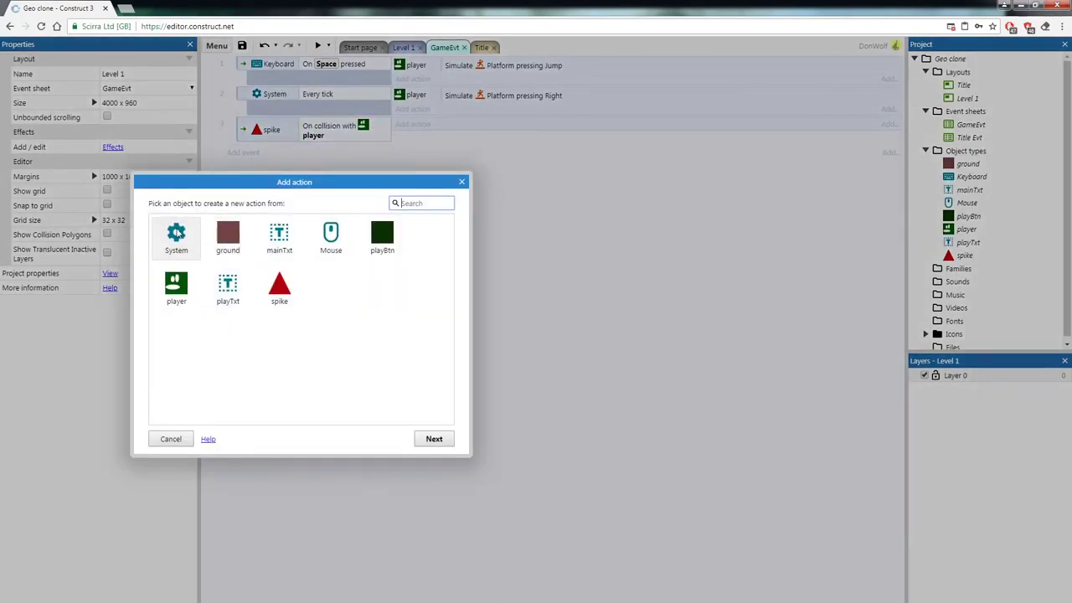
pyautogui.doubleClick(177, 232)
pyautogui.moveTo(451, 261); pyautogui.dragTo(451, 350)
pyautogui.doubleClick(195, 319)
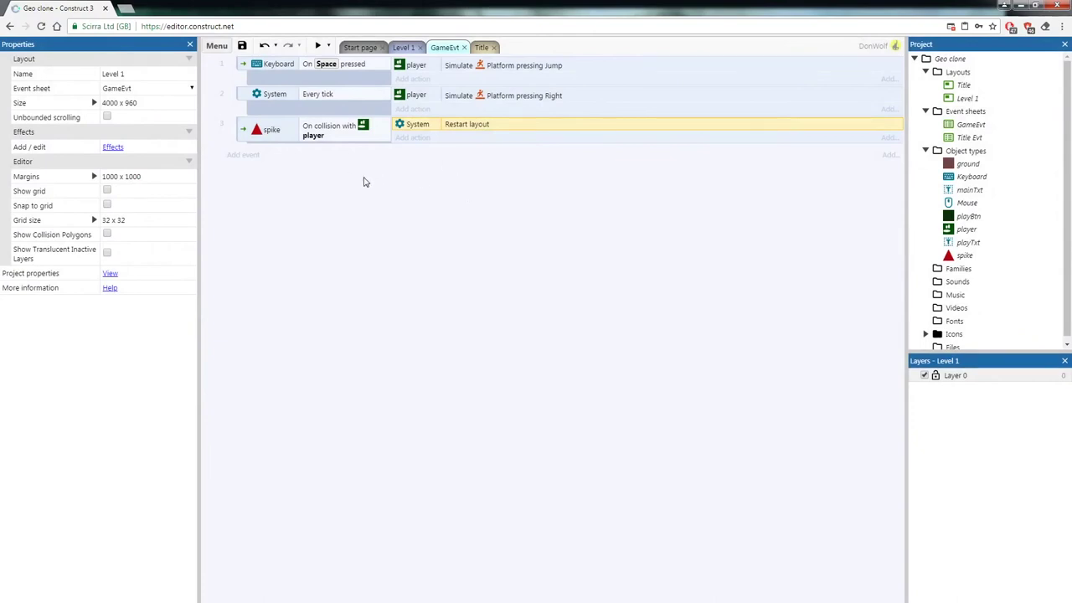
# - Add a new event with the player condition Is outside layout below the spike collision event
pyautogui.rightClick(261, 185)
pyautogui.click(281, 193)
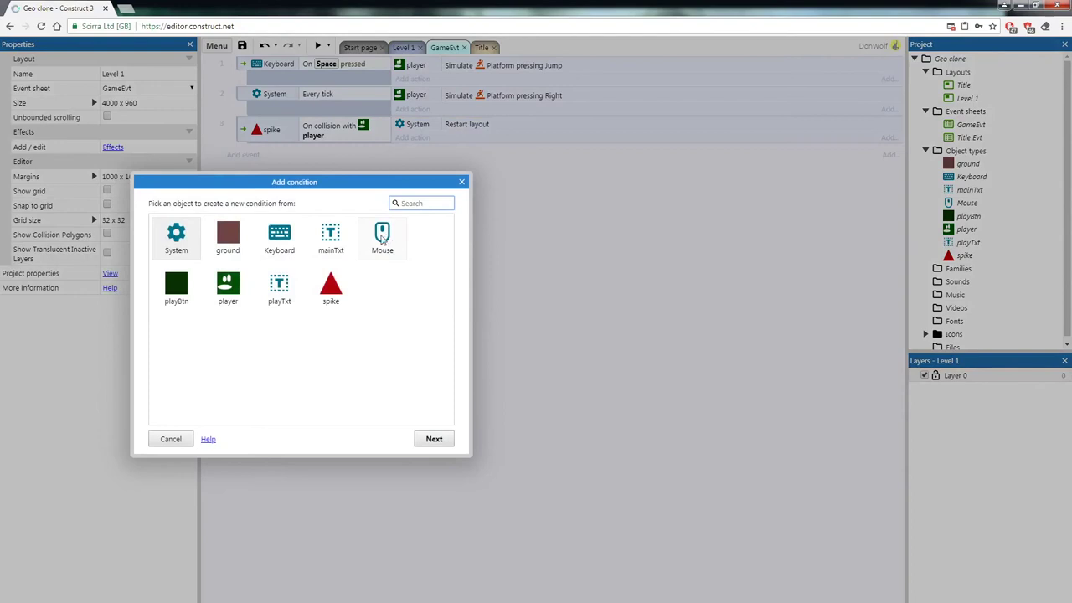
pyautogui.doubleClick(228, 287)
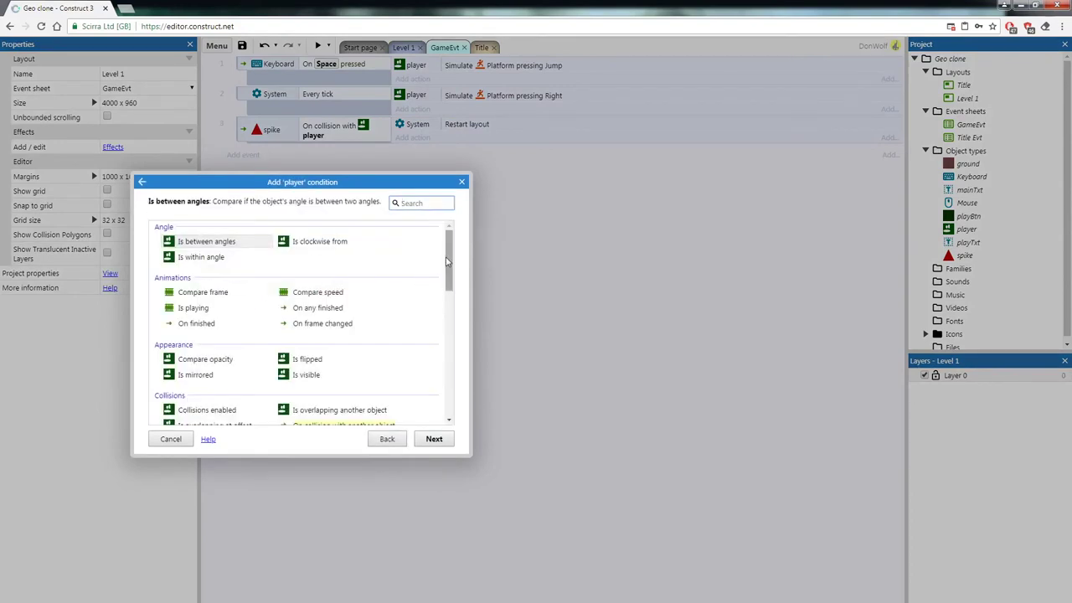
pyautogui.scroll(-1, 450, 266)
pyautogui.click(402, 204)
pyautogui.write('is out')
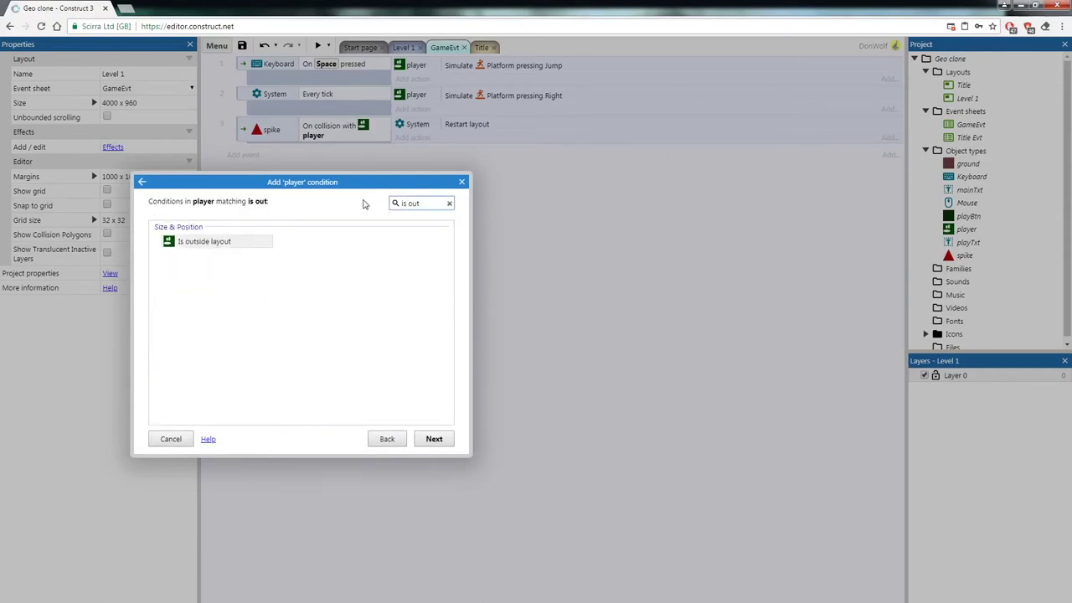
pyautogui.click(209, 243)
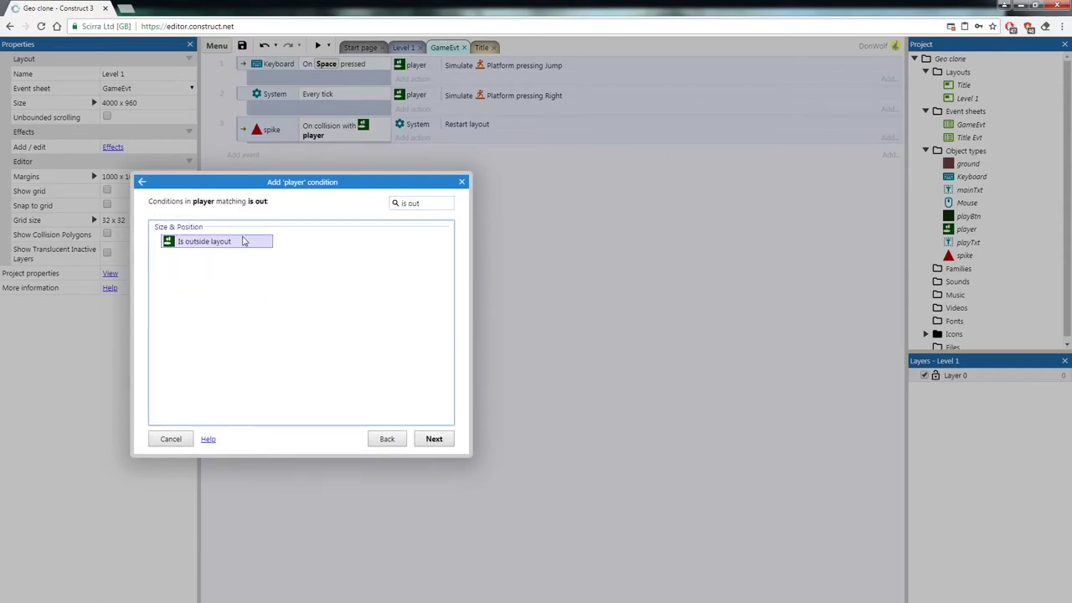
pyautogui.doubleClick(243, 241)
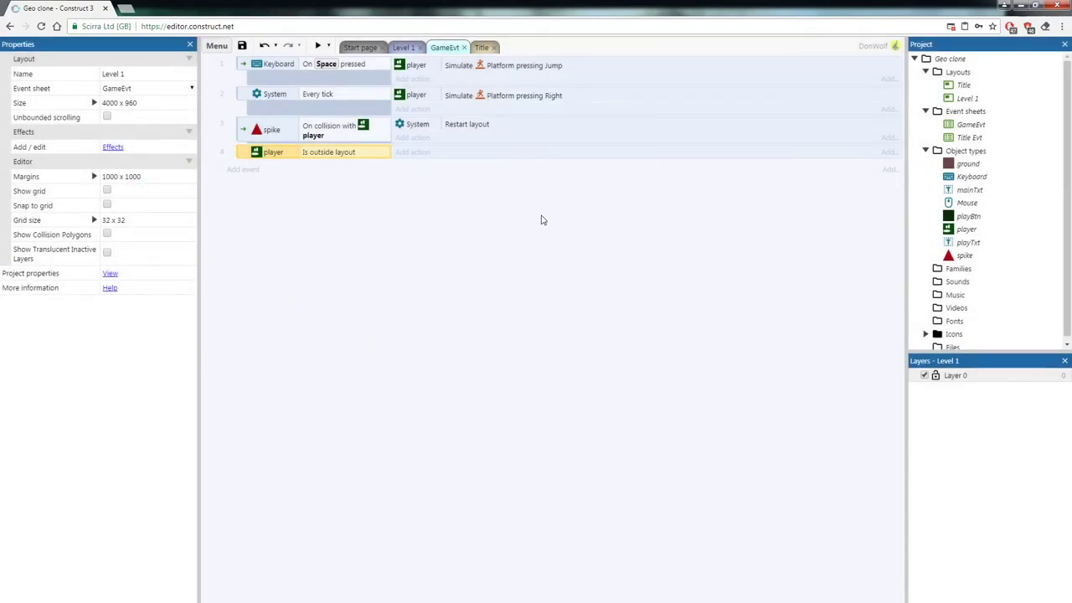
# - Give the player's Is outside layout event the System action Go to next/previous layout, with Which set to next
pyautogui.click(411, 152)
pyautogui.doubleClick(177, 236)
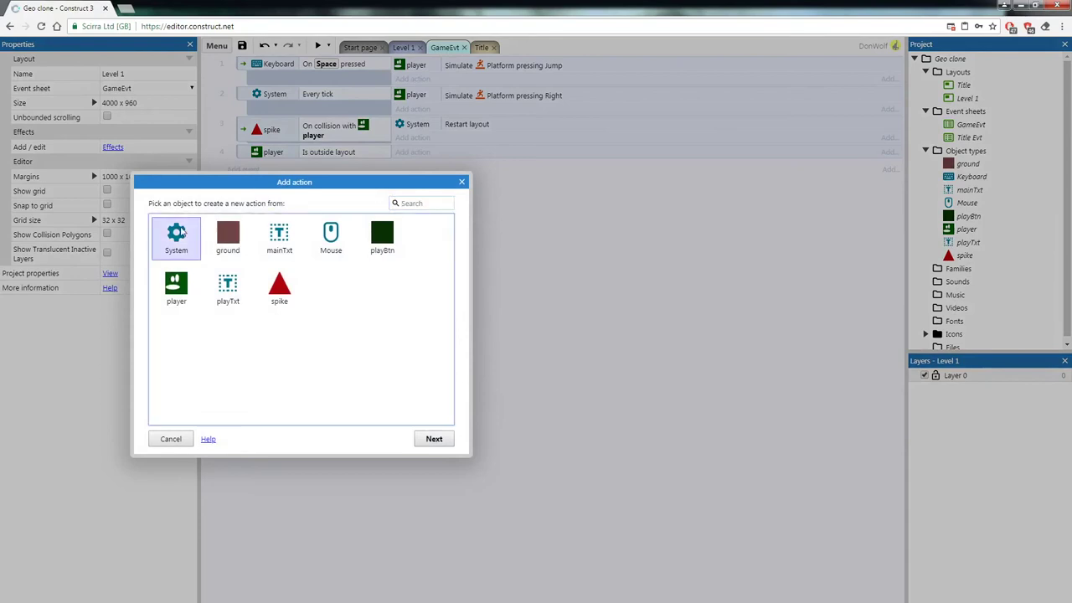
pyautogui.moveTo(447, 238); pyautogui.dragTo(445, 342)
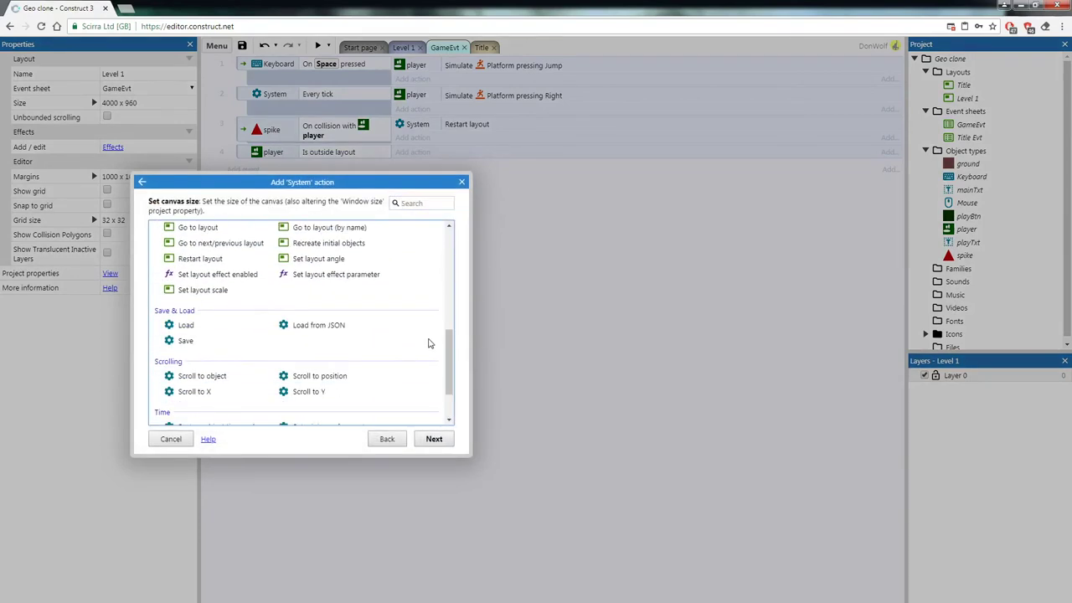
pyautogui.doubleClick(193, 242)
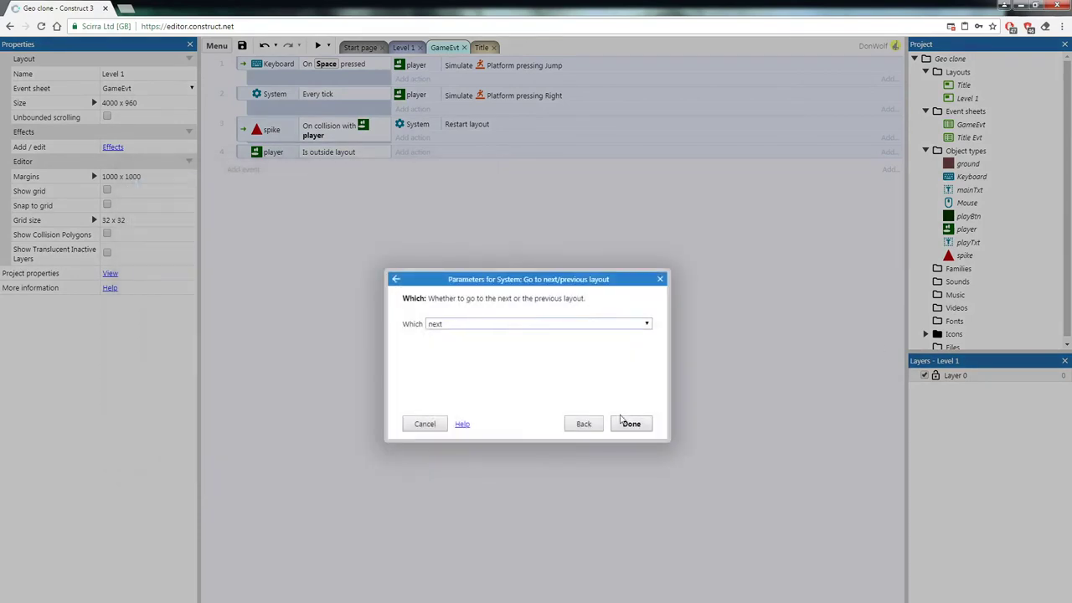
pyautogui.click(626, 422)
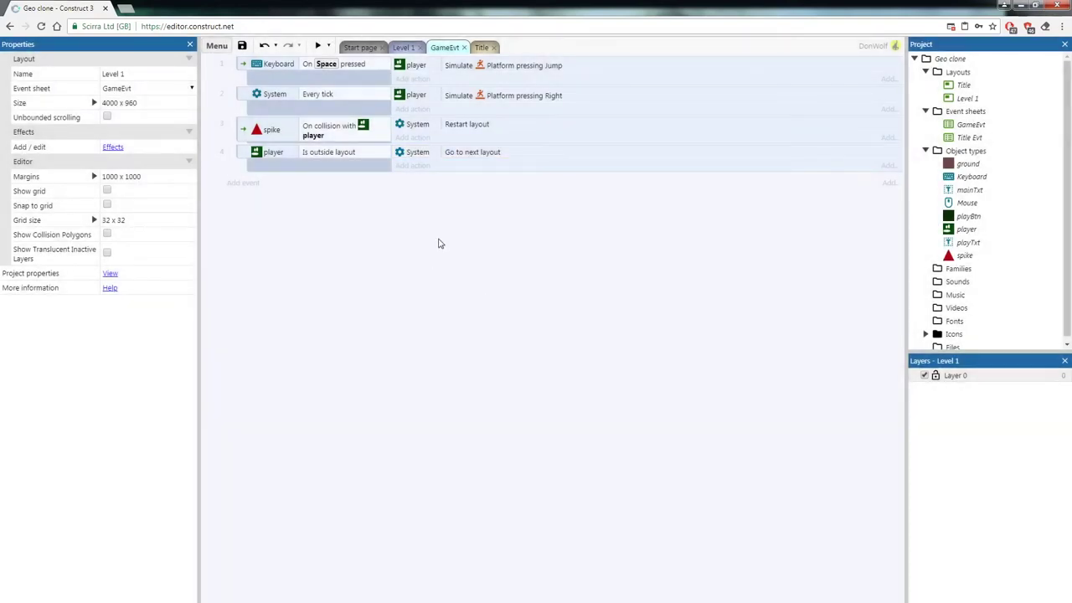
# - Switch to the Level 1 layout, start inserting a new object above the spikes, and browse the available object types
pyautogui.click(405, 49)
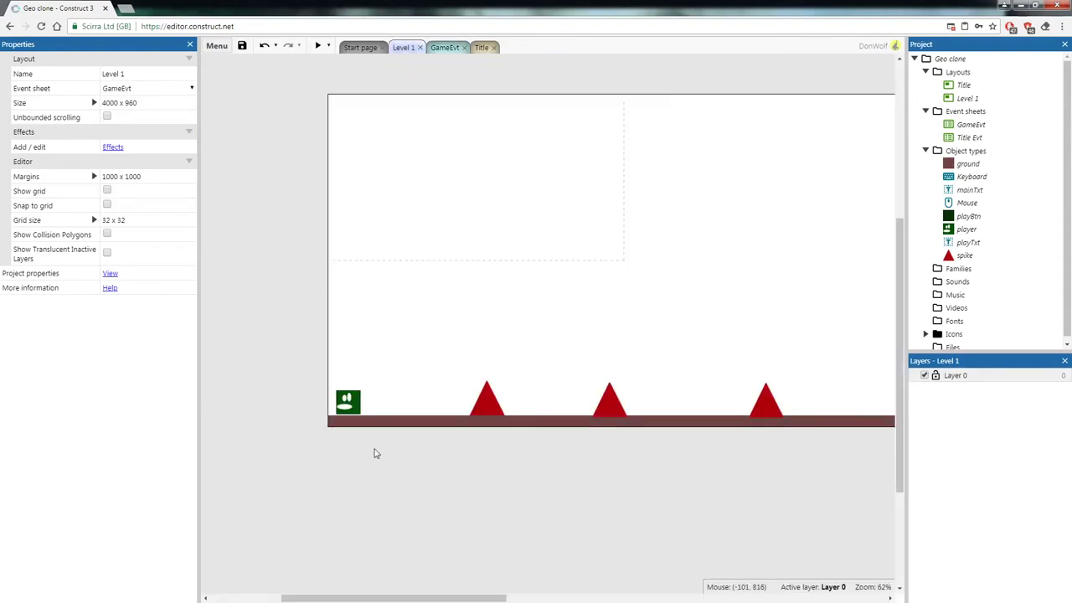
pyautogui.moveTo(478, 596); pyautogui.dragTo(504, 596)
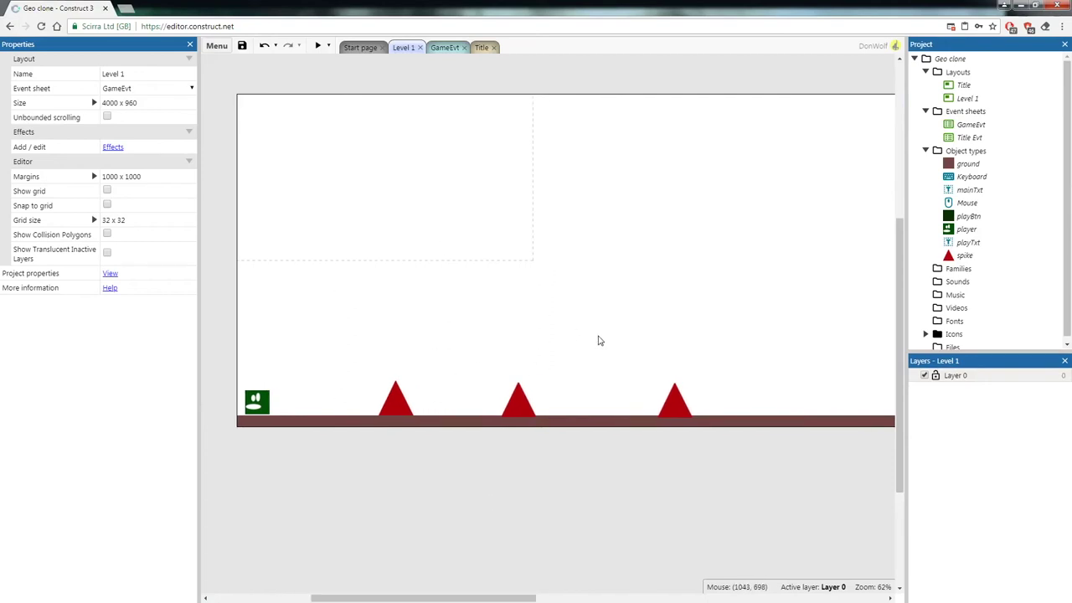
pyautogui.rightClick(570, 324)
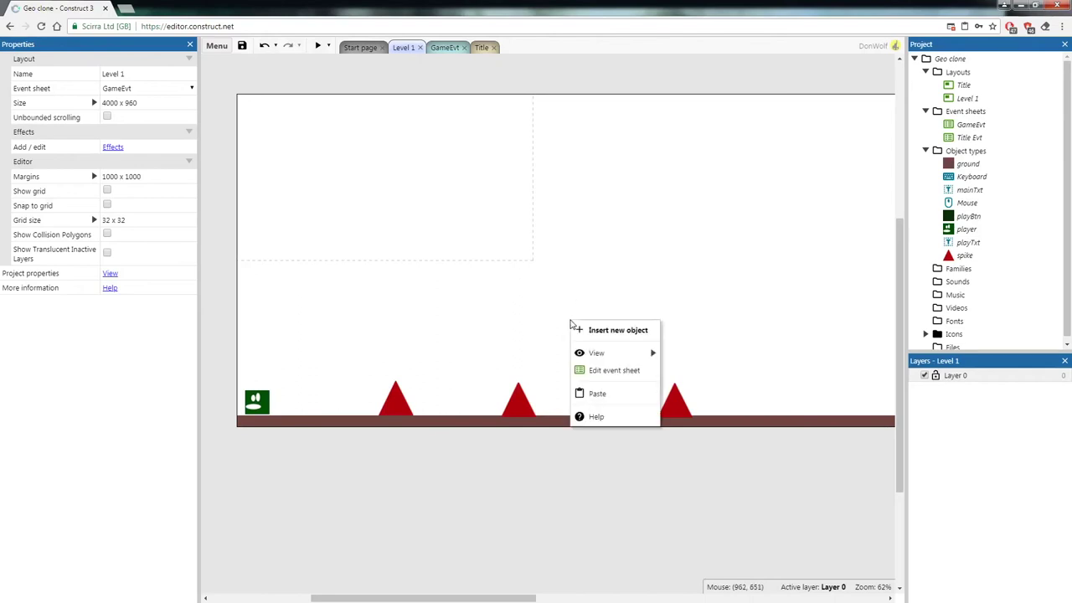
pyautogui.click(586, 545)
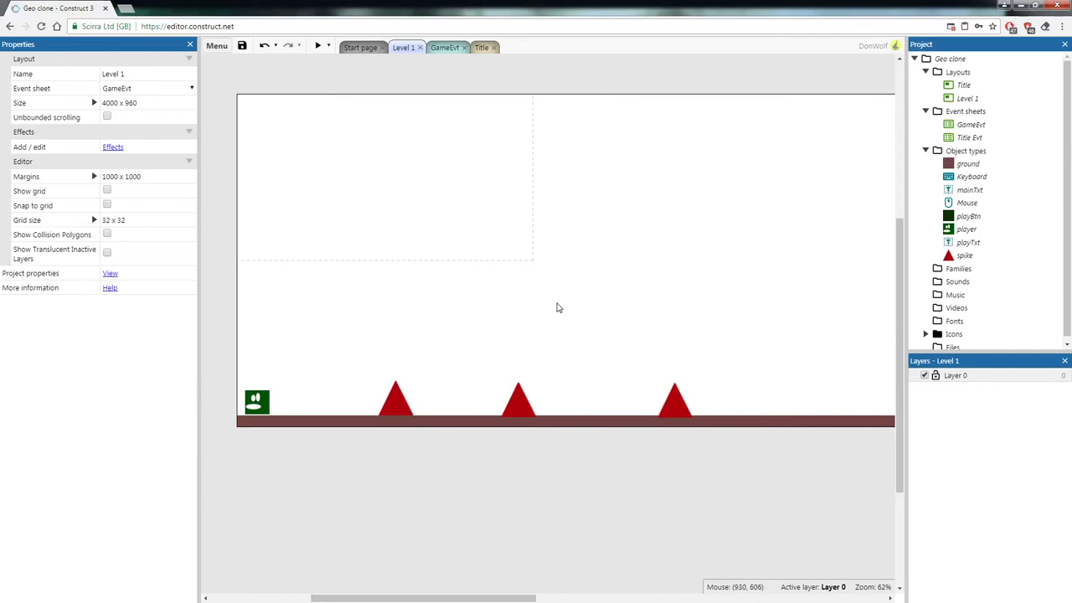
pyautogui.rightClick(520, 327)
pyautogui.click(543, 331)
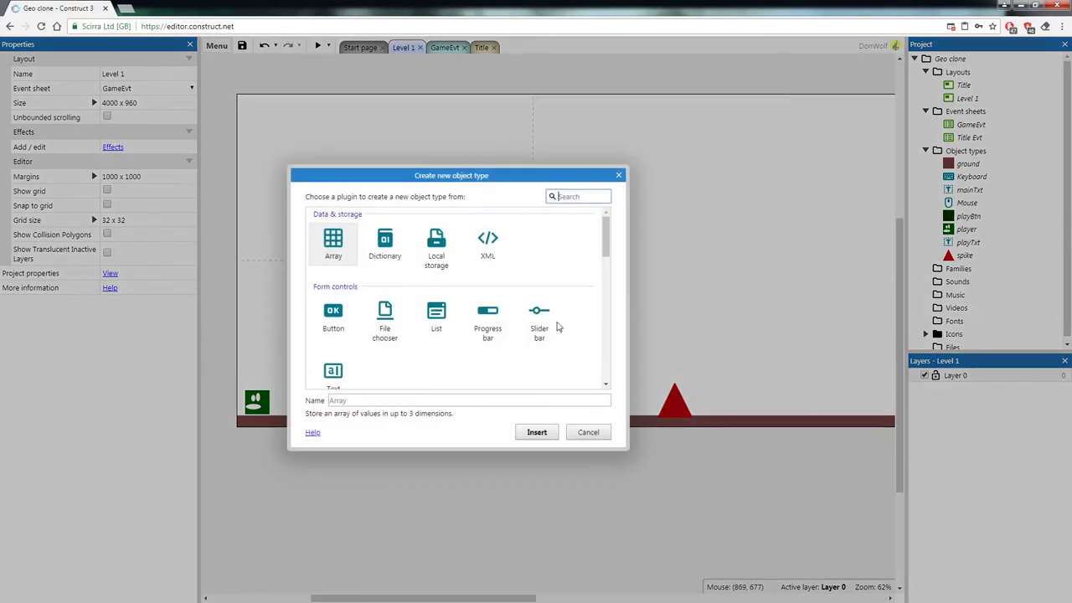
pyautogui.moveTo(606, 237); pyautogui.dragTo(606, 289)
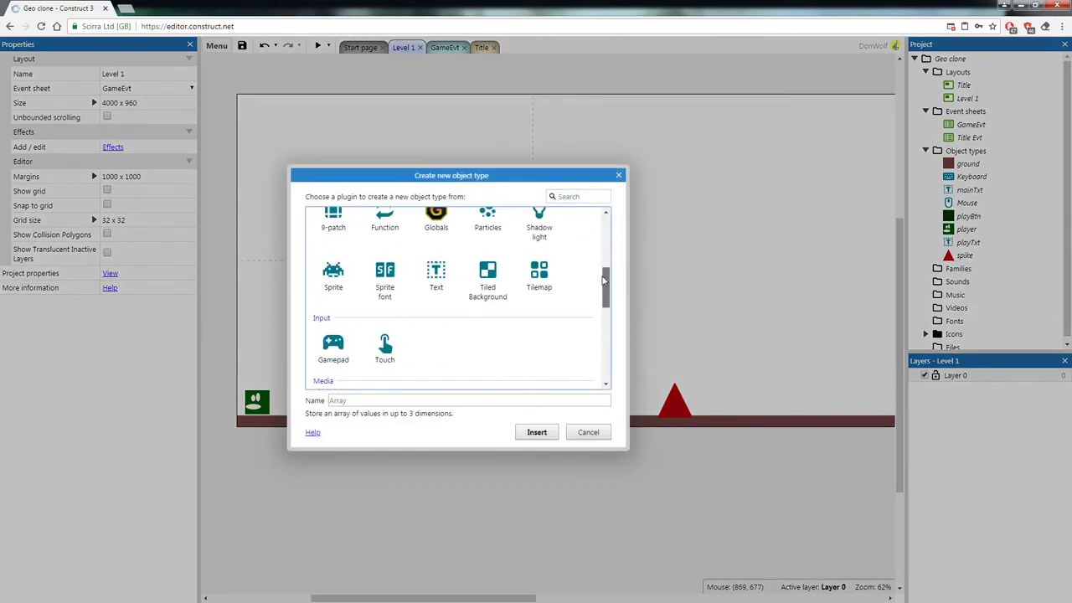
# - Insert a Sprite object named "platform" into the Level 1 layout, near the ground just past the second spike
pyautogui.click(333, 276)
pyautogui.click(387, 405)
pyautogui.write('p')
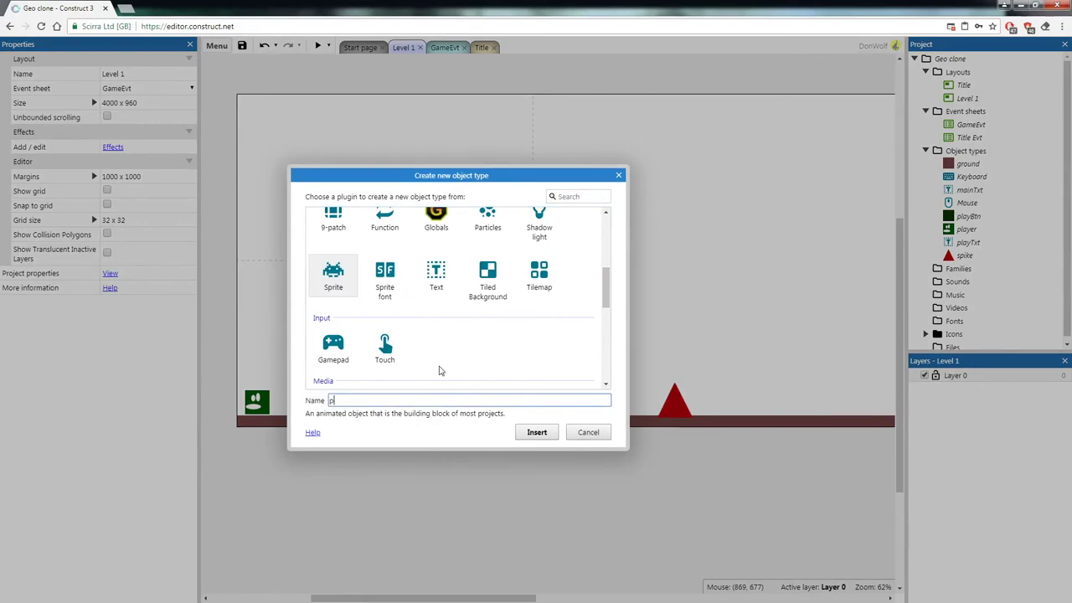
pyautogui.write('latform')
pyautogui.click(537, 432)
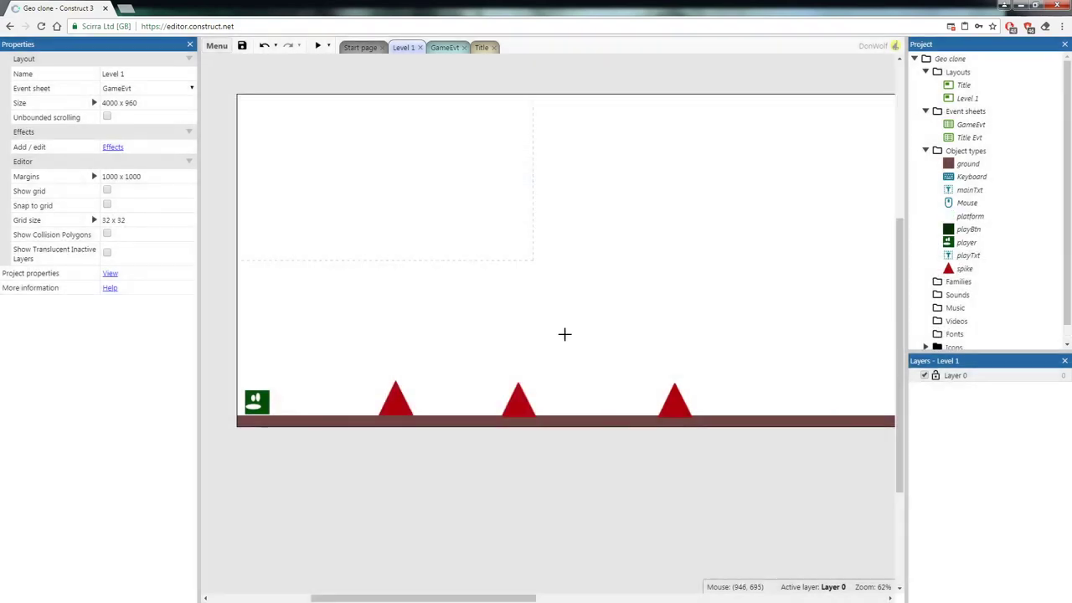
pyautogui.click(547, 395)
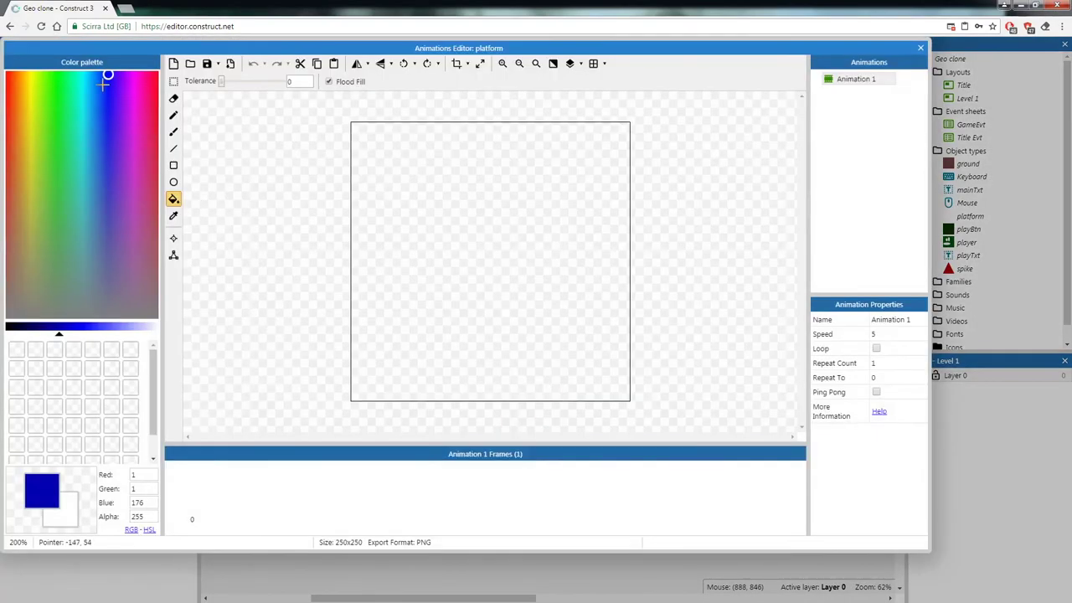
# - Fill the platform sprite's image with dark blue (red 1, green 7, blue 176) and close the image editor
pyautogui.click(107, 75)
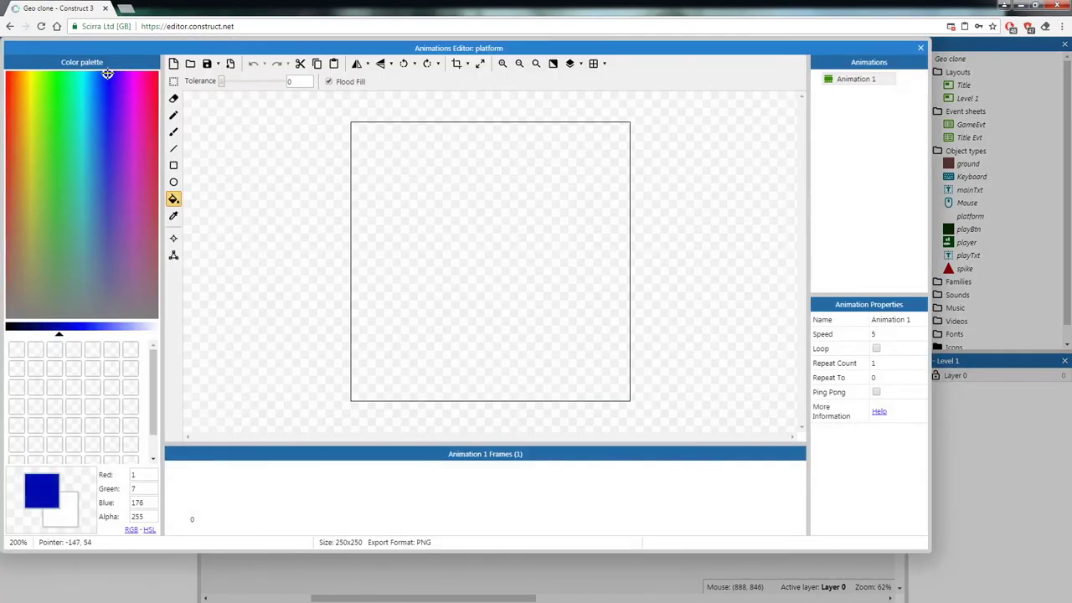
pyautogui.click(175, 201)
pyautogui.click(518, 221)
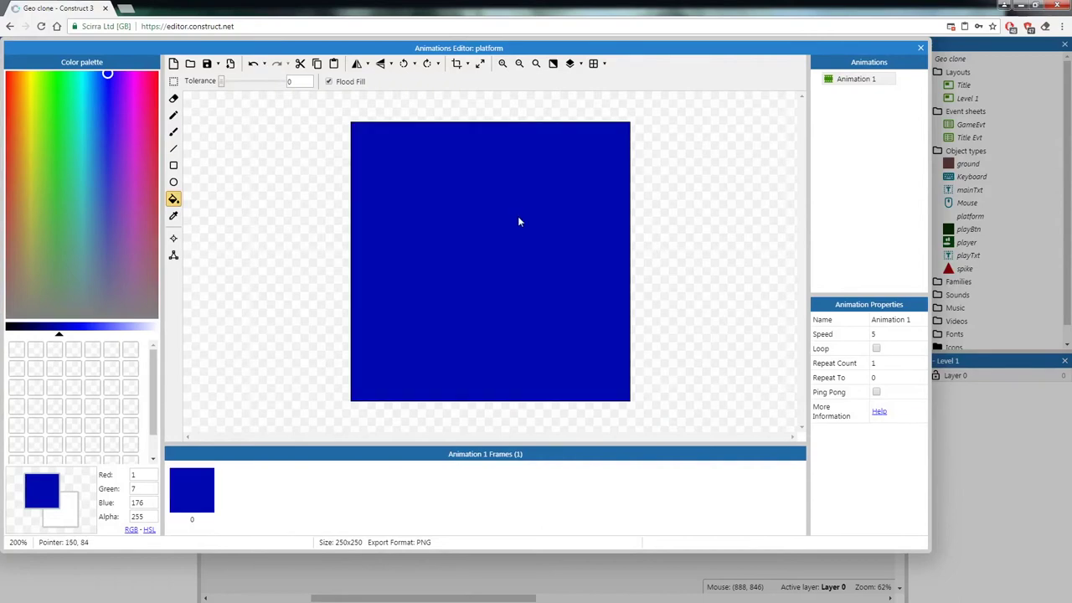
pyautogui.click(920, 47)
# - Shape the platform into a thin upright bar about 21 x 102, standing on the ground beside the second spike
pyautogui.moveTo(544, 368)
pyautogui.mouseDown()
pyautogui.moveTo(579, 368)
pyautogui.moveTo(580, 339)
pyautogui.moveTo(591, 348)
pyautogui.moveTo(566, 372)
pyautogui.moveTo(539, 371)
pyautogui.mouseUp()
pyautogui.moveTo(539, 325); pyautogui.dragTo(539, 382)
pyautogui.click(584, 498)
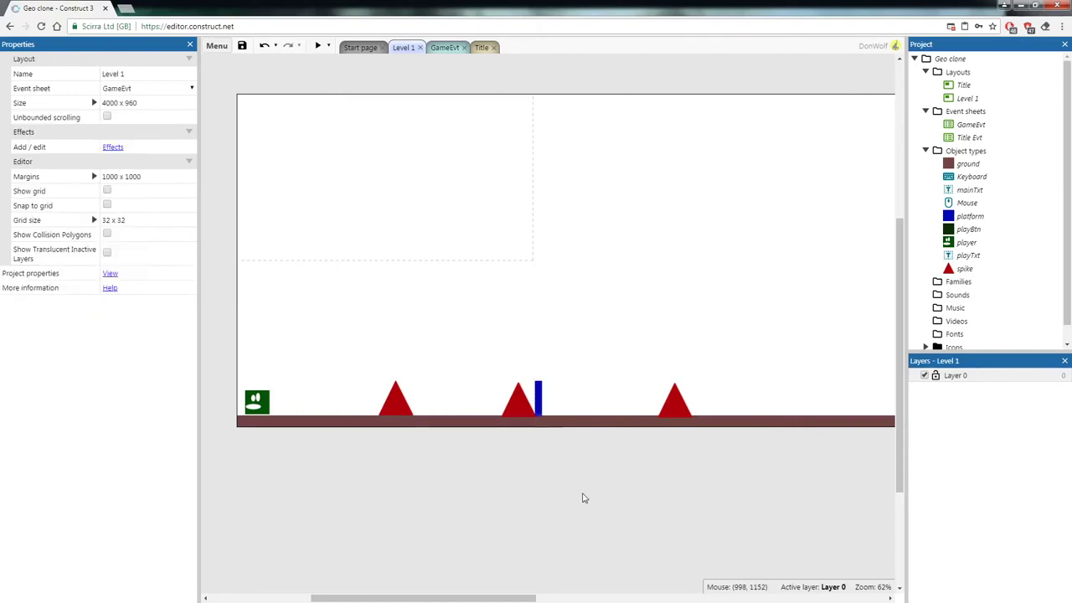
# - Add the Solid and Sine behaviors to the platform
pyautogui.click(539, 390)
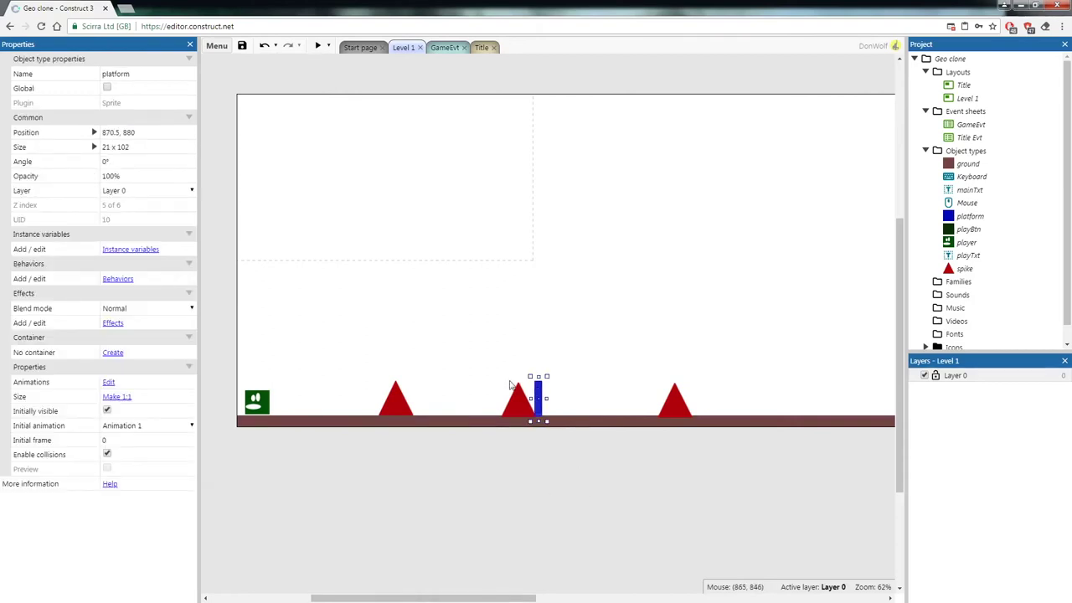
pyautogui.click(121, 283)
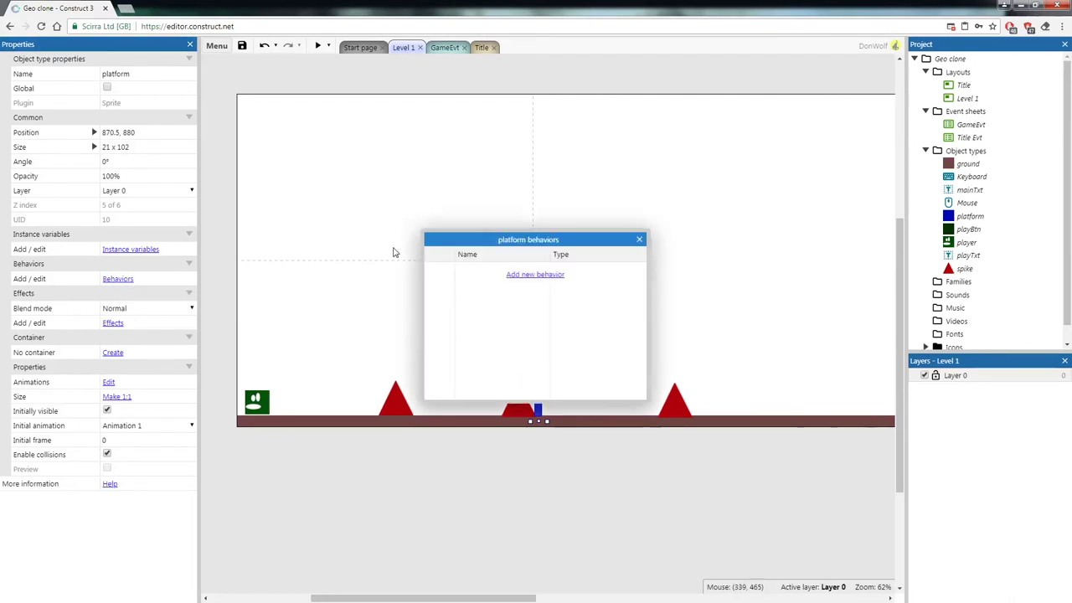
pyautogui.click(523, 276)
pyautogui.doubleClick(617, 243)
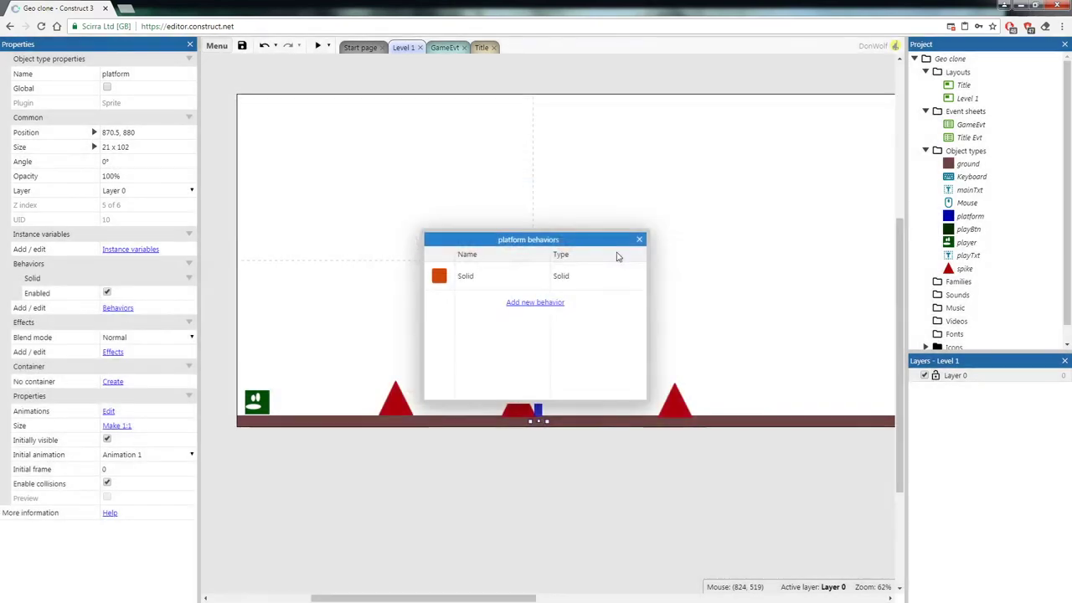
pyautogui.click(529, 303)
pyautogui.moveTo(685, 248); pyautogui.dragTo(670, 356)
pyautogui.doubleClick(565, 382)
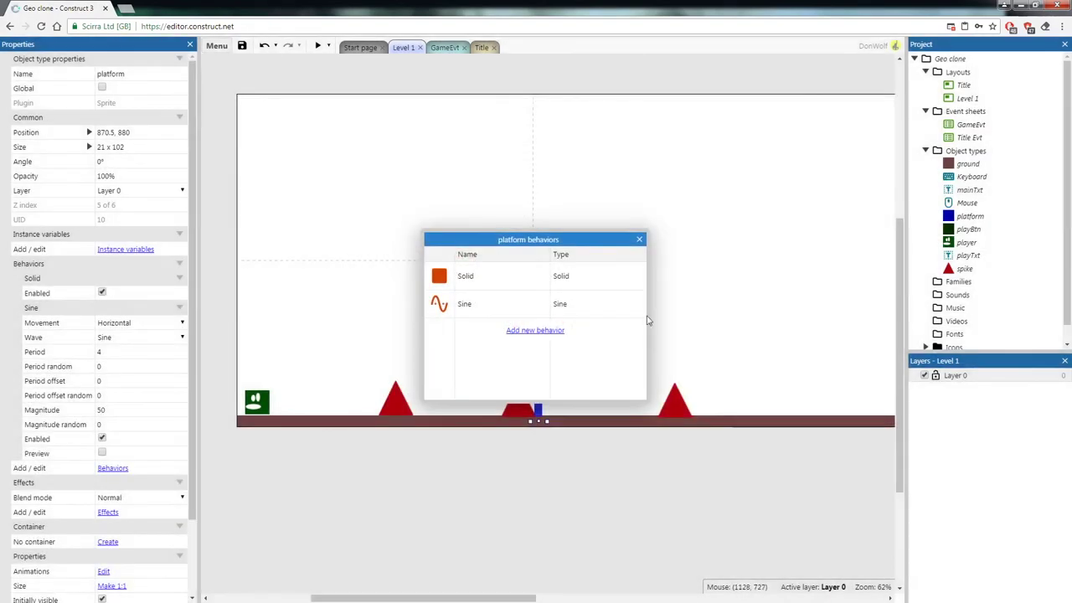
pyautogui.click(639, 242)
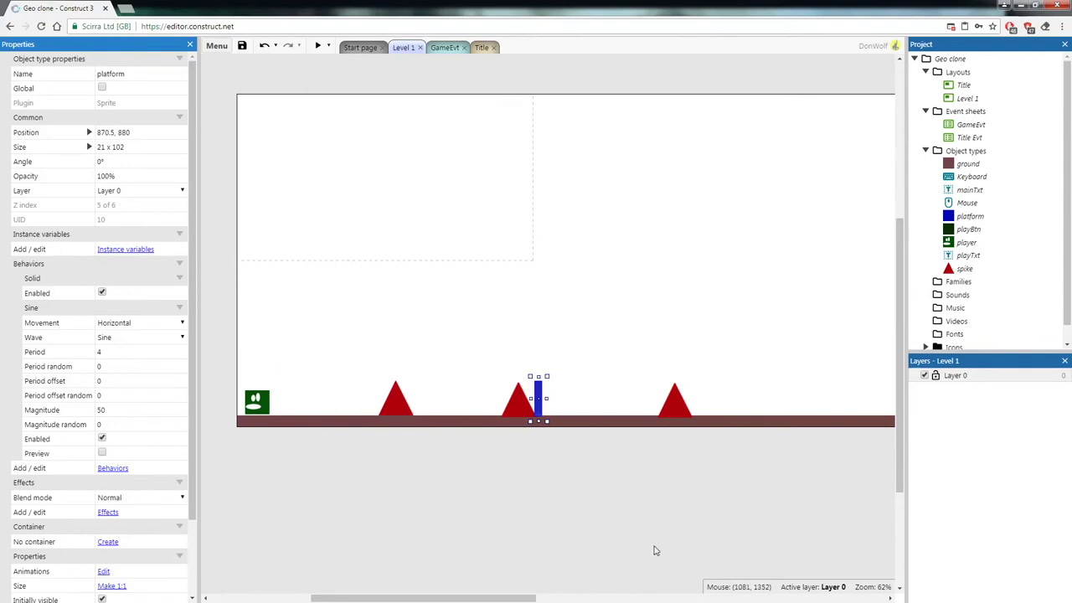
# - Set the platform's Sine behavior to Vertical movement with a magnitude of 200
pyautogui.click(579, 442)
pyautogui.click(541, 392)
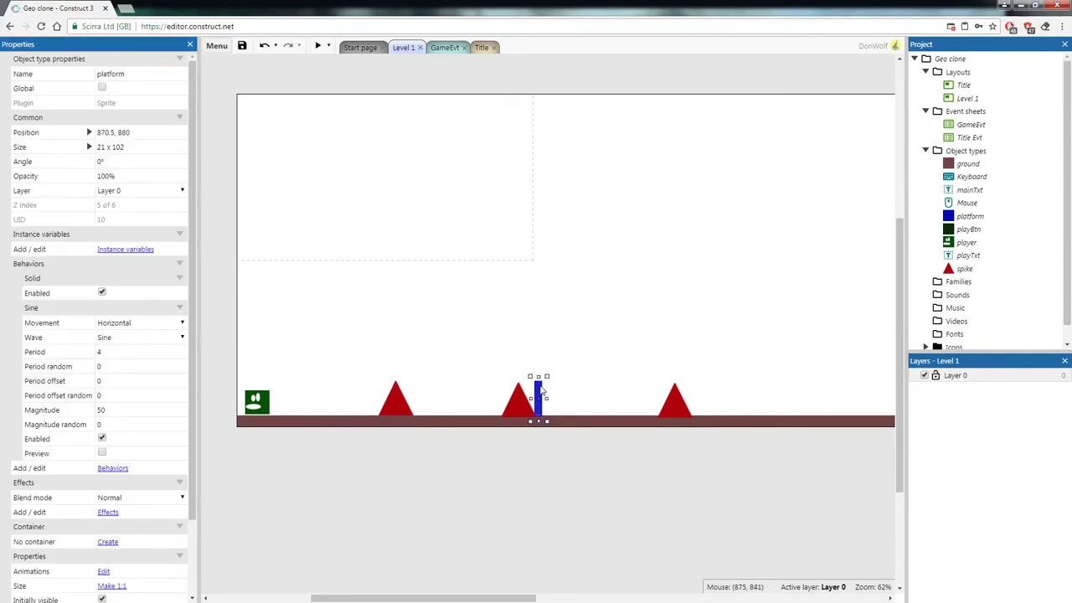
pyautogui.click(174, 325)
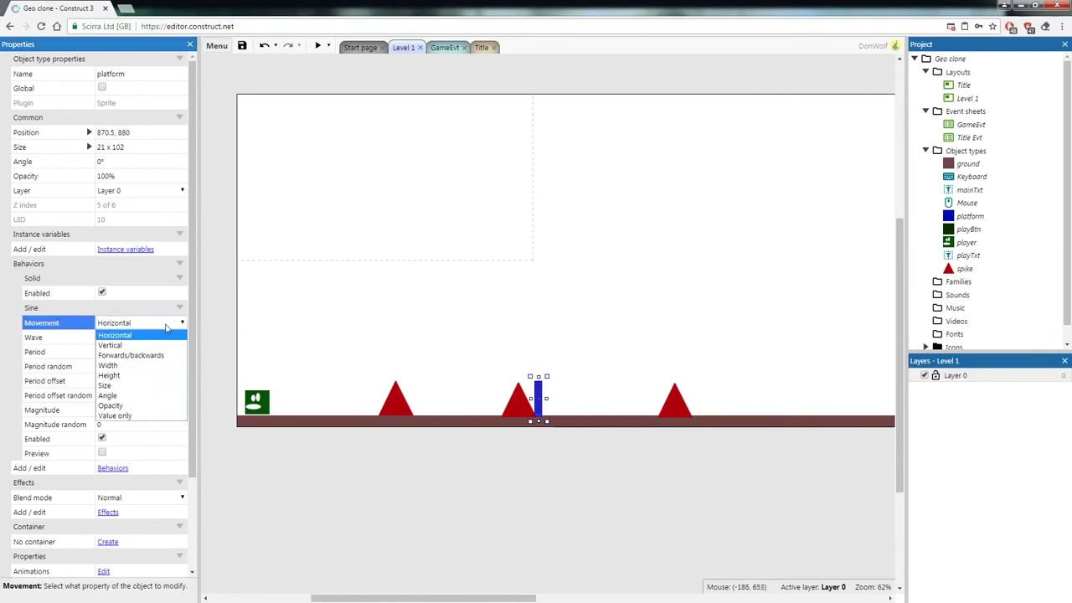
pyautogui.click(145, 345)
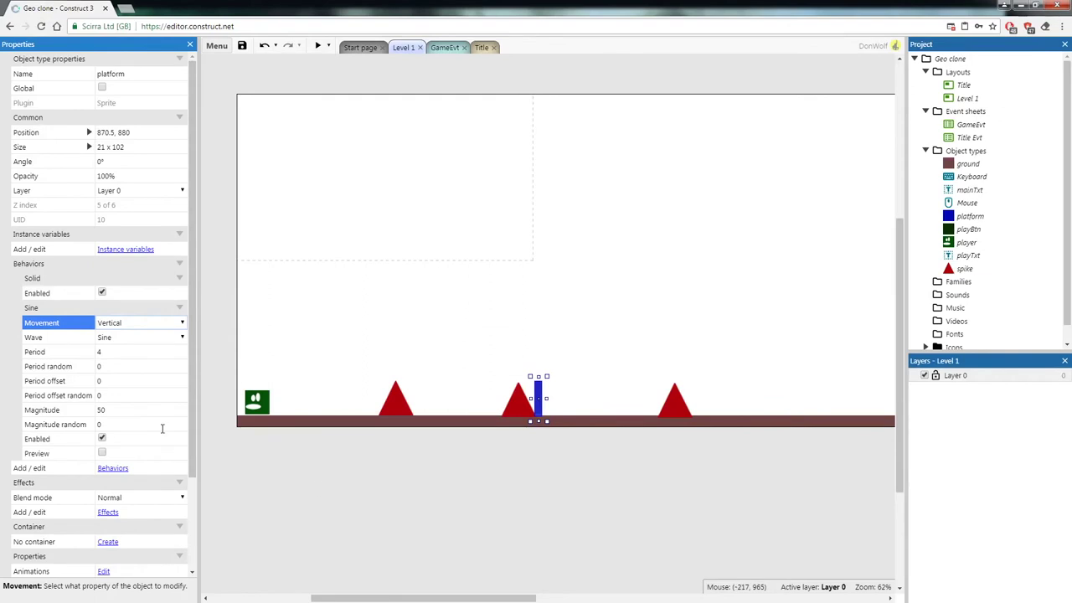
pyautogui.click(138, 409)
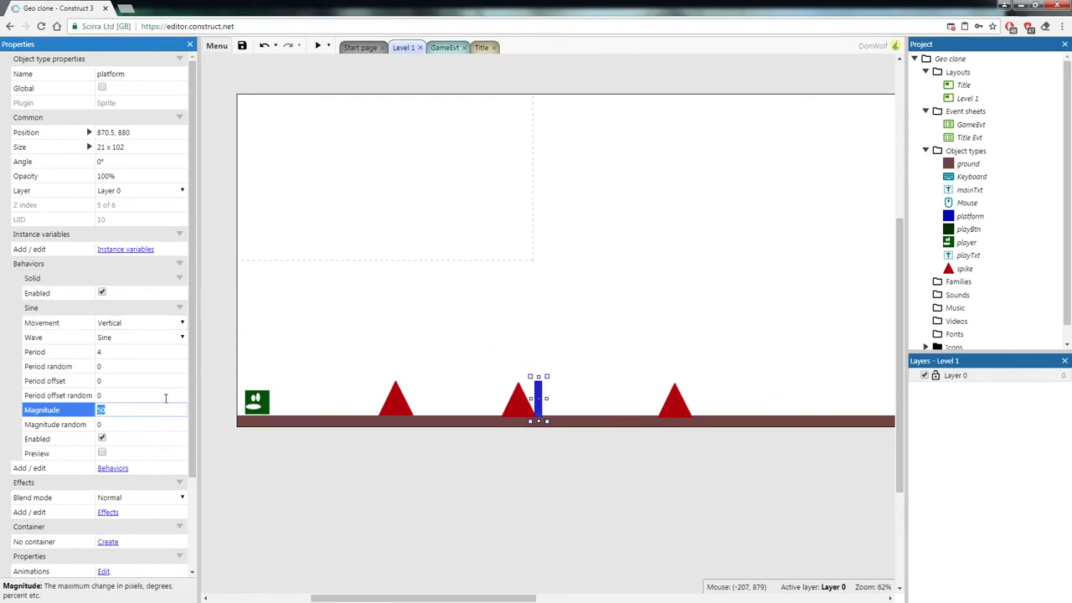
pyautogui.press('Tab')
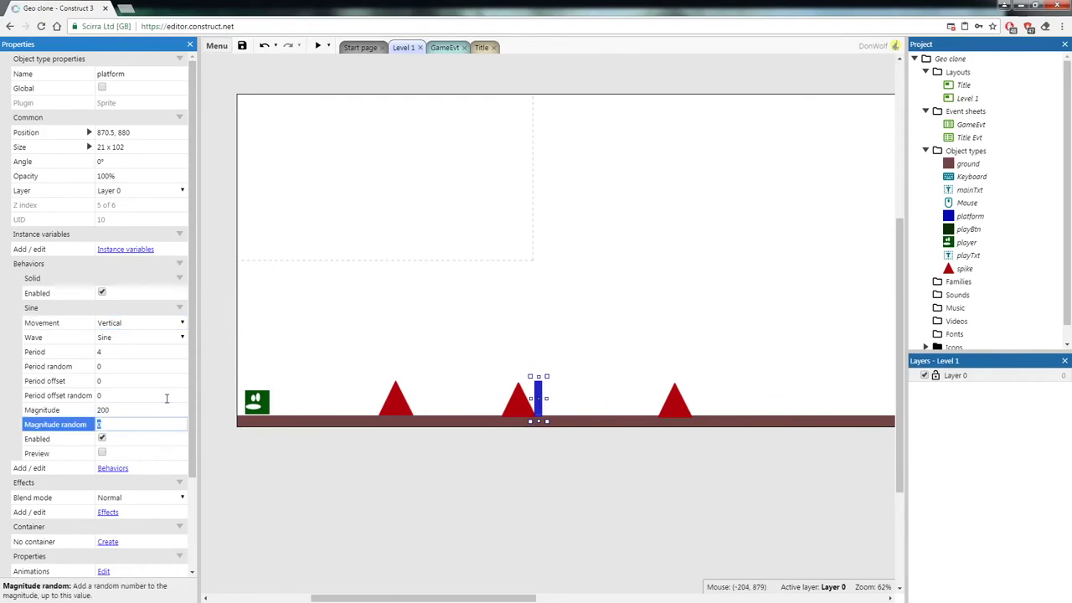
pyautogui.click(462, 444)
pyautogui.click(540, 400)
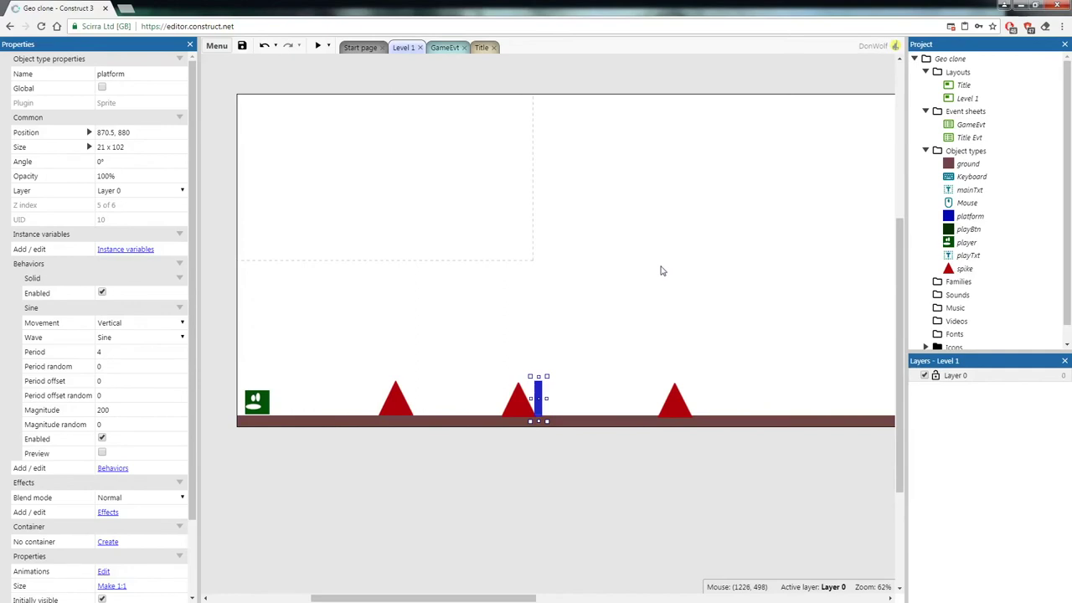
pyautogui.click(552, 479)
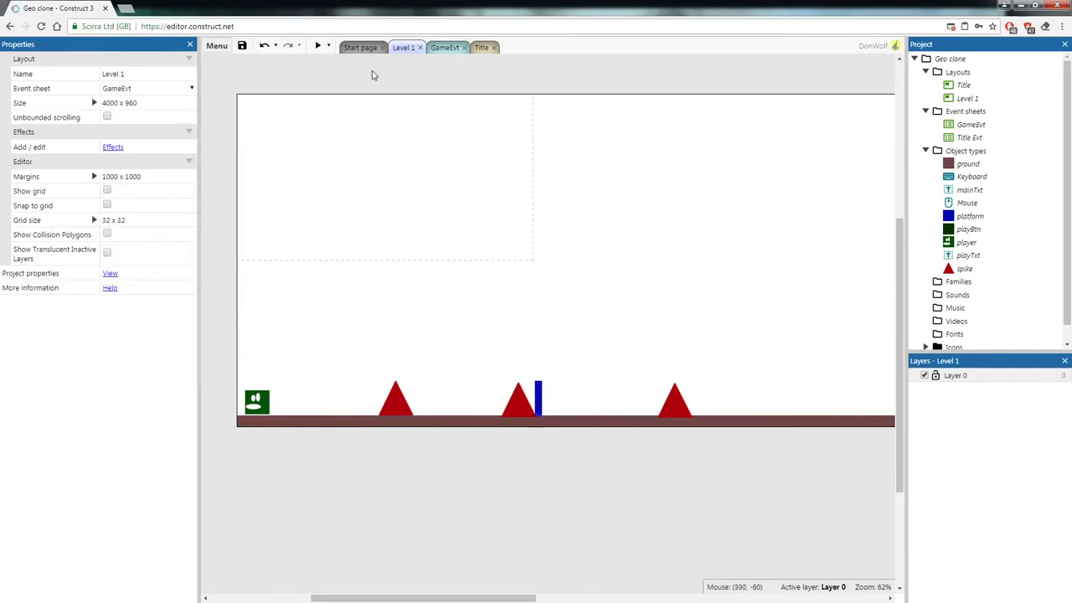
pyautogui.click(537, 387)
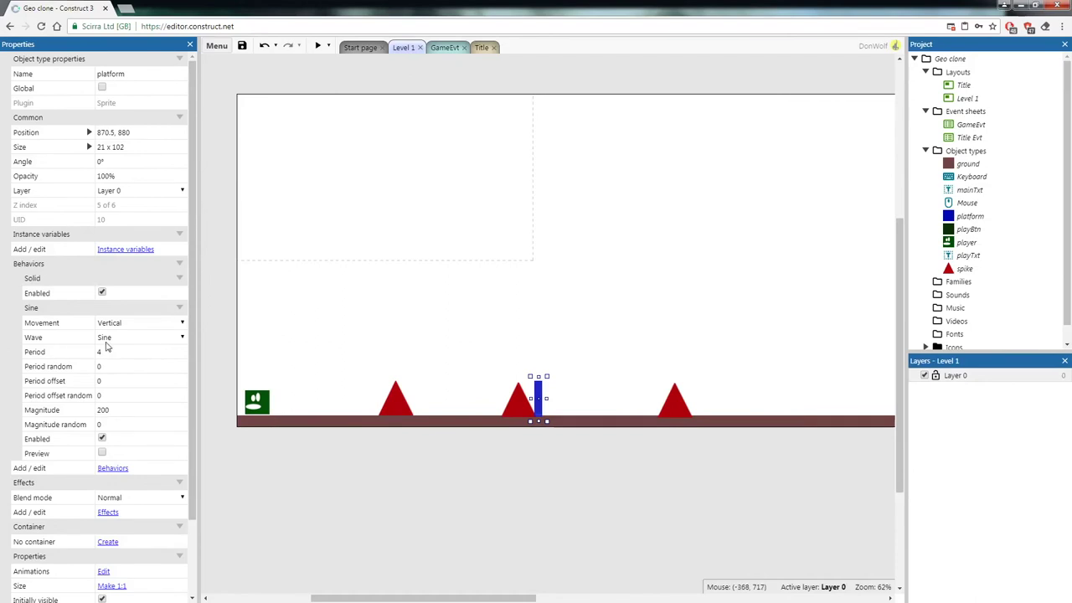
pyautogui.click(524, 501)
# - Preview the game, jumping the player over the spikes and past the moving platform, and close the preview
pyautogui.click(318, 46)
pyautogui.click(610, 345)
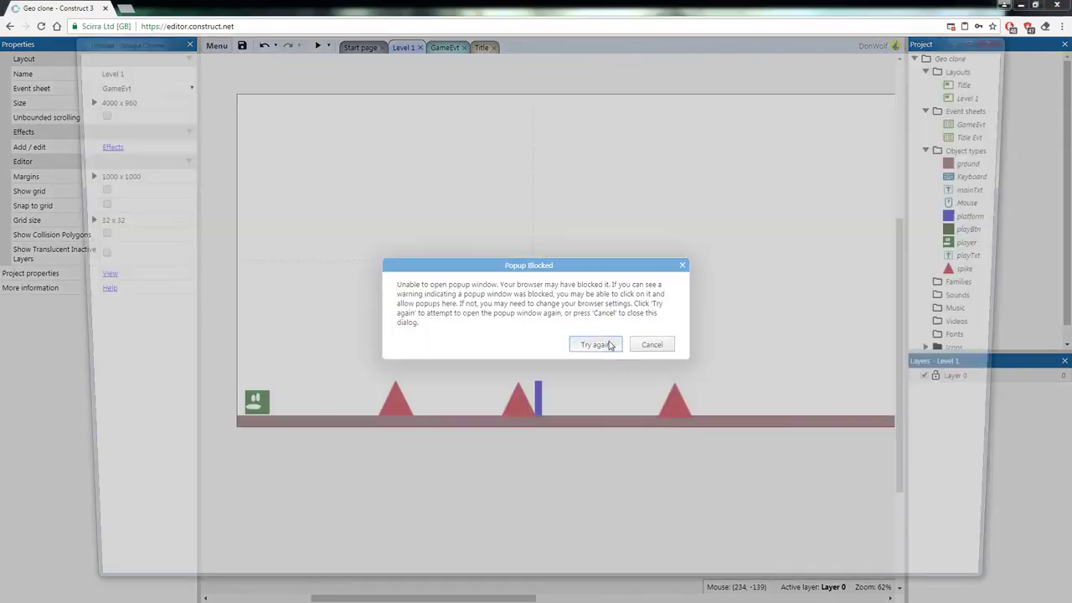
pyautogui.press('space')
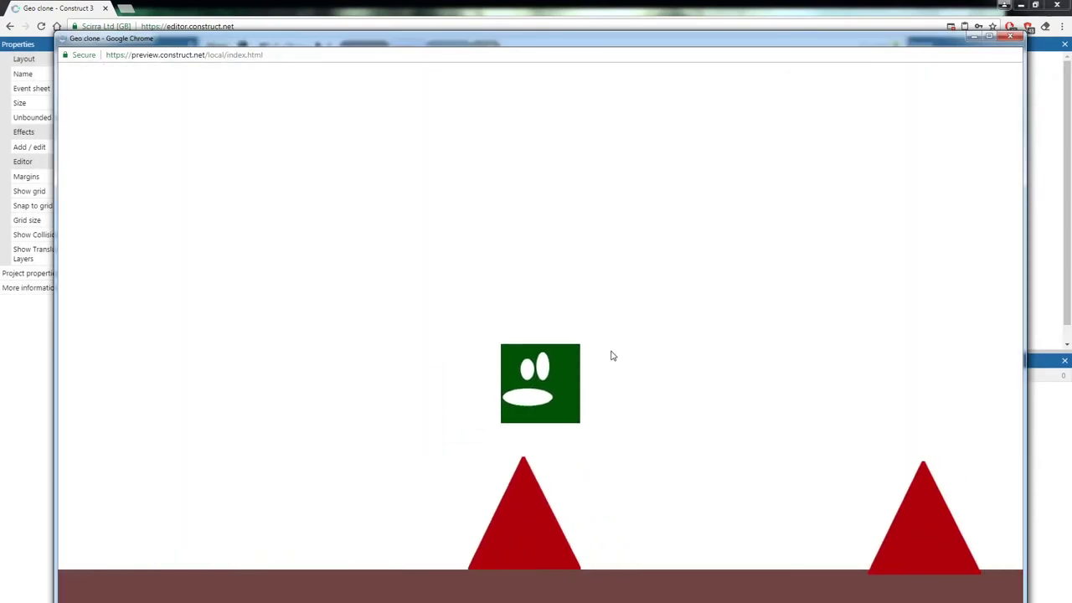
pyautogui.press('space')
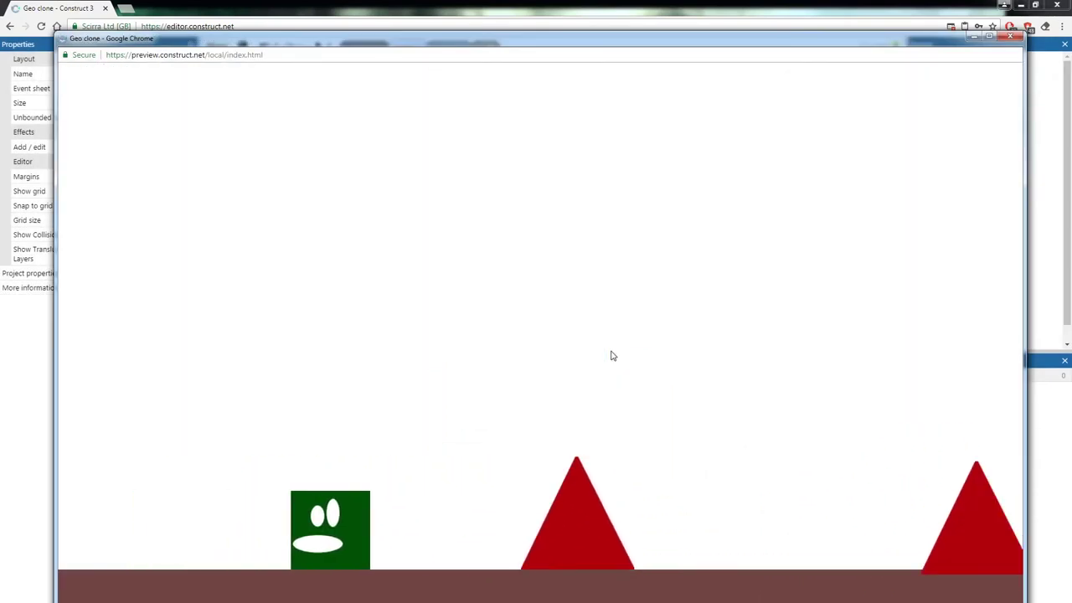
pyautogui.press('space')
pyautogui.press('space')
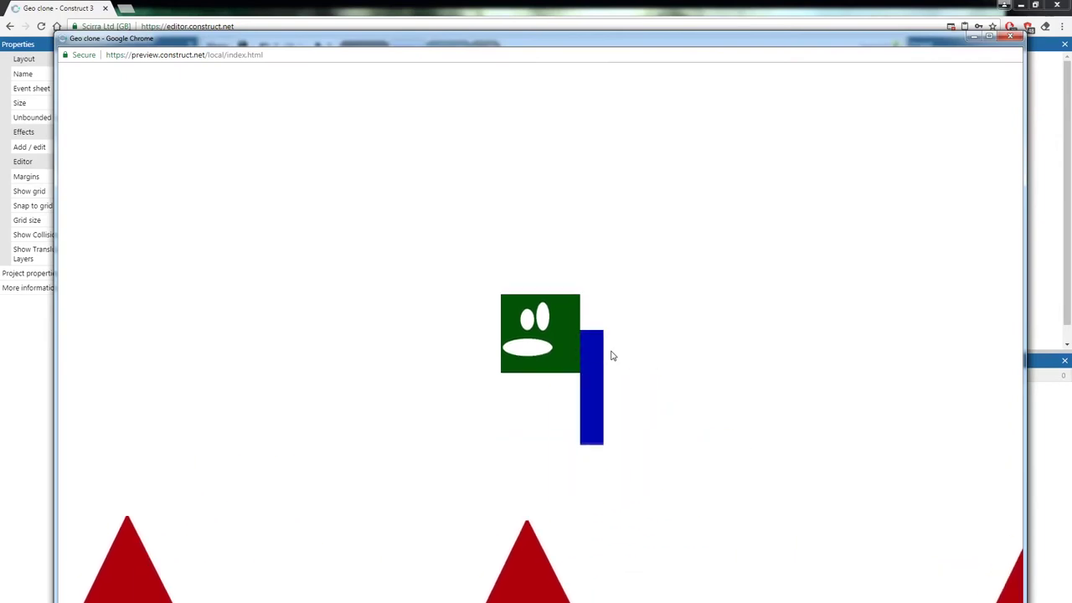
pyautogui.press('space')
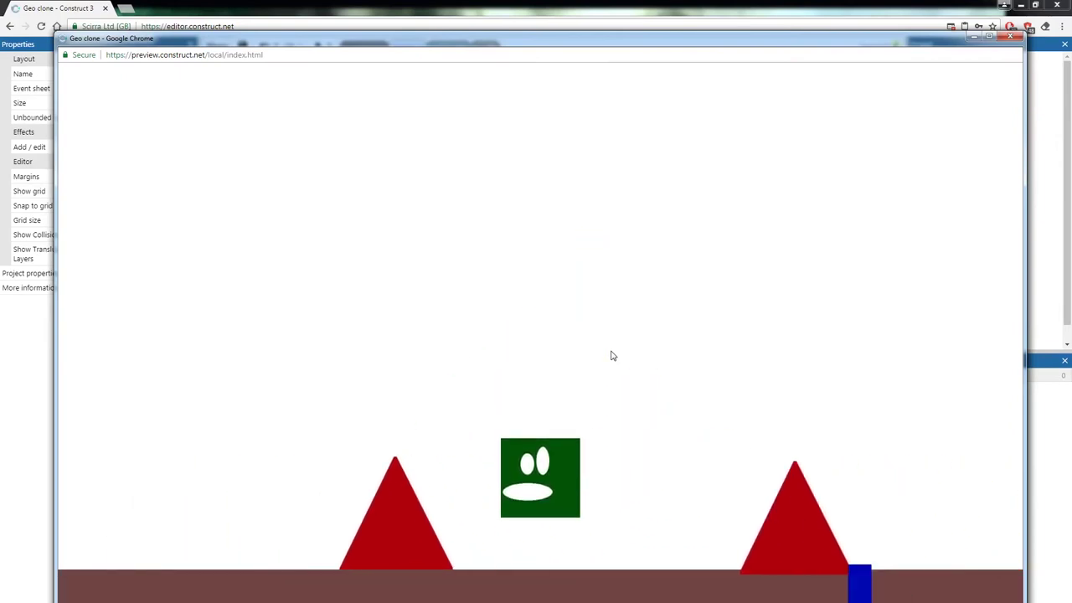
pyautogui.press('space')
pyautogui.press('space')
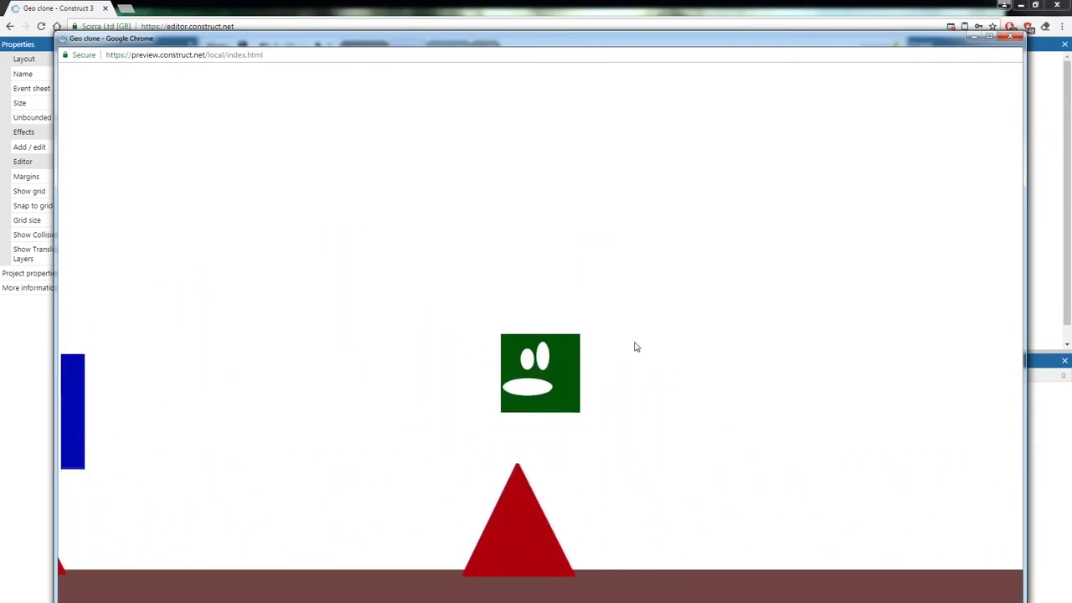
pyautogui.click(1010, 36)
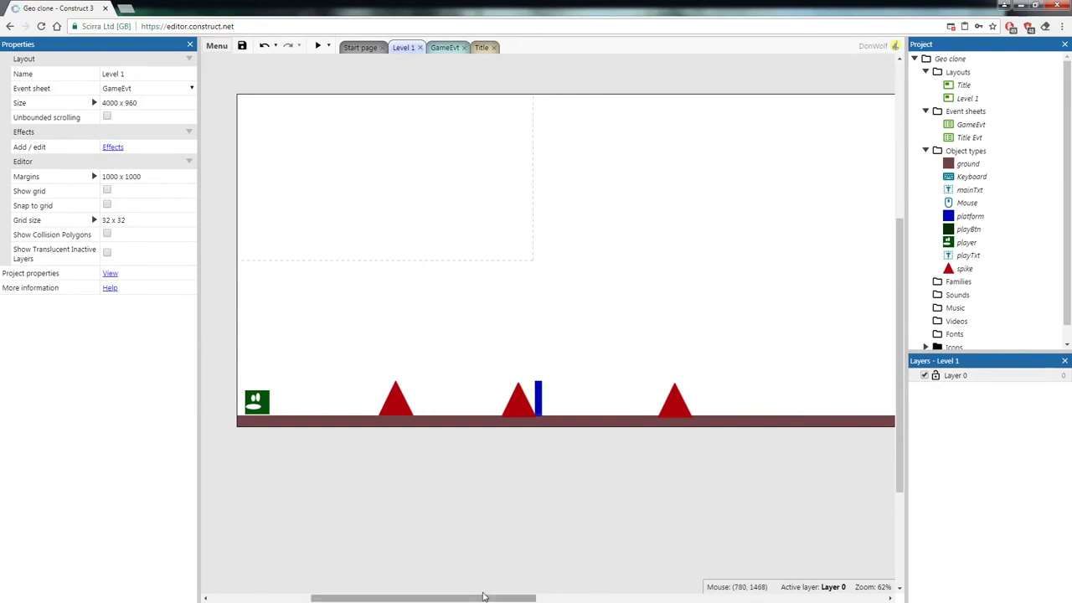
# - Insert a Tiled Background object named "bkg" into the upper area of the Level 1 layout
pyautogui.moveTo(491, 599)
pyautogui.mouseDown()
pyautogui.moveTo(522, 599)
pyautogui.moveTo(500, 600)
pyautogui.mouseUp()
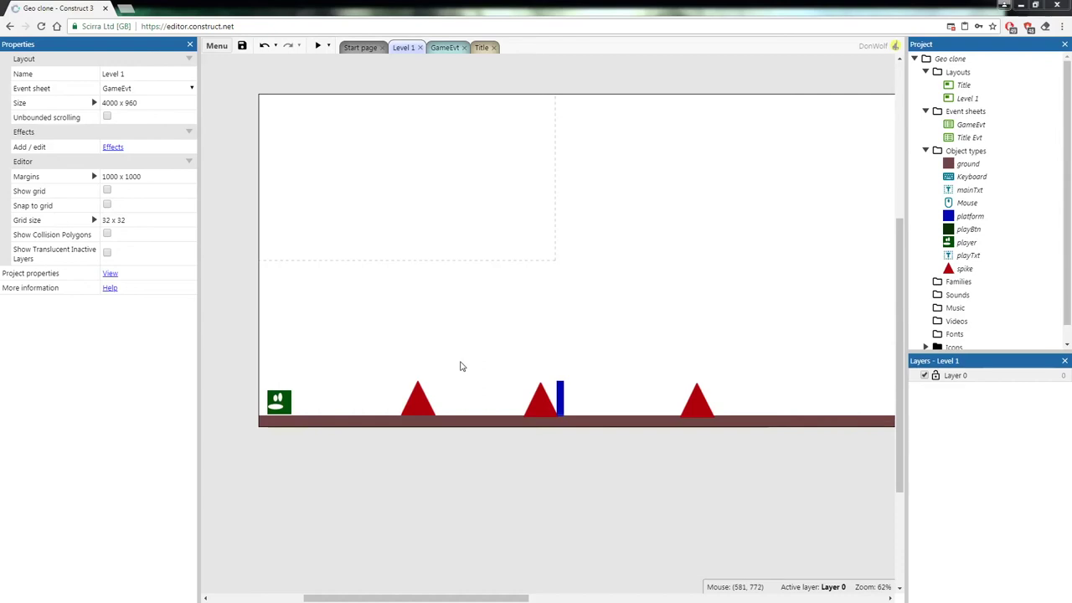
pyautogui.rightClick(376, 231)
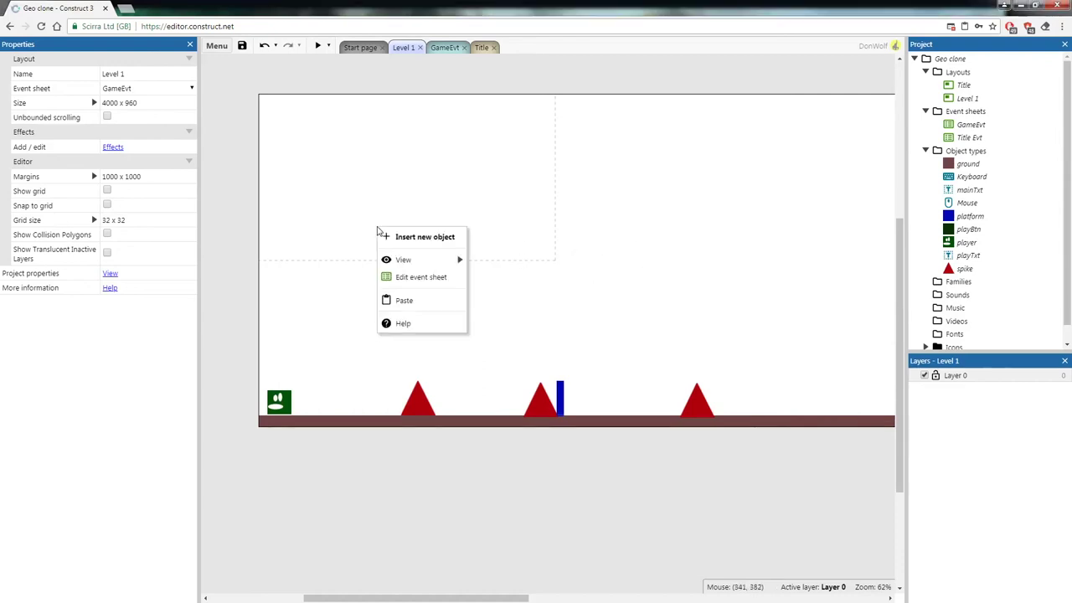
pyautogui.click(387, 232)
pyautogui.moveTo(606, 253); pyautogui.dragTo(611, 296)
pyautogui.click(499, 312)
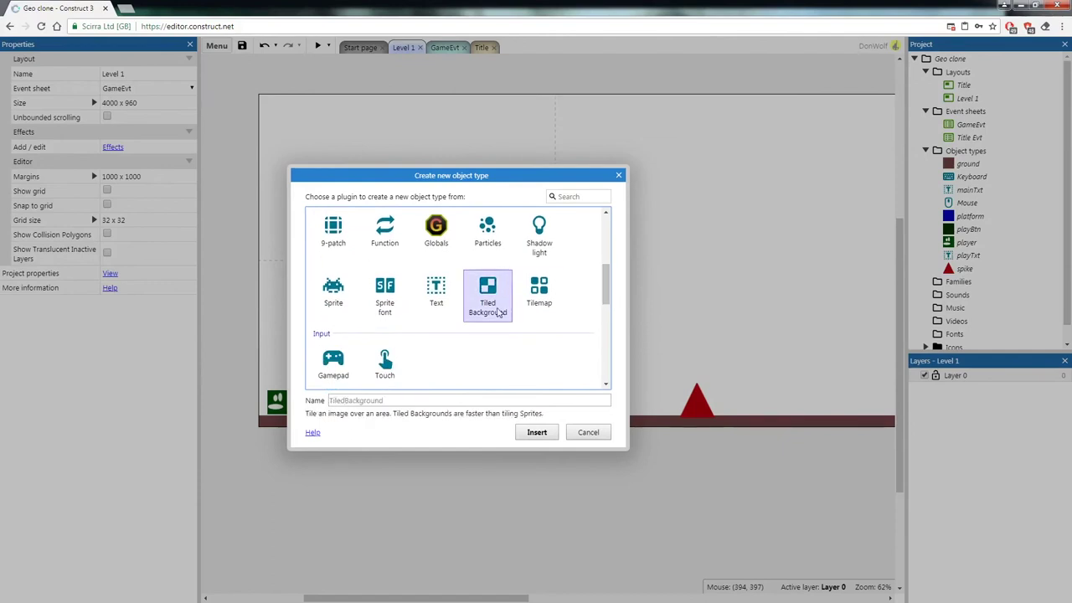
pyautogui.click(419, 401)
pyautogui.write('bkg')
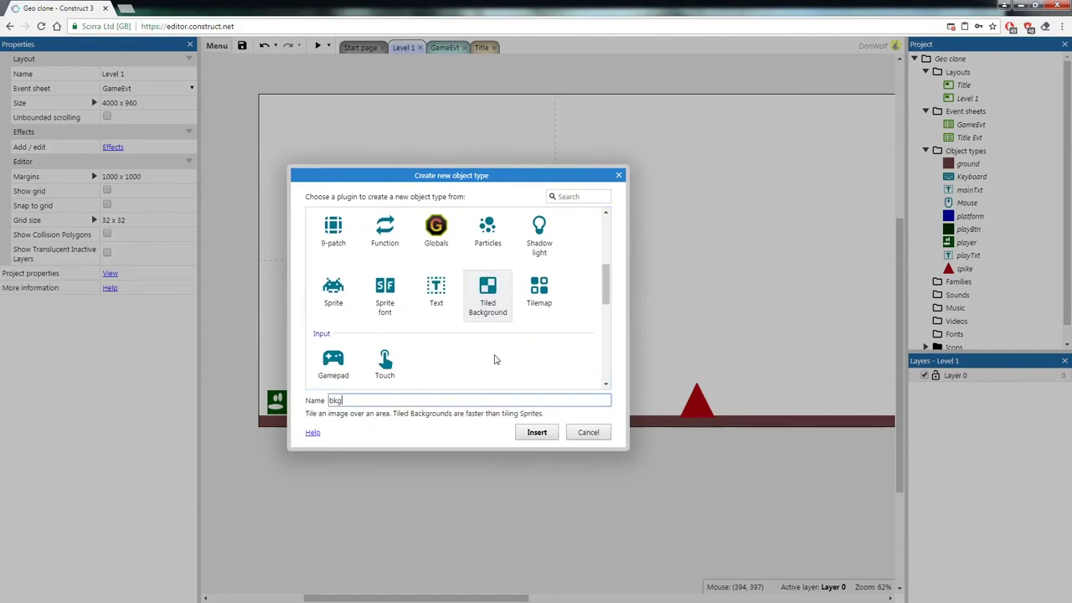
pyautogui.click(537, 432)
pyautogui.click(439, 257)
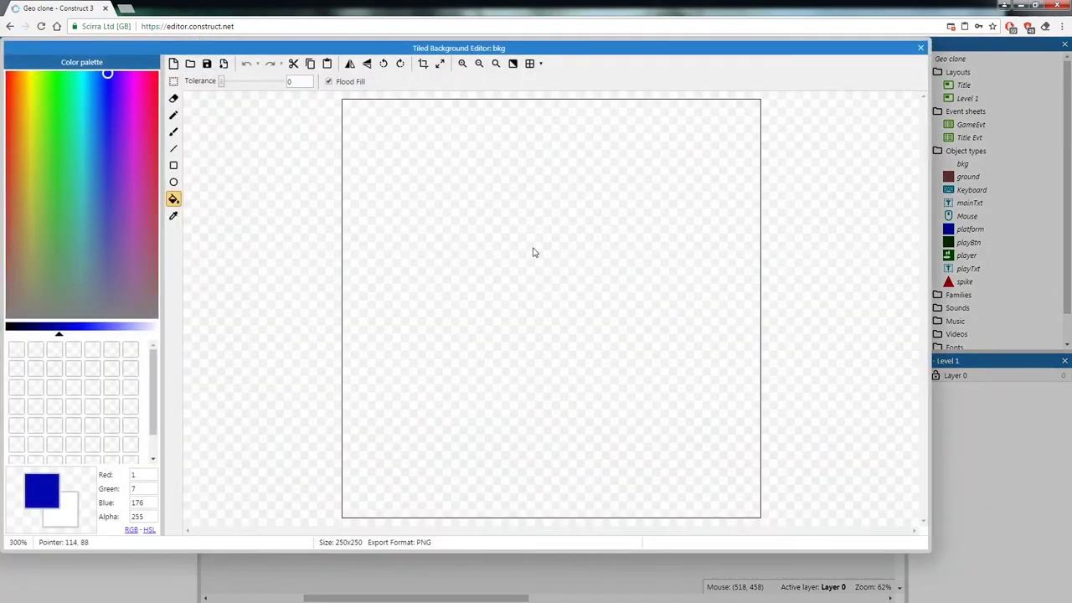
# - Resize the bkg image canvas to 1000 x 960 pixels and fill it with the current dark blue
pyautogui.click(440, 64)
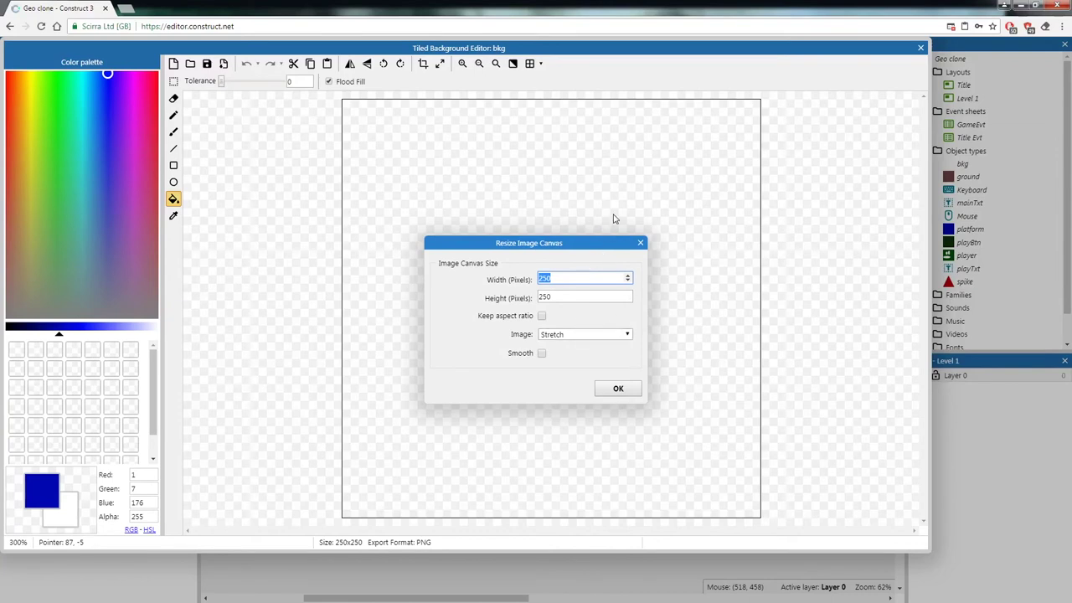
pyautogui.doubleClick(576, 298)
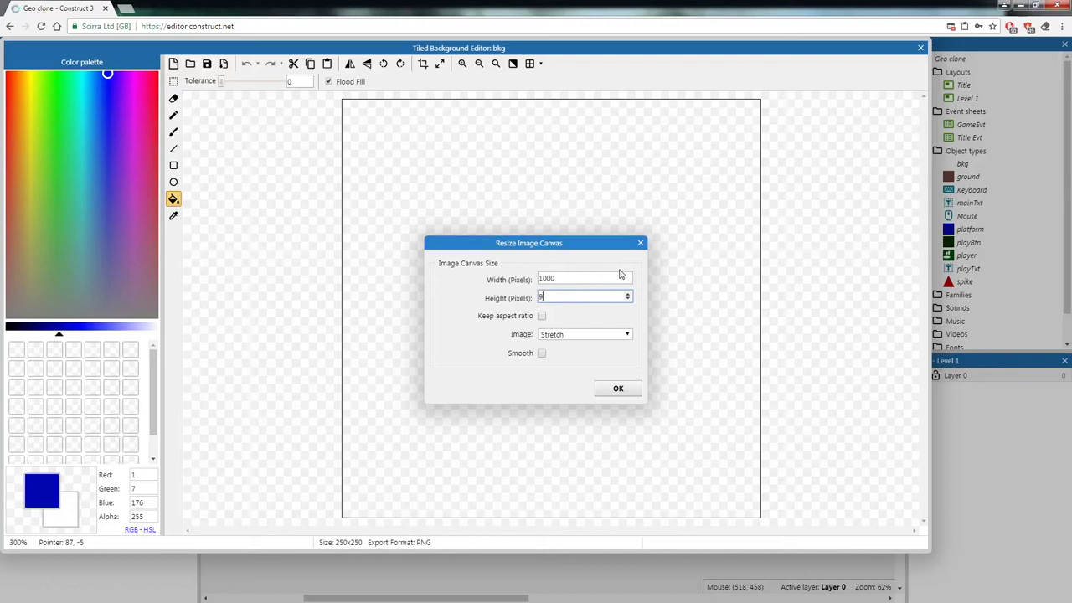
pyautogui.press('Return')
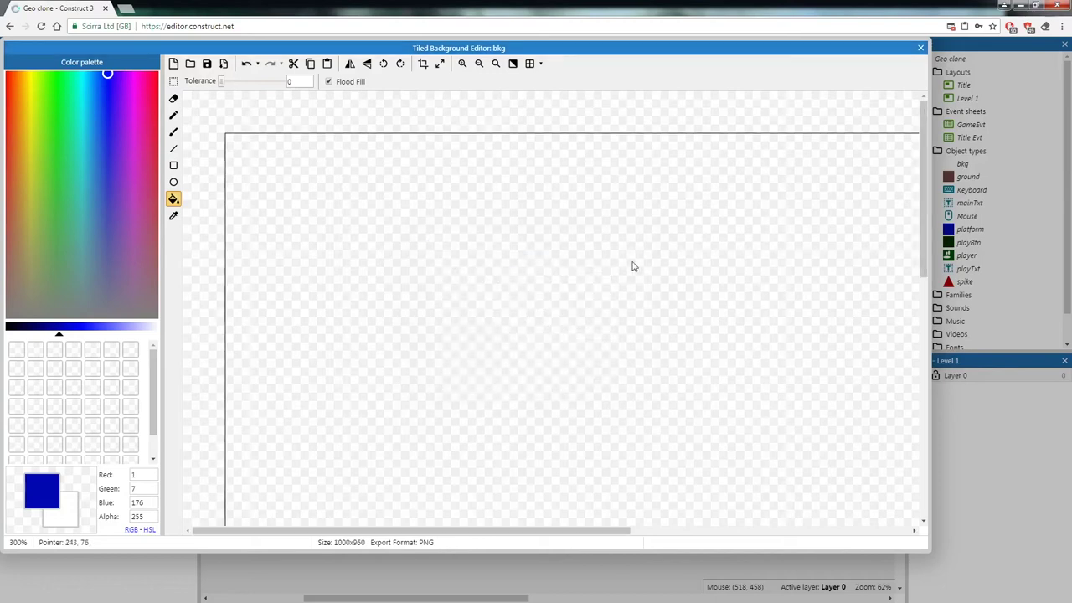
pyautogui.click(479, 63)
pyautogui.click(570, 222)
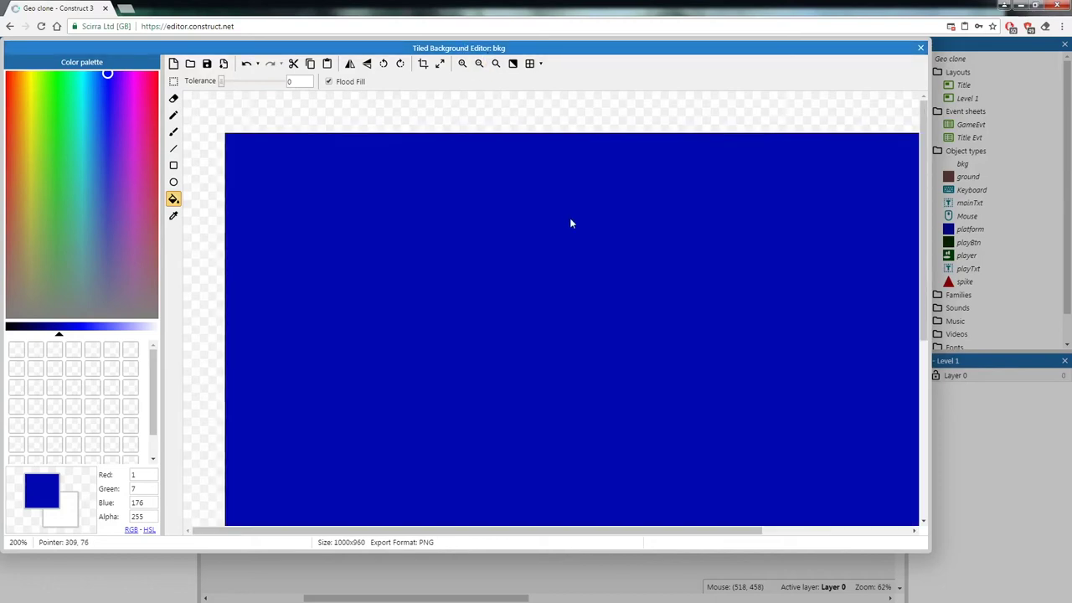
# - Fill the bkg image canvas with light cyan, RGB 133, 248, 248, in place of the dark blue
pyautogui.click(480, 65)
pyautogui.click(481, 65)
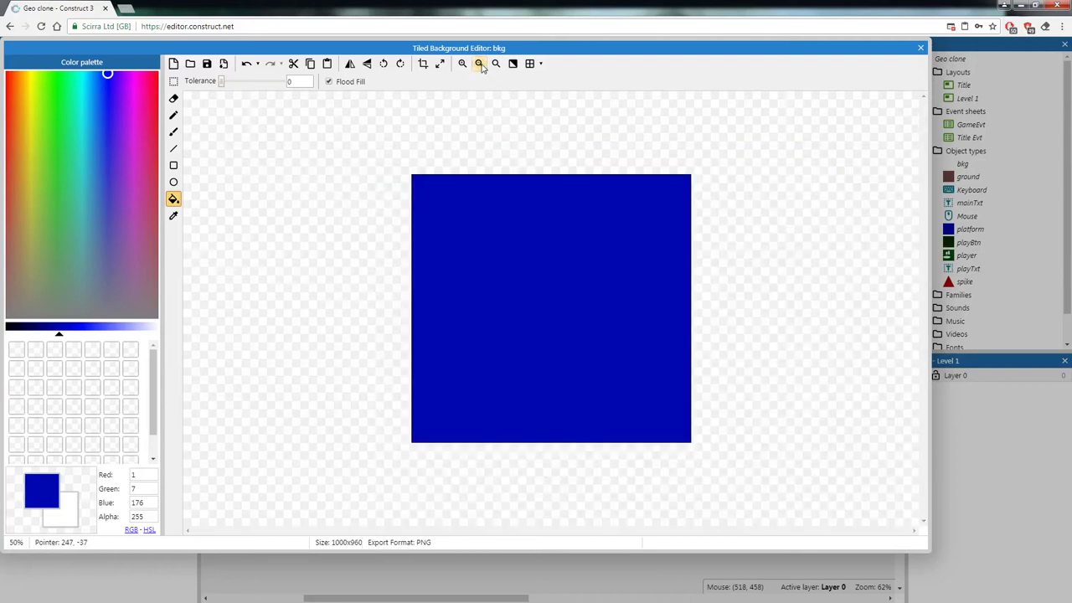
pyautogui.click(462, 63)
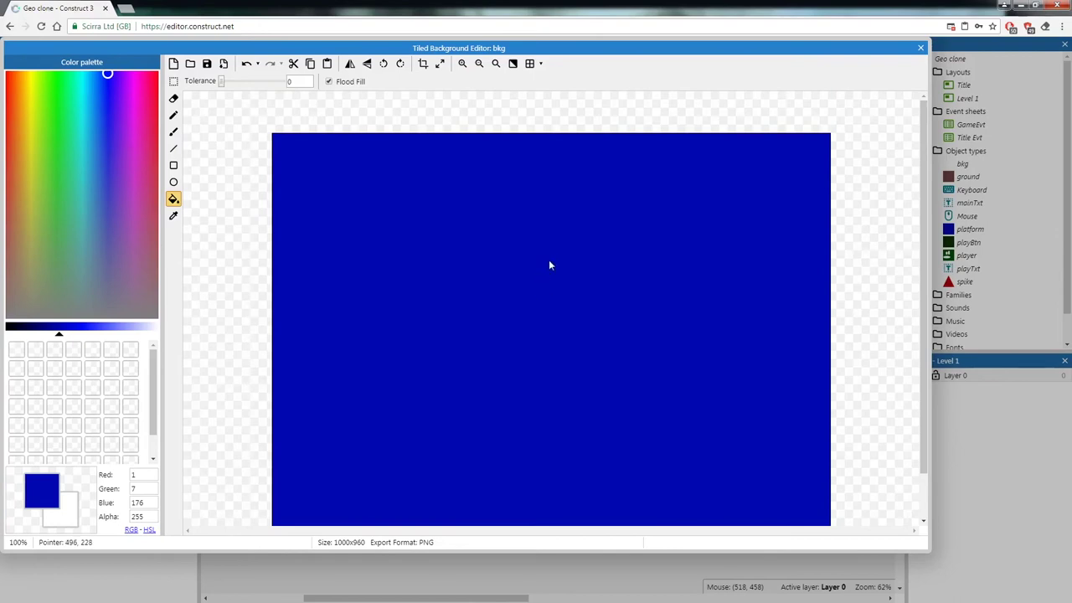
pyautogui.click(82, 94)
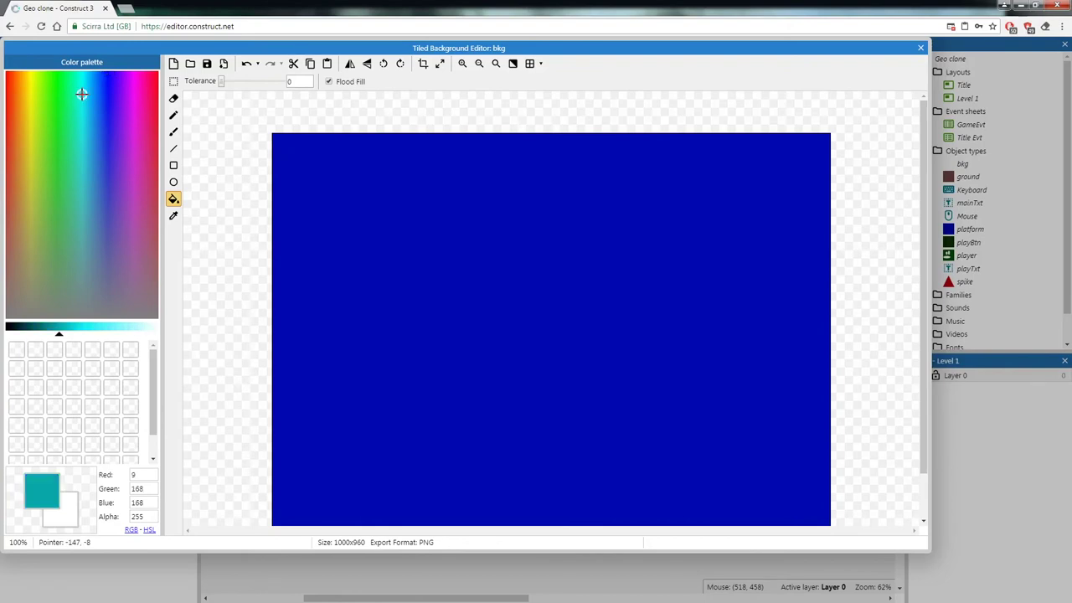
pyautogui.moveTo(102, 332); pyautogui.dragTo(122, 334)
pyautogui.click(440, 234)
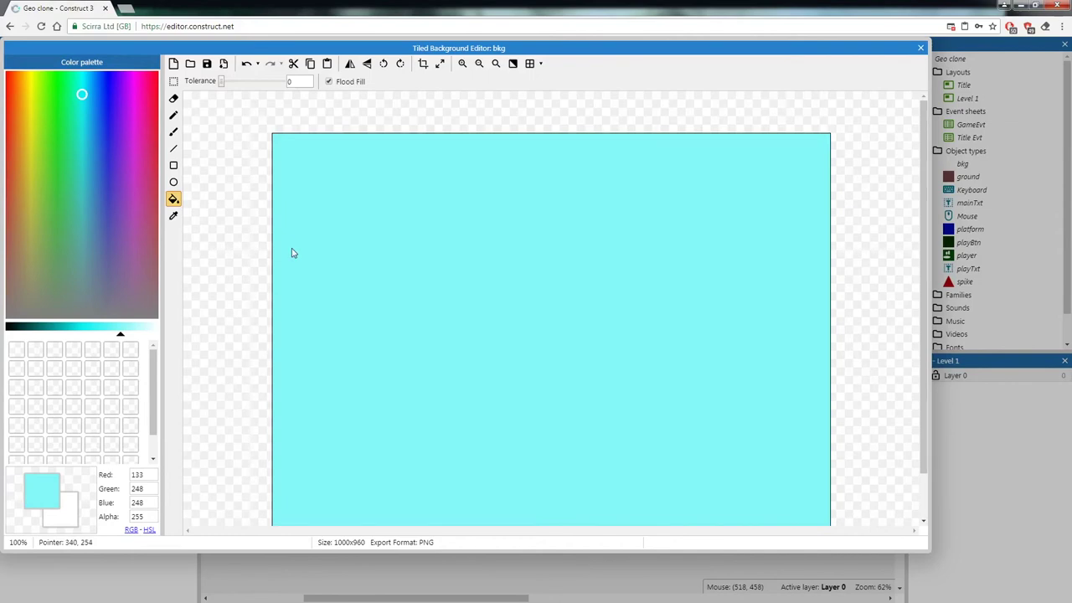
# - Draw two white clouds from overlapping filled ellipses in the upper part of the bkg image
pyautogui.click(152, 334)
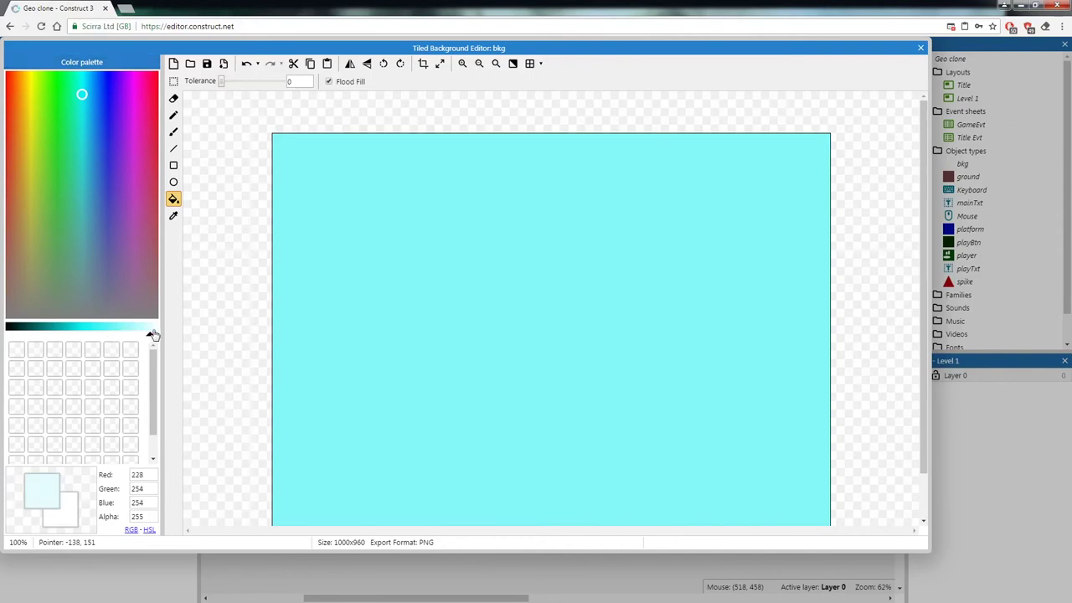
pyautogui.moveTo(153, 338); pyautogui.dragTo(199, 199)
pyautogui.click(173, 182)
pyautogui.moveTo(375, 219)
pyautogui.mouseDown()
pyautogui.moveTo(399, 246)
pyautogui.moveTo(398, 229)
pyautogui.mouseUp()
pyautogui.moveTo(603, 216); pyautogui.dragTo(633, 240)
pyautogui.moveTo(618, 236); pyautogui.dragTo(639, 257)
pyautogui.moveTo(596, 237)
pyautogui.mouseDown()
pyautogui.moveTo(603, 256)
pyautogui.moveTo(581, 224)
pyautogui.moveTo(587, 234)
pyautogui.mouseUp()
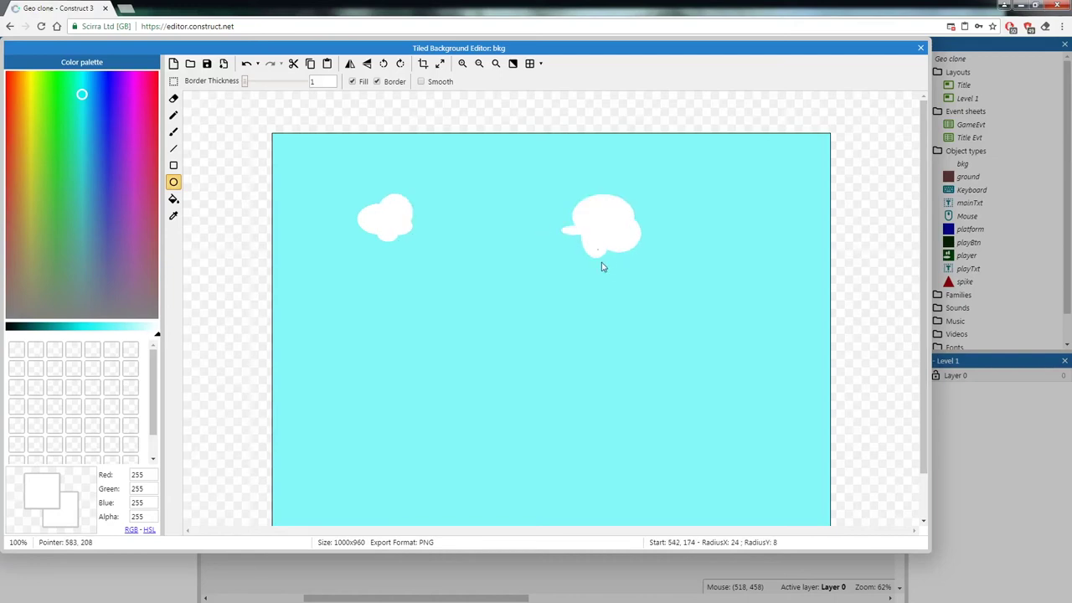
# - Draw two smaller white clouds from ellipses below the first pair, and add another ellipse to the upper-right cloud
pyautogui.moveTo(459, 339); pyautogui.dragTo(460, 353)
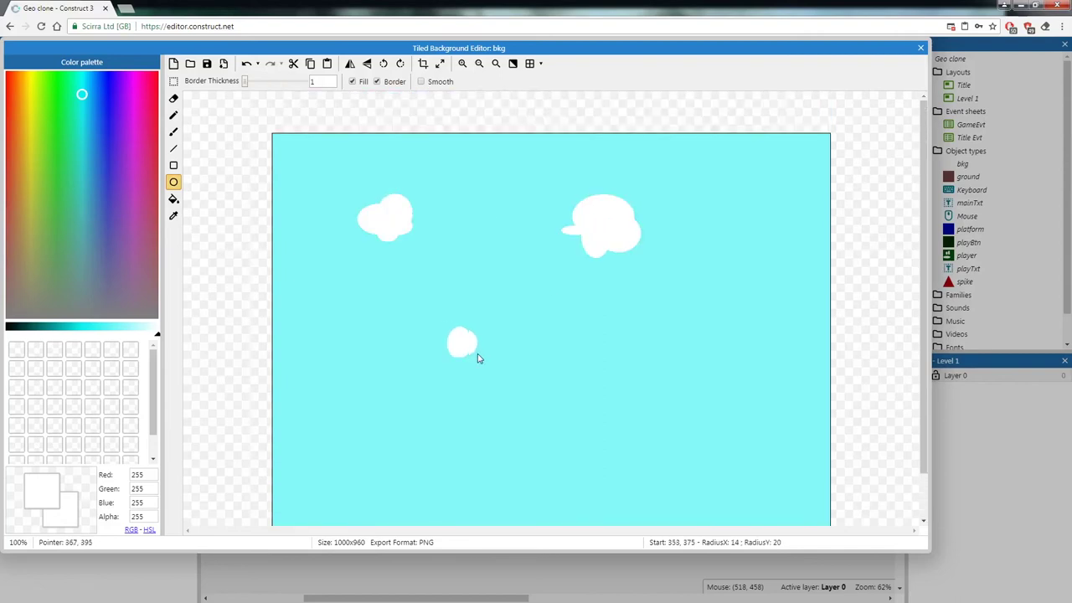
pyautogui.scroll(-3, 477, 358)
pyautogui.scroll(3, 471, 263)
pyautogui.moveTo(435, 341); pyautogui.dragTo(453, 350)
pyautogui.moveTo(574, 239); pyautogui.dragTo(577, 243)
pyautogui.moveTo(727, 361); pyautogui.dragTo(740, 380)
pyautogui.scroll(-3, 720, 385)
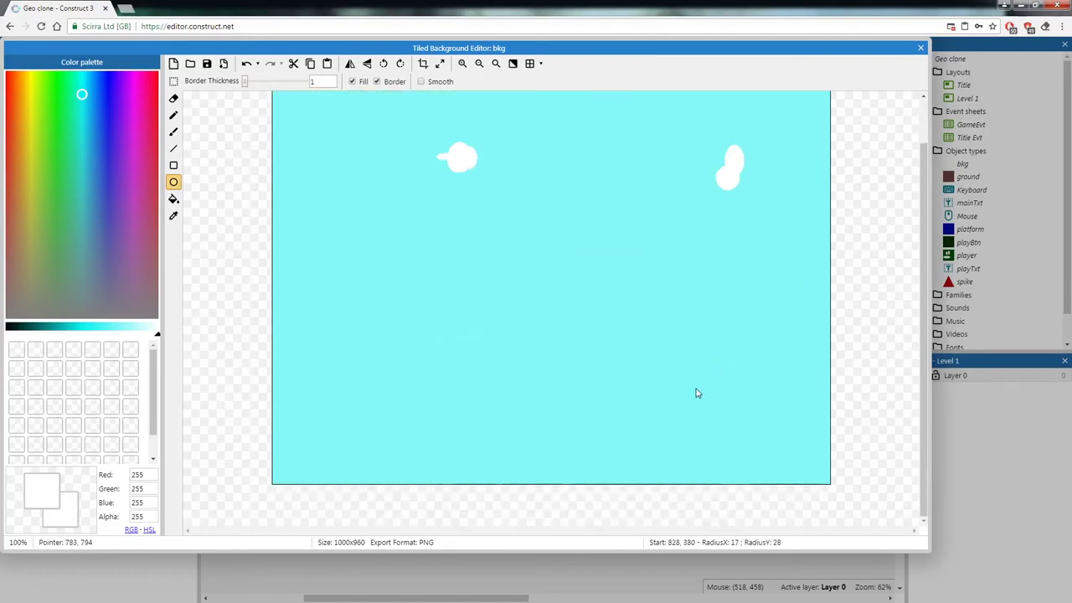
# - Draw two dark brown (RGB 99, 51, 49) rectangular tree trunks on the image's bottom edge, about 46 x 233 and 39 x 161 pixels
pyautogui.click(173, 165)
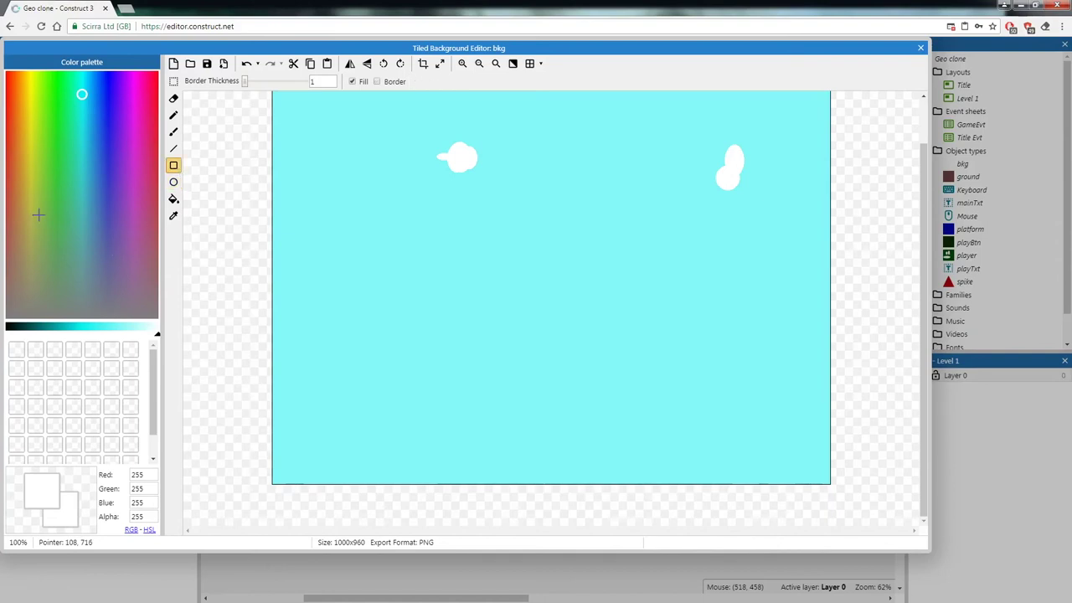
pyautogui.click(50, 326)
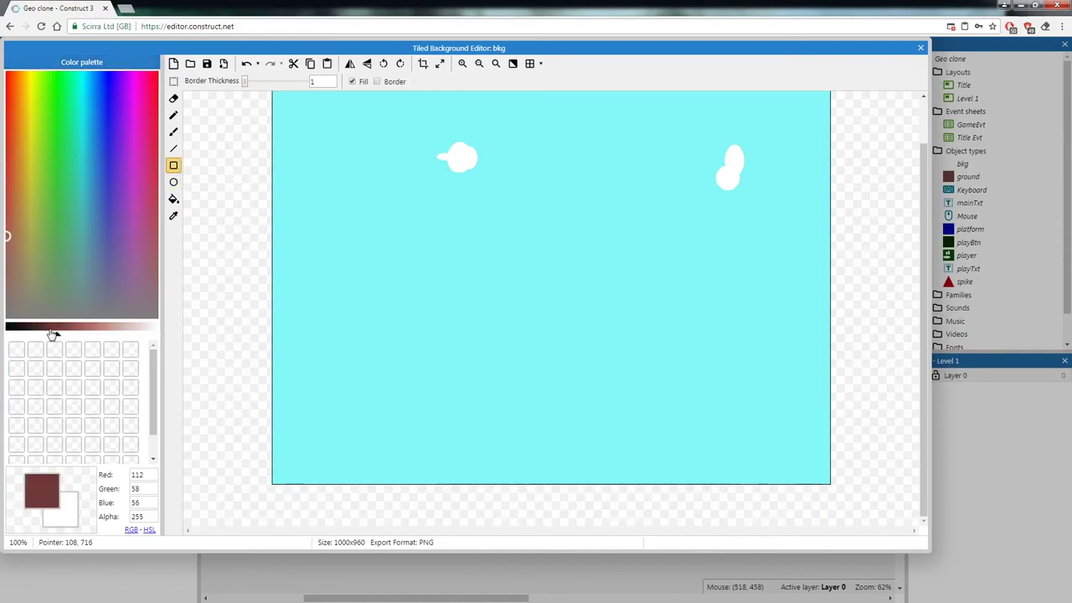
pyautogui.moveTo(393, 419)
pyautogui.mouseDown()
pyautogui.moveTo(411, 480)
pyautogui.moveTo(402, 495)
pyautogui.moveTo(413, 496)
pyautogui.mouseUp()
pyautogui.moveTo(646, 412); pyautogui.dragTo(667, 503)
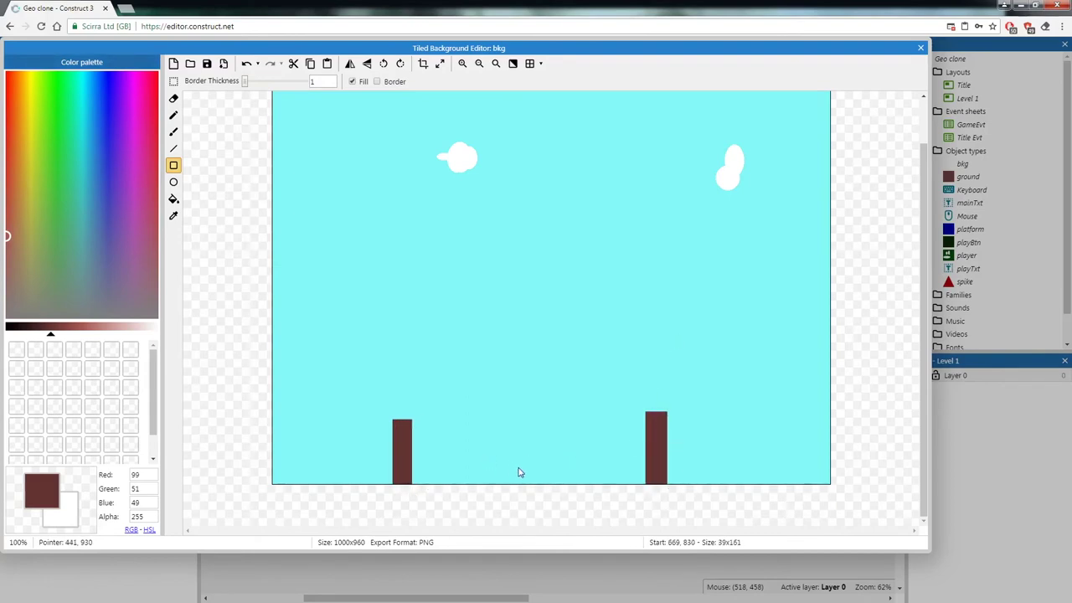
pyautogui.moveTo(390, 370); pyautogui.dragTo(421, 505)
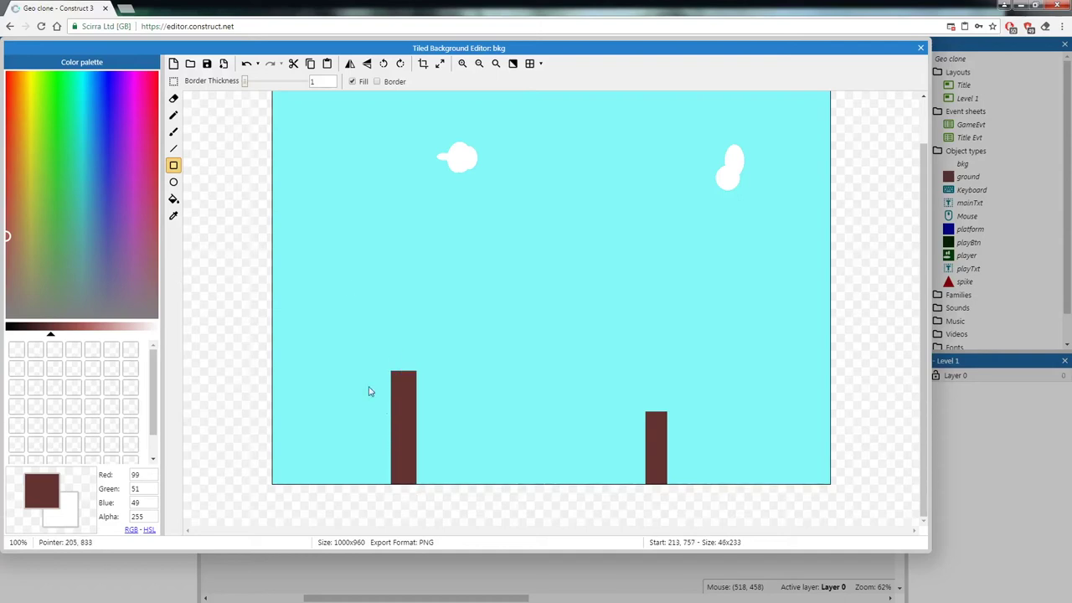
# - Draw light green (RGB 117, 250, 102) foliage from overlapping ellipses on top of the taller tree trunk
pyautogui.click(53, 82)
pyautogui.click(109, 333)
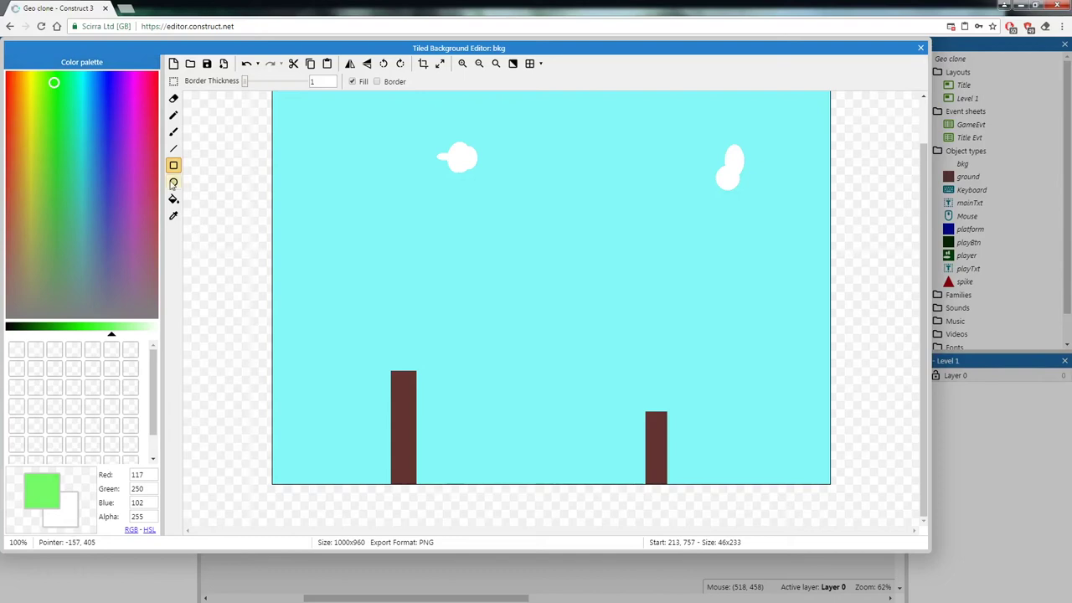
pyautogui.click(173, 183)
pyautogui.moveTo(376, 355); pyautogui.dragTo(420, 405)
pyautogui.moveTo(396, 304); pyautogui.dragTo(442, 384)
# - Draw foliage from overlapping light green ellipses on top of the shorter tree trunk
pyautogui.moveTo(638, 398); pyautogui.dragTo(669, 429)
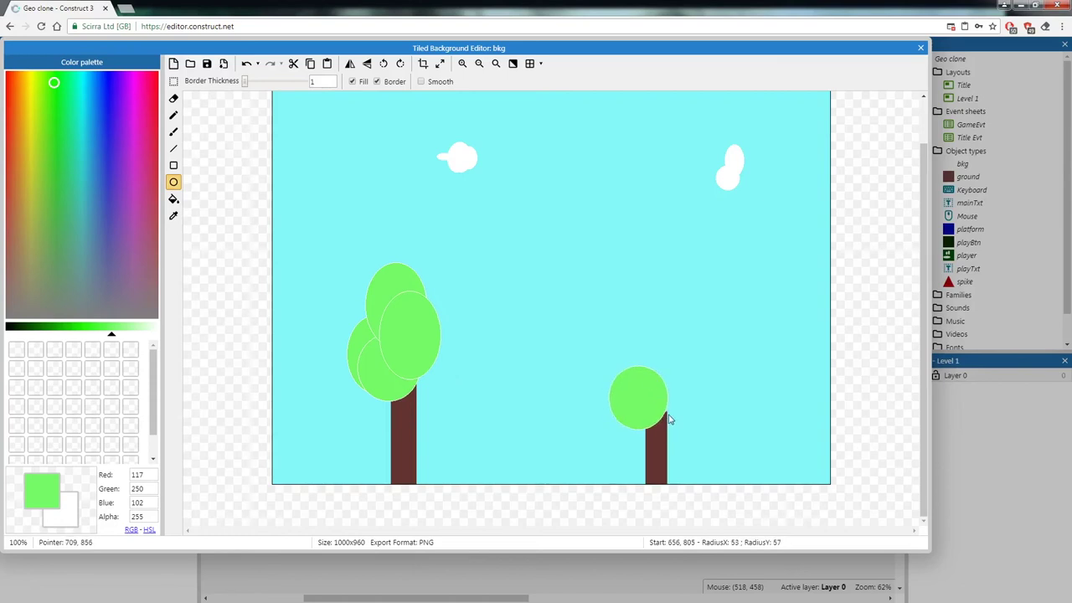
pyautogui.moveTo(649, 390); pyautogui.dragTo(686, 436)
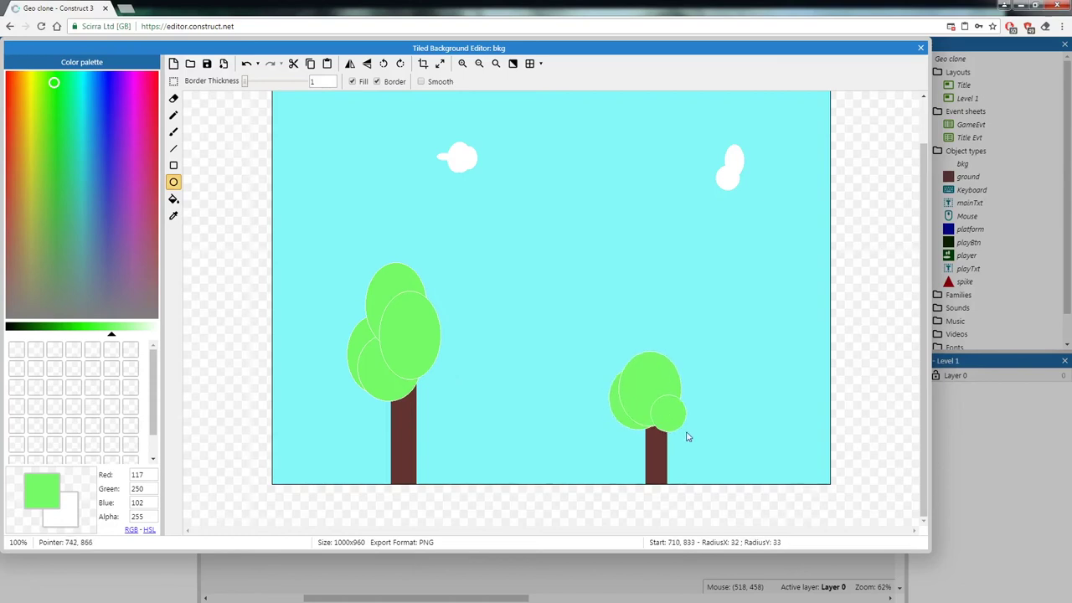
pyautogui.moveTo(673, 368); pyautogui.dragTo(687, 396)
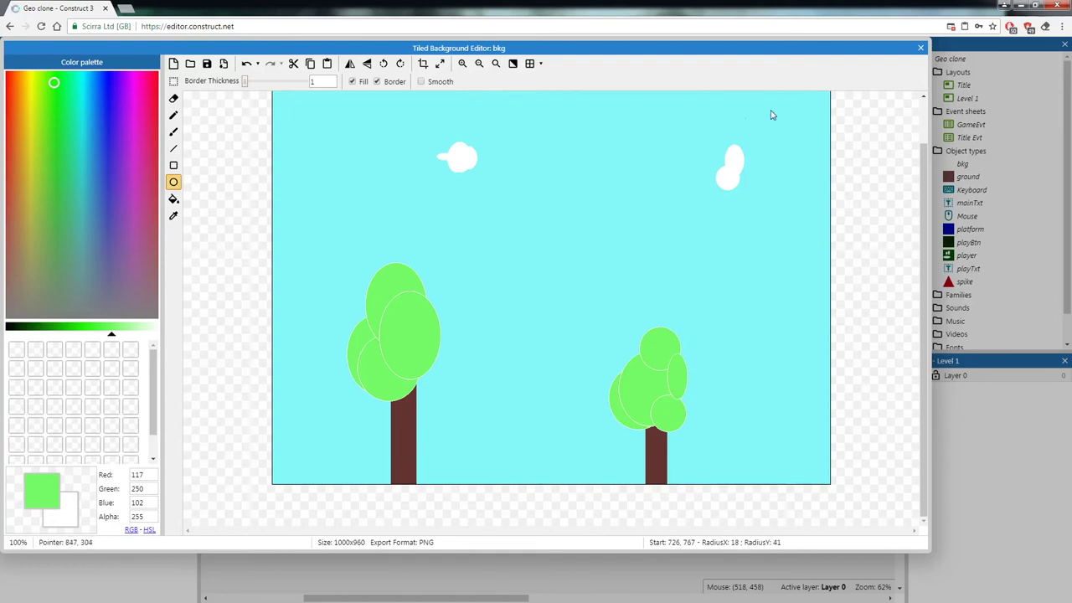
# - Close the image editor and set the bkg object's position to 0, 0 in the Level 1 layout
pyautogui.click(919, 47)
pyautogui.click(529, 220)
pyautogui.moveTo(461, 273); pyautogui.dragTo(426, 224)
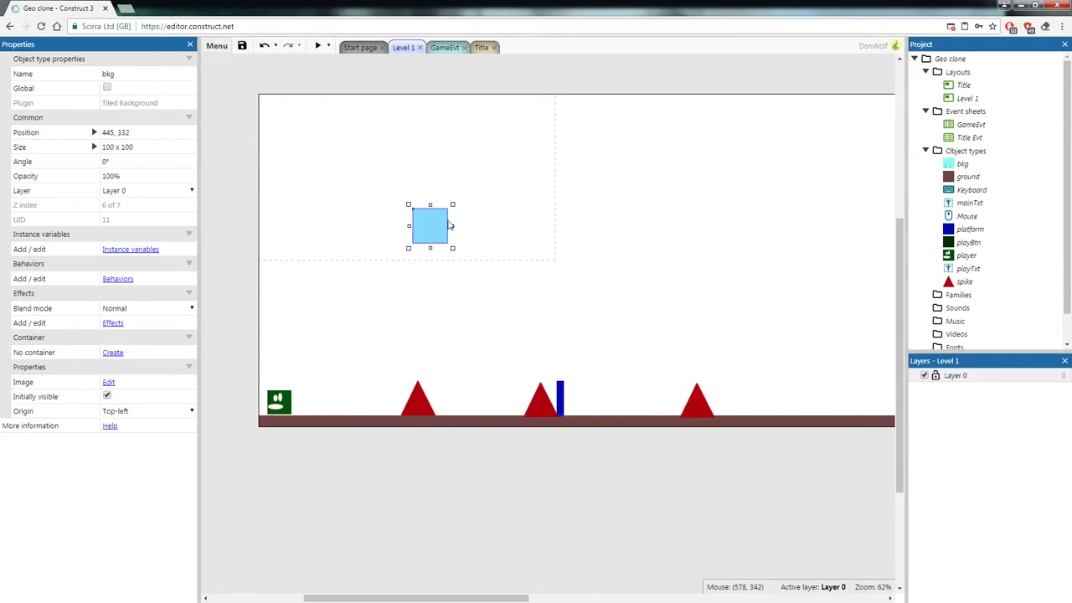
pyautogui.click(402, 170)
pyautogui.click(429, 223)
pyautogui.click(152, 132)
pyautogui.write('0')
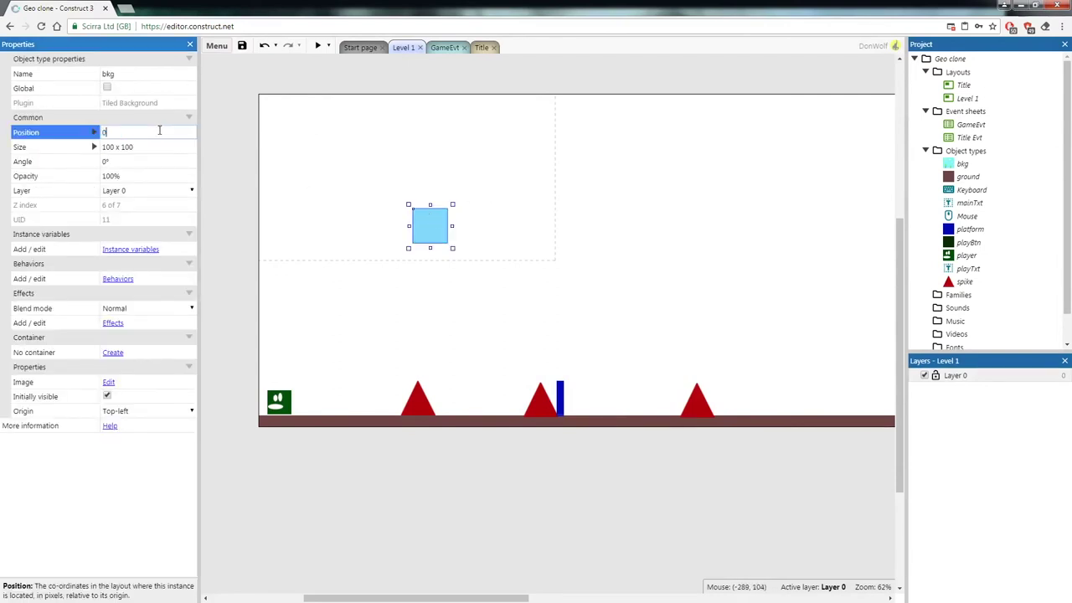
pyautogui.press('Tab')
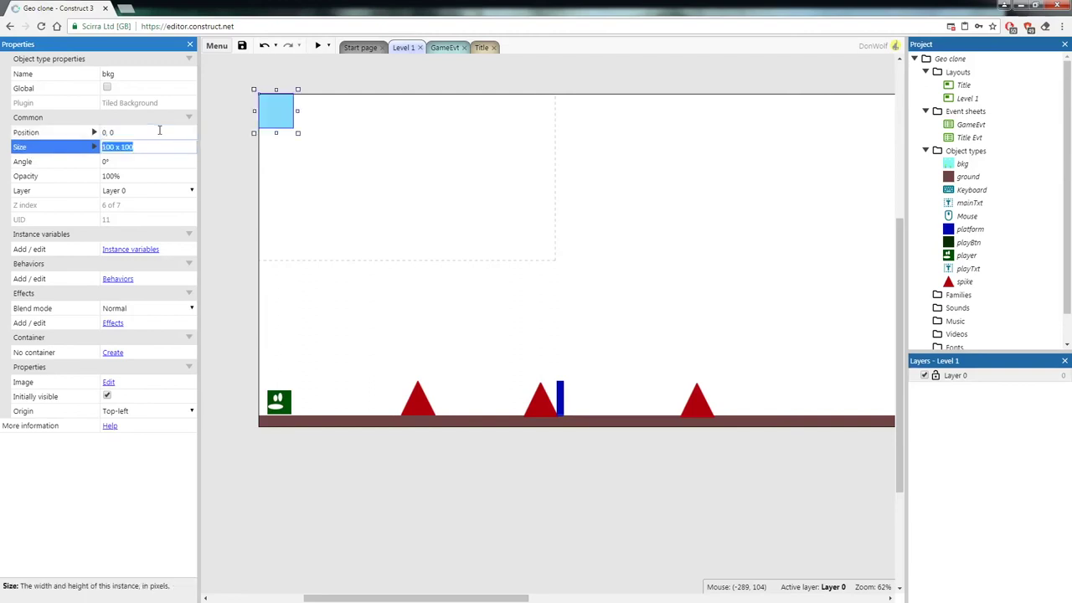
# - Set the bkg object's size to 4000 x 960 so it covers the whole layout
pyautogui.click(325, 88)
pyautogui.click(285, 122)
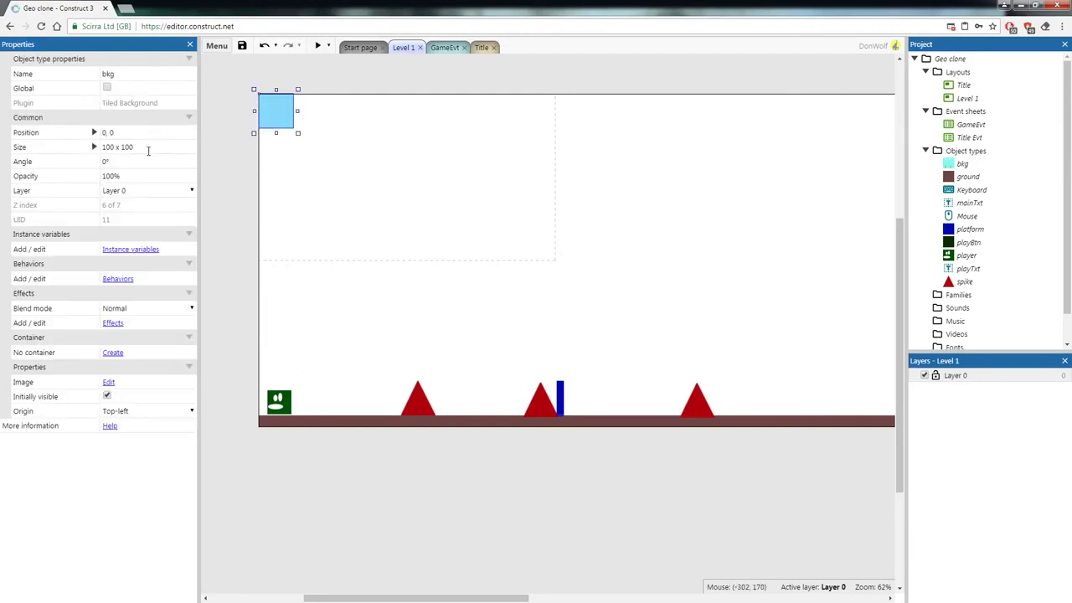
pyautogui.click(136, 147)
pyautogui.write('40')
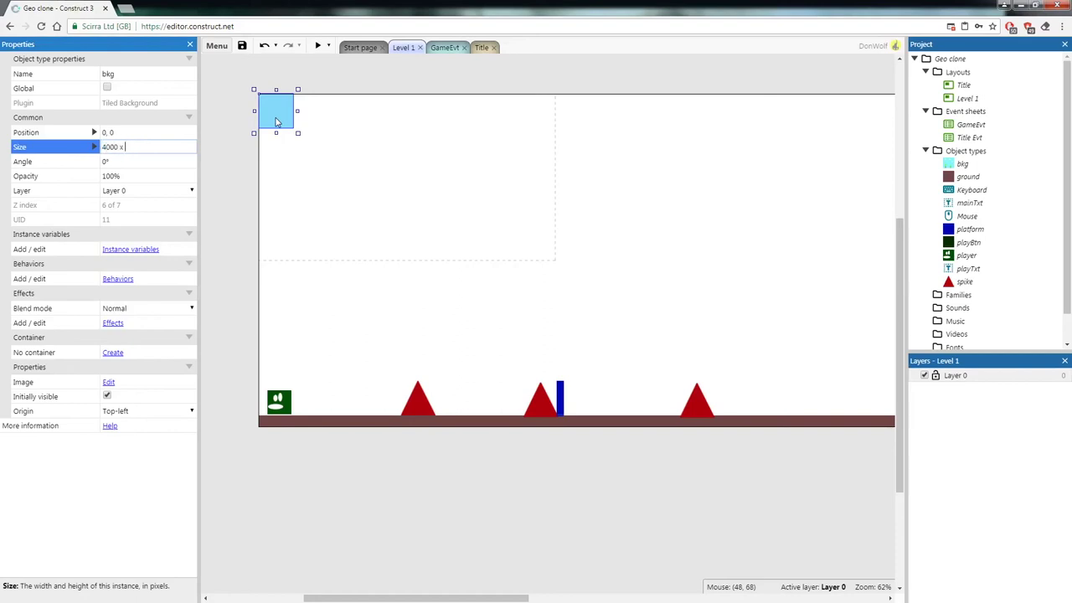
pyautogui.press('Tab')
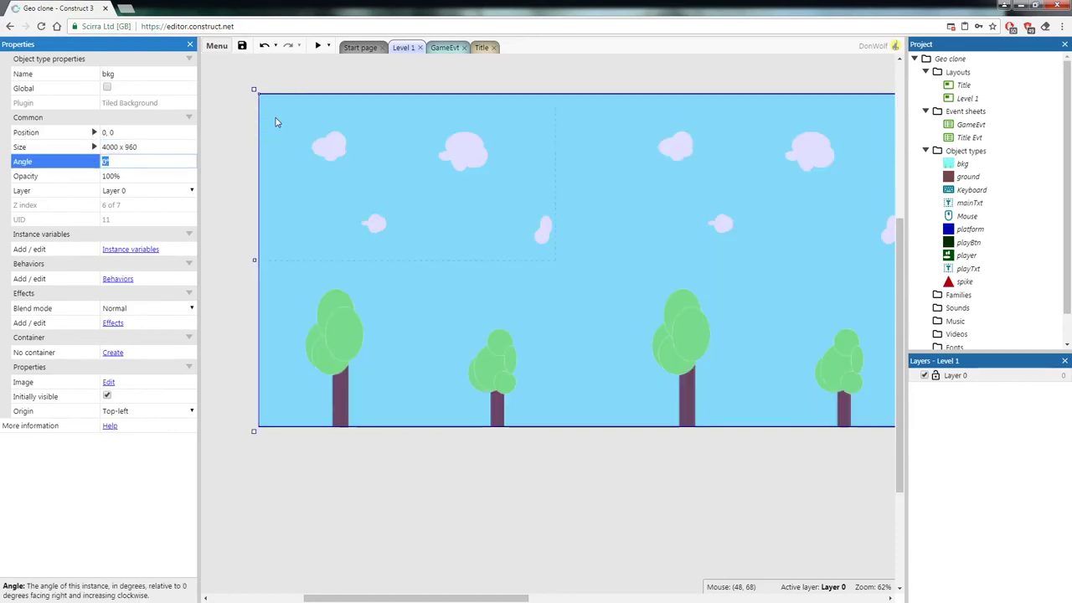
# - Send the bkg object to the bottom of its layer, behind the player, spikes, platform and ground
pyautogui.rightClick(435, 227)
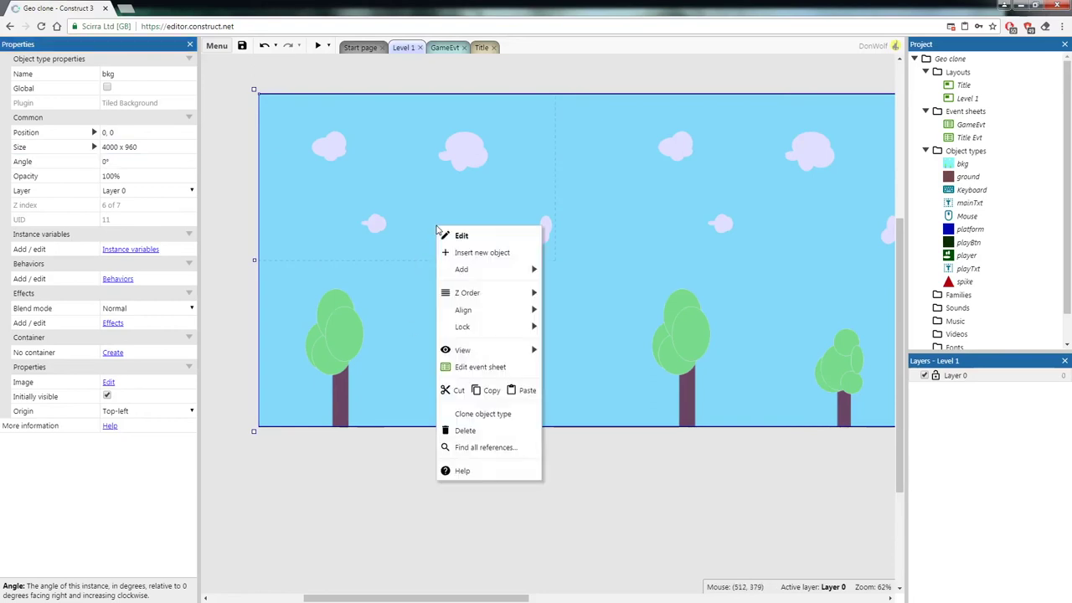
pyautogui.moveTo(523, 295)
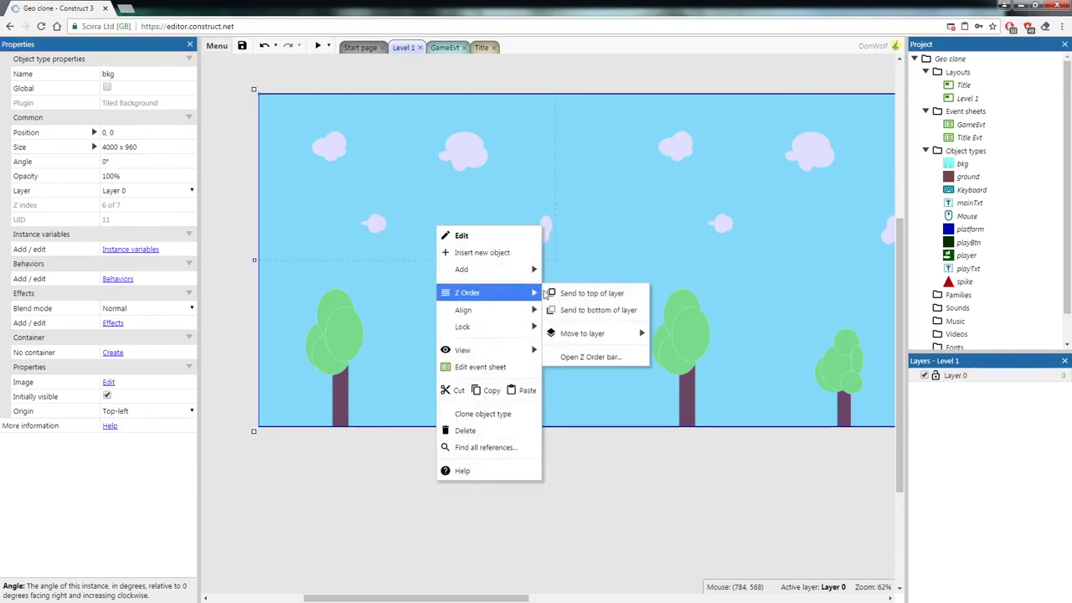
pyautogui.click(584, 311)
pyautogui.click(540, 484)
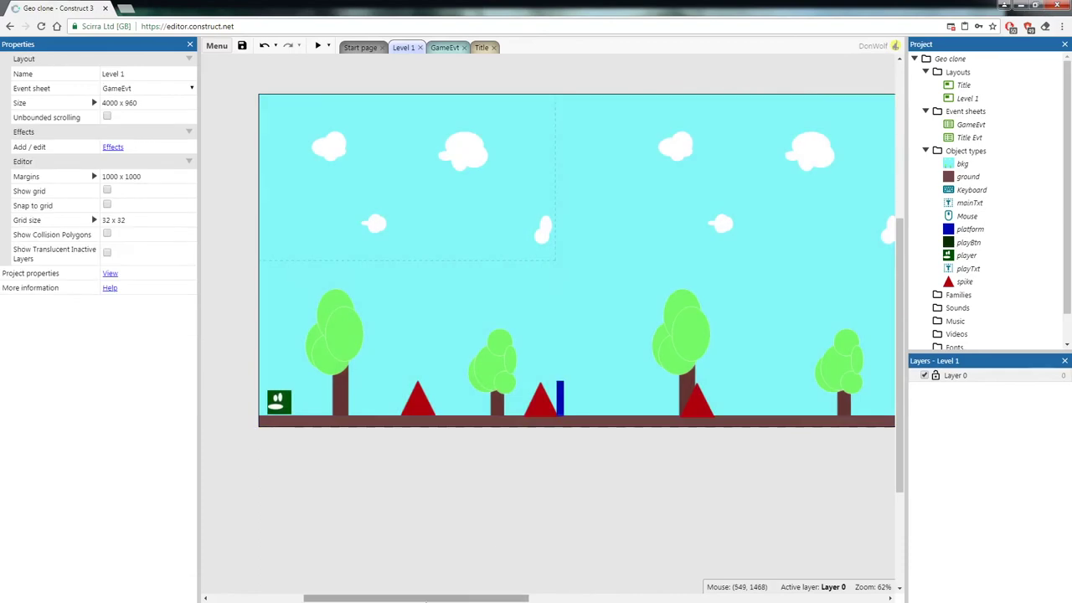
pyautogui.moveTo(420, 596)
pyautogui.mouseDown()
pyautogui.moveTo(465, 596)
pyautogui.moveTo(418, 596)
pyautogui.mouseUp()
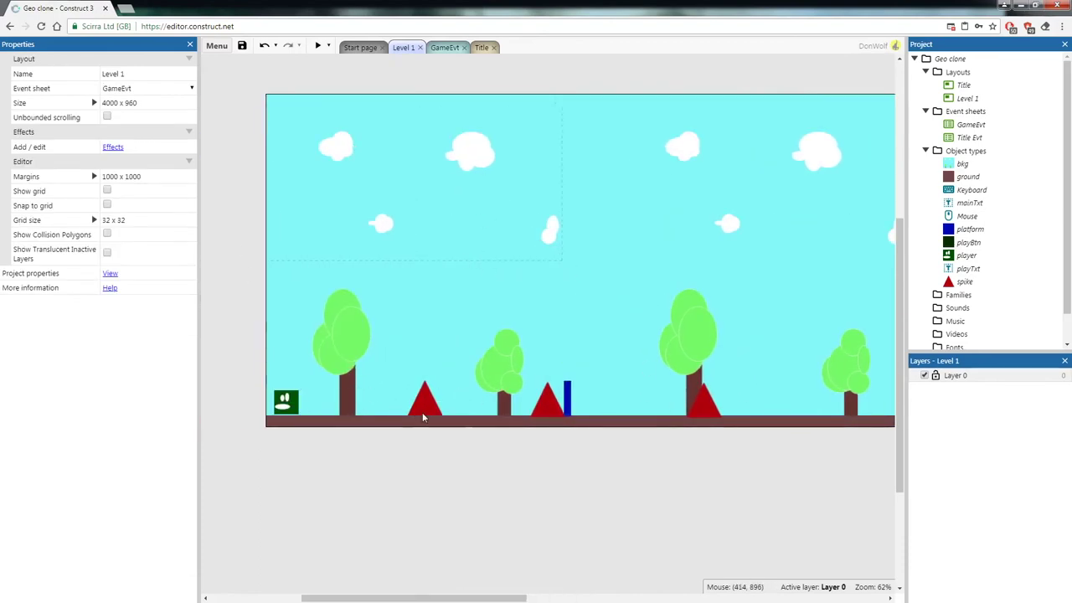
# - Try out locking the bkg object in the layout and release the lock again
pyautogui.rightClick(411, 240)
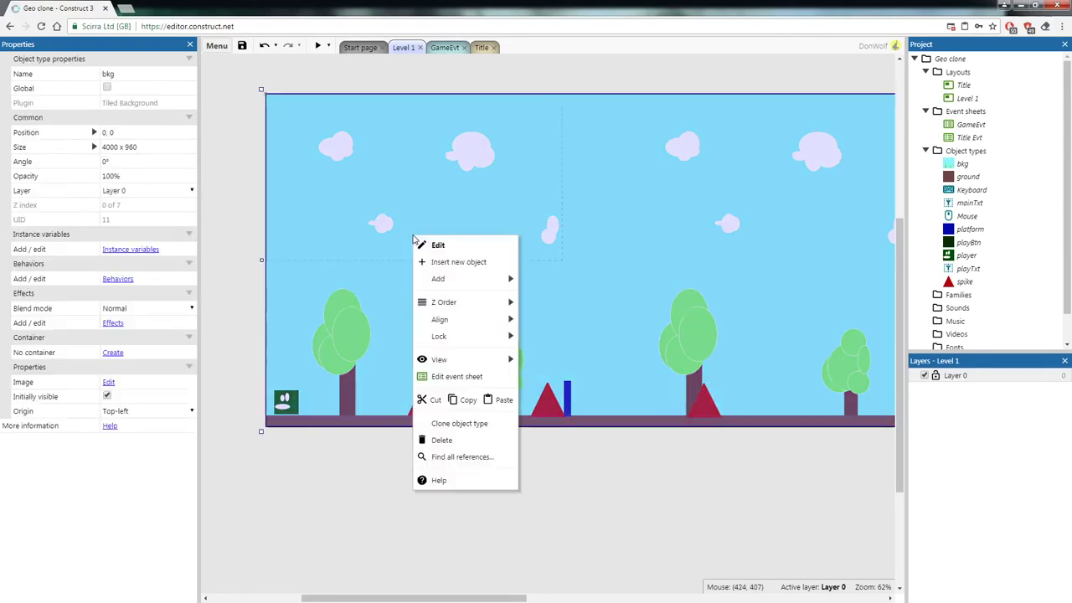
pyautogui.moveTo(474, 339)
pyautogui.click(569, 337)
pyautogui.click(588, 543)
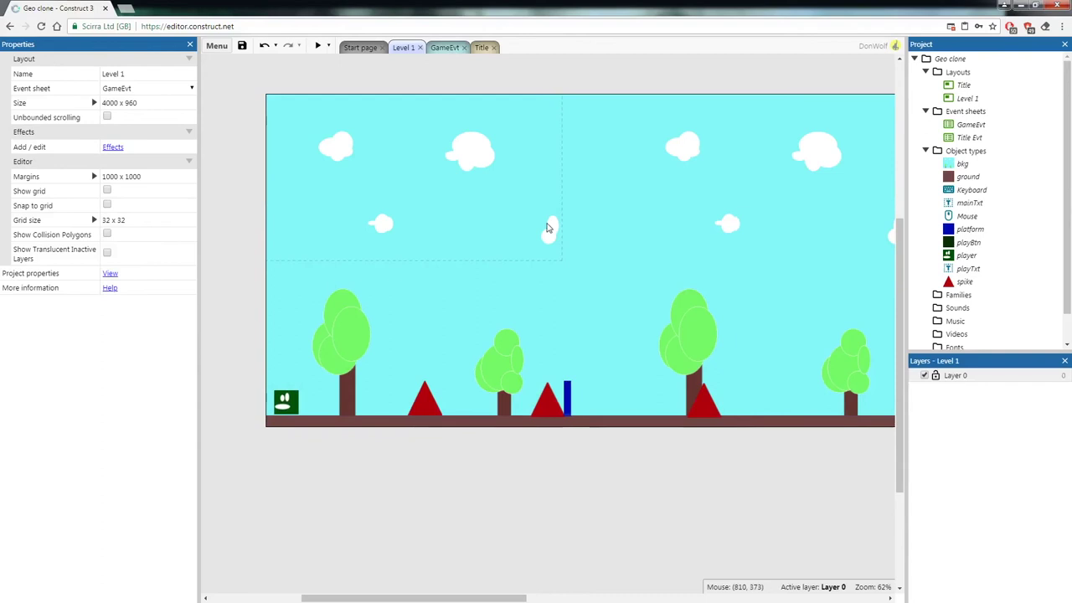
pyautogui.rightClick(467, 188)
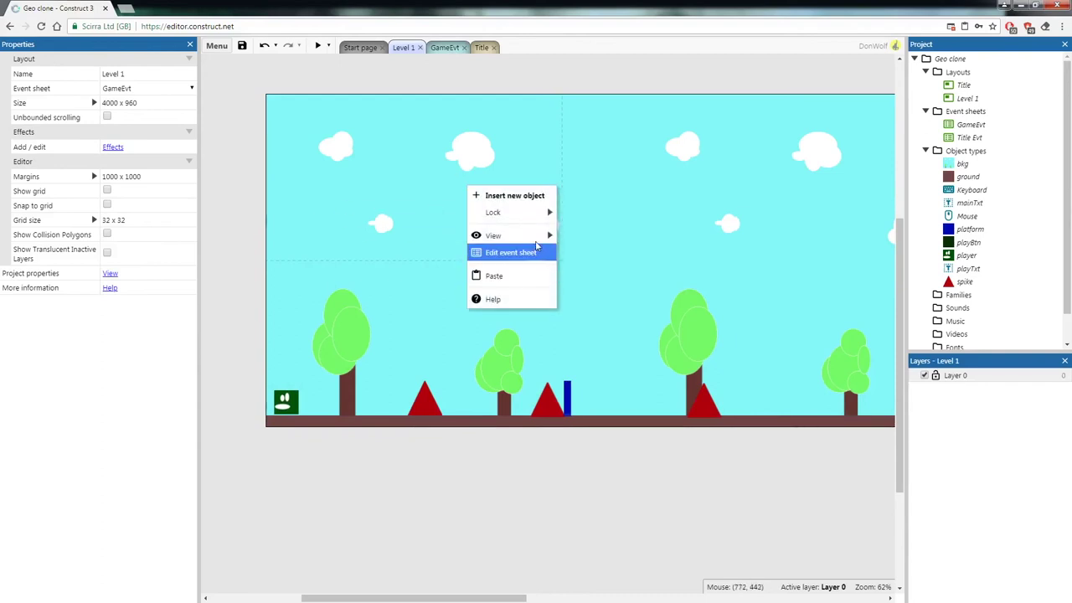
pyautogui.moveTo(536, 212)
pyautogui.click(579, 231)
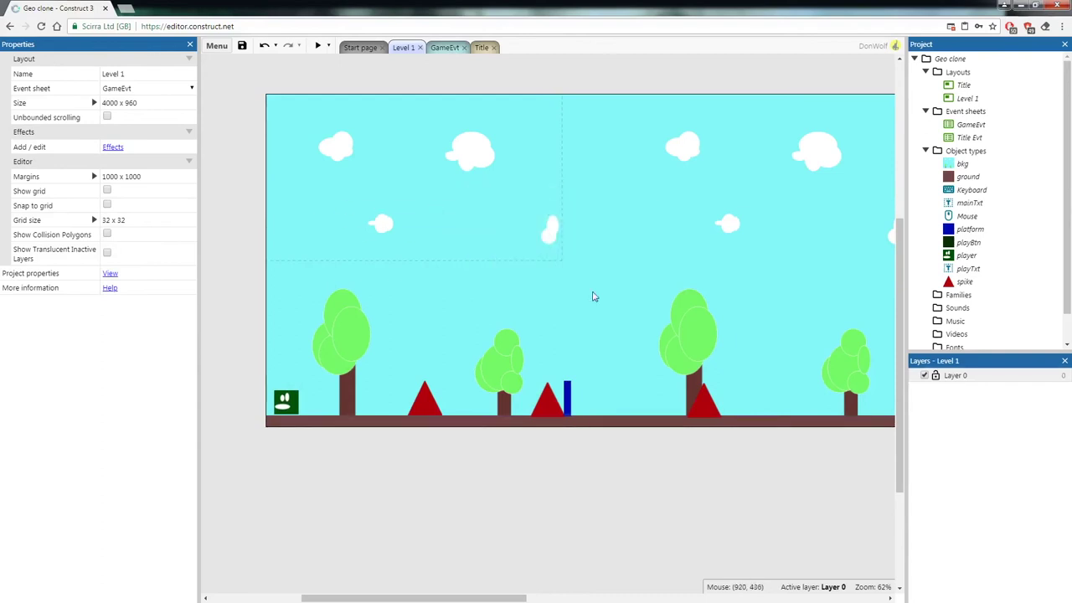
# - Send the bkg object to the bottom of the layer again and lock it against selection
pyautogui.click(481, 252)
pyautogui.rightClick(463, 205)
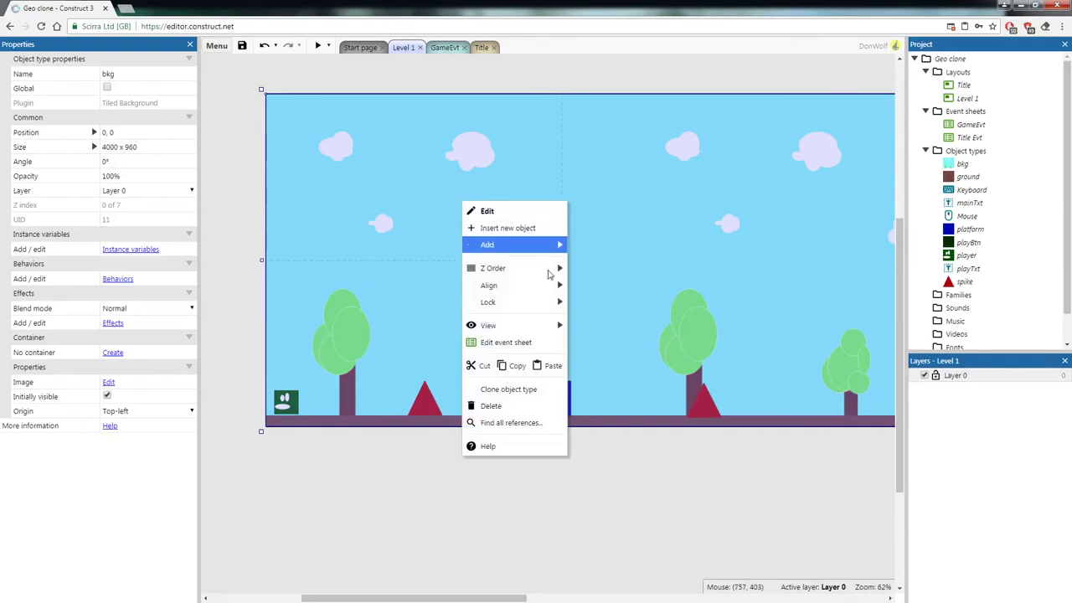
pyautogui.moveTo(557, 268)
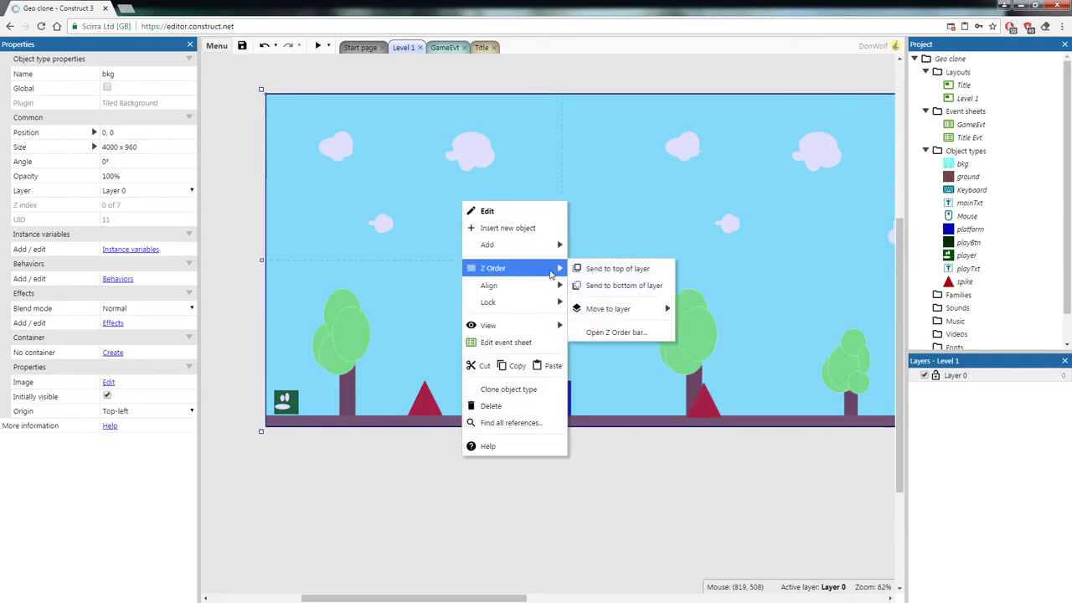
pyautogui.click(622, 290)
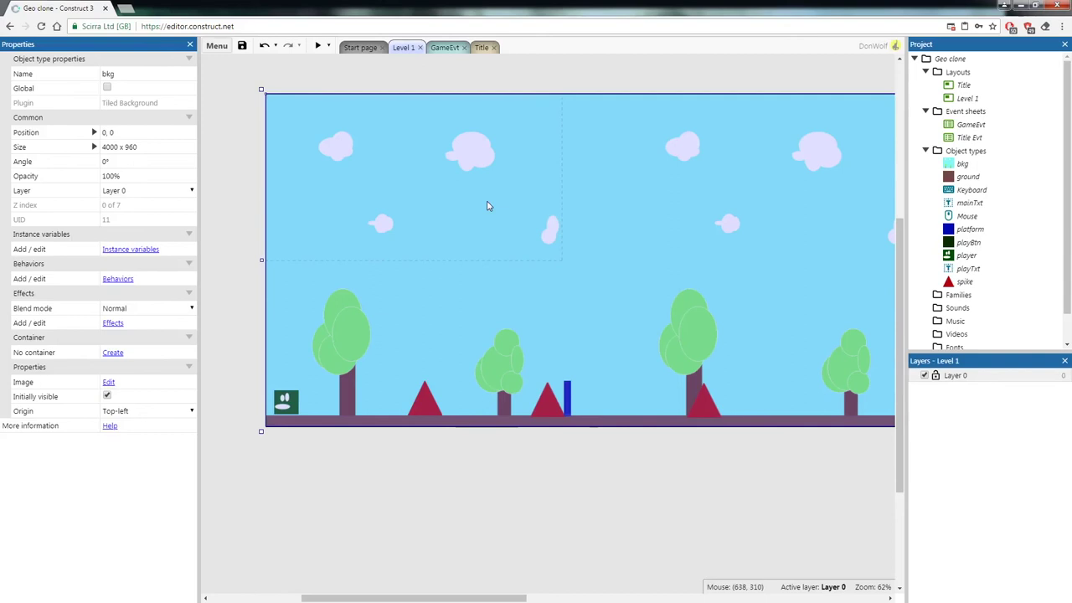
pyautogui.rightClick(489, 205)
pyautogui.moveTo(571, 303)
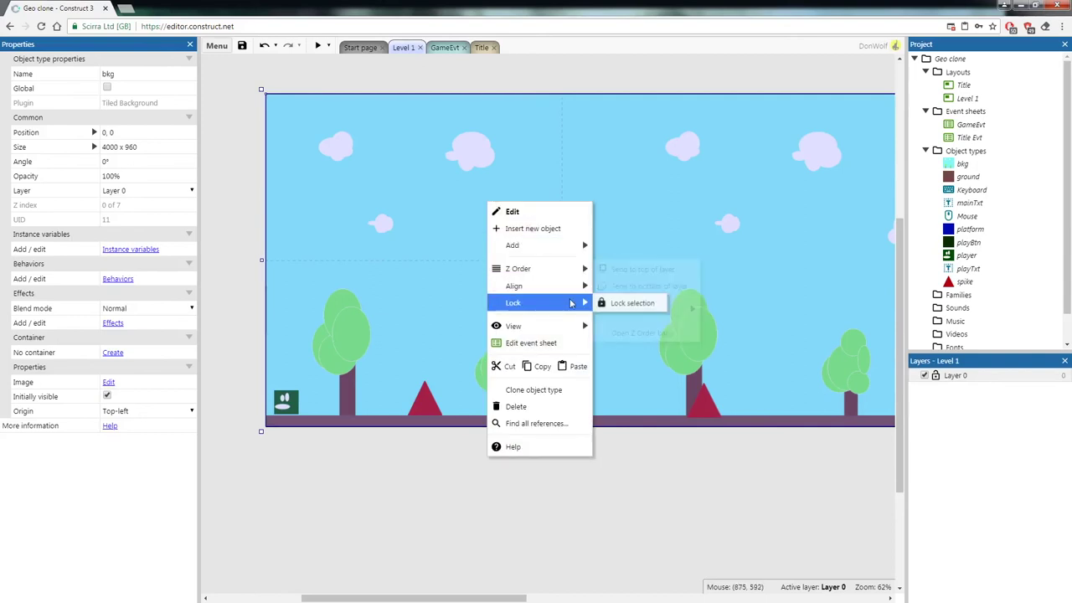
pyautogui.click(624, 304)
pyautogui.click(394, 268)
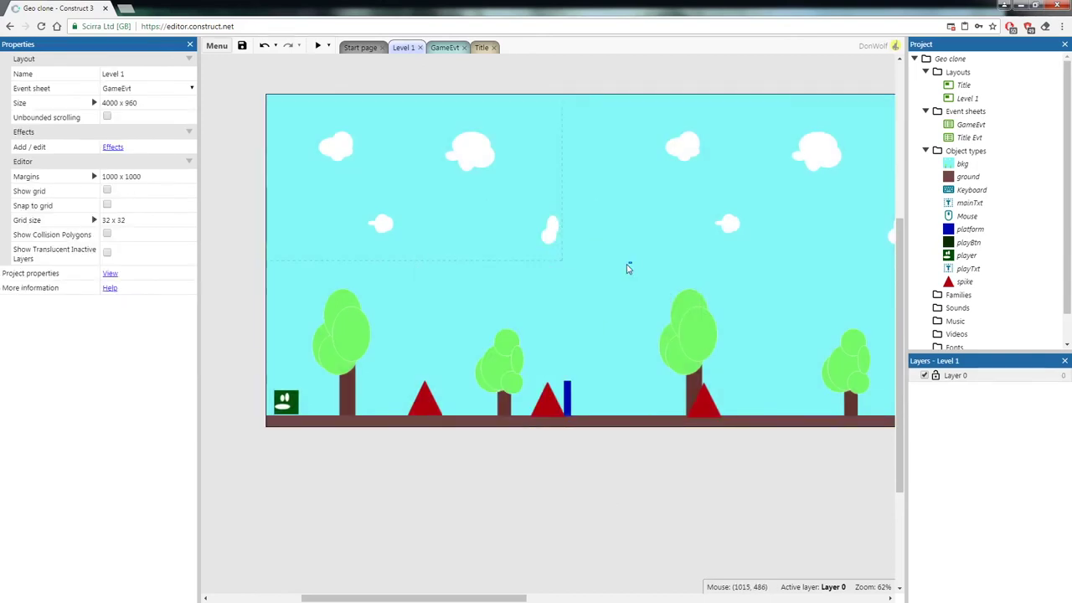
# - Preview Level 1 and test the player's jumps over the spikes and against the moving platform
pyautogui.click(317, 46)
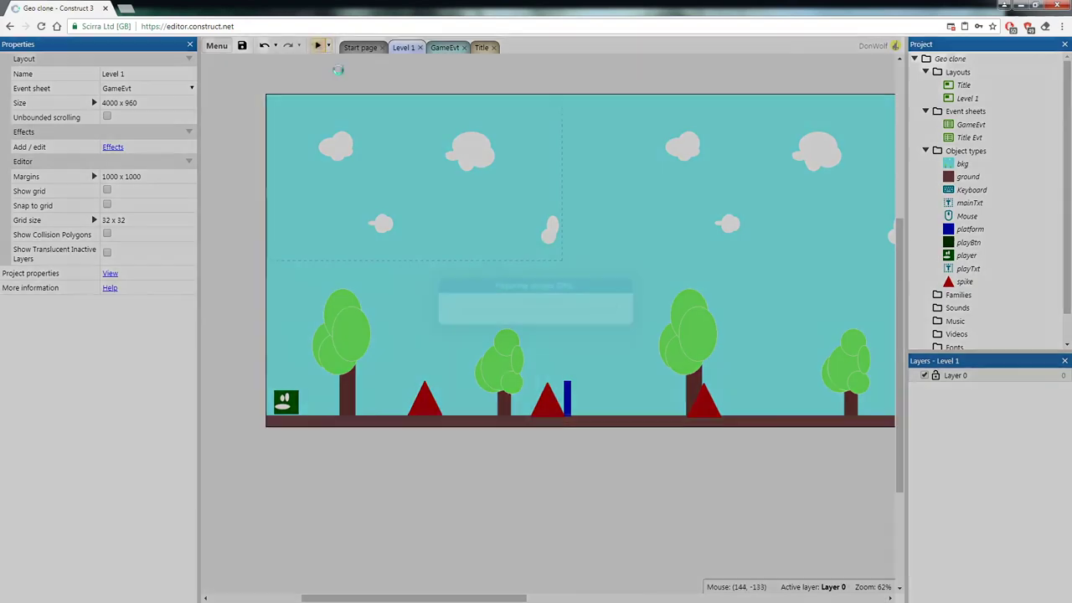
pyautogui.click(576, 339)
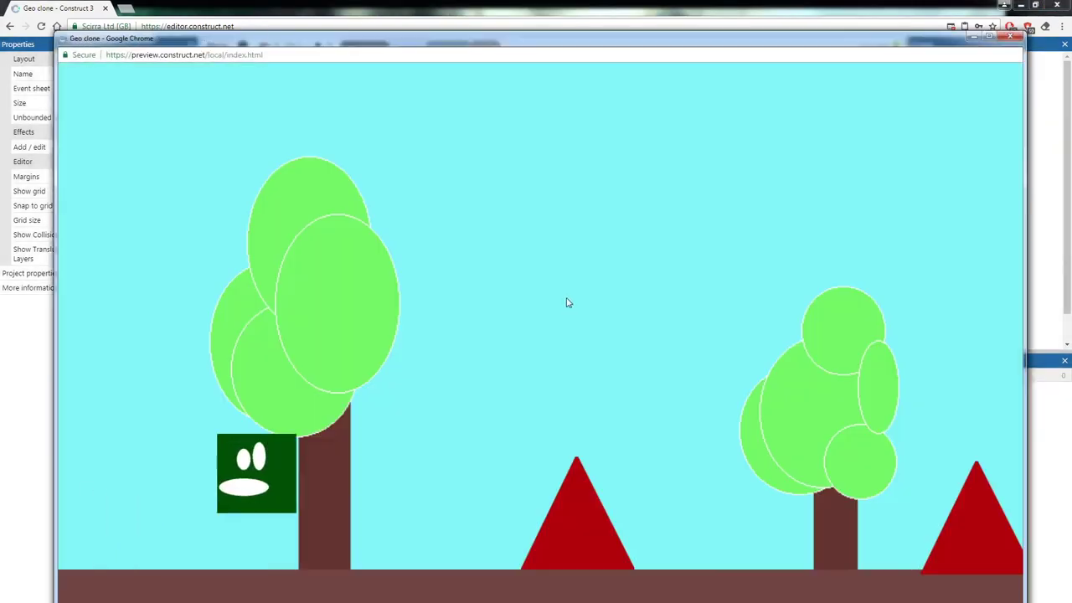
pyautogui.press('Up')
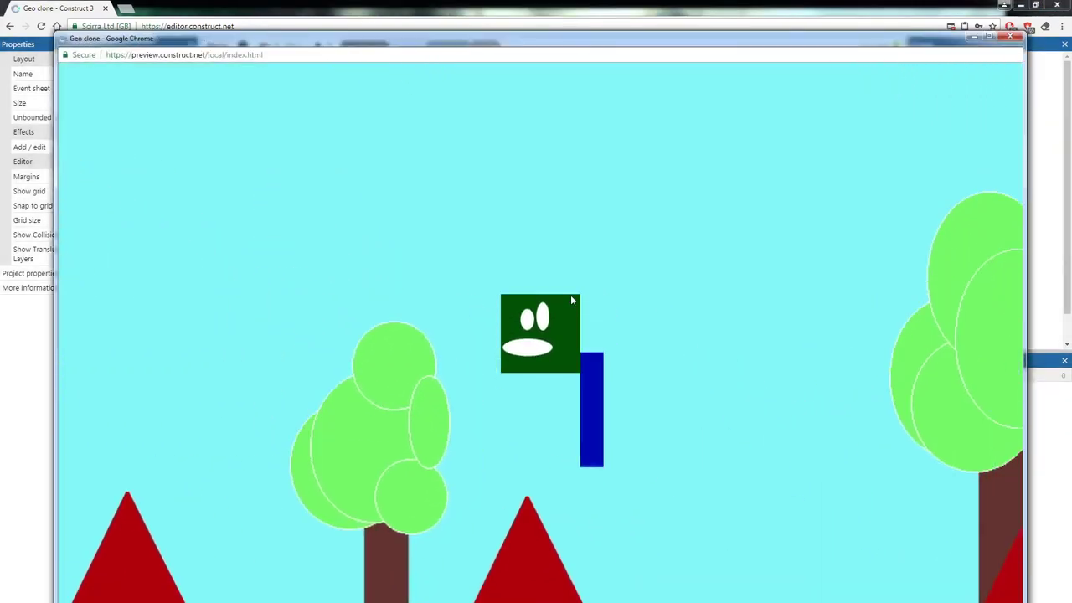
pyautogui.press('Up')
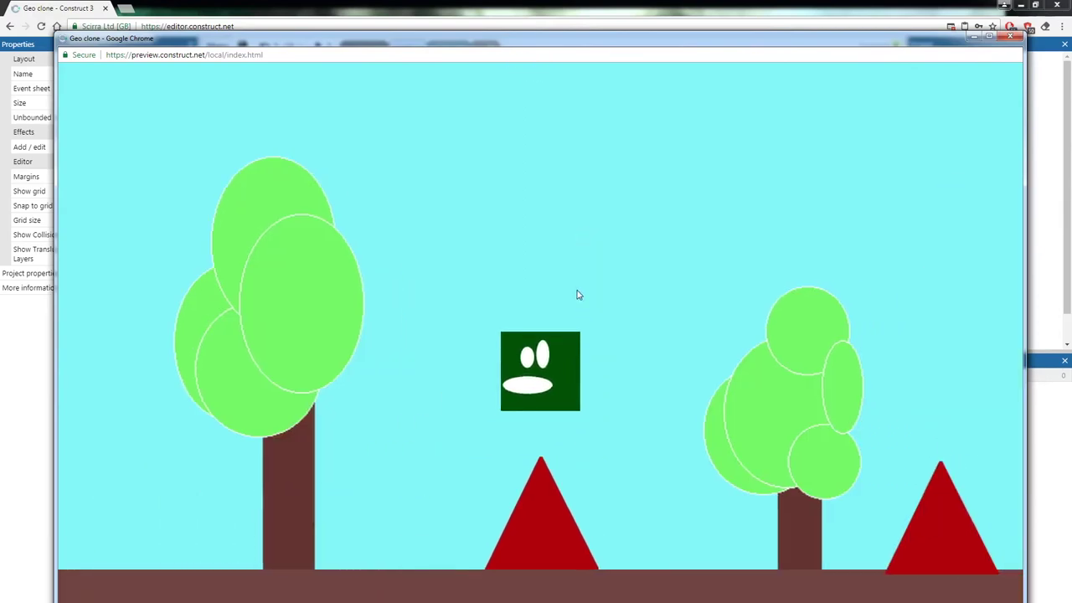
pyautogui.press('Up')
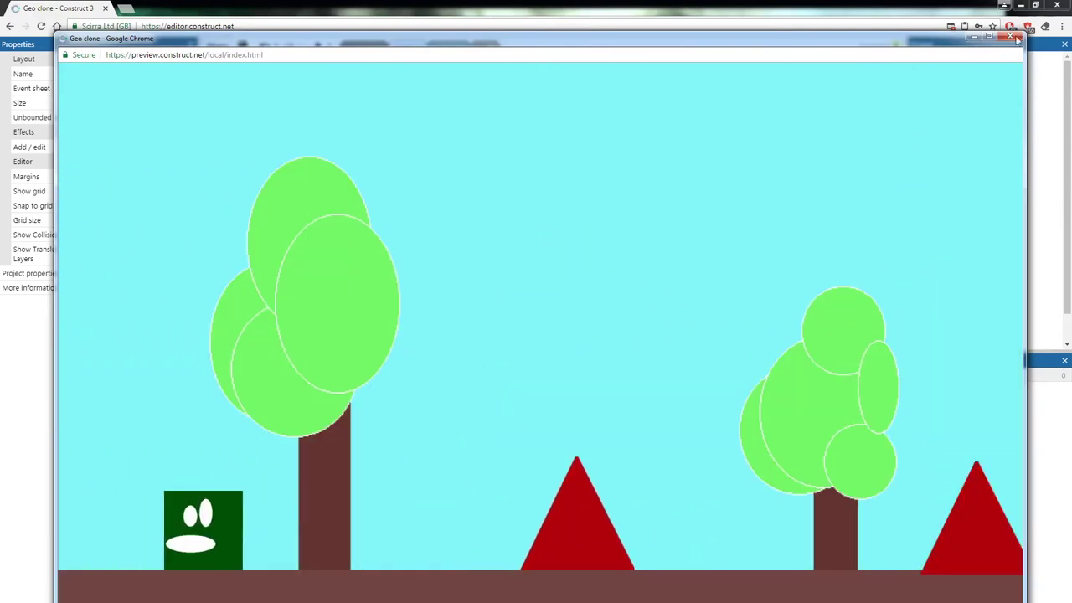
pyautogui.click(1010, 37)
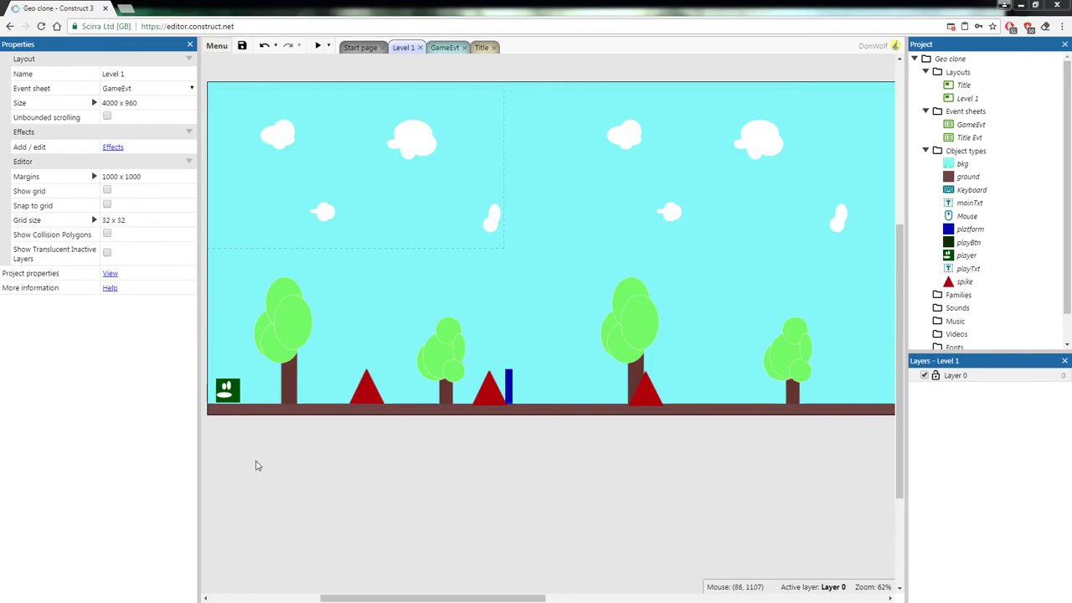
# - Move the first spike along the ground to sit directly beside the second spike, at about 719, 883
pyautogui.moveTo(373, 388); pyautogui.dragTo(458, 392)
pyautogui.click(491, 410)
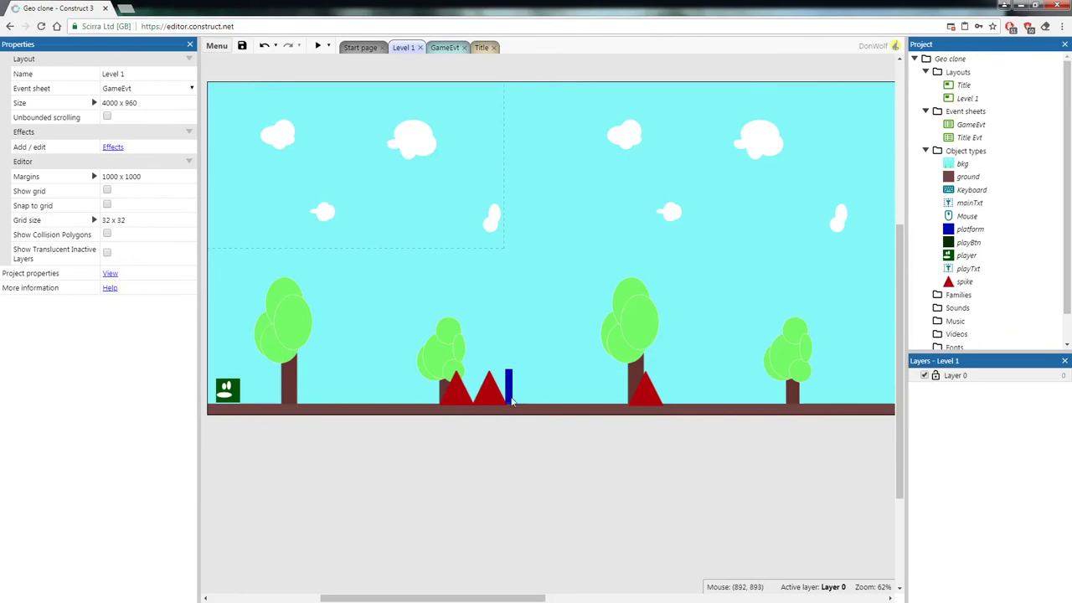
pyautogui.click(551, 412)
pyautogui.click(581, 436)
pyautogui.click(510, 381)
pyautogui.click(537, 299)
# - Copy a spike and place the duplicate on the ground directly after the third spike, at about 1357, 882
pyautogui.click(453, 393)
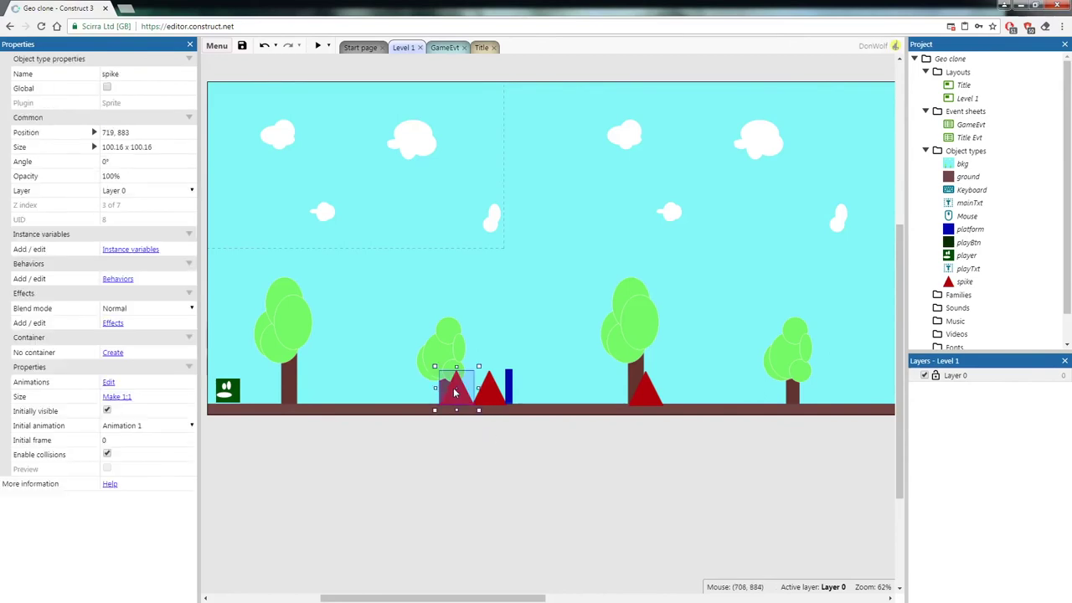
pyautogui.rightClick(458, 388)
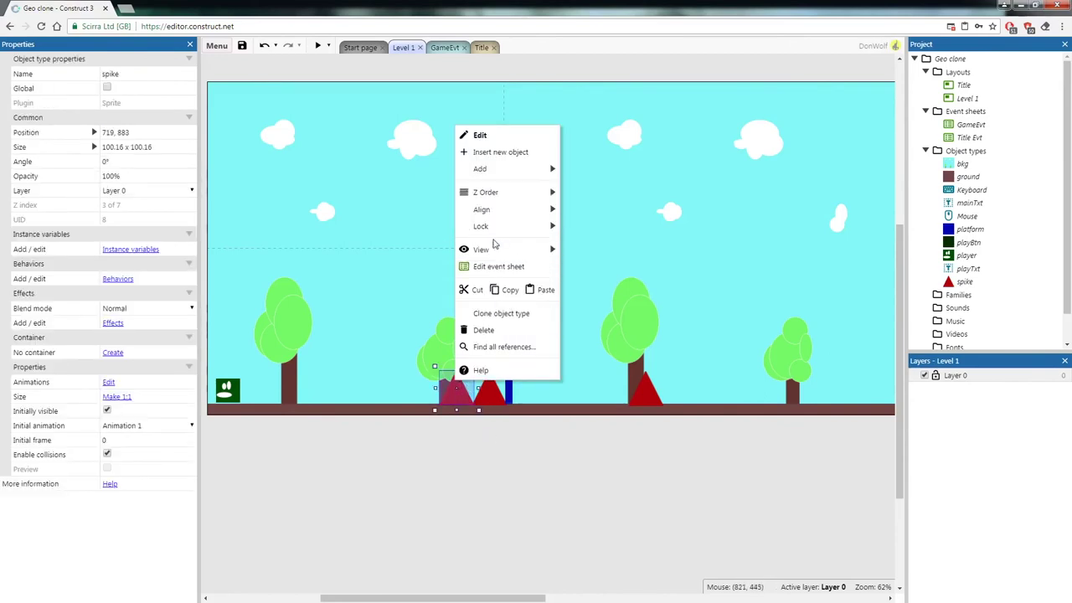
pyautogui.click(511, 289)
pyautogui.click(734, 347)
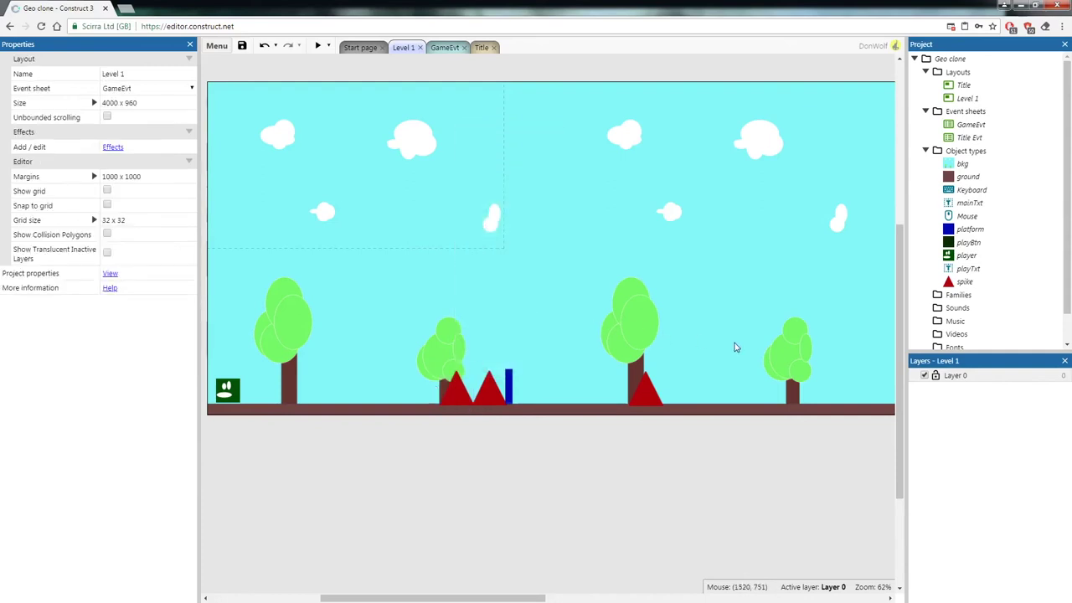
pyautogui.rightClick(735, 346)
pyautogui.click(783, 433)
pyautogui.moveTo(742, 349); pyautogui.dragTo(687, 391)
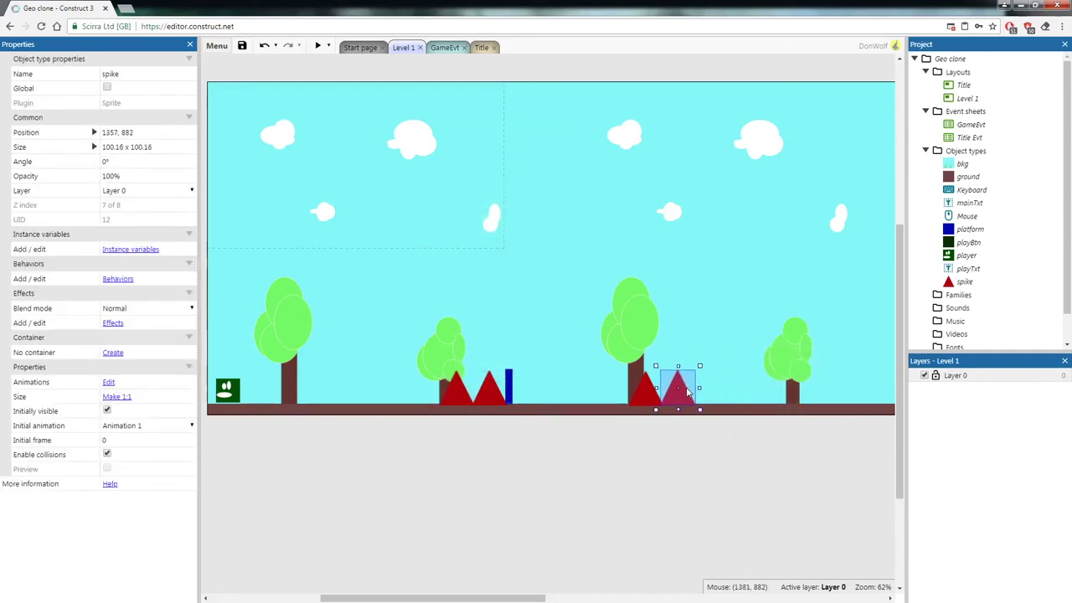
pyautogui.click(676, 467)
# - Paste a copy of the ground into the open sky and set its width to 300
pyautogui.click(579, 411)
pyautogui.rightClick(578, 411)
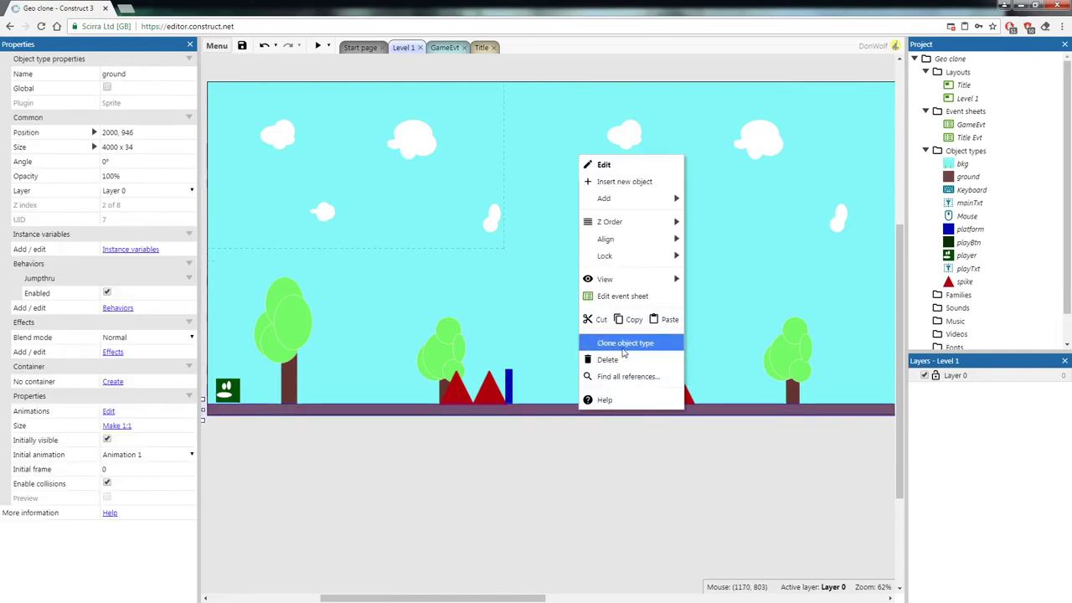
pyautogui.click(629, 319)
pyautogui.rightClick(561, 261)
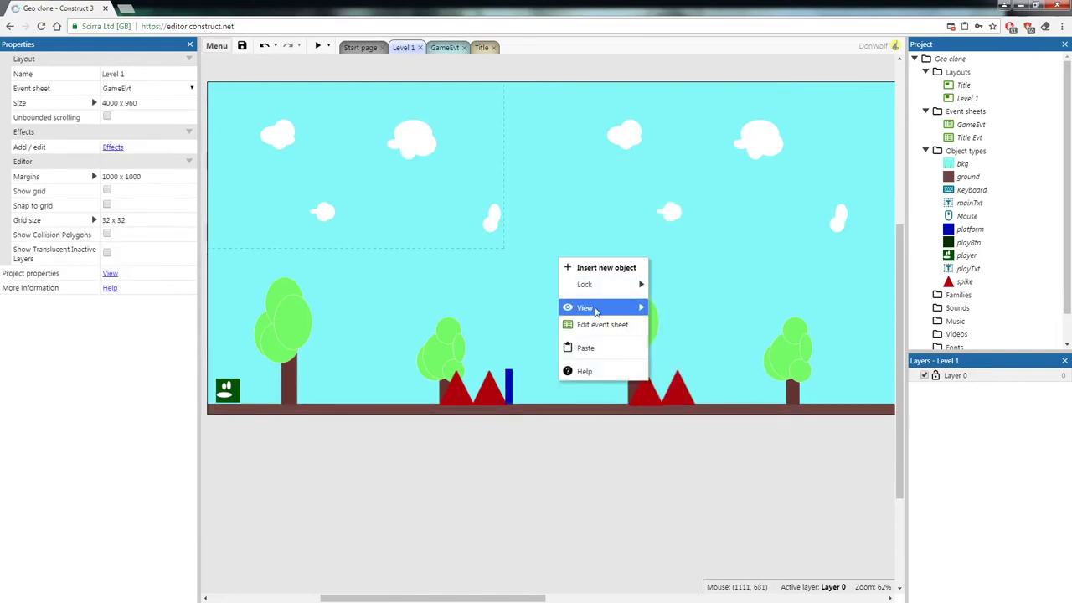
pyautogui.click(590, 347)
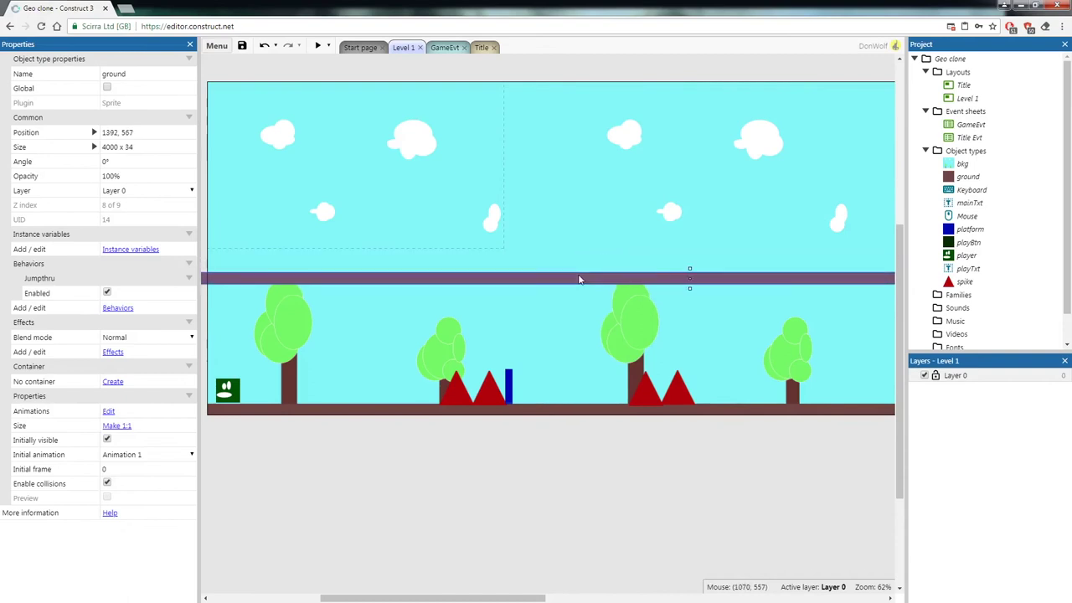
pyautogui.click(549, 262)
pyautogui.click(117, 147)
pyautogui.click(135, 145)
pyautogui.moveTo(118, 146); pyautogui.dragTo(92, 146)
pyautogui.write('300')
pyautogui.press('Tab')
pyautogui.click(639, 555)
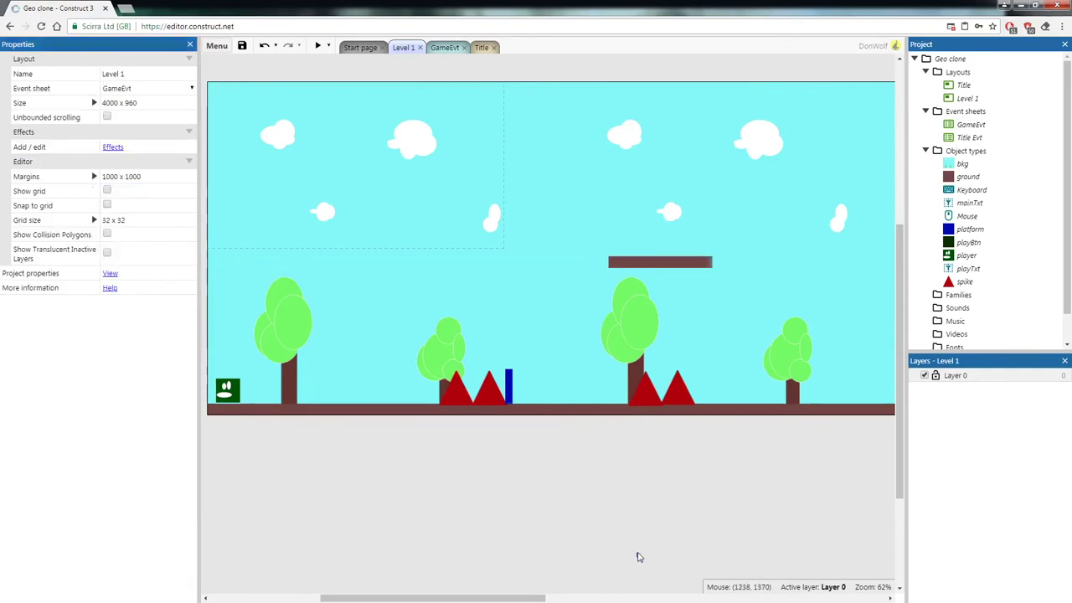
# - Move the short ground piece just before the first spike pair, at about 533, 861, and shrink it to about 153 x 34
pyautogui.moveTo(642, 268); pyautogui.dragTo(402, 381)
pyautogui.click(454, 458)
pyautogui.click(410, 382)
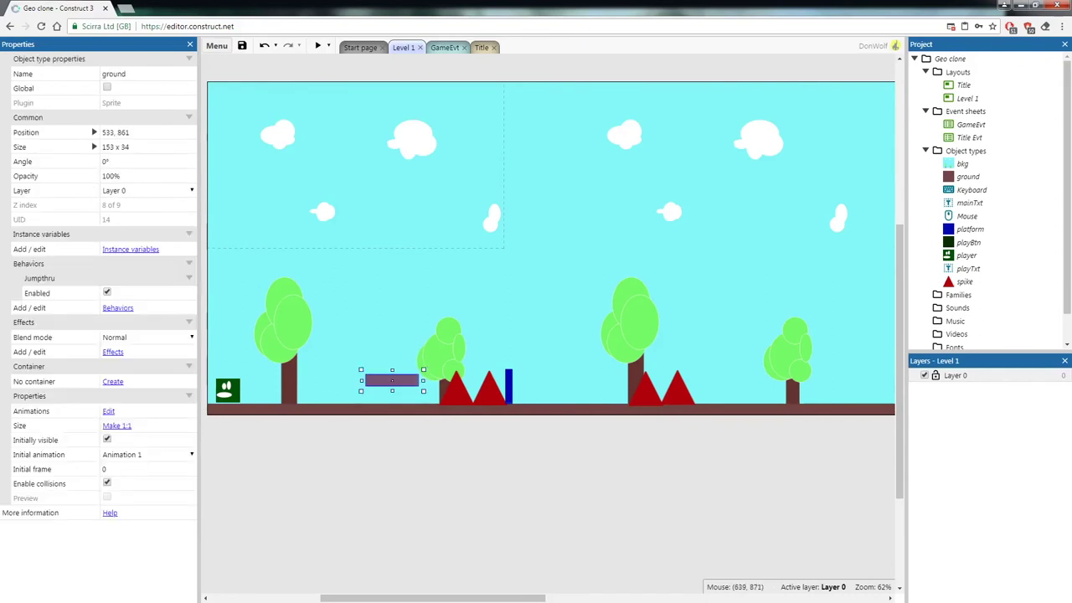
# - Place two copies of the short ground piece as rising steps, one past the platform and one above the second large tree
pyautogui.rightClick(400, 384)
pyautogui.click(462, 288)
pyautogui.click(517, 315)
pyautogui.rightClick(517, 315)
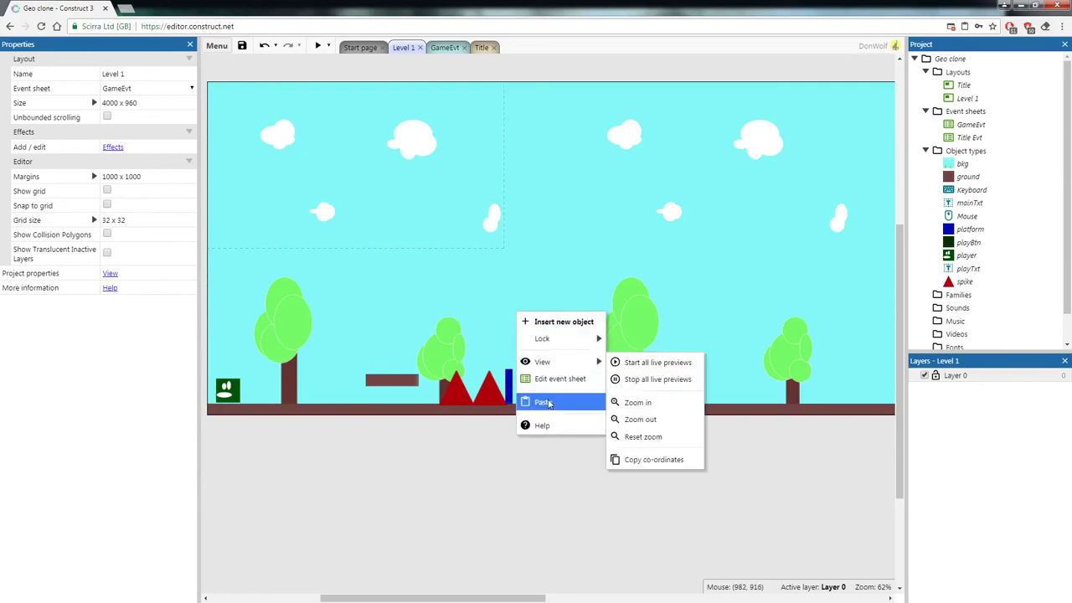
pyautogui.click(542, 401)
pyautogui.click(557, 320)
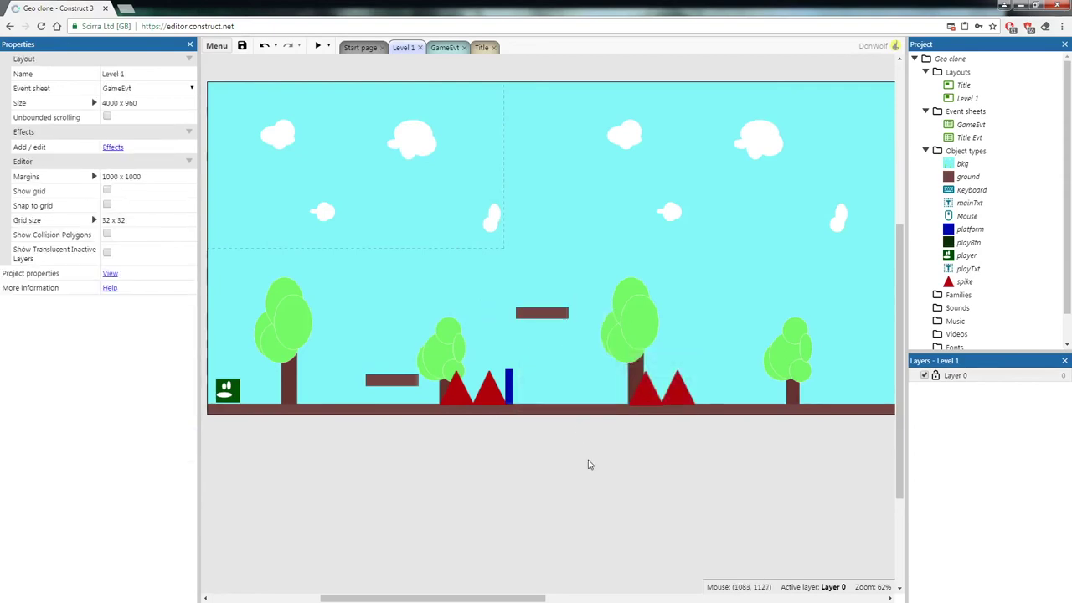
pyautogui.rightClick(645, 254)
pyautogui.click(688, 344)
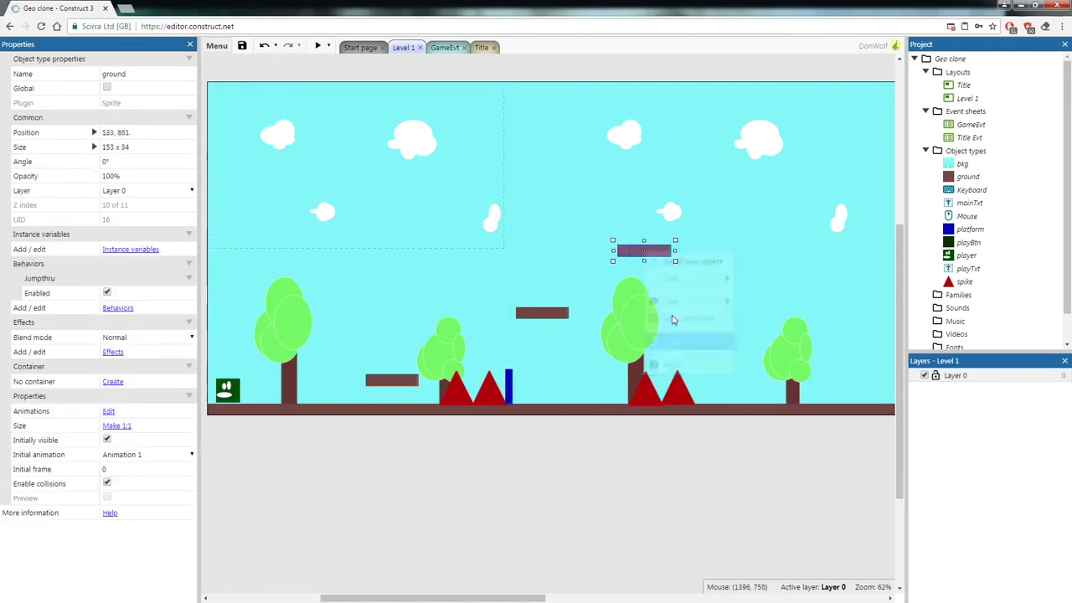
pyautogui.click(641, 486)
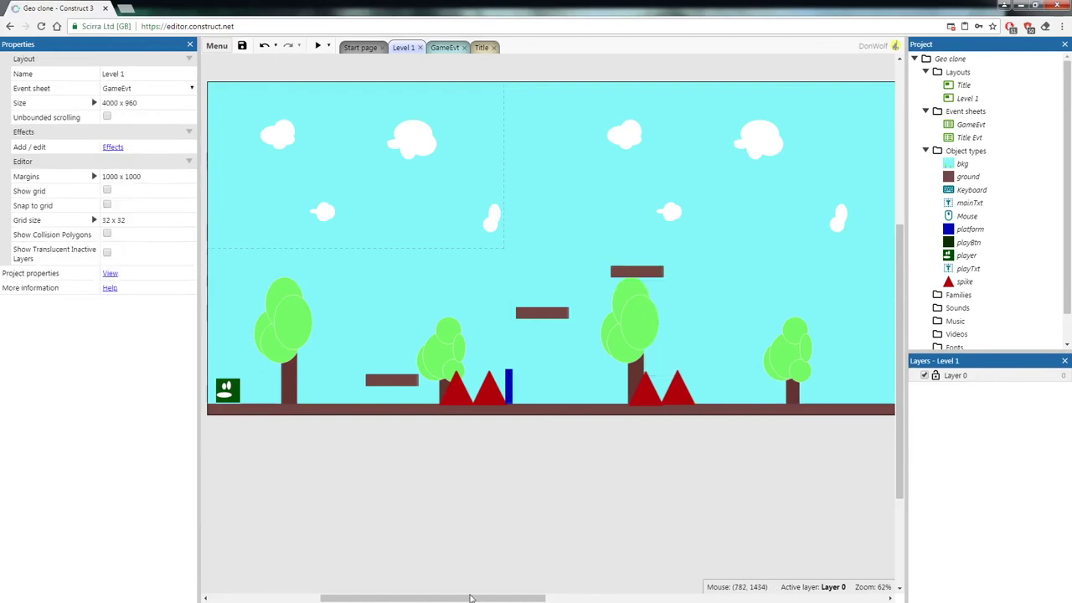
# - Paste another short ground piece further along as the highest step, at about 1622, 407
pyautogui.moveTo(473, 598); pyautogui.dragTo(533, 597)
pyautogui.rightClick(545, 227)
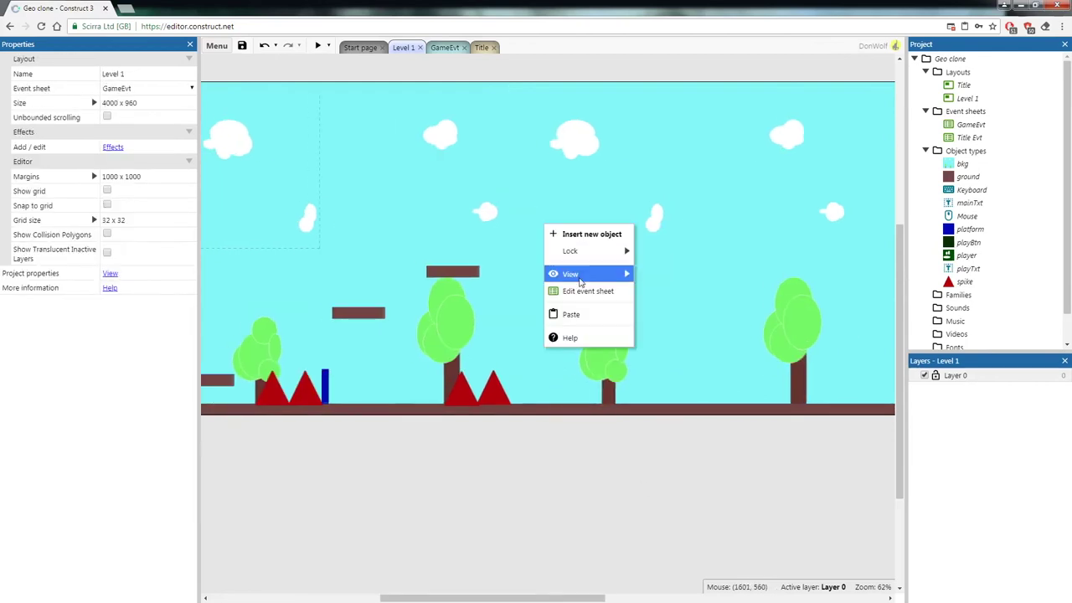
pyautogui.click(573, 304)
pyautogui.moveTo(566, 230); pyautogui.dragTo(607, 230)
pyautogui.click(514, 550)
# - Add two spike copies after the second ground-level pair to make a row of four spikes
pyautogui.click(496, 385)
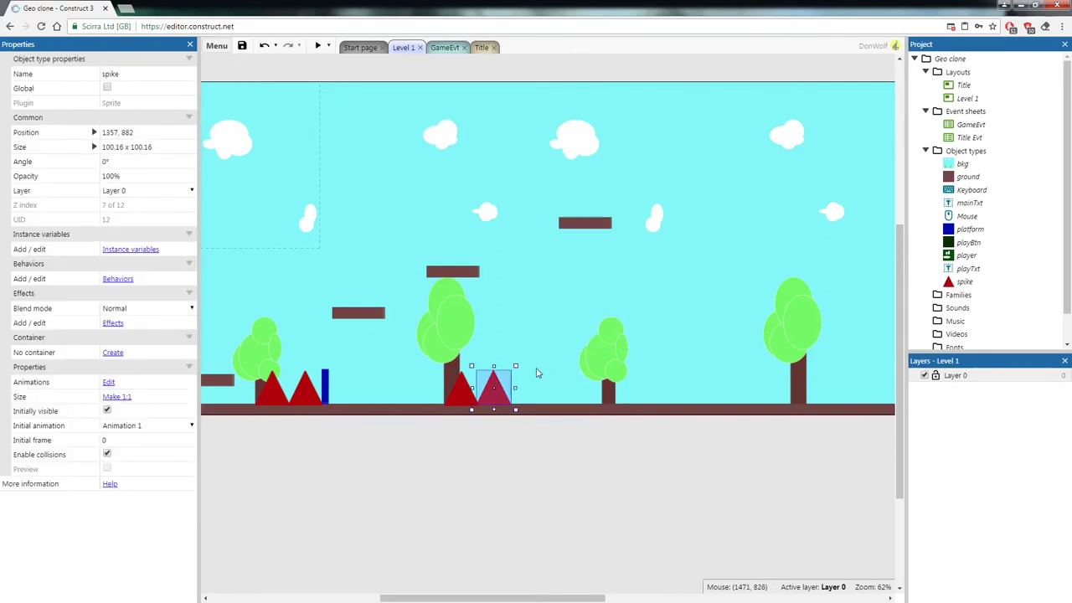
pyautogui.click(578, 293)
pyautogui.hotkey('ctrl', 'v')
pyautogui.moveTo(514, 385); pyautogui.dragTo(560, 392)
pyautogui.click(558, 375)
pyautogui.hotkey('ctrl', 'v')
pyautogui.click(644, 343)
# - Place two spike copies side by side in the air, directly after the highest ground piece
pyautogui.hotkey('ctrl', 'v')
pyautogui.moveTo(657, 193); pyautogui.dragTo(630, 231)
pyautogui.click(703, 272)
pyautogui.hotkey('ctrl', 'v')
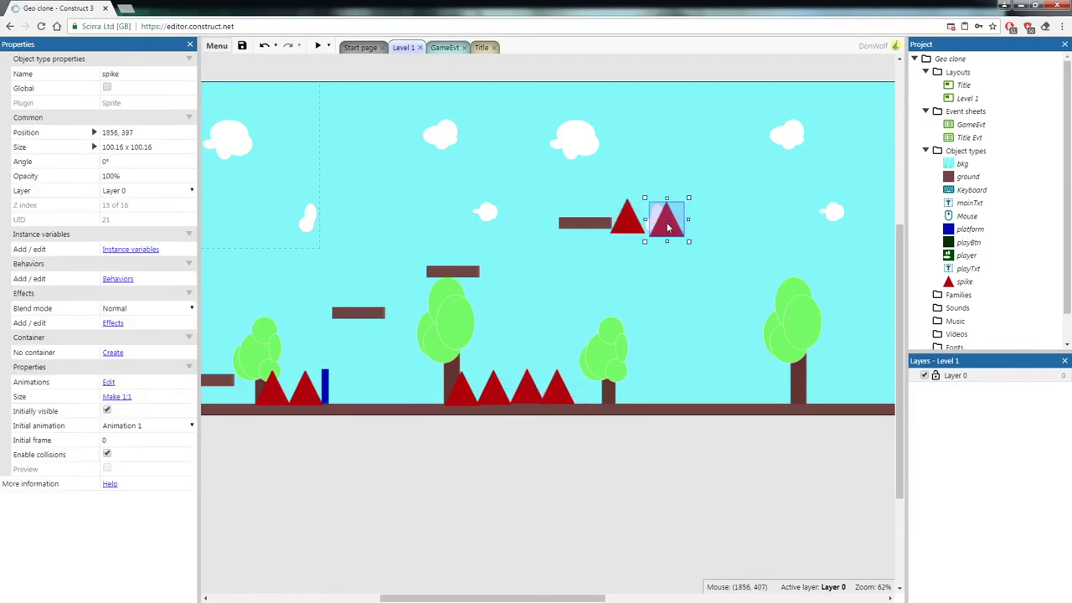
pyautogui.click(694, 427)
# - Copy the highest ground piece and place the duplicate on the far side of the two airborne spikes
pyautogui.click(586, 223)
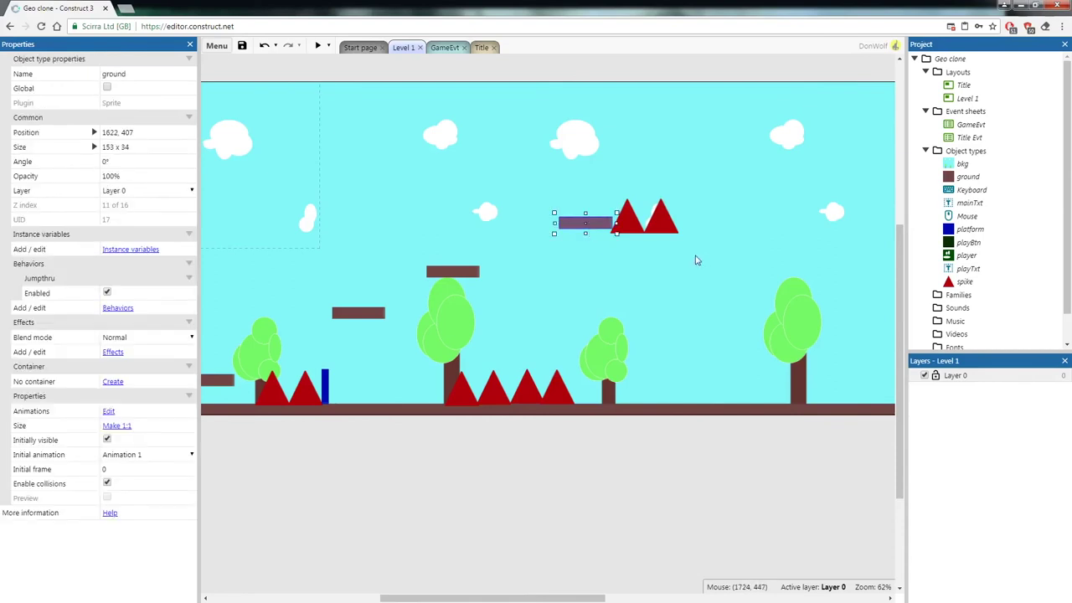
pyautogui.hotkey('ctrl', 'v')
pyautogui.moveTo(705, 234); pyautogui.dragTo(711, 228)
pyautogui.click(655, 573)
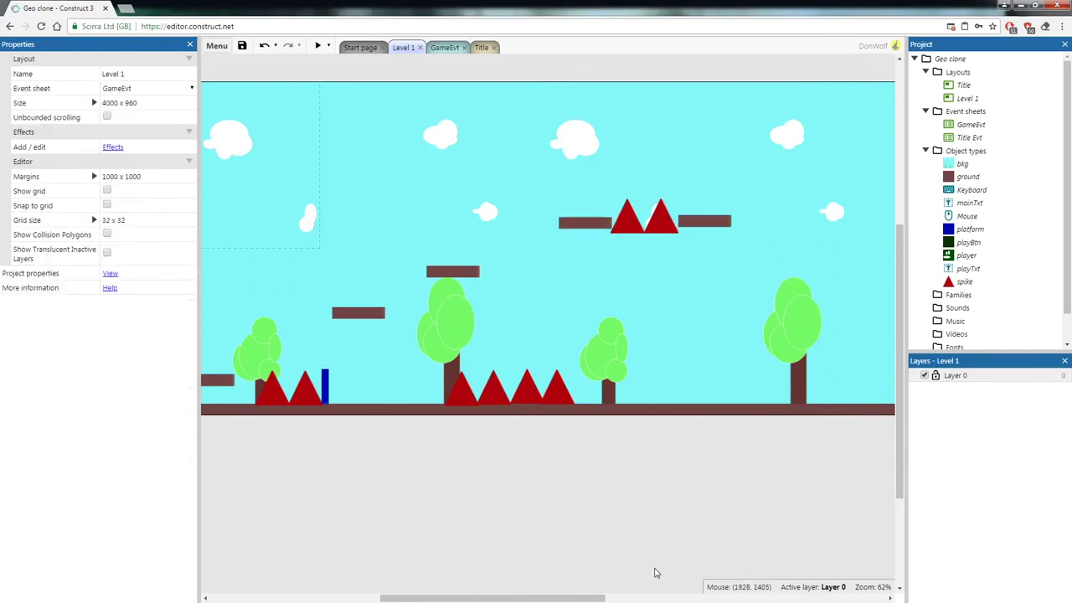
# - Copy the blue platform and place the duplicate in the air between the third and fourth ground steps
pyautogui.click(325, 391)
pyautogui.click(529, 266)
pyautogui.moveTo(530, 267); pyautogui.dragTo(518, 272)
pyautogui.click(586, 491)
# - Preview the level and test jumping up the ground steps past the moving platforms
pyautogui.moveTo(499, 597); pyautogui.dragTo(457, 598)
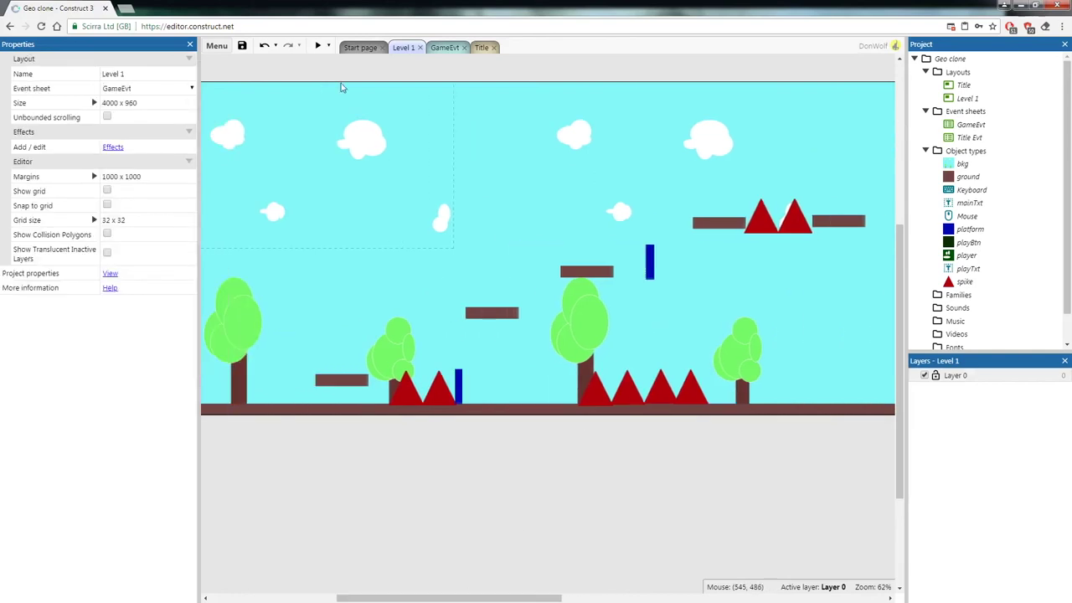
pyautogui.click(318, 45)
pyautogui.click(596, 343)
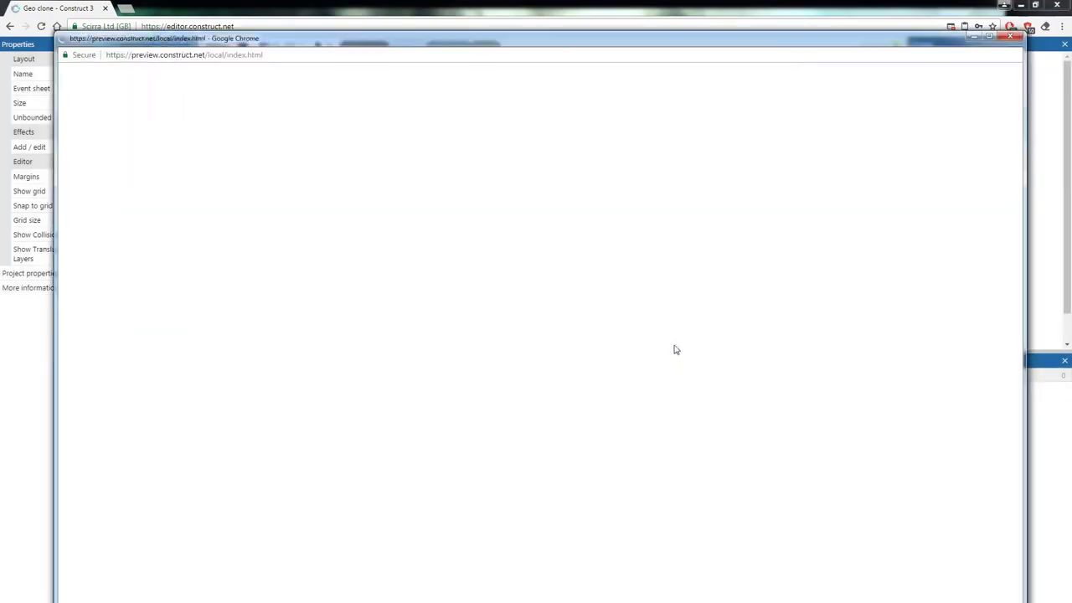
pyautogui.press('space')
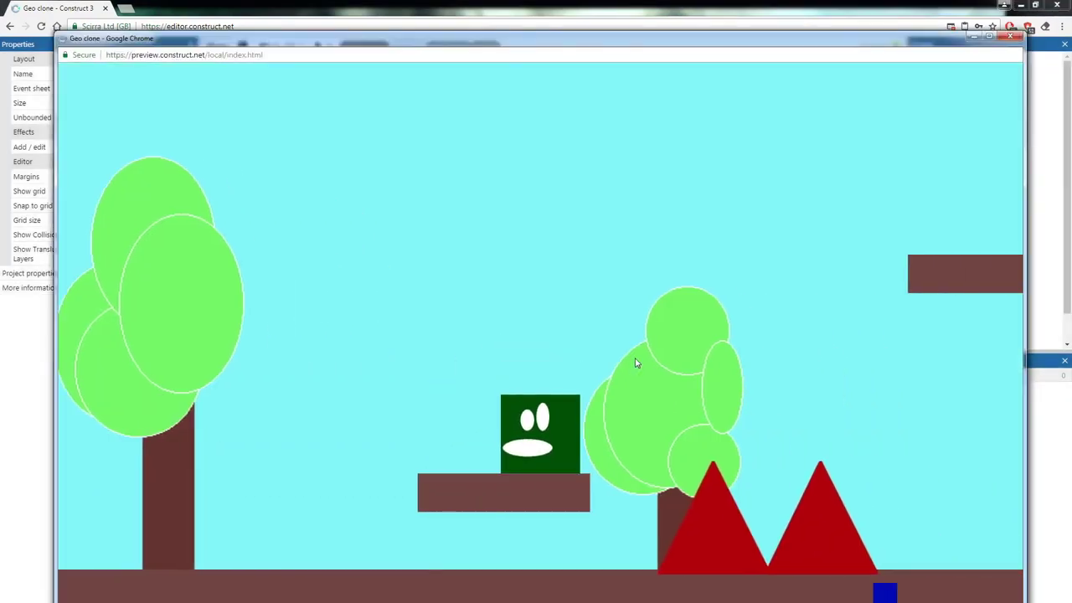
pyautogui.press('space')
pyautogui.press('space')
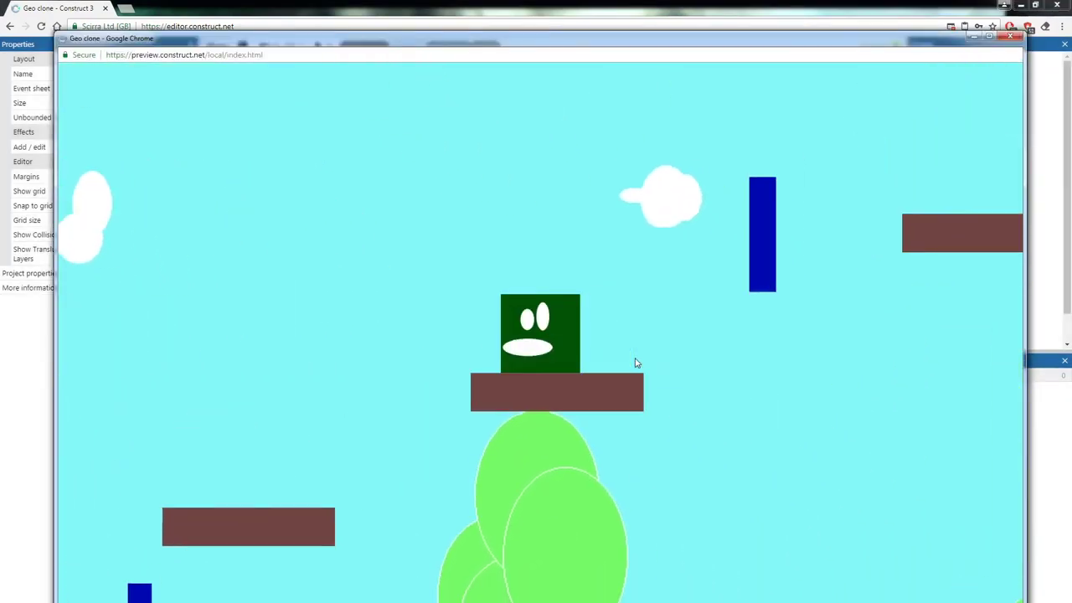
pyautogui.press('space')
pyautogui.press('space')
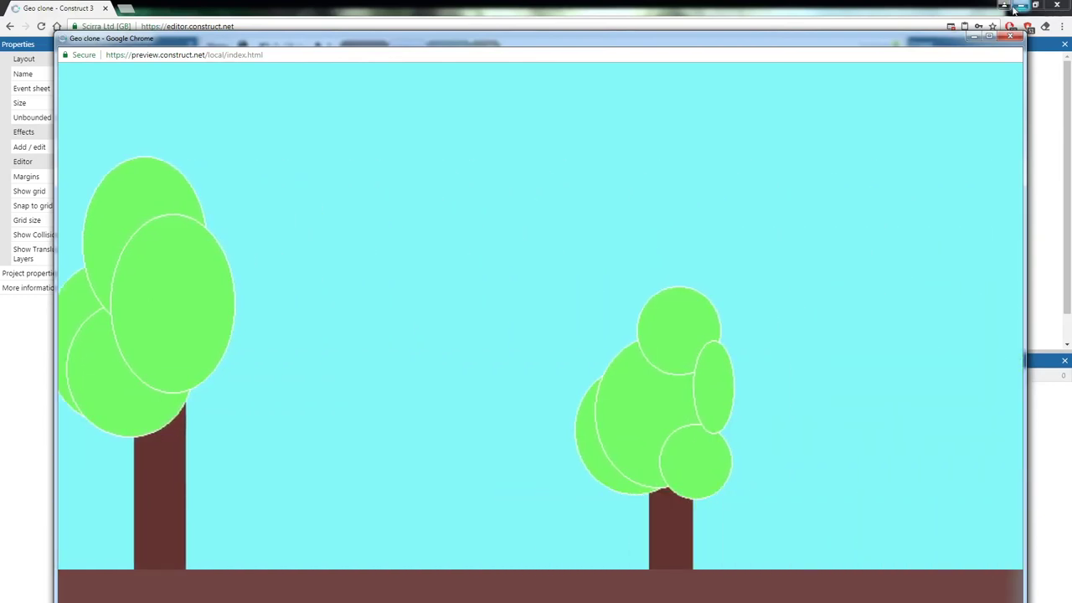
pyautogui.click(1012, 41)
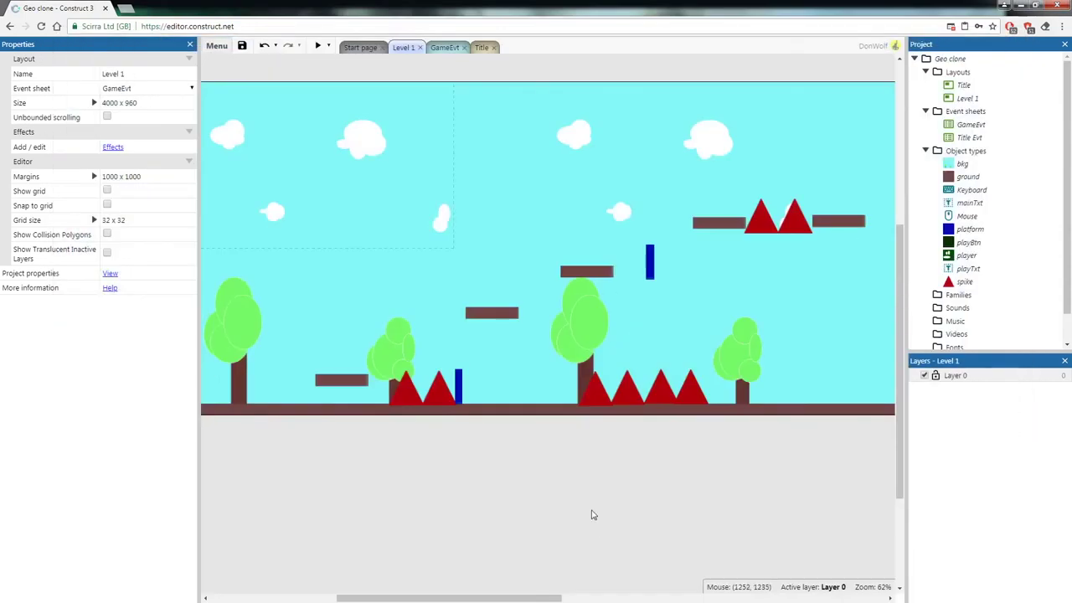
# - Duplicate the Level 1 layout in the project
pyautogui.keyDown('ctrl'); pyautogui.scroll(-4, 591, 515); pyautogui.keyUp('ctrl')
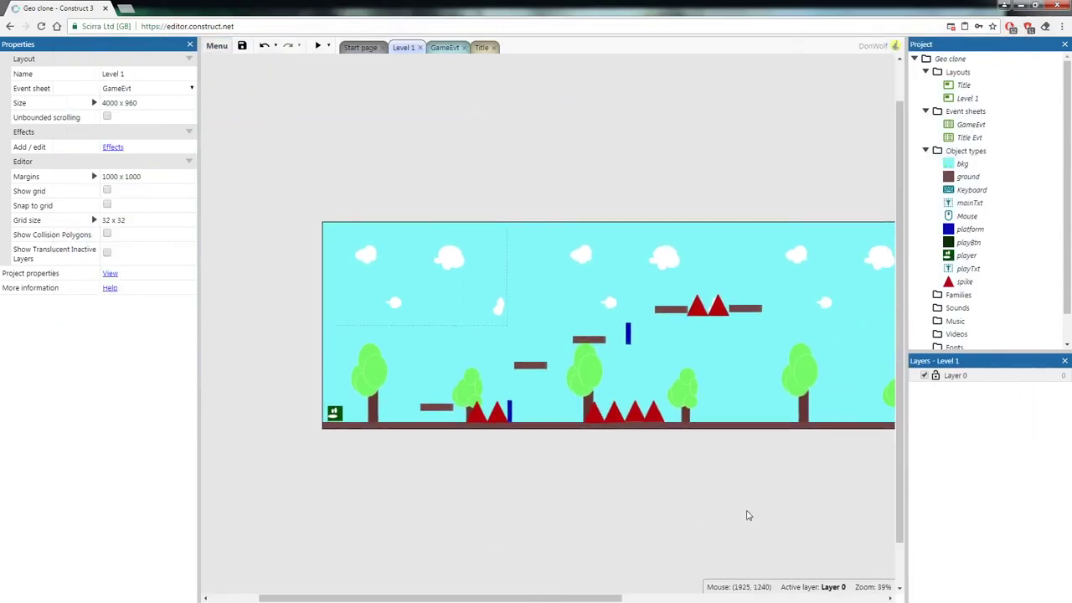
pyautogui.scroll(-1, 748, 515)
pyautogui.moveTo(435, 597); pyautogui.dragTo(464, 598)
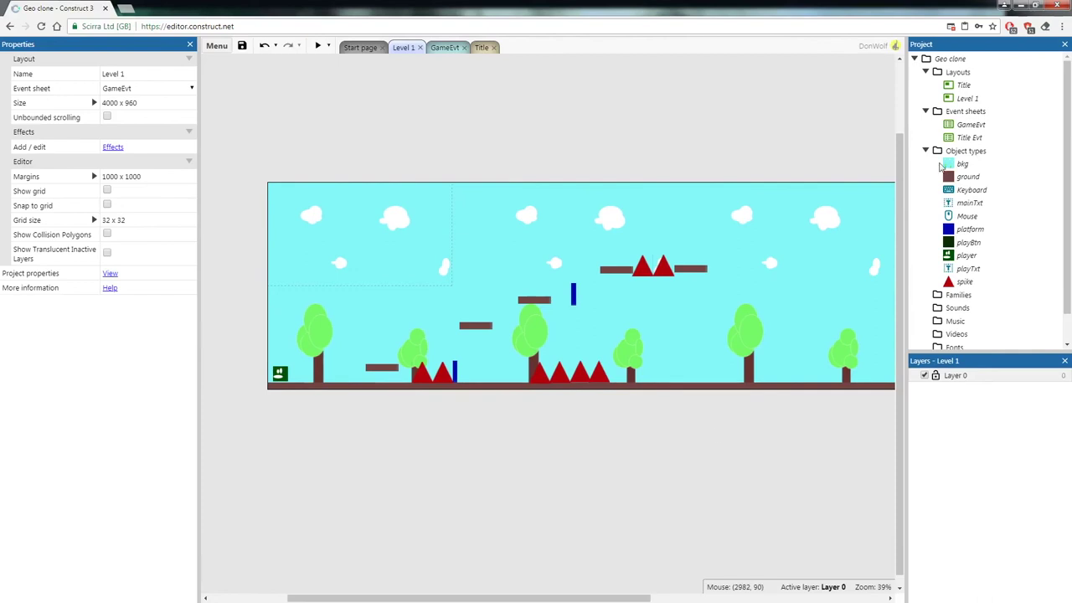
pyautogui.rightClick(969, 98)
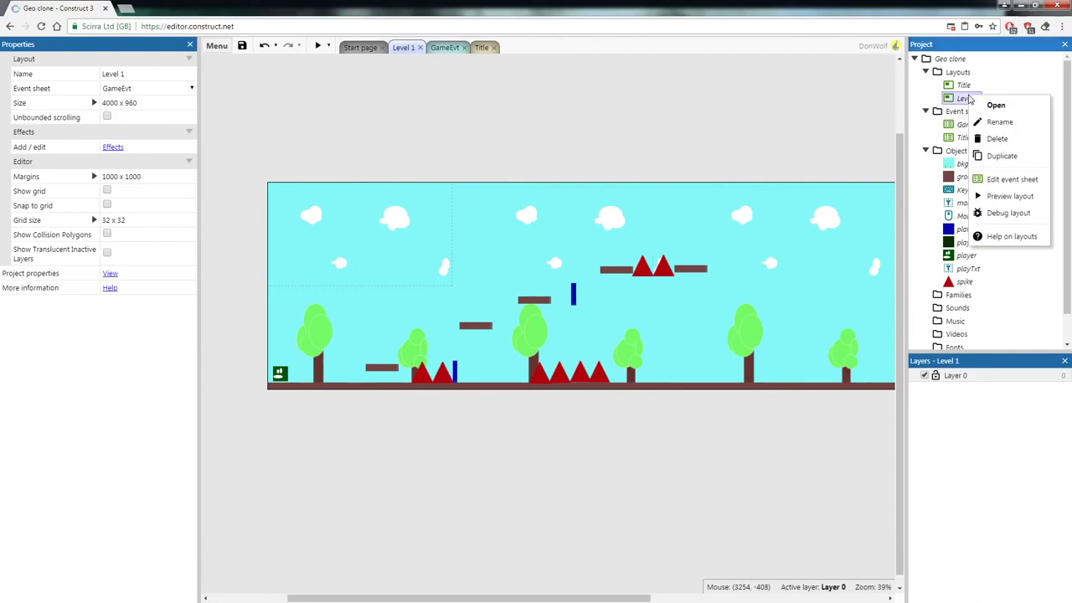
pyautogui.click(1002, 156)
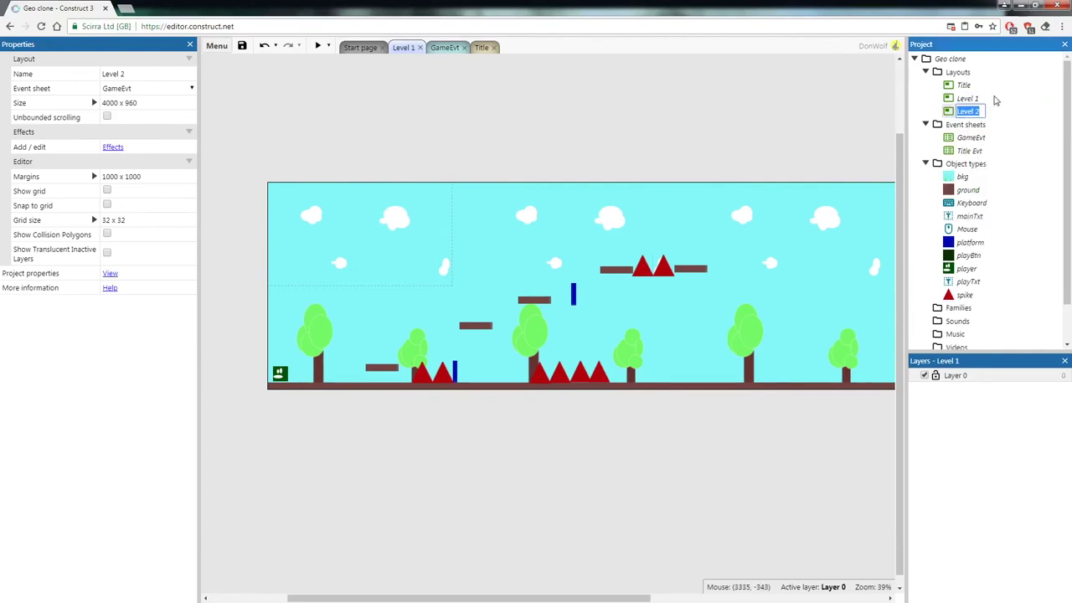
# - Name the duplicated layout Level 2 and open it for editing
pyautogui.click(876, 102)
pyautogui.doubleClick(967, 111)
pyautogui.click(959, 111)
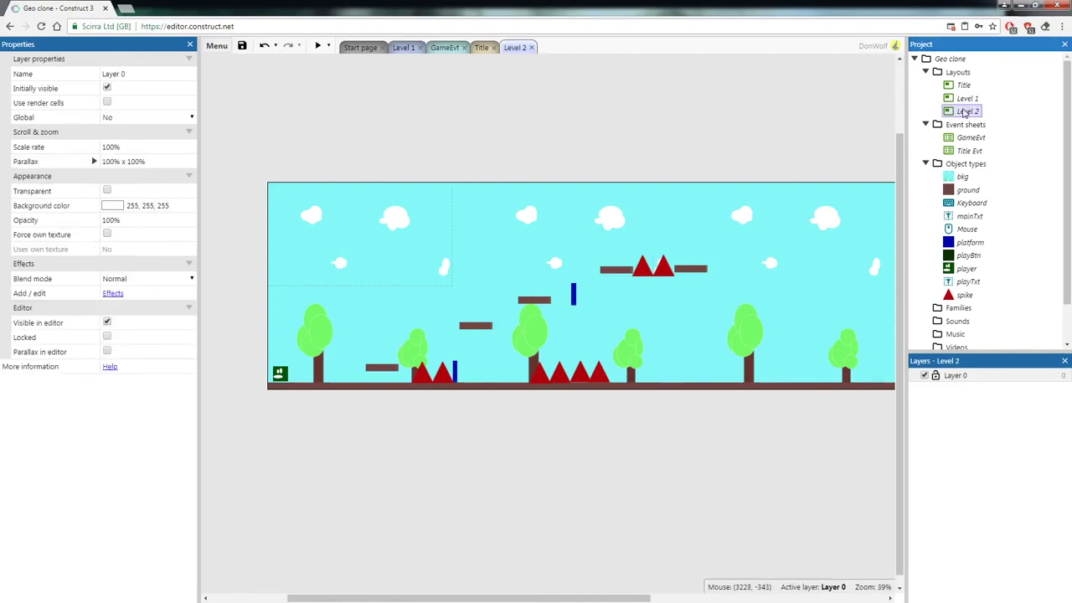
# - Delete the two spikes between the first ground step and the nearest blue platform in Level 2
pyautogui.click(423, 376)
pyautogui.press('Delete')
pyautogui.click(442, 374)
pyautogui.press('Delete')
# - Move the second ground step down level with the first and shift the third one lower and farther along the level
pyautogui.click(476, 327)
pyautogui.moveTo(476, 329); pyautogui.dragTo(487, 370)
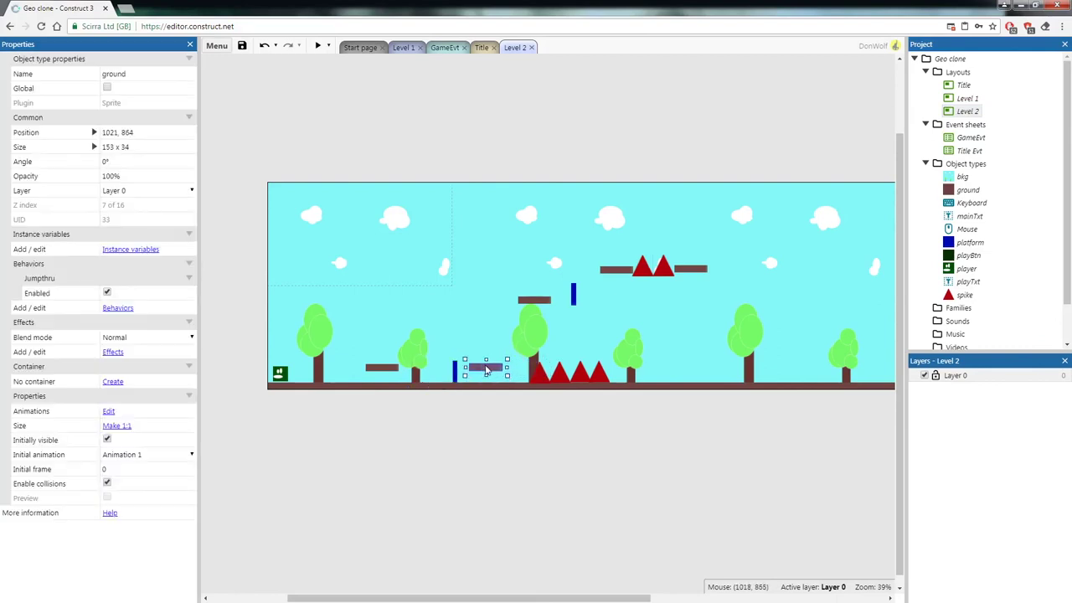
pyautogui.click(538, 148)
pyautogui.moveTo(536, 300); pyautogui.dragTo(610, 339)
# - Move the first spike of the four-spike row to just before the blue platform, and bring the first airborne spike down to the ground
pyautogui.moveTo(541, 373); pyautogui.dragTo(439, 371)
pyautogui.click(617, 136)
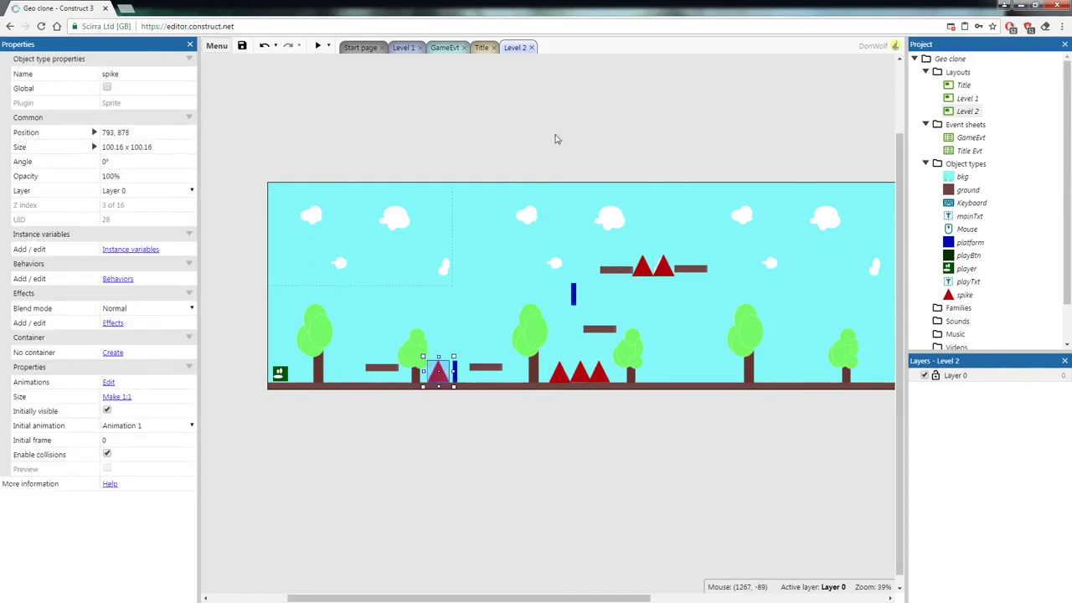
pyautogui.click(559, 136)
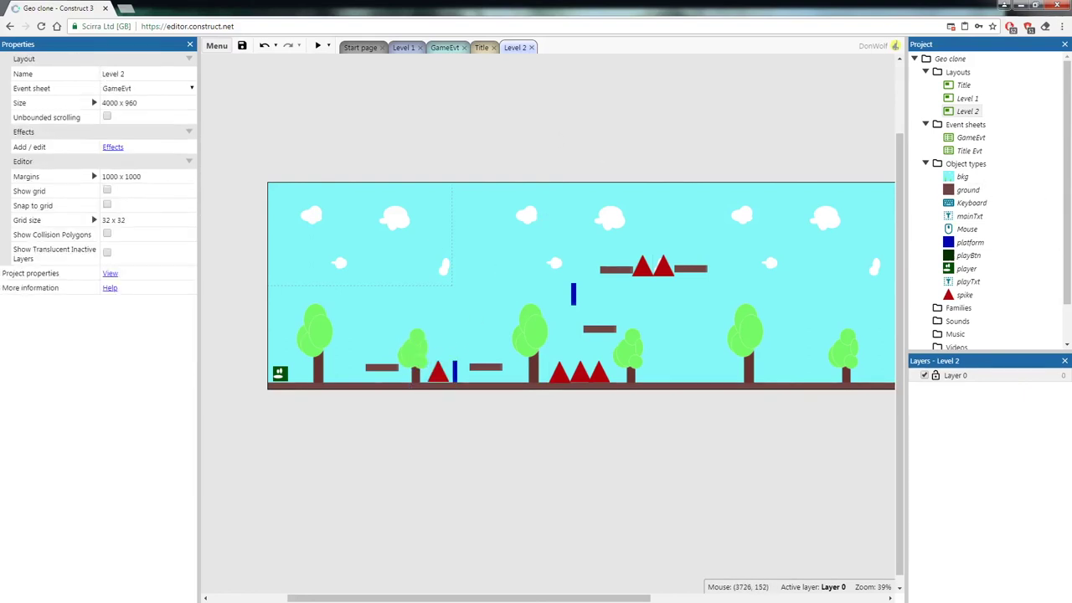
pyautogui.moveTo(645, 273); pyautogui.dragTo(523, 379)
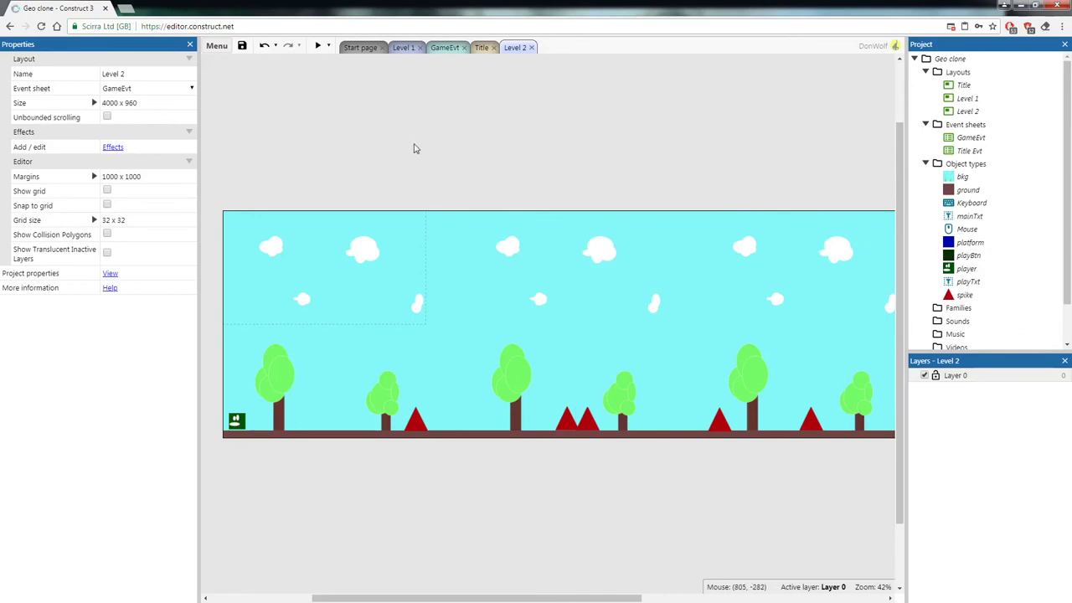
# - Insert a sprite named coin and draw a filled yellow circle with a radius of about 110 pixels as its image
pyautogui.keyDown('ctrl'); pyautogui.scroll(2, 407, 196); pyautogui.keyUp('ctrl')
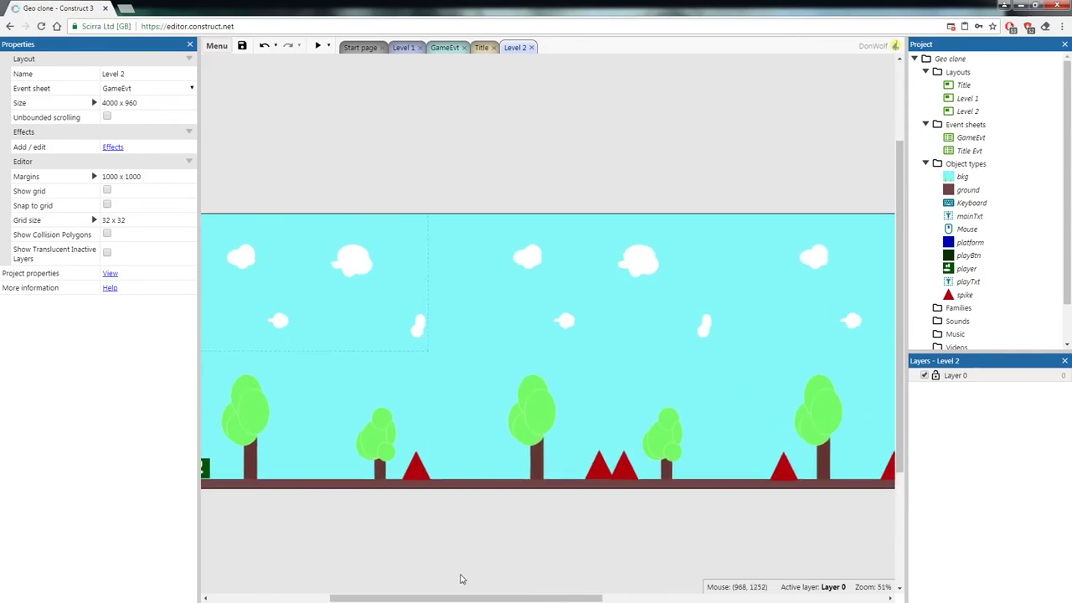
pyautogui.keyDown('shift'); pyautogui.hscroll(-2, 457, 536); pyautogui.keyUp('shift')
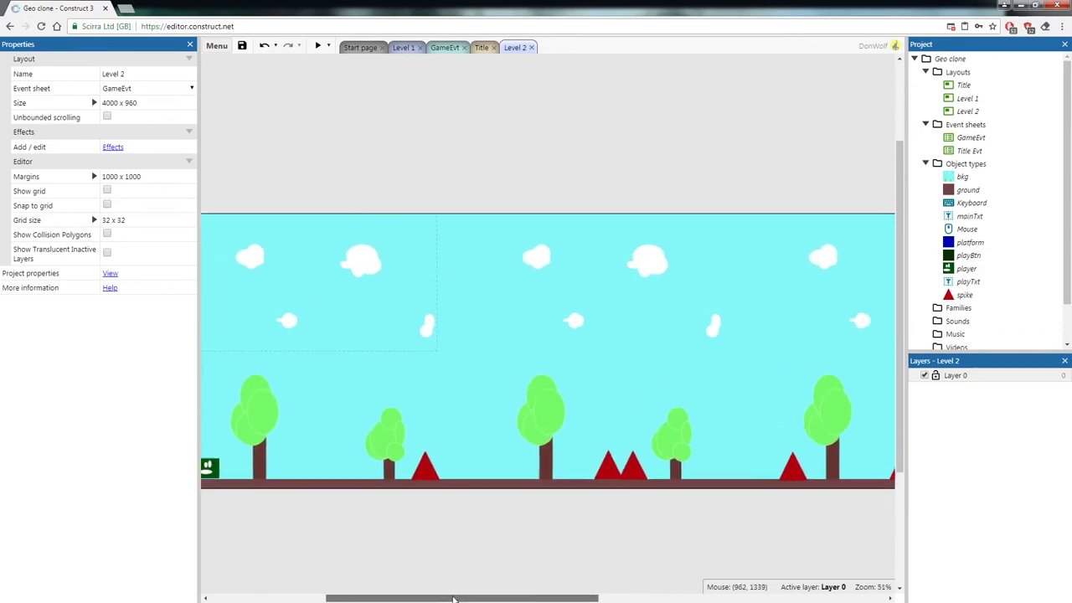
pyautogui.rightClick(530, 183)
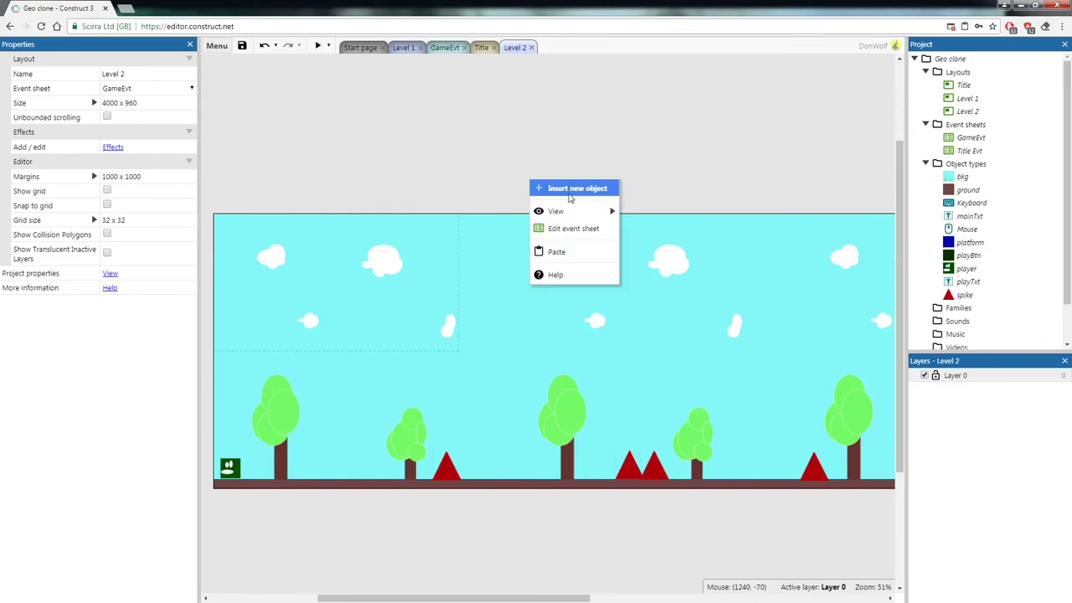
pyautogui.click(569, 189)
pyautogui.scroll(-3, 611, 233)
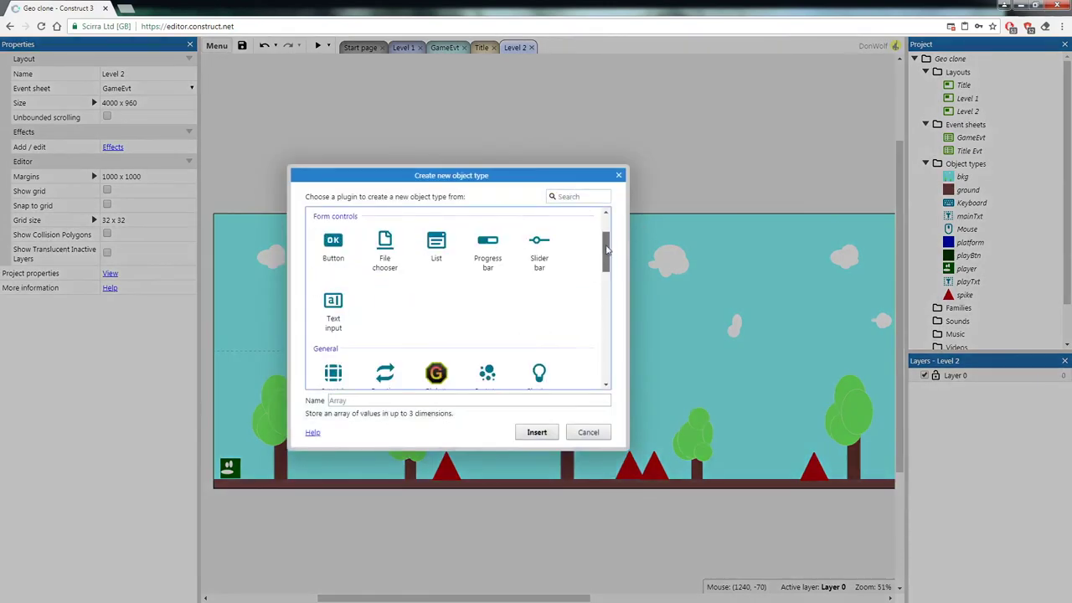
pyautogui.click(333, 264)
pyautogui.click(378, 399)
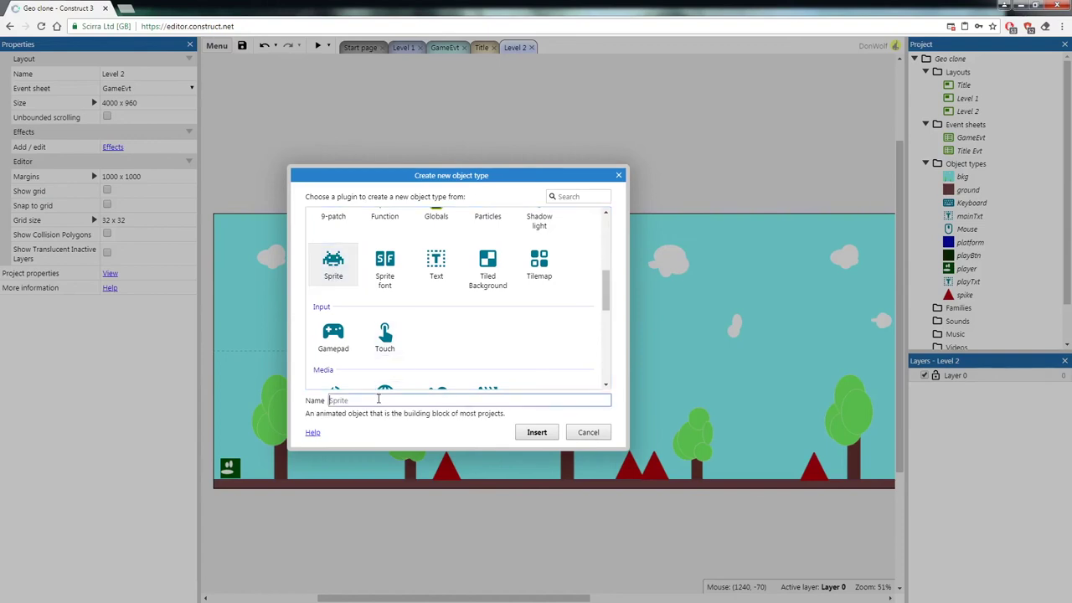
pyautogui.click(537, 432)
pyautogui.click(505, 347)
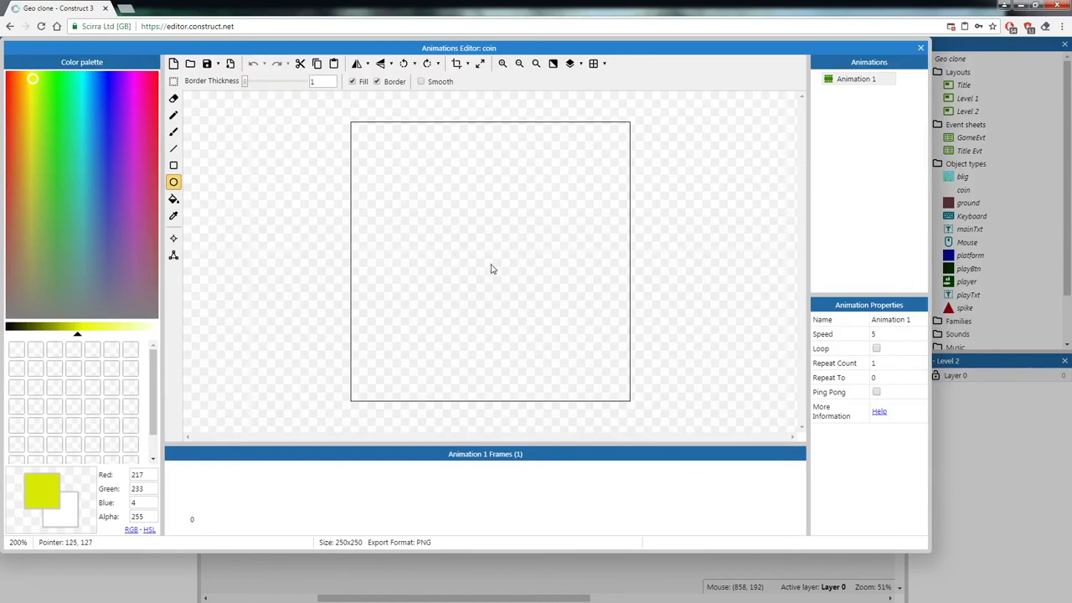
pyautogui.moveTo(493, 269); pyautogui.dragTo(616, 320)
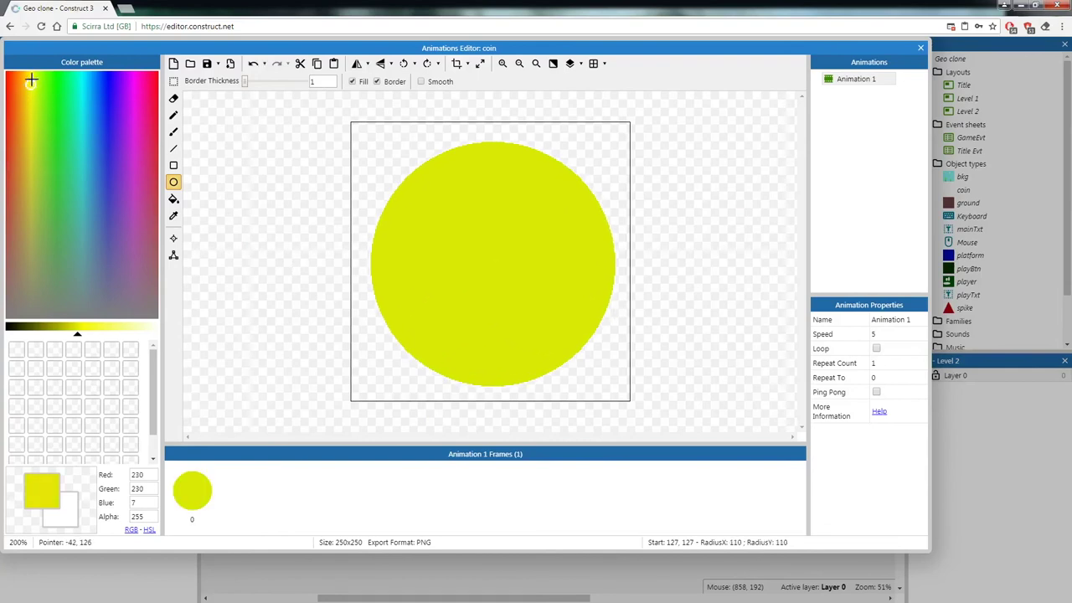
# - Fit the coin's collision polygon to the circle by guessing the polygon shape, and close the Animations Editor
pyautogui.click(174, 256)
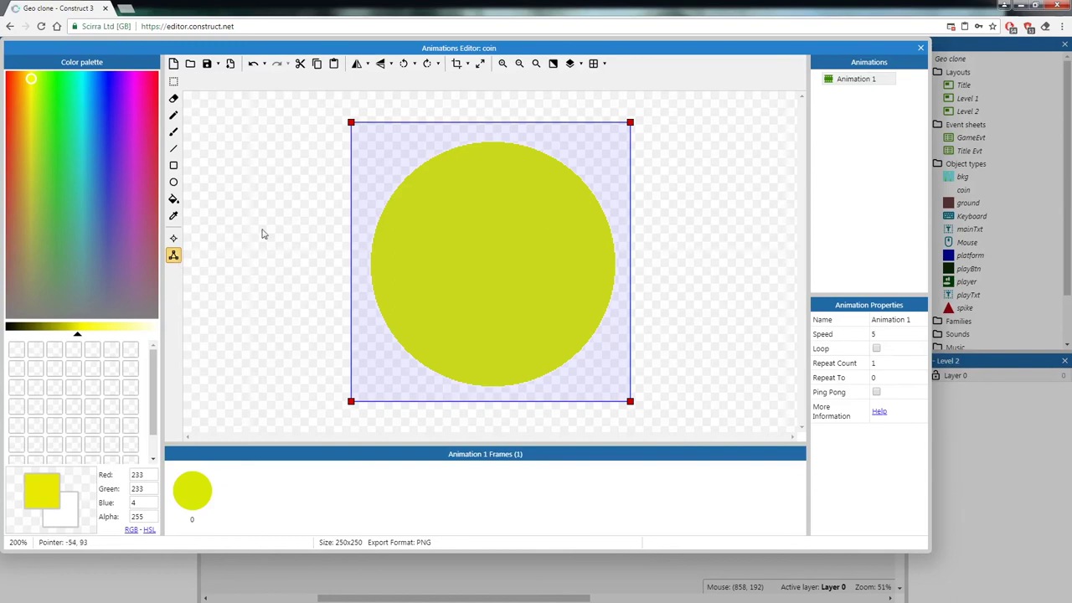
pyautogui.moveTo(248, 450); pyautogui.dragTo(231, 410)
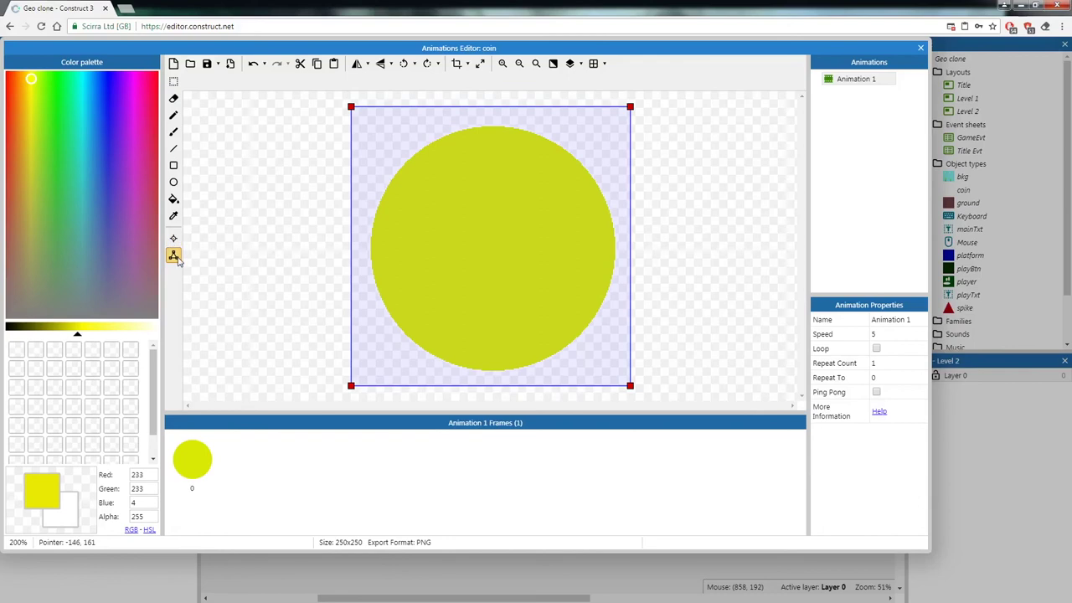
pyautogui.click(173, 256)
pyautogui.rightClick(457, 205)
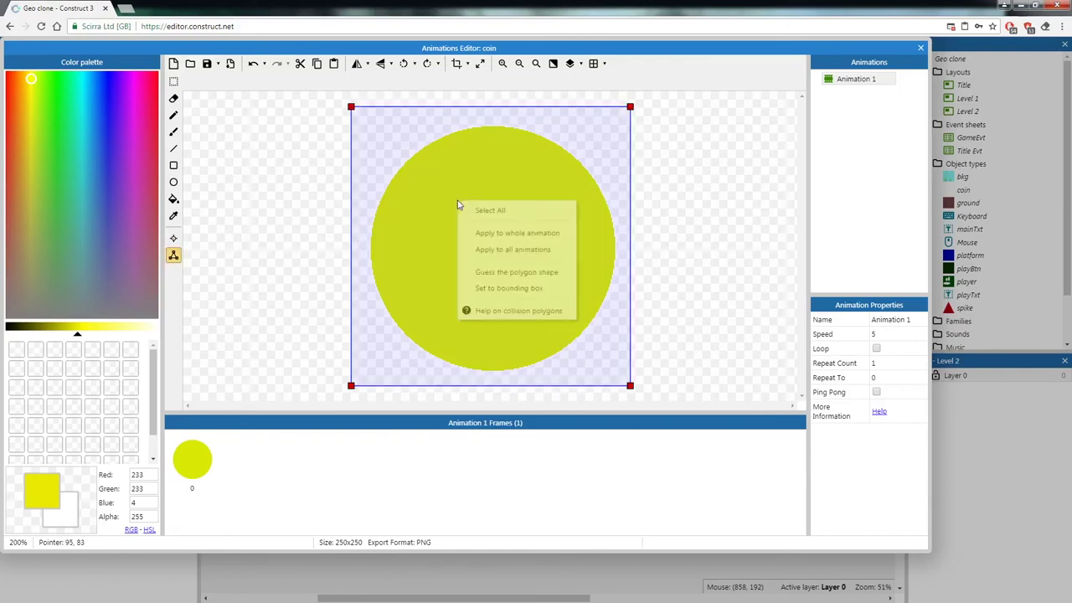
pyautogui.click(543, 279)
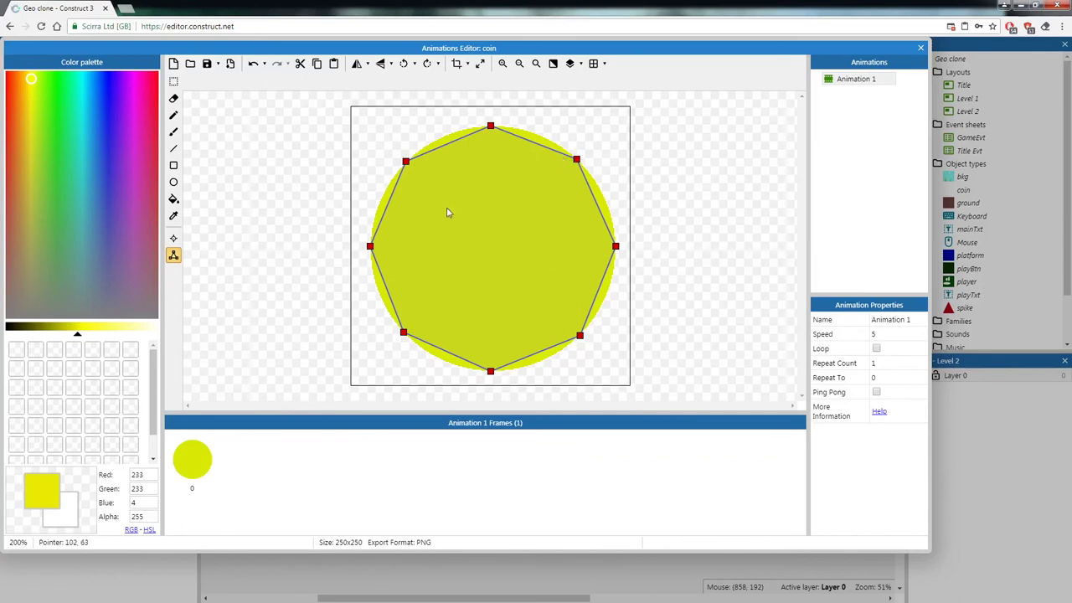
pyautogui.rightClick(513, 255)
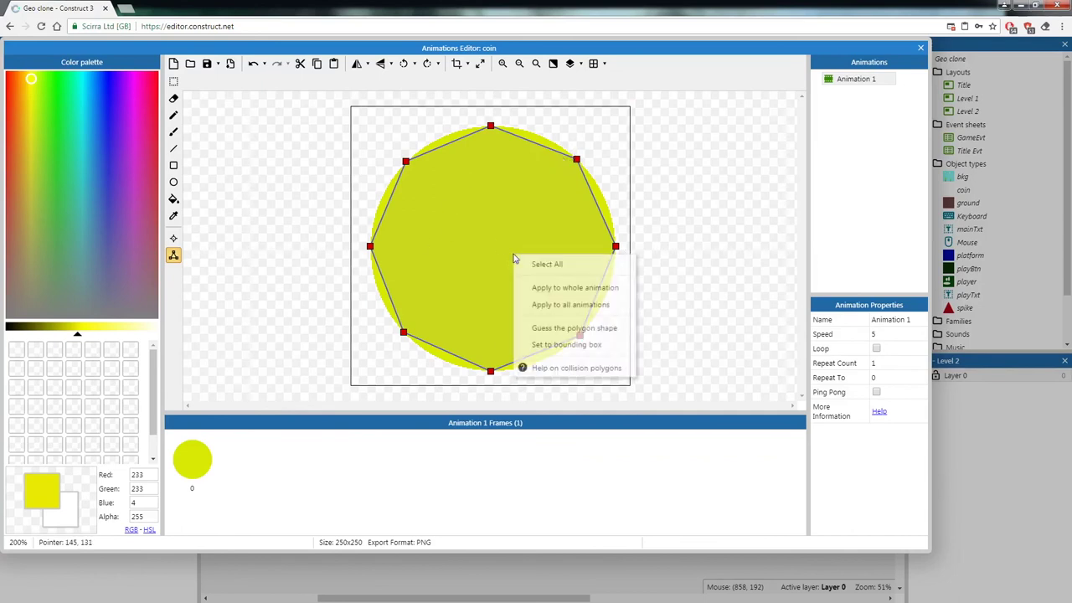
pyautogui.click(579, 333)
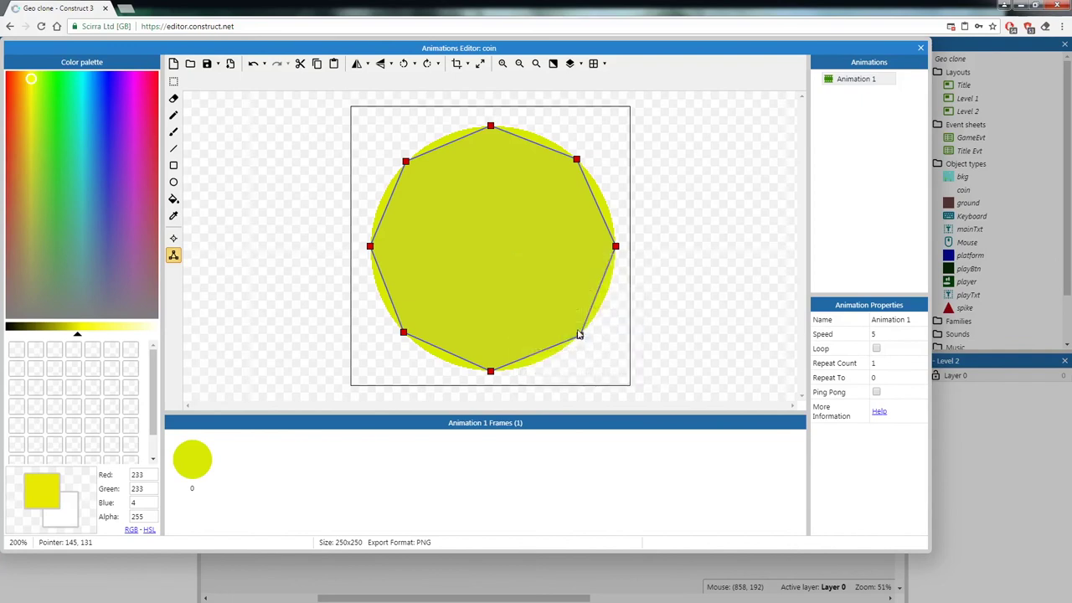
pyautogui.click(920, 48)
# - Shrink the coin to about 54 x 54 and place it just above the ground between the first spike and the second large tree
pyautogui.click(574, 227)
pyautogui.click(471, 281)
pyautogui.moveTo(472, 281); pyautogui.dragTo(507, 454)
pyautogui.click(520, 504)
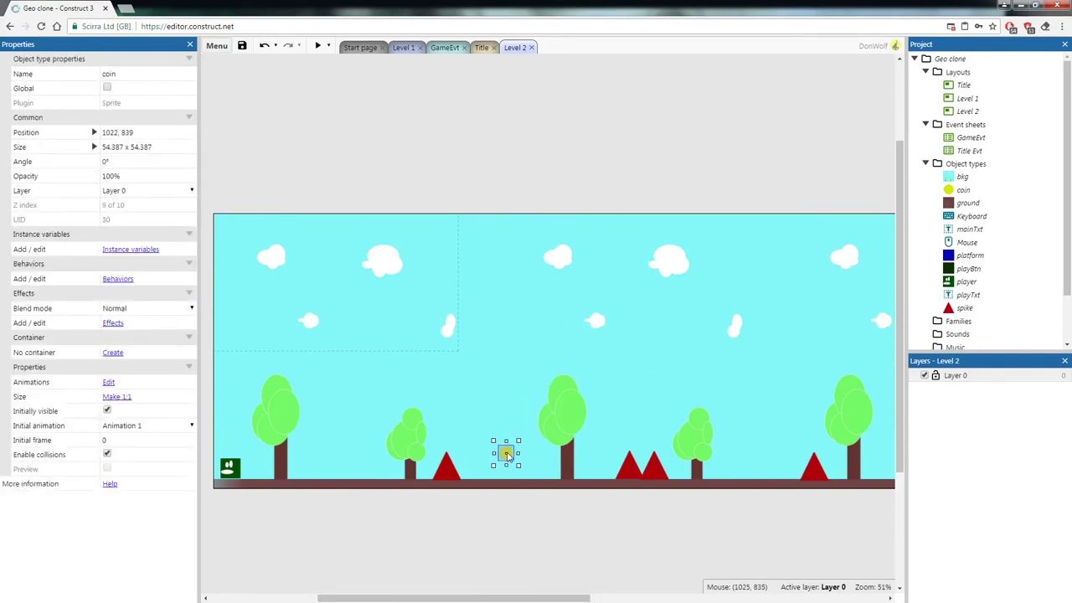
pyautogui.click(517, 515)
# - Copy the coin and place one duplicate low past the double spikes and another higher up before the third large tree
pyautogui.click(505, 454)
pyautogui.click(644, 379)
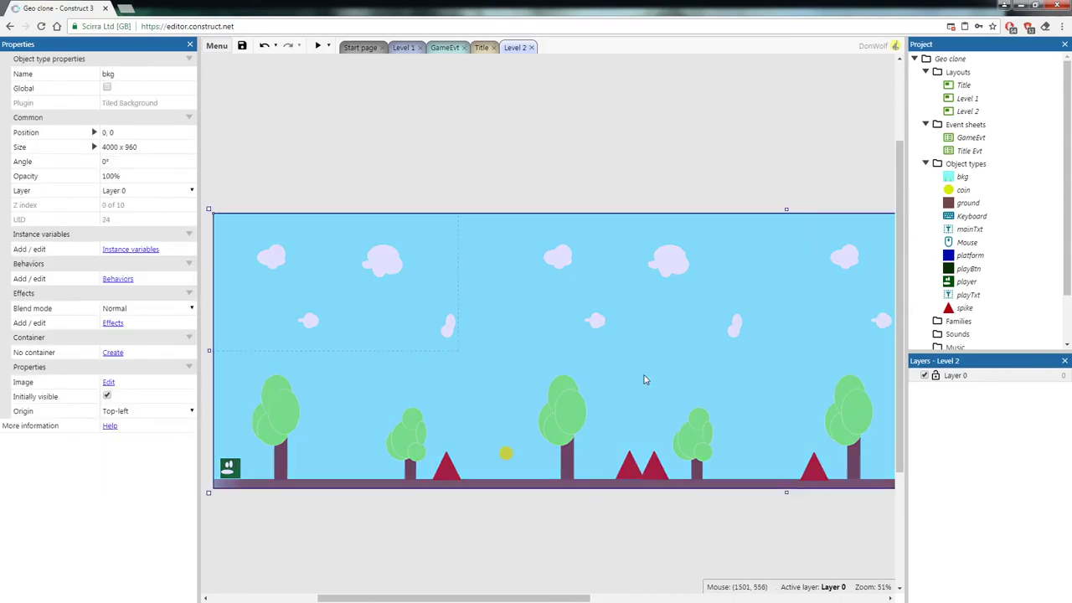
pyautogui.click(730, 552)
pyautogui.hotkey('ctrl', 'v')
pyautogui.click(734, 453)
pyautogui.rightClick(724, 452)
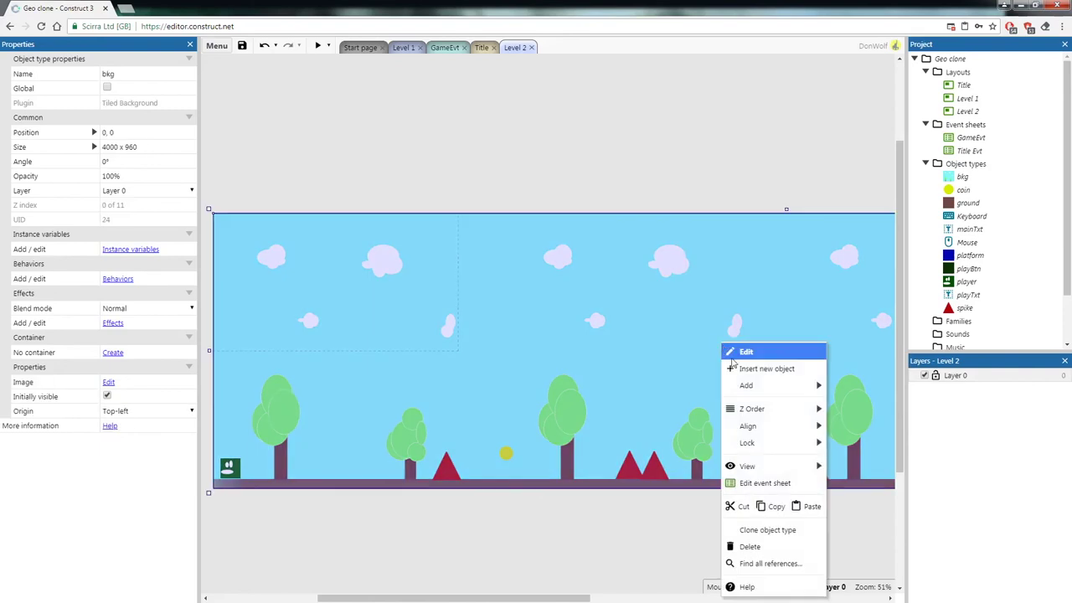
pyautogui.click(647, 545)
pyautogui.hotkey('ctrl', 'v')
pyautogui.click(790, 397)
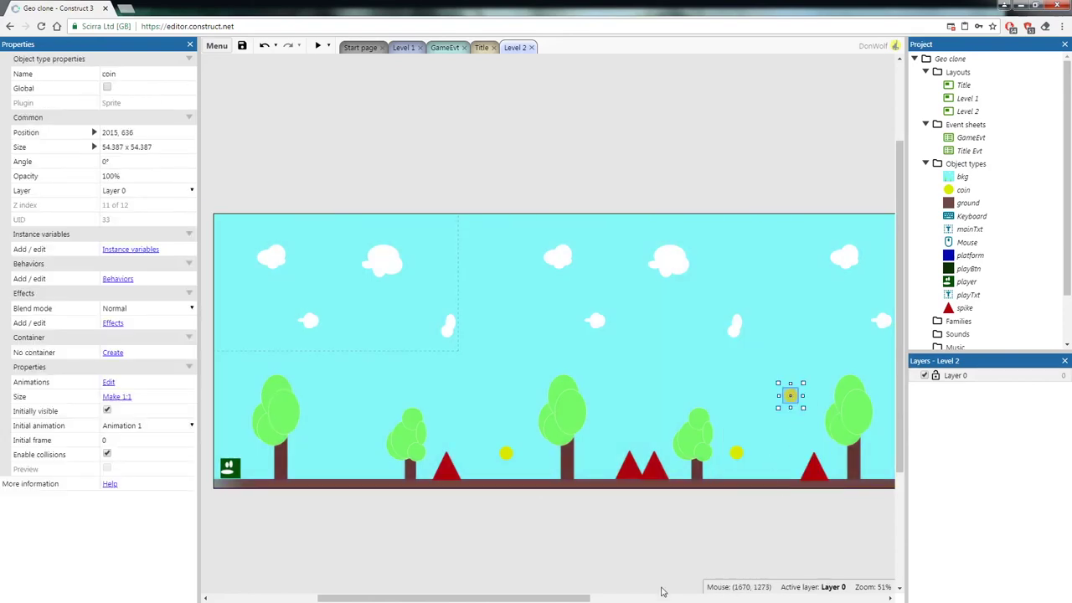
# - Paste two more coins low above the ground, one before and one after the last spike of the level
pyautogui.hscroll(3, 584, 596)
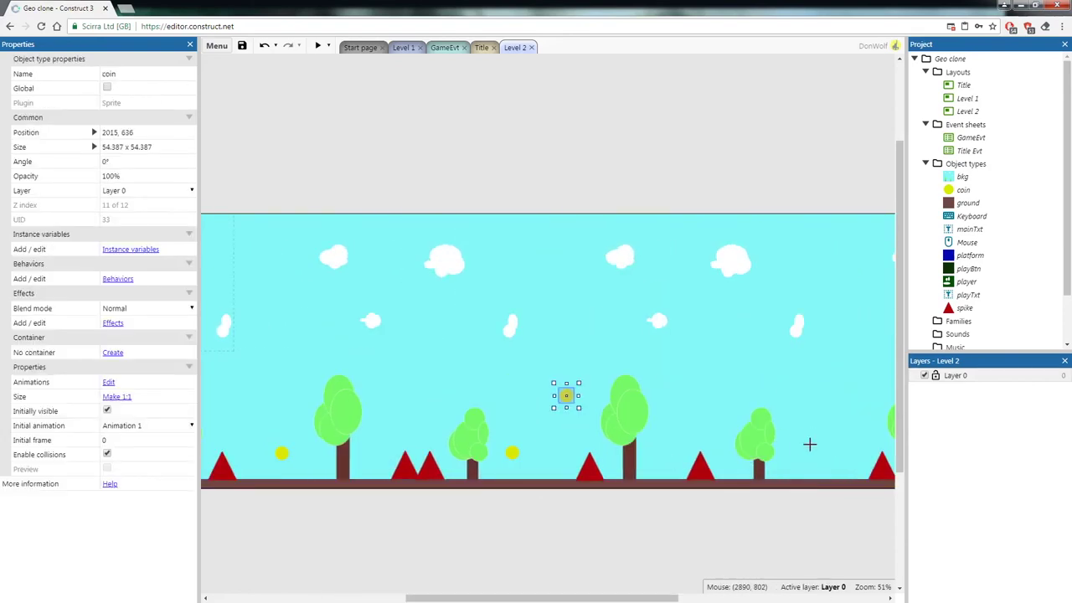
pyautogui.hotkey('ctrl', 'v')
pyautogui.click(808, 443)
pyautogui.hscroll(3, 674, 590)
pyautogui.hotkey('ctrl', 'v')
pyautogui.click(709, 445)
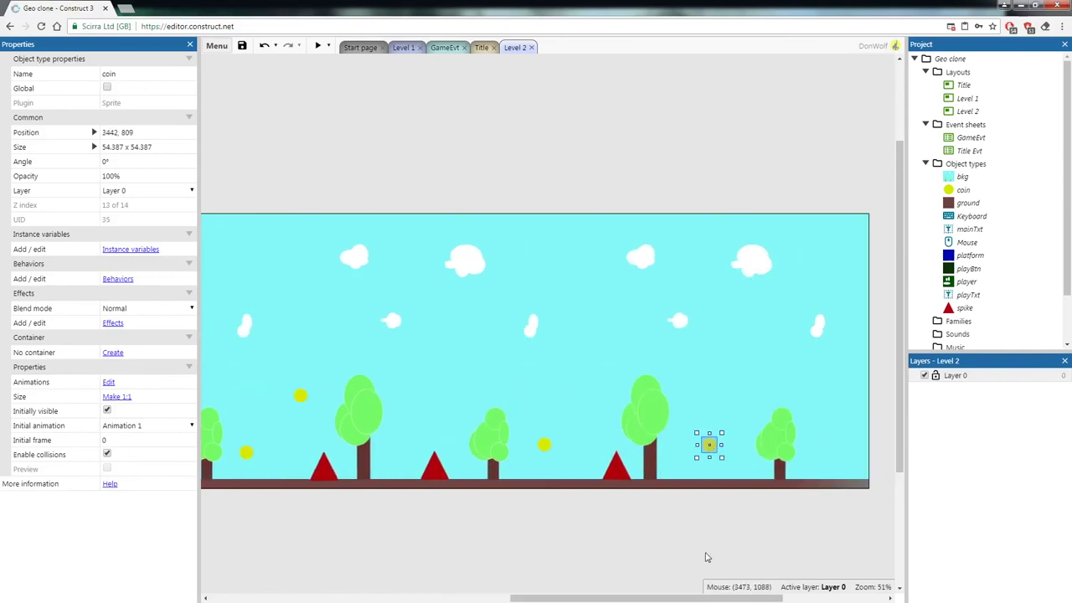
# - Paste another coin near the start of the level, between the first large tree and the first small tree
pyautogui.hscroll(-4, 651, 590)
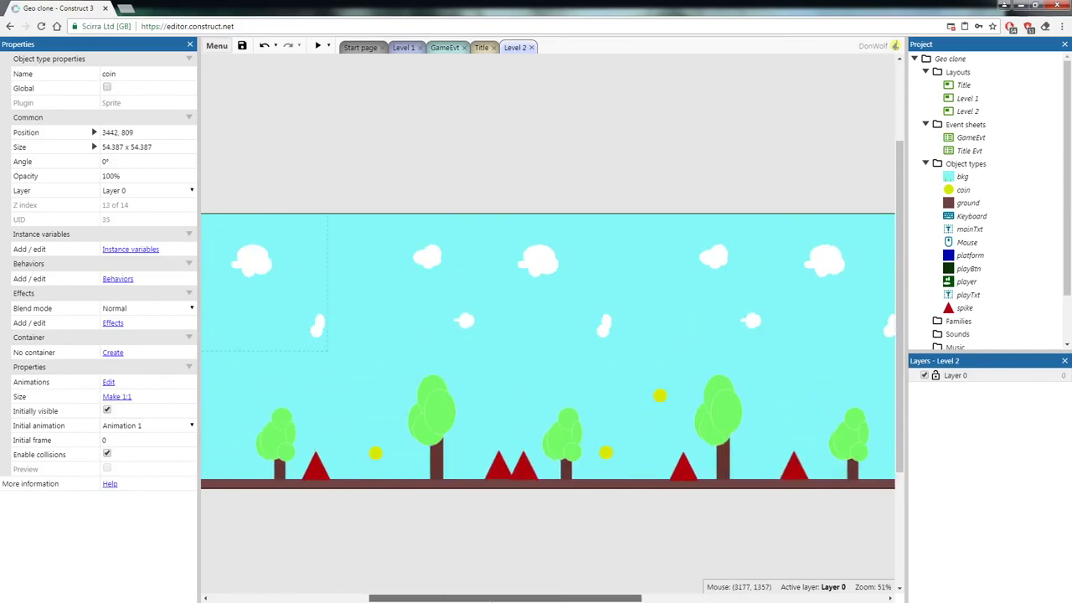
pyautogui.hscroll(-1, 544, 351)
pyautogui.hotkey('ctrl', 'v')
pyautogui.click(383, 458)
pyautogui.click(443, 523)
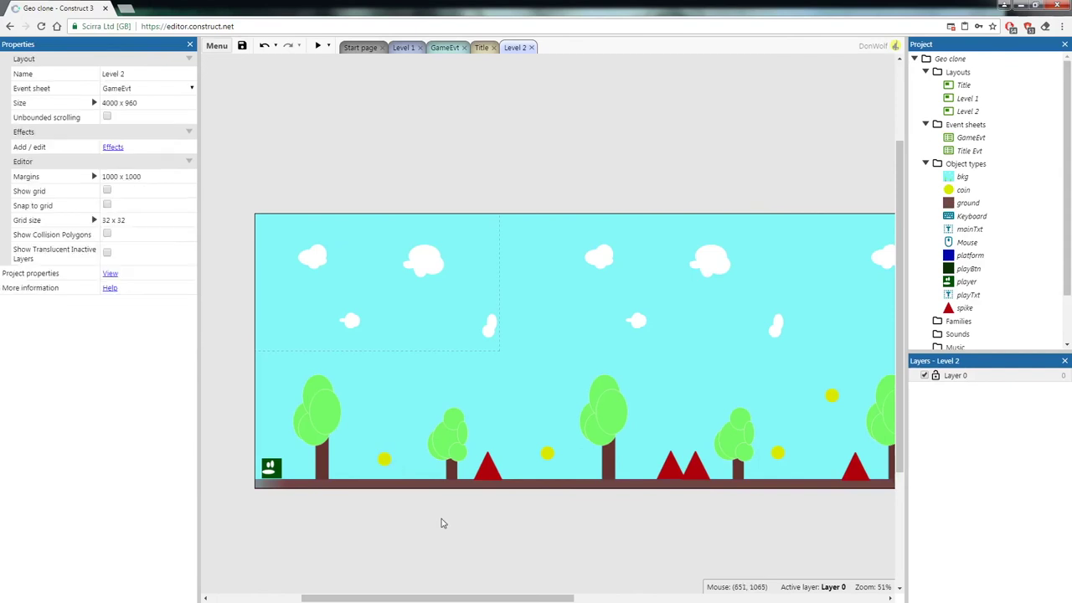
pyautogui.moveTo(503, 598); pyautogui.dragTo(495, 553)
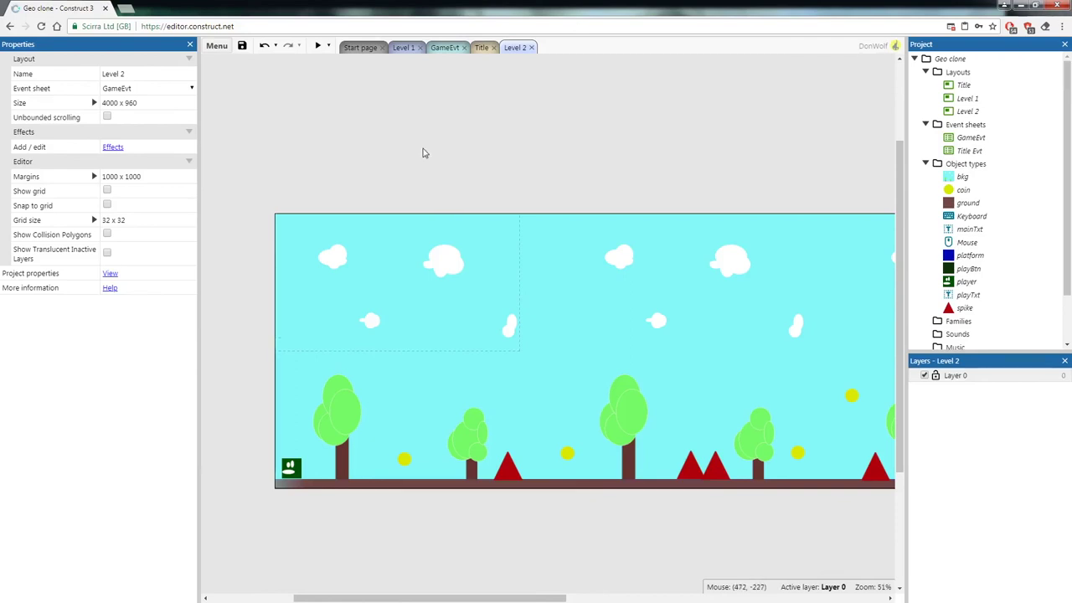
# - Insert a new Text object named scoreTxt into the Level 2 layout
pyautogui.rightClick(396, 147)
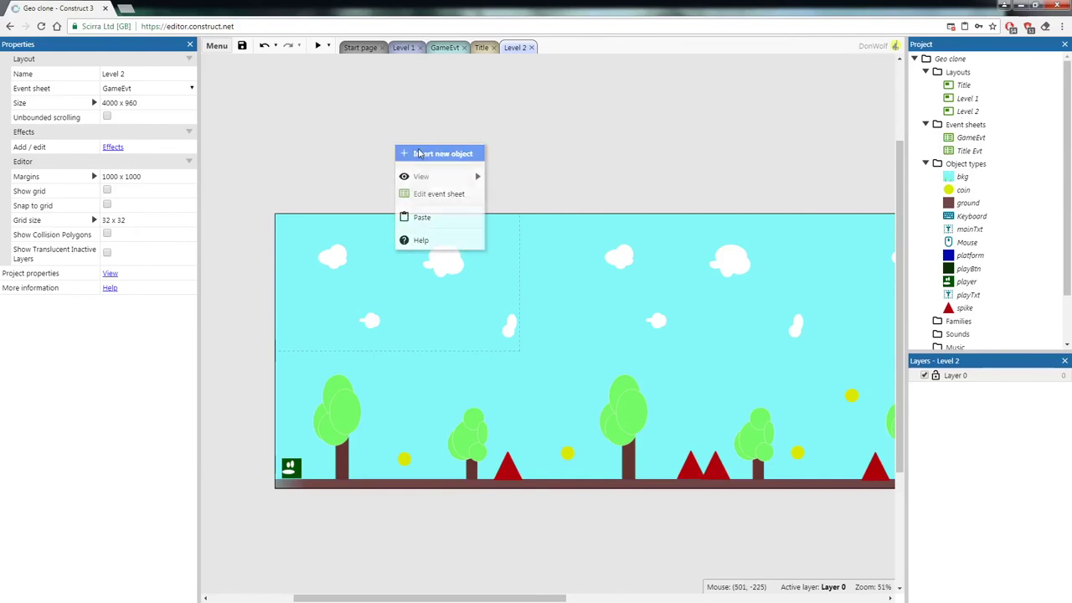
pyautogui.click(410, 151)
pyautogui.scroll(-3, 602, 242)
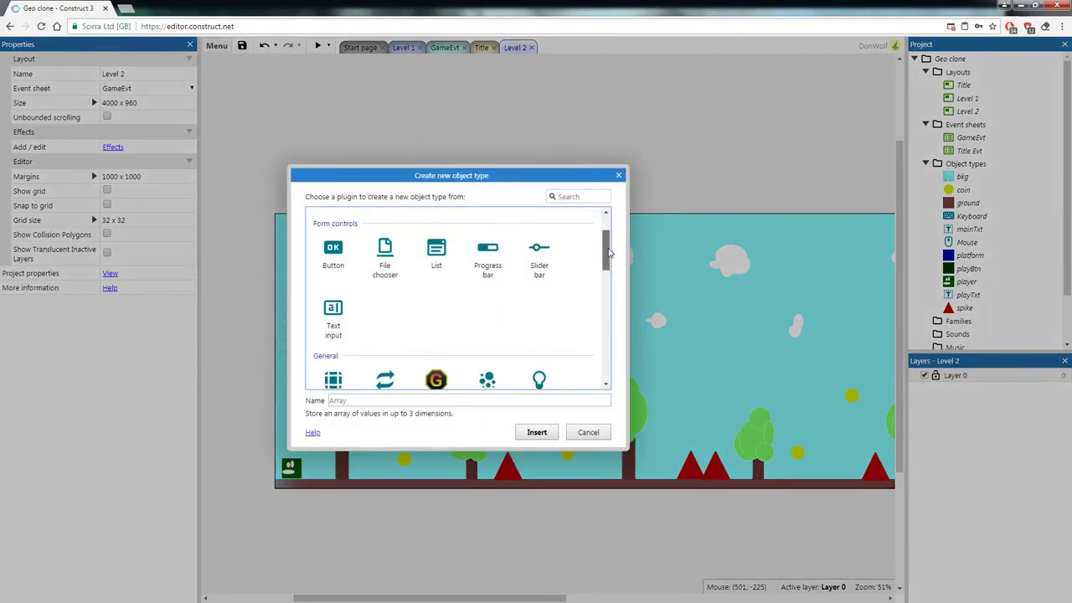
pyautogui.scroll(3, 601, 242)
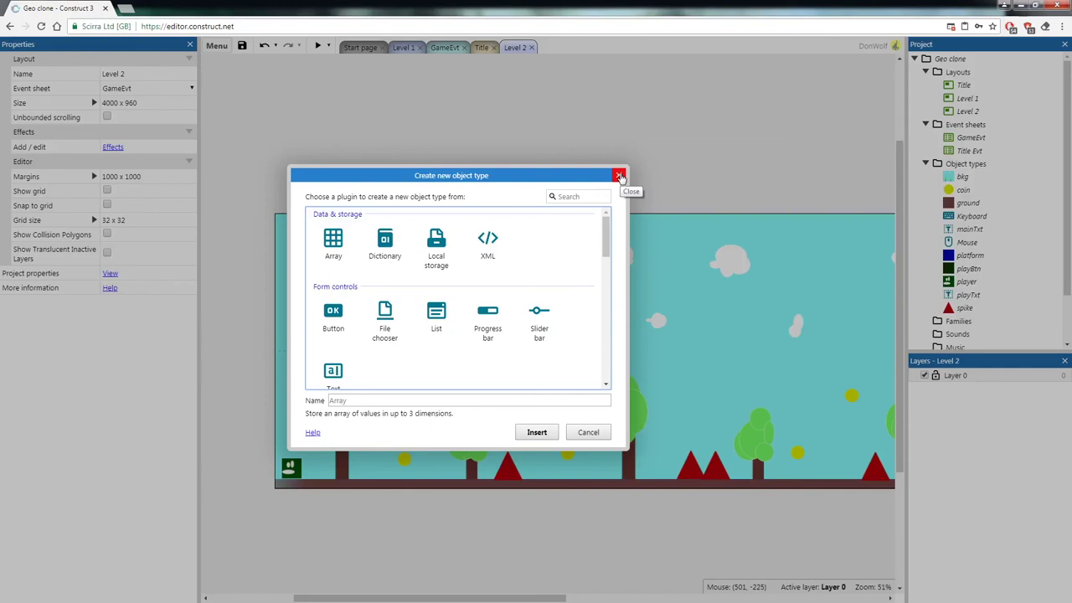
pyautogui.moveTo(606, 239); pyautogui.dragTo(605, 289)
pyautogui.click(437, 266)
pyautogui.click(389, 399)
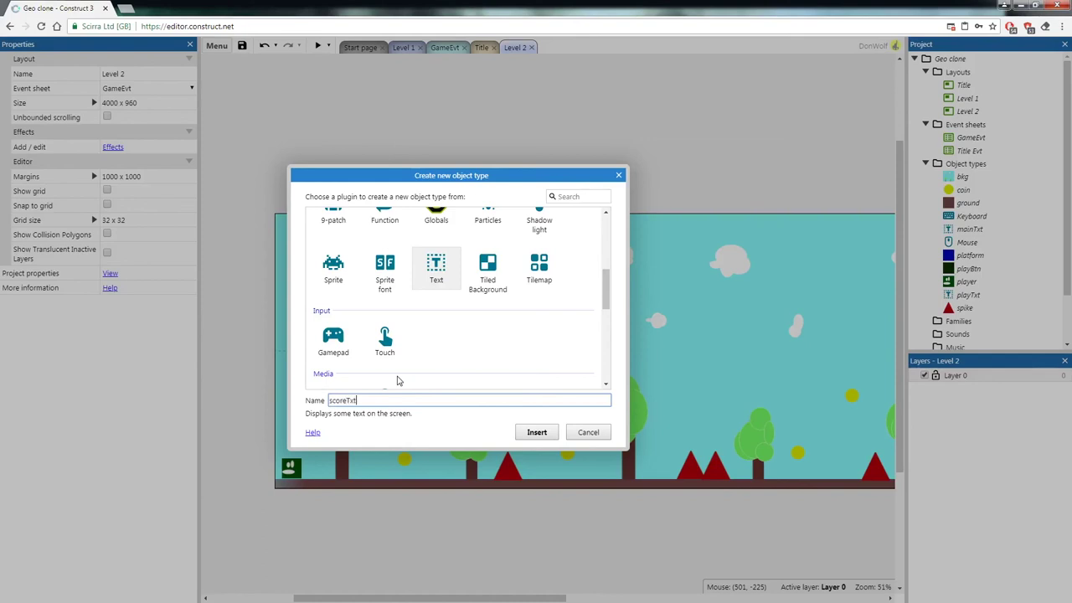
pyautogui.click(536, 431)
# - Place the scoreTxt object outside the level, just above the starting section of the background
pyautogui.click(433, 177)
pyautogui.click(502, 149)
pyautogui.click(448, 183)
pyautogui.moveTo(449, 184); pyautogui.dragTo(398, 220)
pyautogui.click(494, 180)
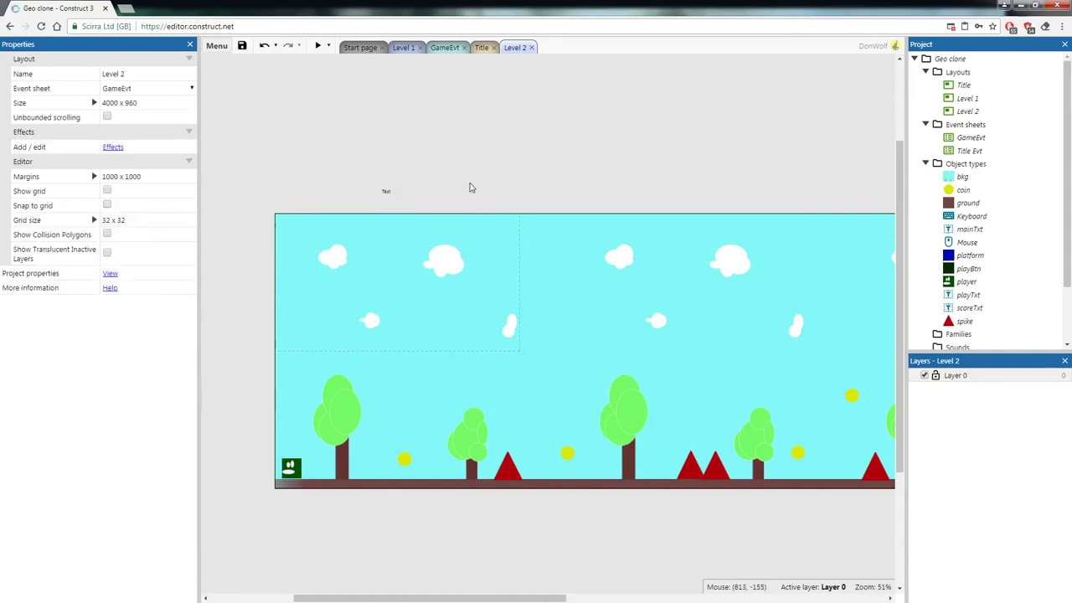
# - Add a new layer named UI above Layer 0 in the Level 2 layout and make it the active layer
pyautogui.click(958, 437)
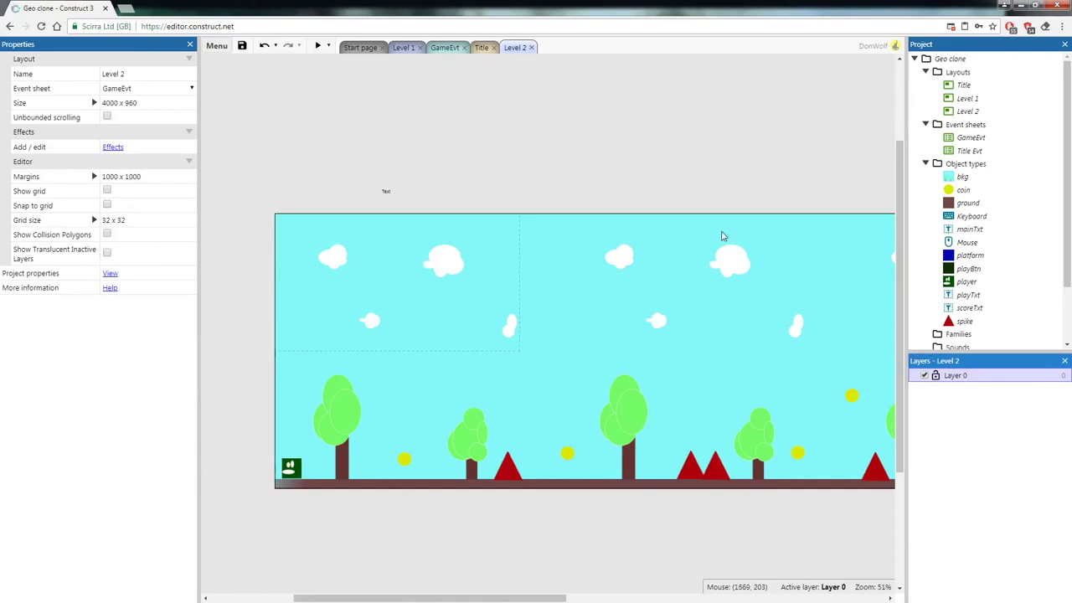
pyautogui.click(740, 178)
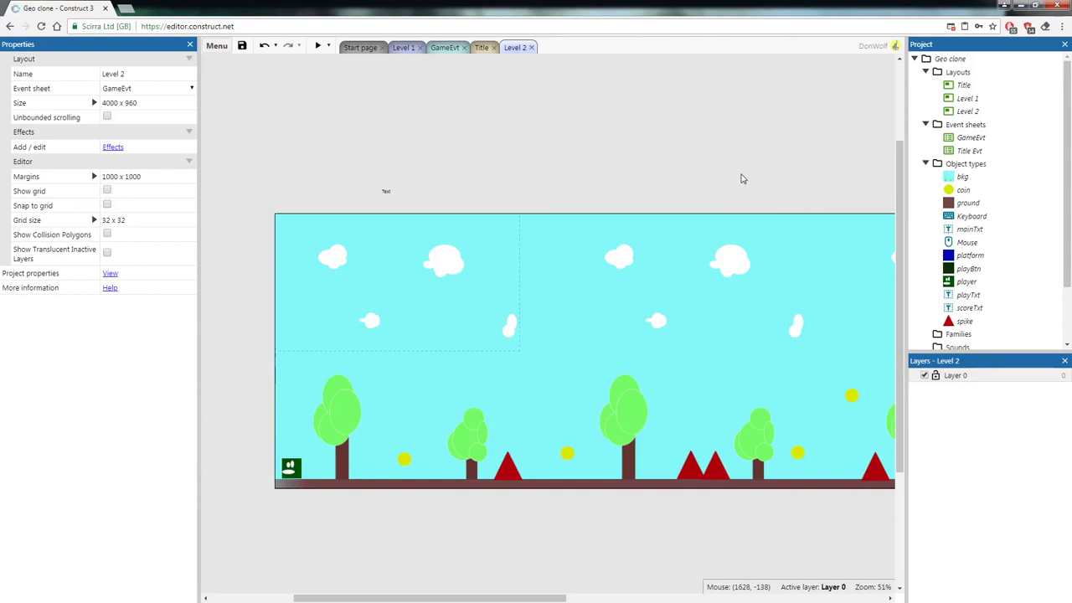
pyautogui.click(955, 378)
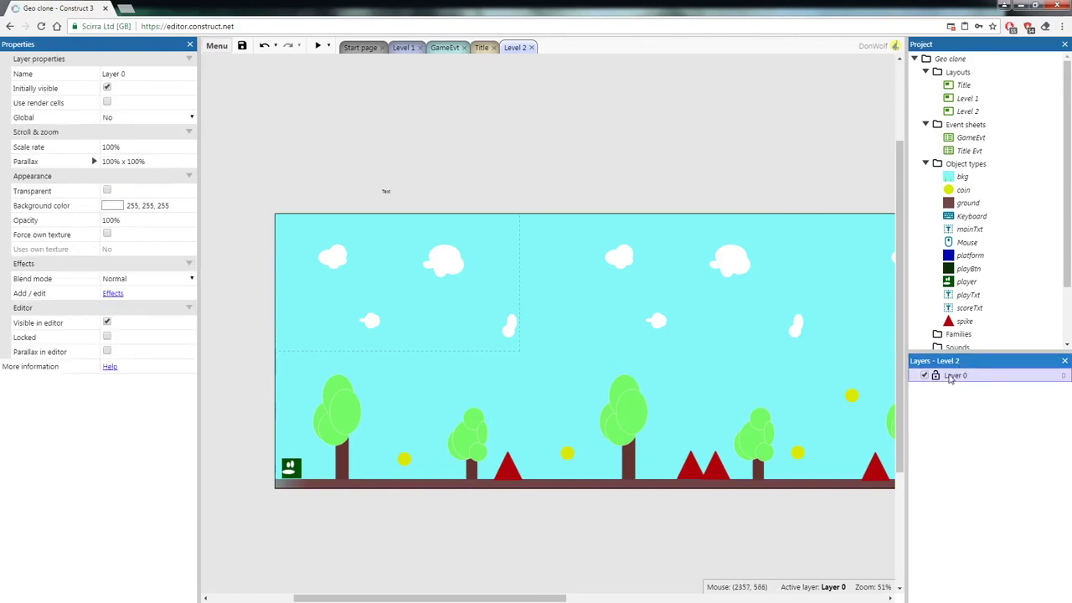
pyautogui.rightClick(949, 377)
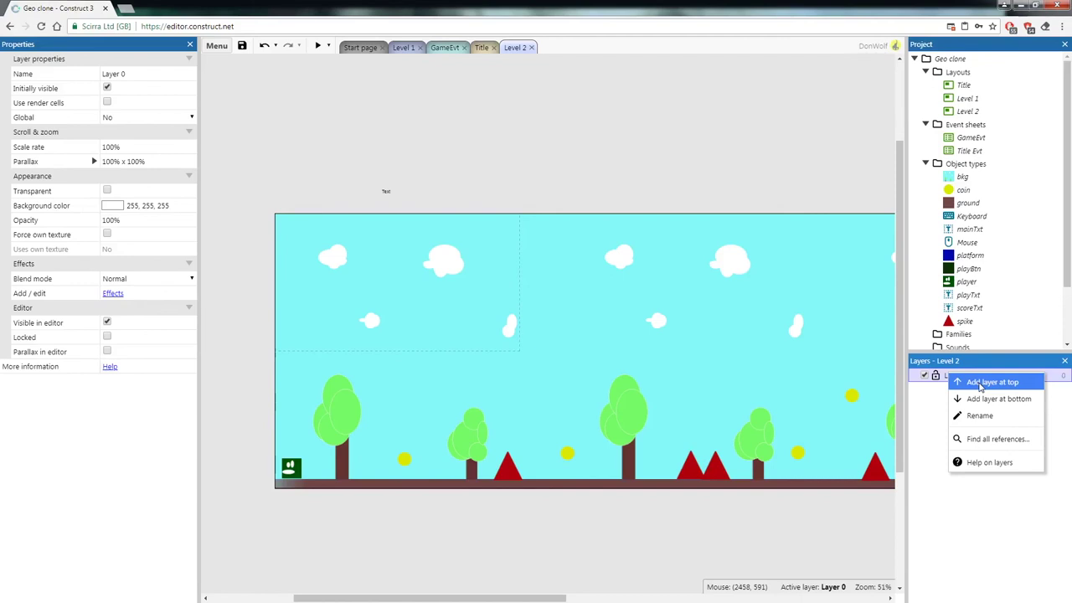
pyautogui.click(979, 383)
pyautogui.write('UI')
pyautogui.press('Return')
pyautogui.click(949, 375)
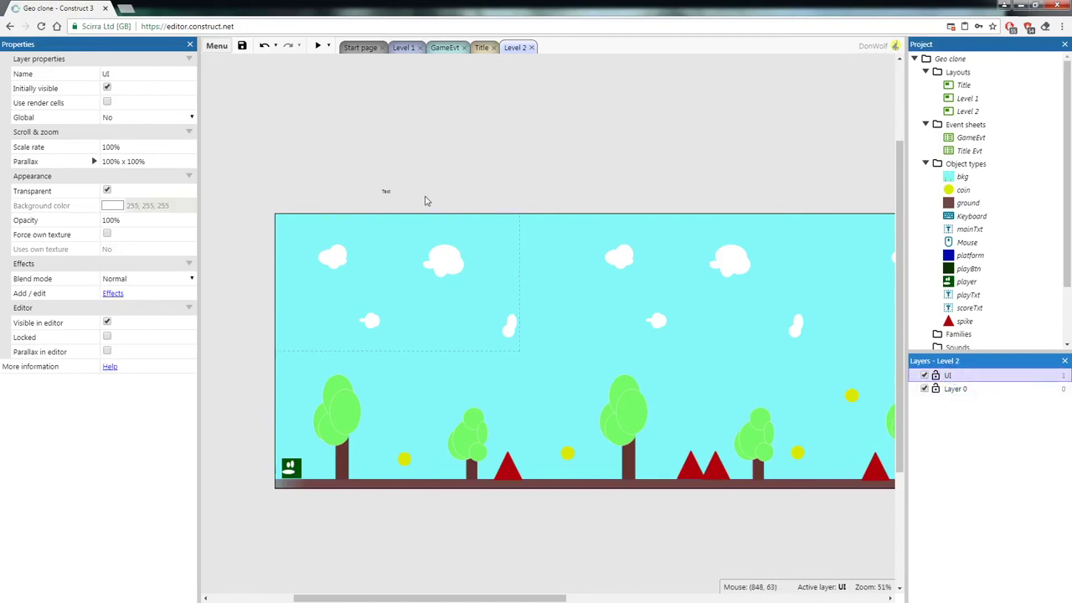
# - Transfer the scoreTxt object to the UI layer and place it inside the dashed viewport area at the level's upper edge, at about 300, 11
pyautogui.click(386, 194)
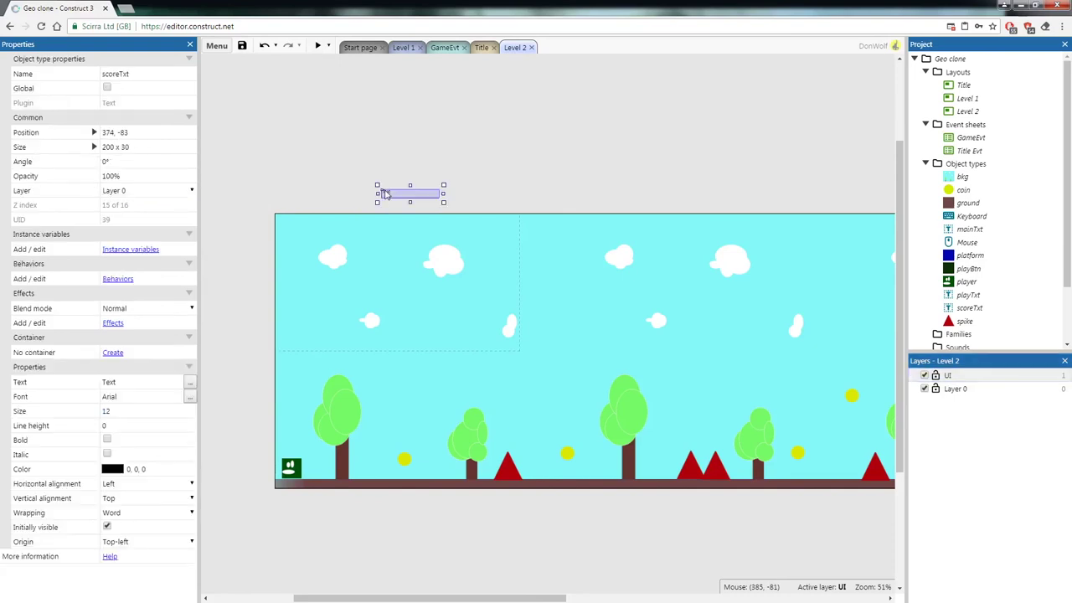
pyautogui.rightClick(386, 194)
pyautogui.moveTo(482, 257)
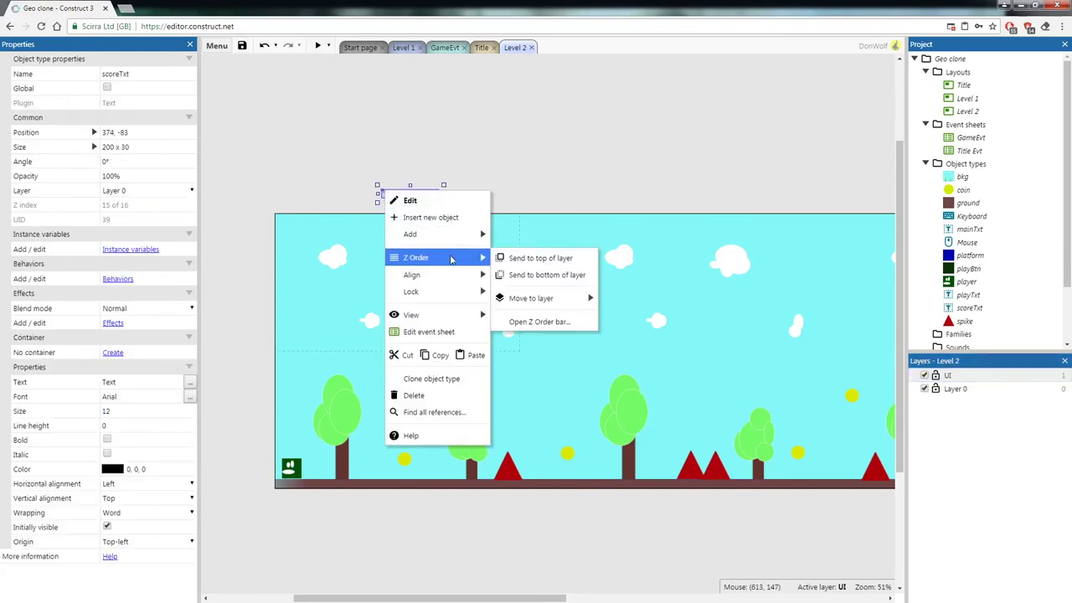
pyautogui.moveTo(558, 300)
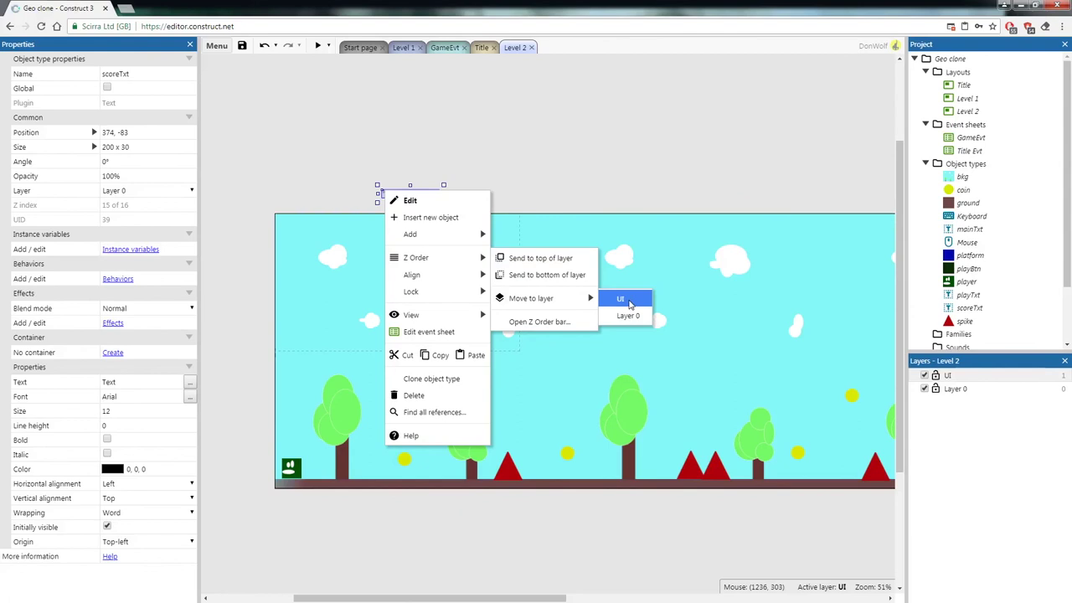
pyautogui.click(630, 304)
pyautogui.click(388, 192)
pyautogui.click(384, 193)
pyautogui.moveTo(385, 192); pyautogui.dragTo(368, 227)
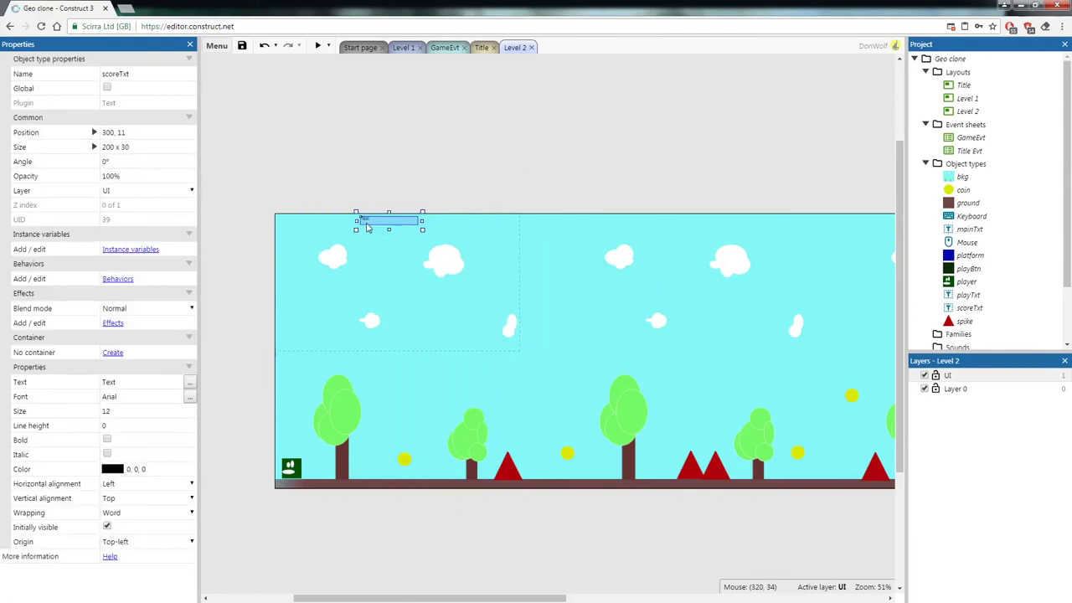
# - Set the UI layer's parallax to 0% x 0% and compare its properties with those of Layer 0
pyautogui.click(961, 379)
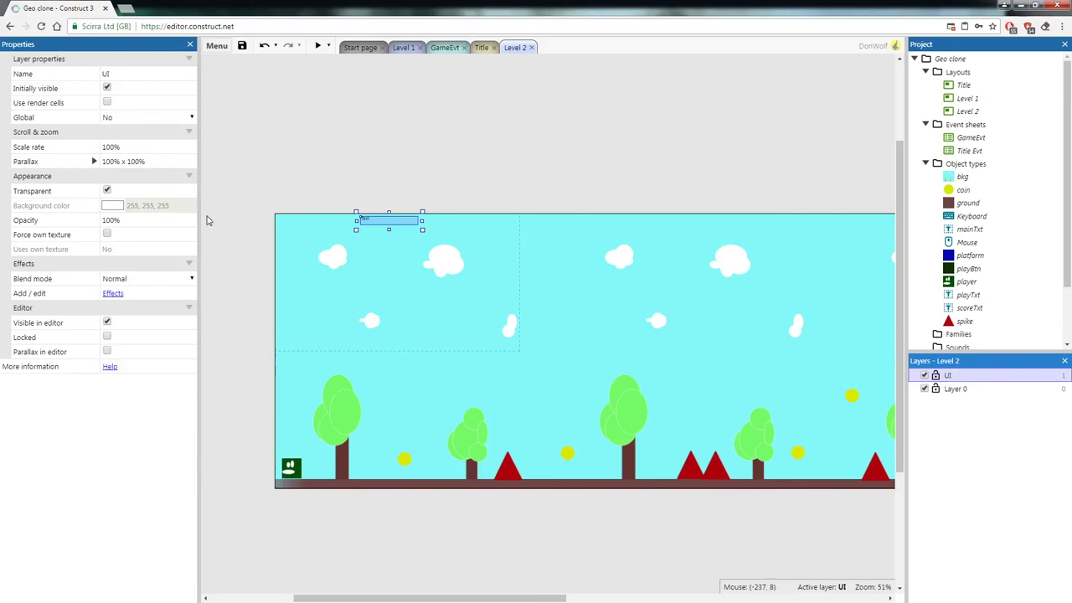
pyautogui.click(111, 160)
pyautogui.click(114, 160)
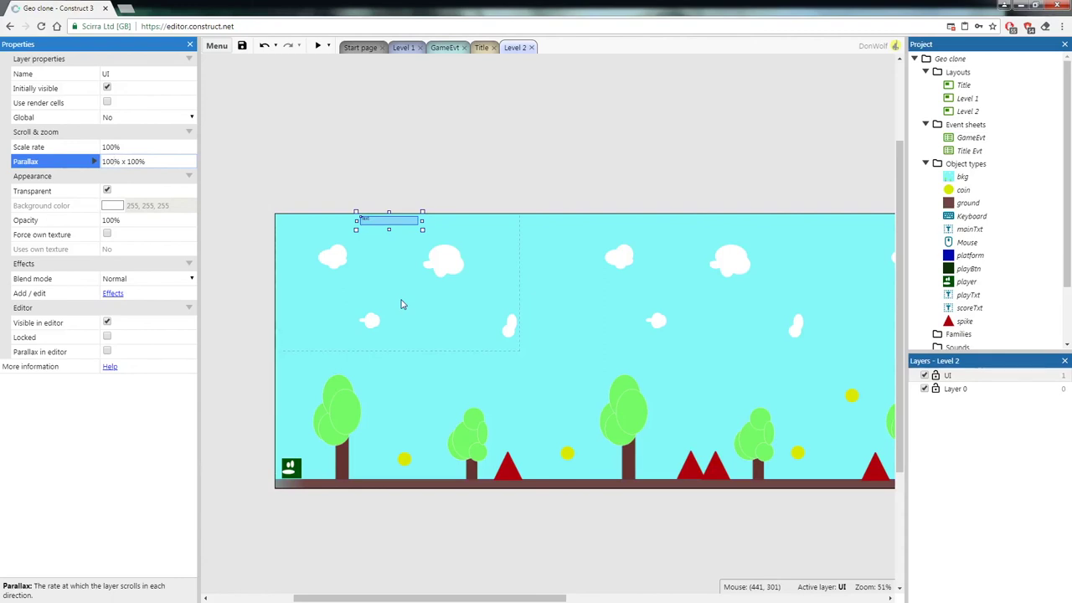
pyautogui.click(109, 161)
pyautogui.press('BackSpace')
pyautogui.press('BackSpace')
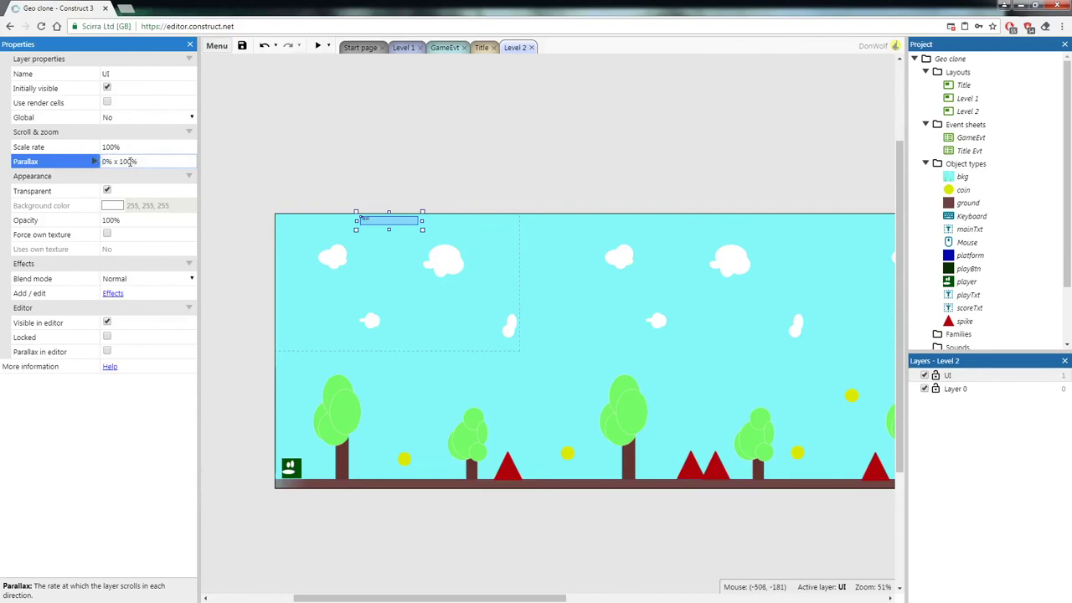
pyautogui.click(124, 161)
pyautogui.press('BackSpace')
pyautogui.press('BackSpace')
pyautogui.click(276, 136)
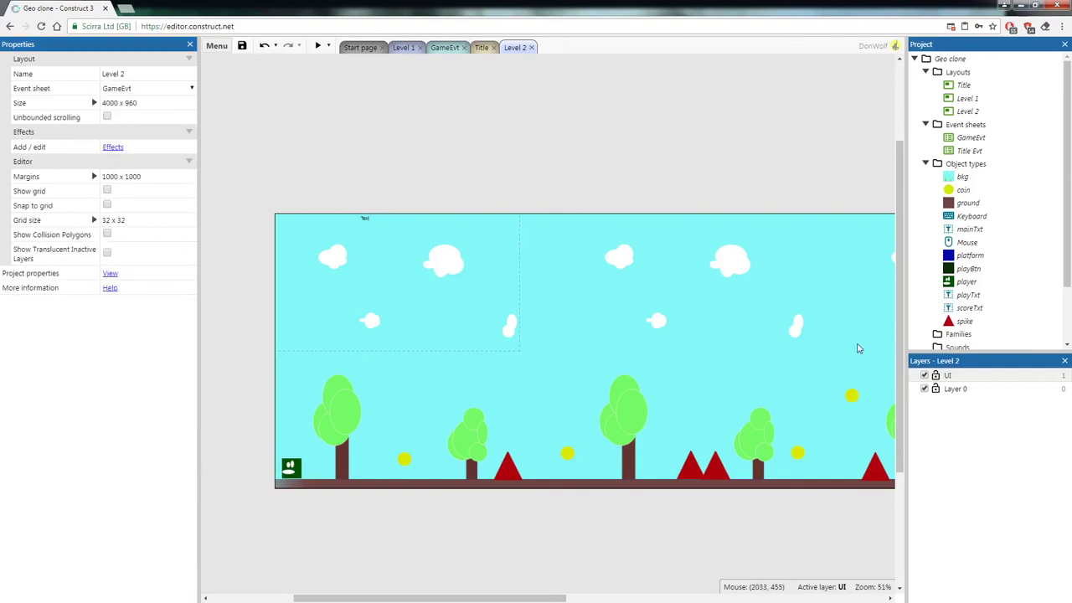
pyautogui.click(959, 378)
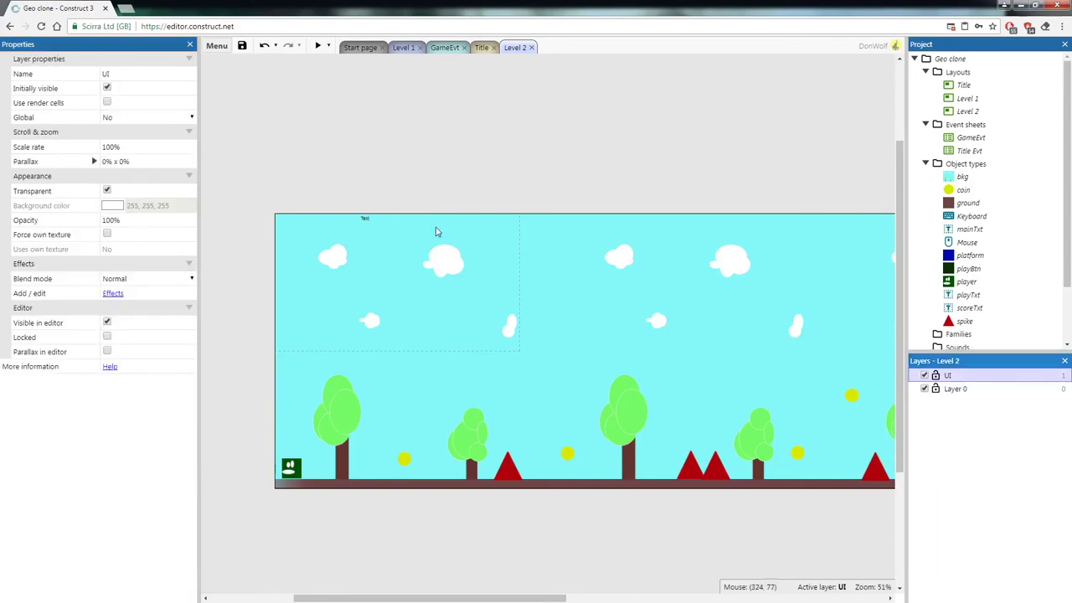
pyautogui.click(954, 387)
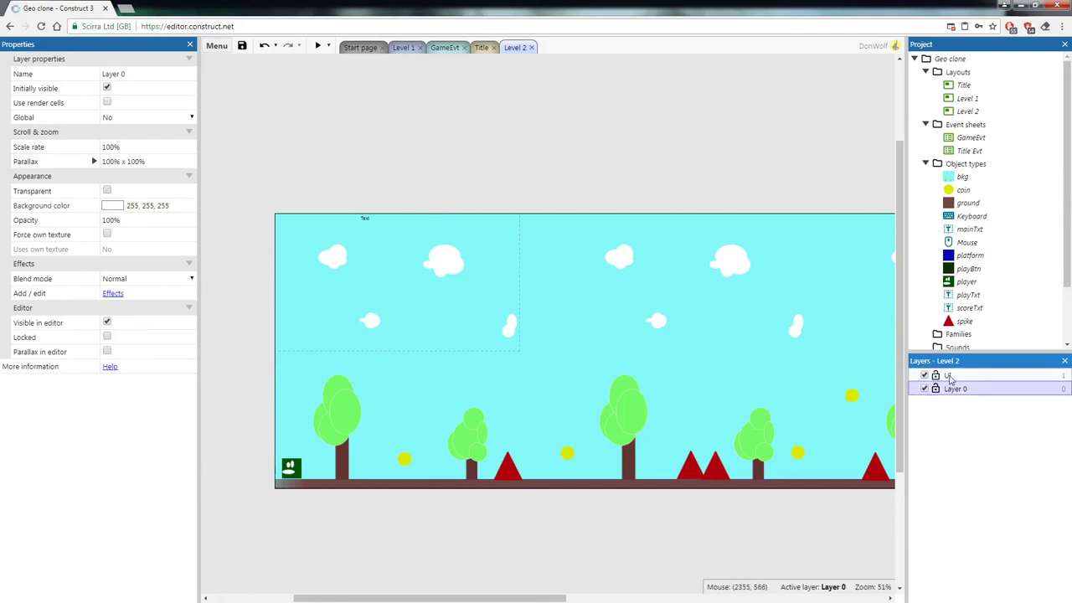
pyautogui.click(950, 378)
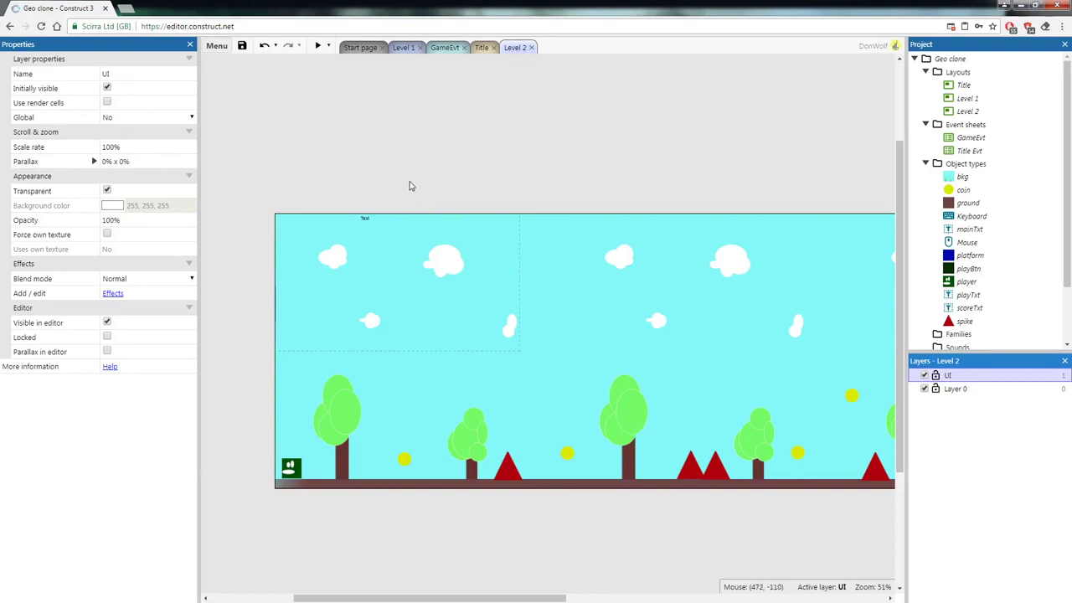
# - Enlarge the scoreTxt text box to about 225 x 67 and keep it near the upper edge of the viewport area
pyautogui.keyDown('ctrl'); pyautogui.scroll(1, 376, 192); pyautogui.keyUp('ctrl')
pyautogui.click(368, 205)
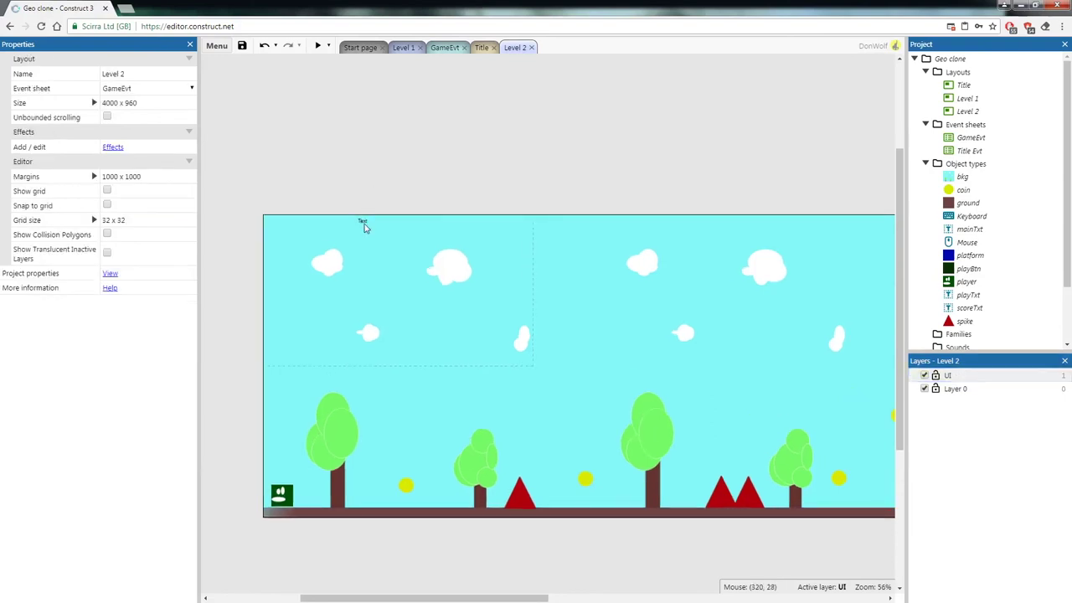
pyautogui.click(364, 227)
pyautogui.moveTo(446, 244); pyautogui.dragTo(386, 234)
pyautogui.click(424, 227)
pyautogui.click(401, 232)
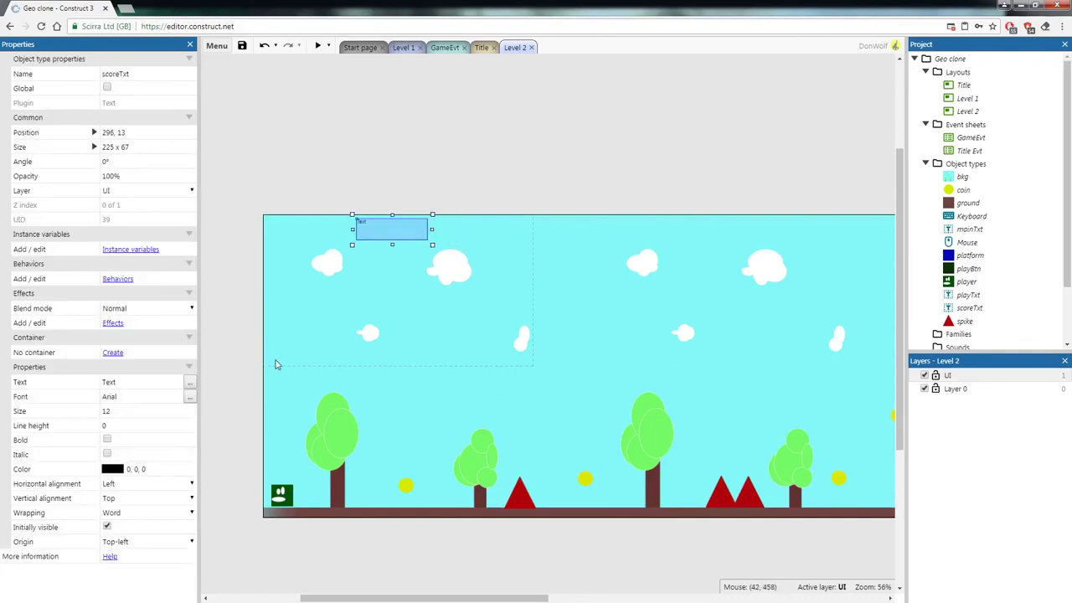
pyautogui.click(265, 128)
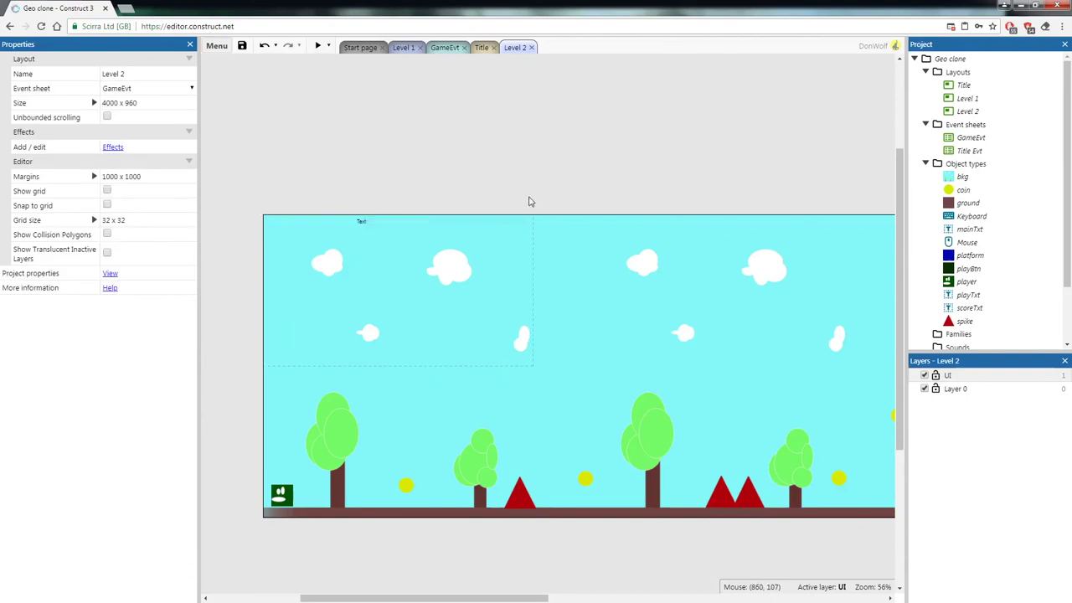
pyautogui.moveTo(261, 215); pyautogui.dragTo(541, 379)
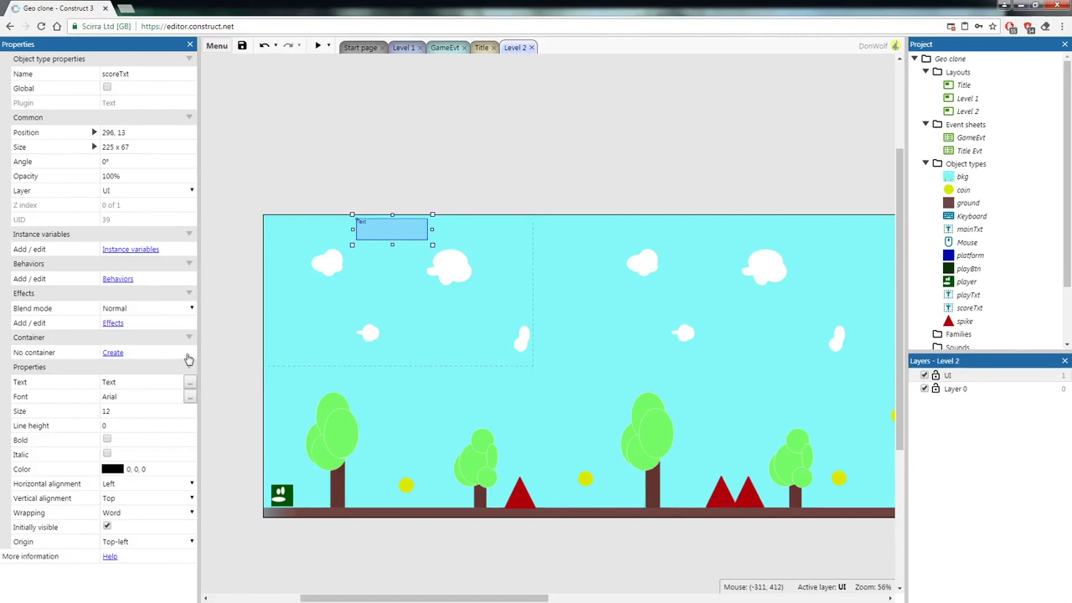
pyautogui.click(447, 165)
# - Set the scoreTxt object's text to "Score: 0" with font size 20 and bold style
pyautogui.click(390, 226)
pyautogui.click(165, 380)
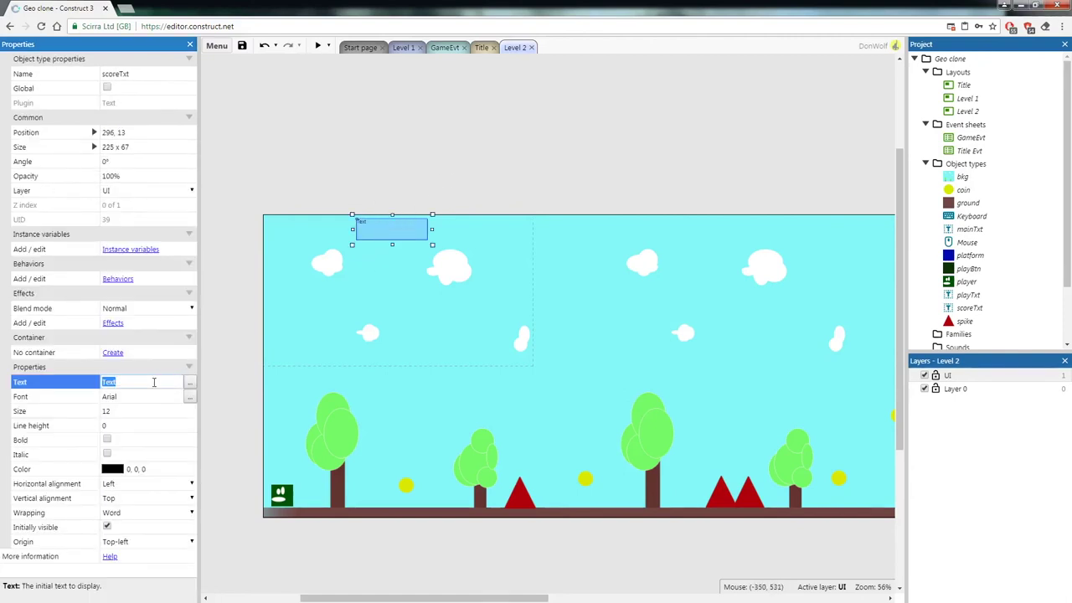
pyautogui.write('Sc')
pyautogui.write('ore: 0')
pyautogui.press('Tab')
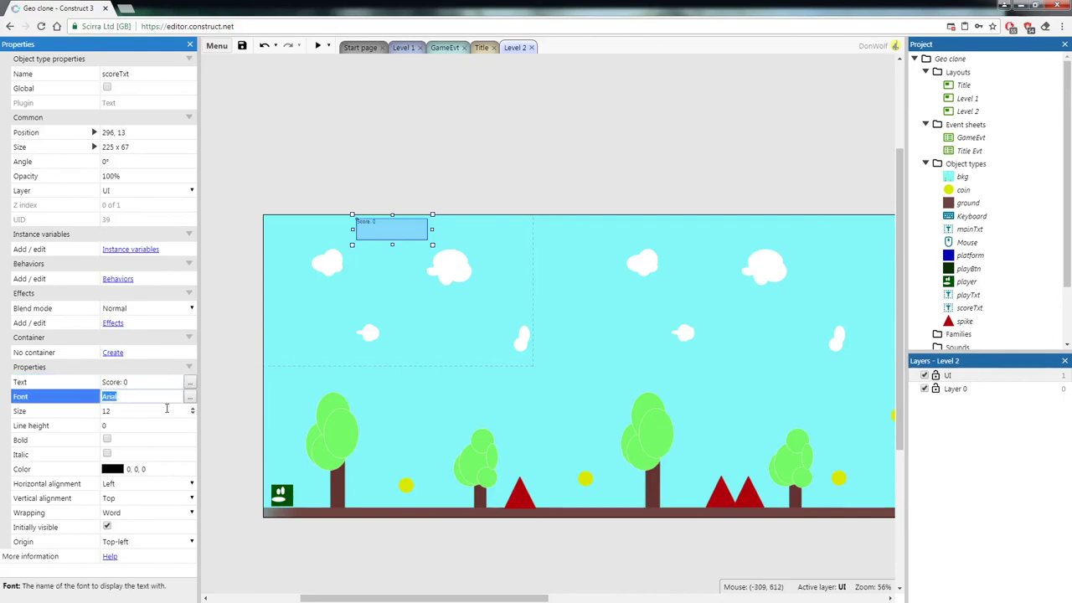
pyautogui.click(165, 410)
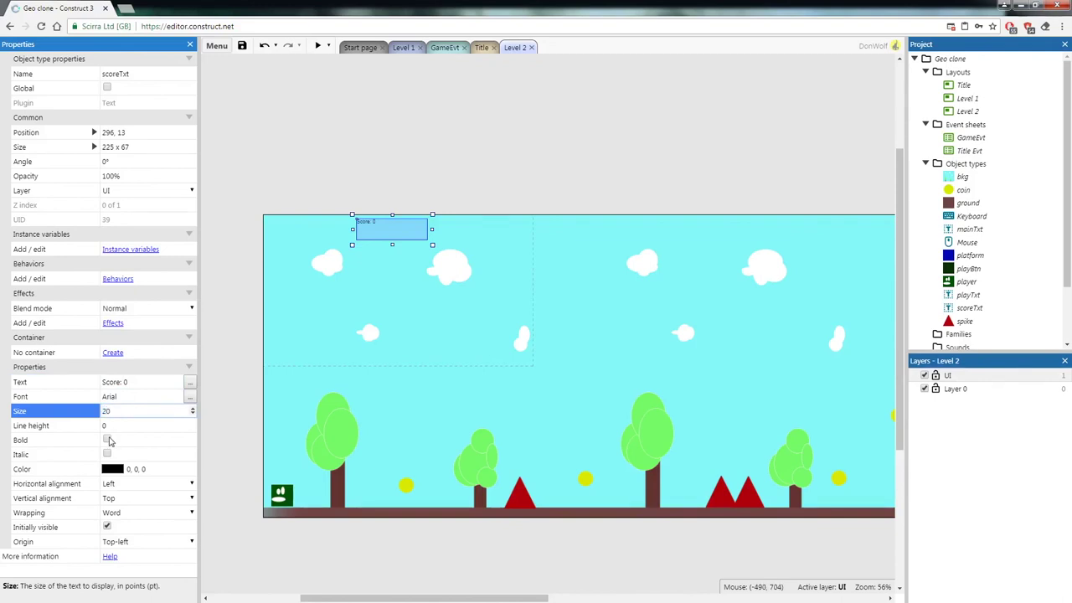
pyautogui.click(107, 440)
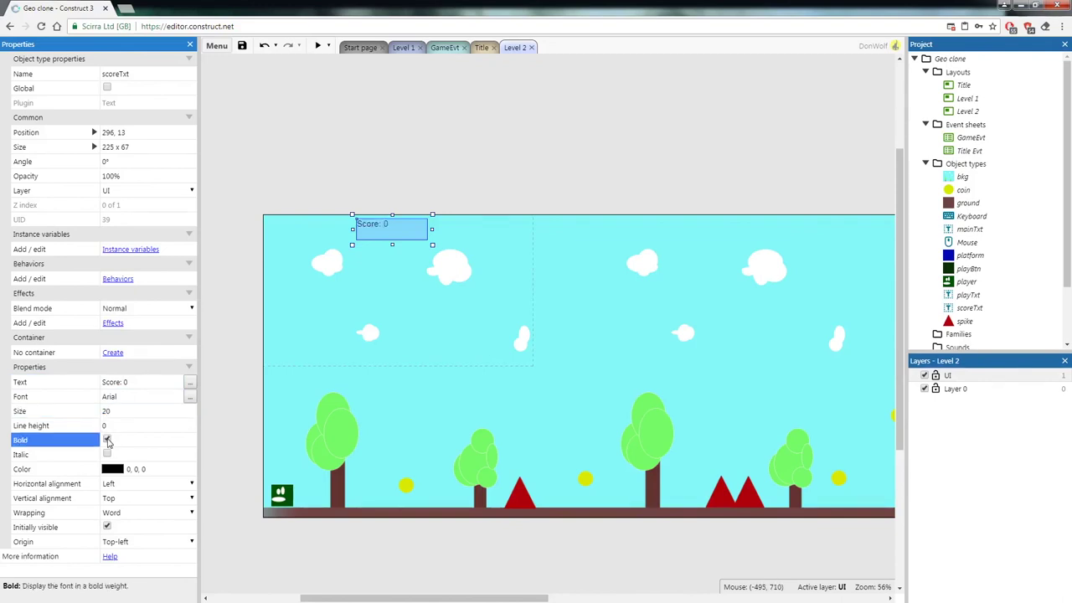
# - Center the score text both horizontally and vertically in its box and finish its placement at the upper edge of the viewport area
pyautogui.click(157, 483)
pyautogui.click(146, 505)
pyautogui.click(167, 499)
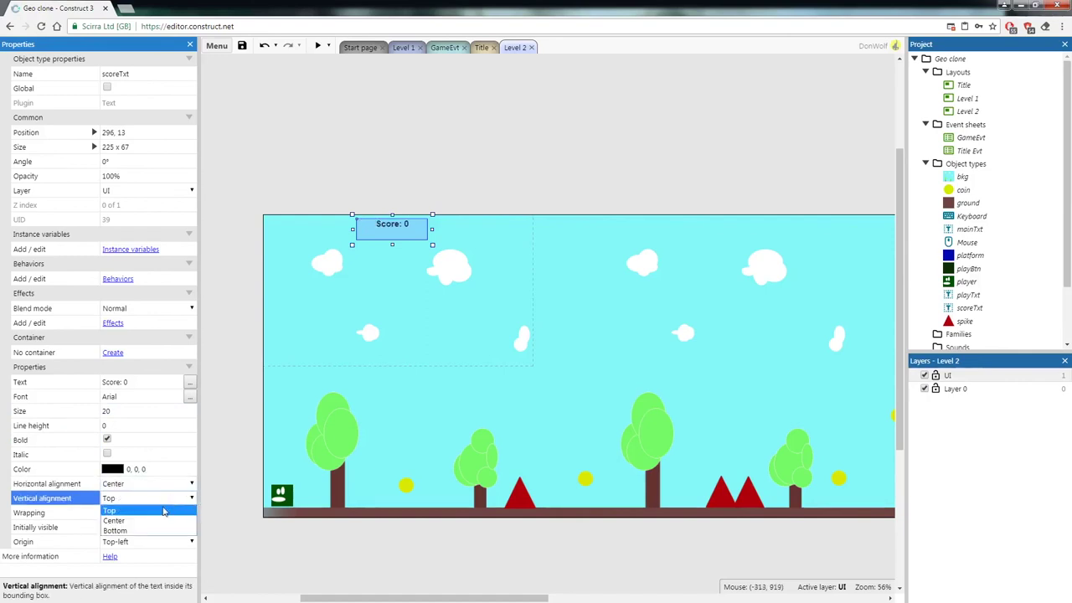
pyautogui.click(148, 520)
pyautogui.click(442, 173)
pyautogui.click(402, 229)
pyautogui.moveTo(401, 229); pyautogui.dragTo(402, 226)
pyautogui.click(494, 123)
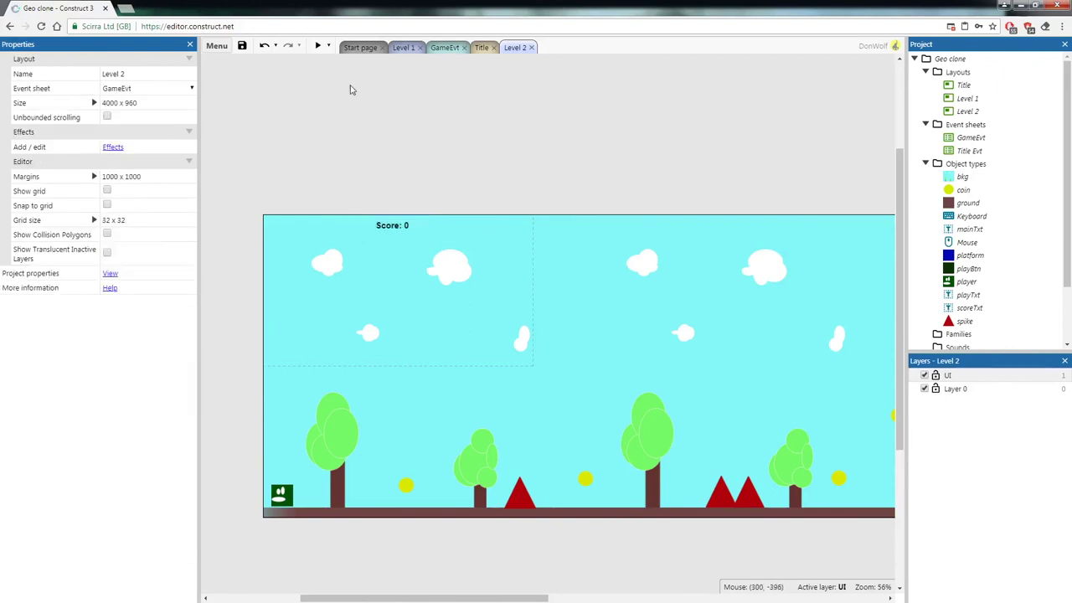
# - Preview Level 2 and play through the obstacles to check how the score text behaves while the level scrolls, then close the preview
pyautogui.click(318, 46)
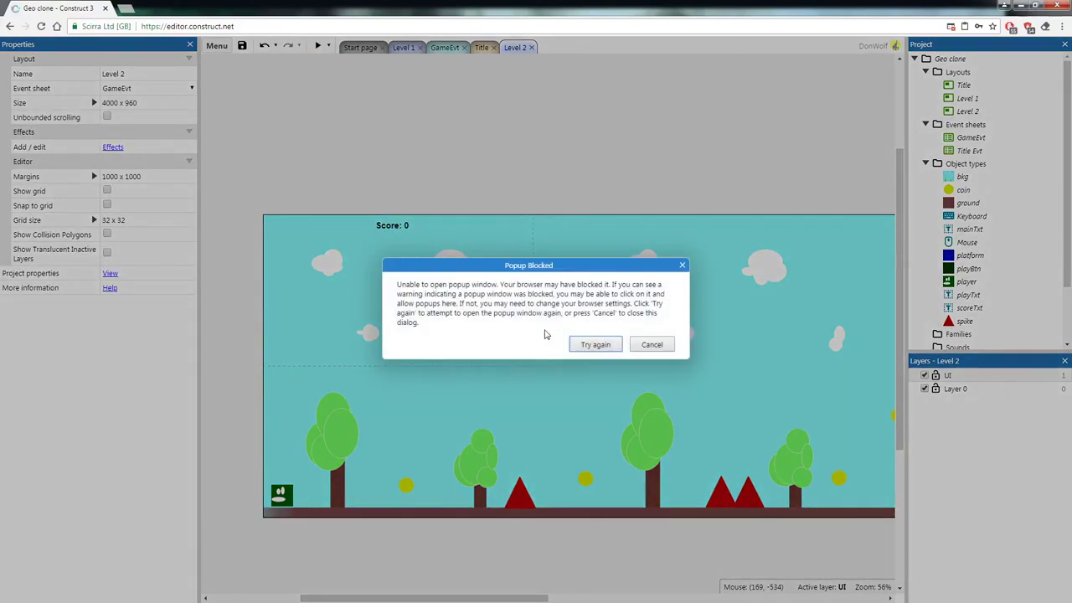
pyautogui.click(604, 345)
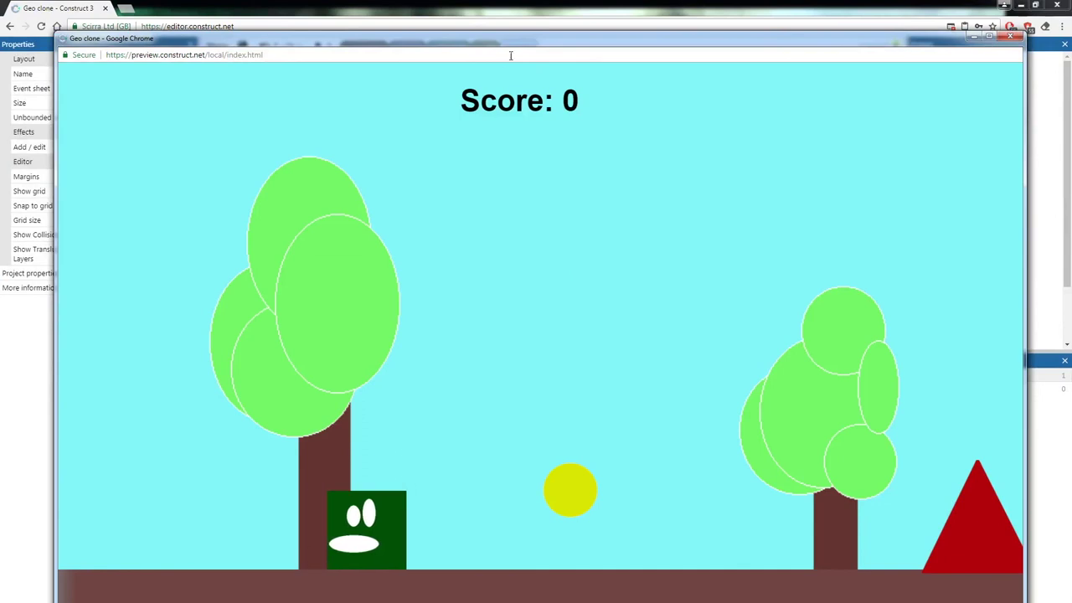
pyautogui.click(659, 252)
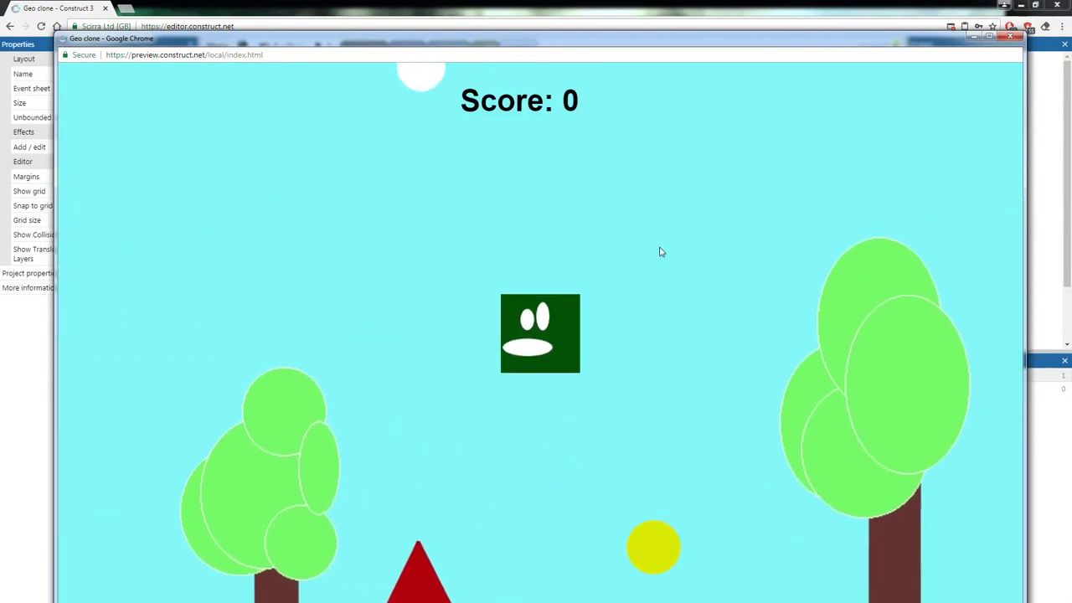
pyautogui.click(659, 252)
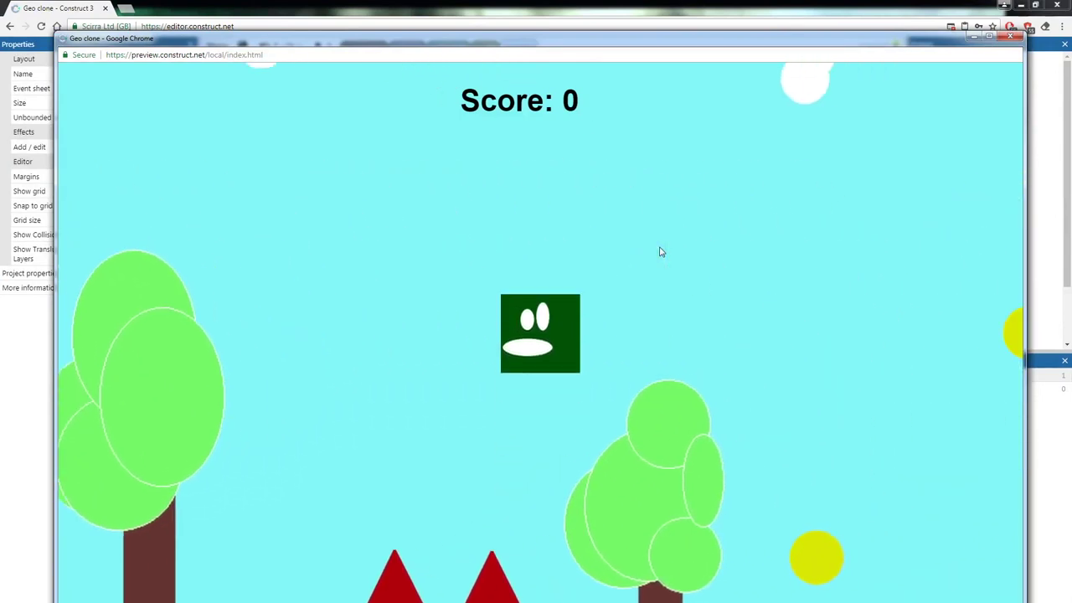
pyautogui.click(659, 252)
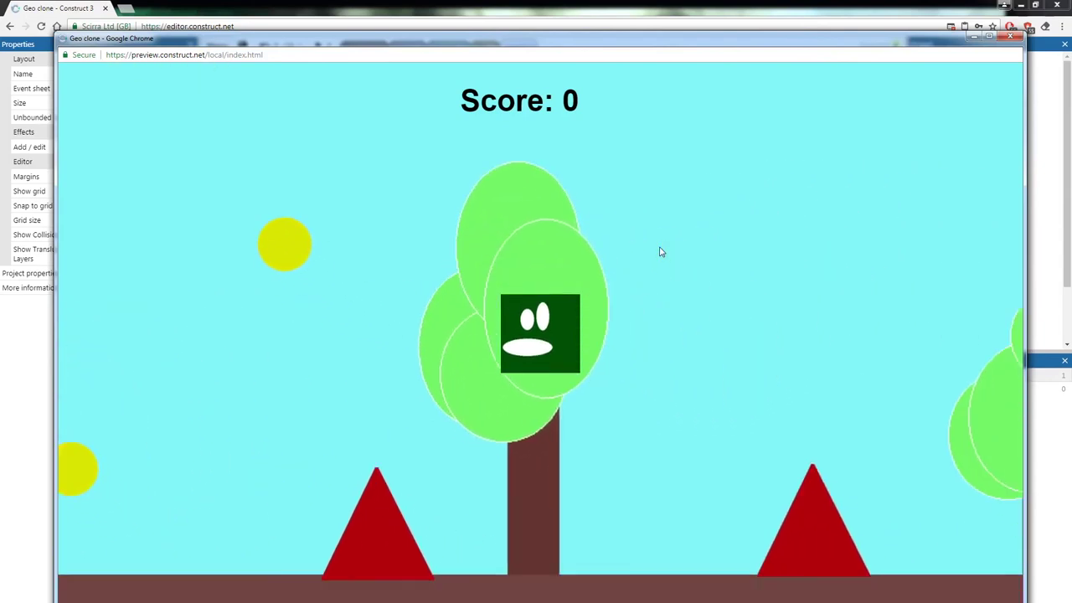
pyautogui.click(659, 252)
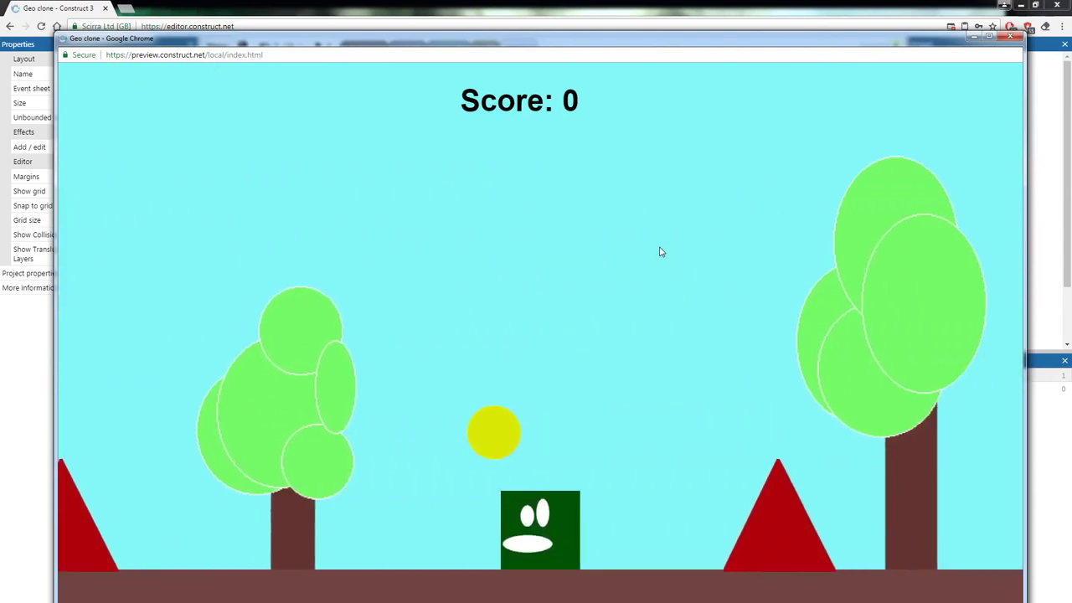
pyautogui.click(661, 249)
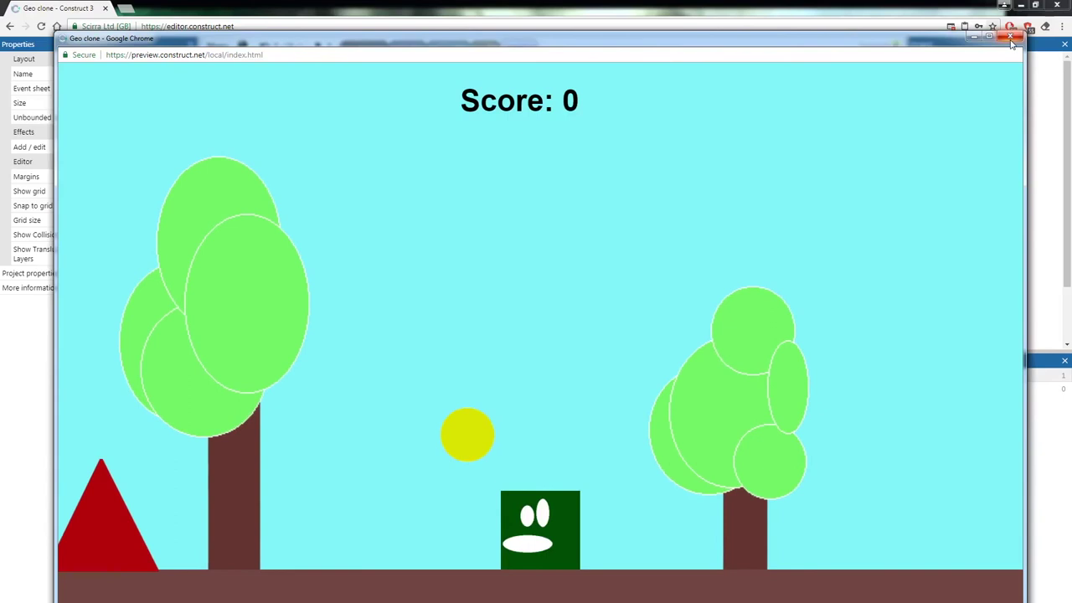
pyautogui.click(1010, 36)
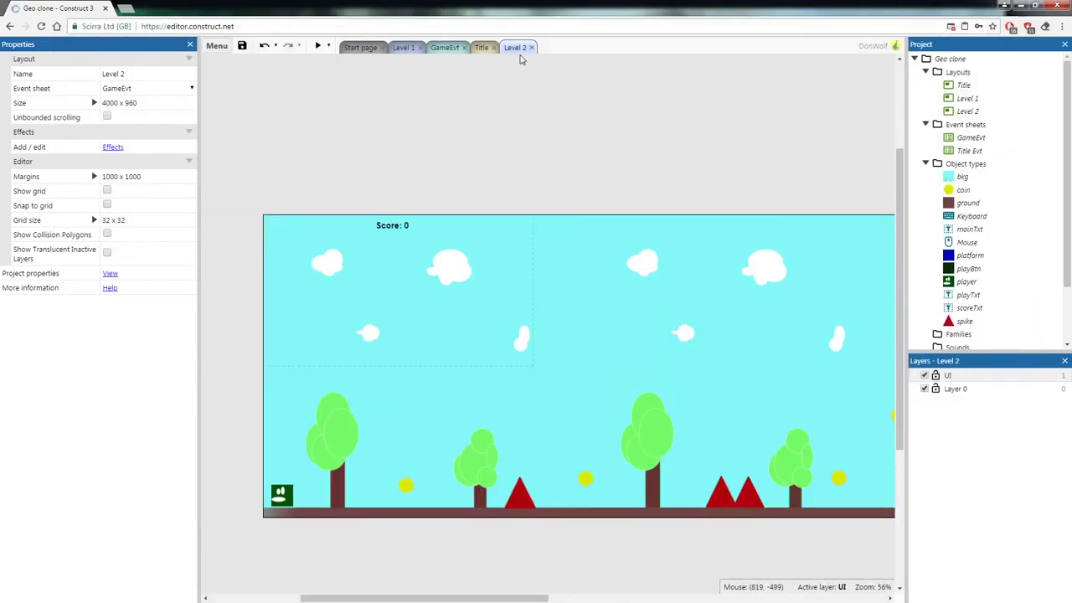
# - Add an event to the GameEvt sheet that triggers when a coin collides with the player
pyautogui.click(446, 47)
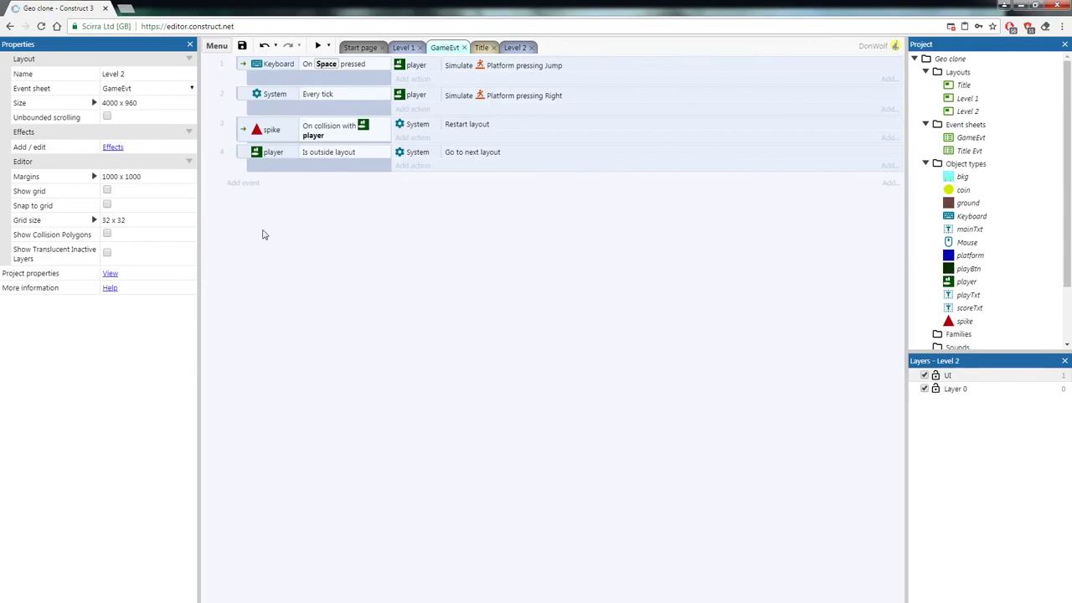
pyautogui.click(251, 190)
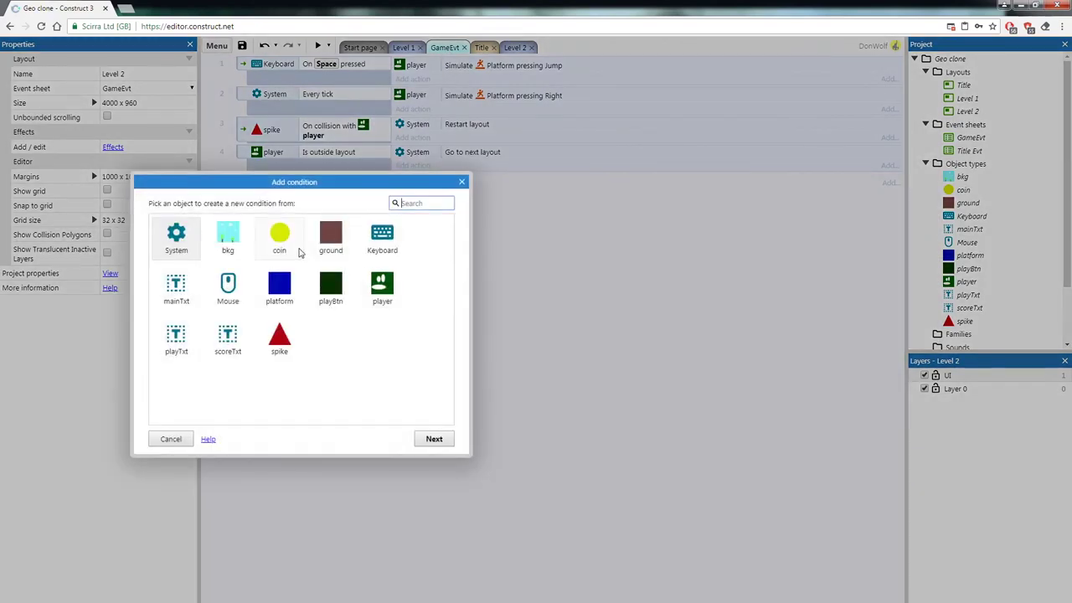
pyautogui.doubleClick(283, 241)
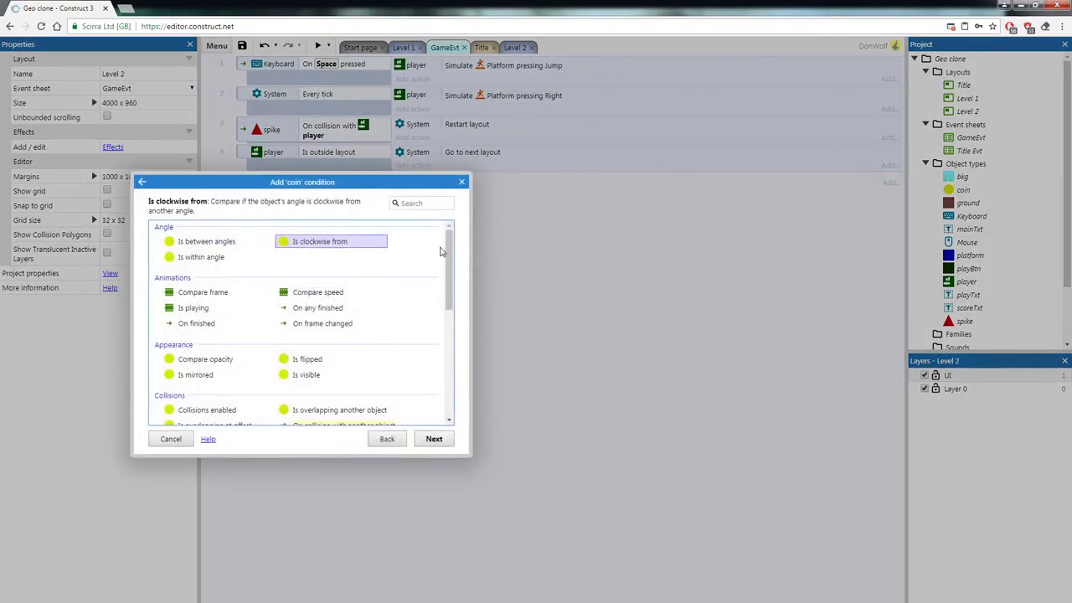
pyautogui.scroll(-1, 446, 284)
pyautogui.doubleClick(366, 336)
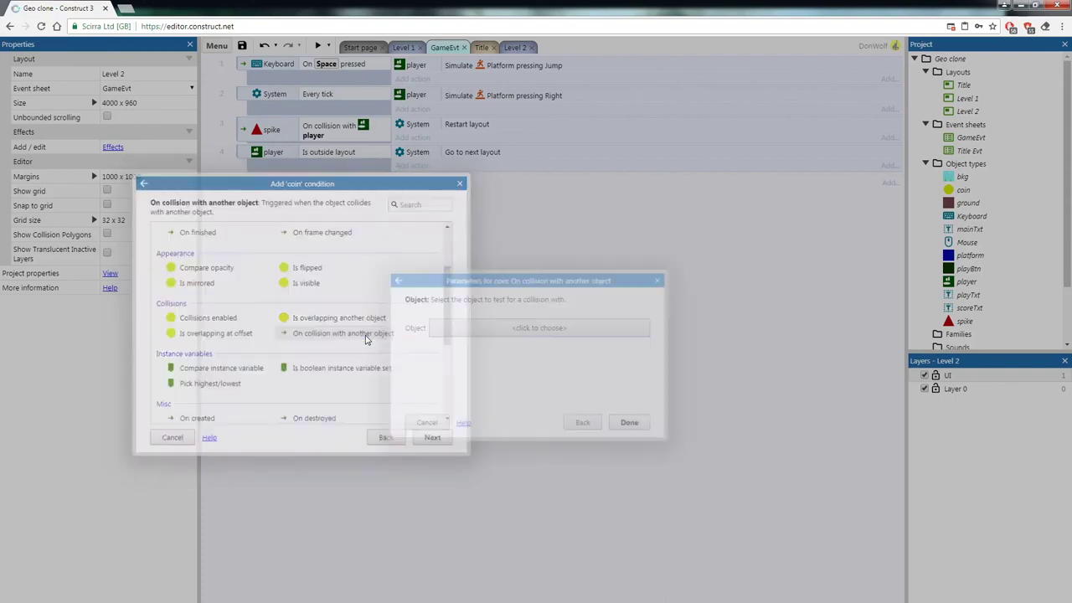
pyautogui.click(580, 326)
pyautogui.scroll(-1, 452, 354)
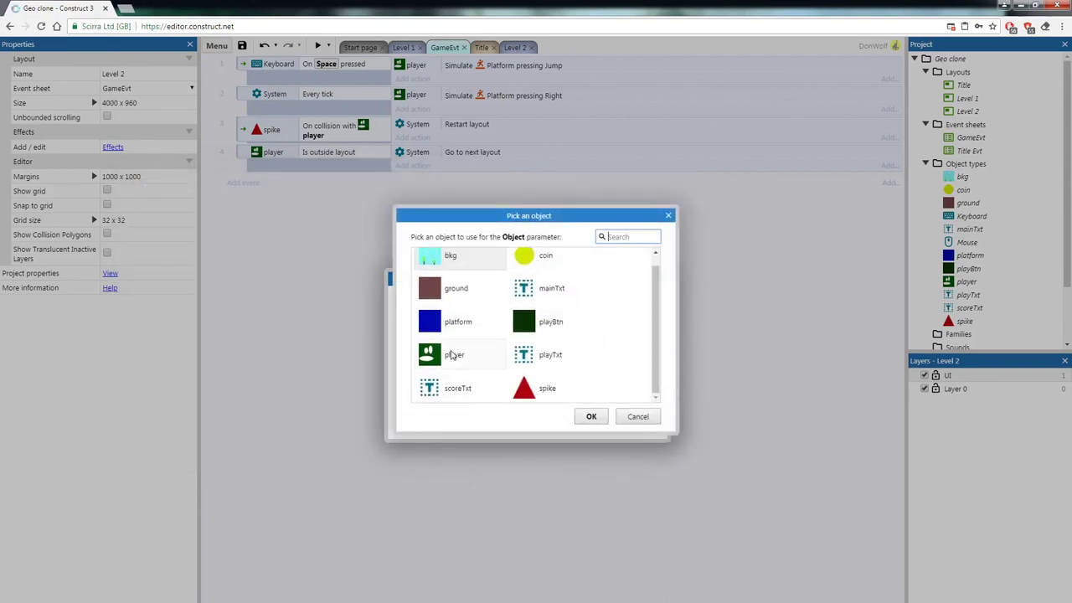
pyautogui.doubleClick(452, 355)
pyautogui.click(641, 418)
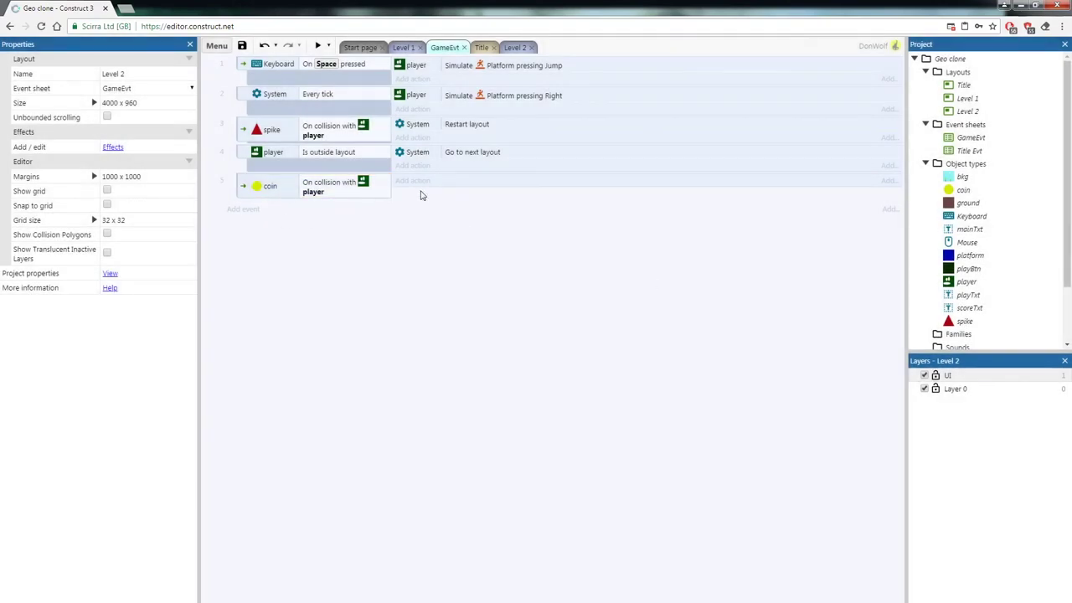
# - Add a global number variable named score with an initial value of 0 to the GameEvt sheet
pyautogui.rightClick(320, 301)
pyautogui.click(379, 359)
pyautogui.write('score')
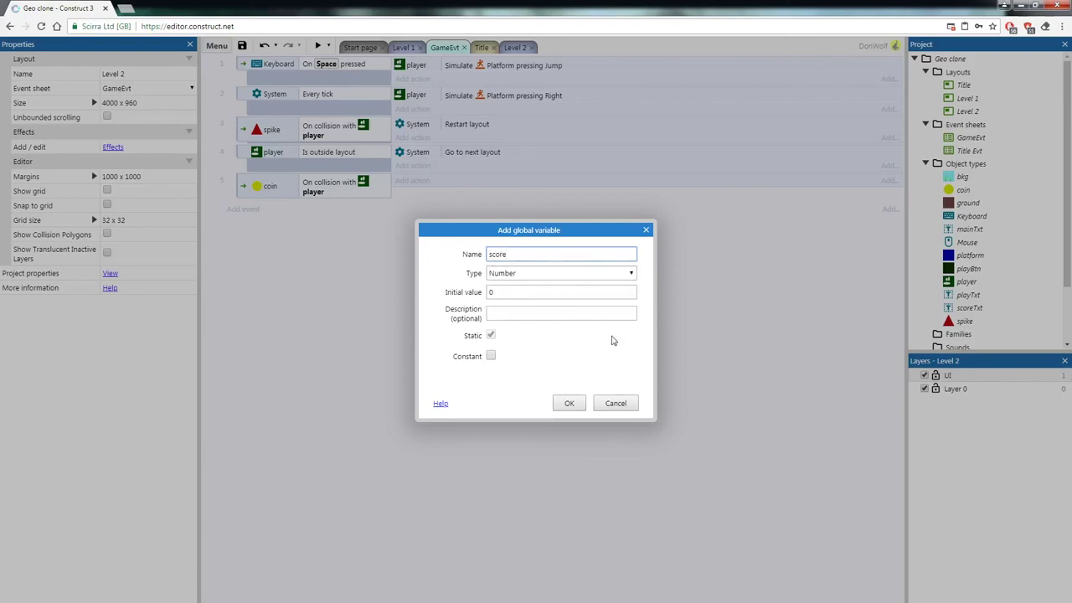
pyautogui.click(573, 405)
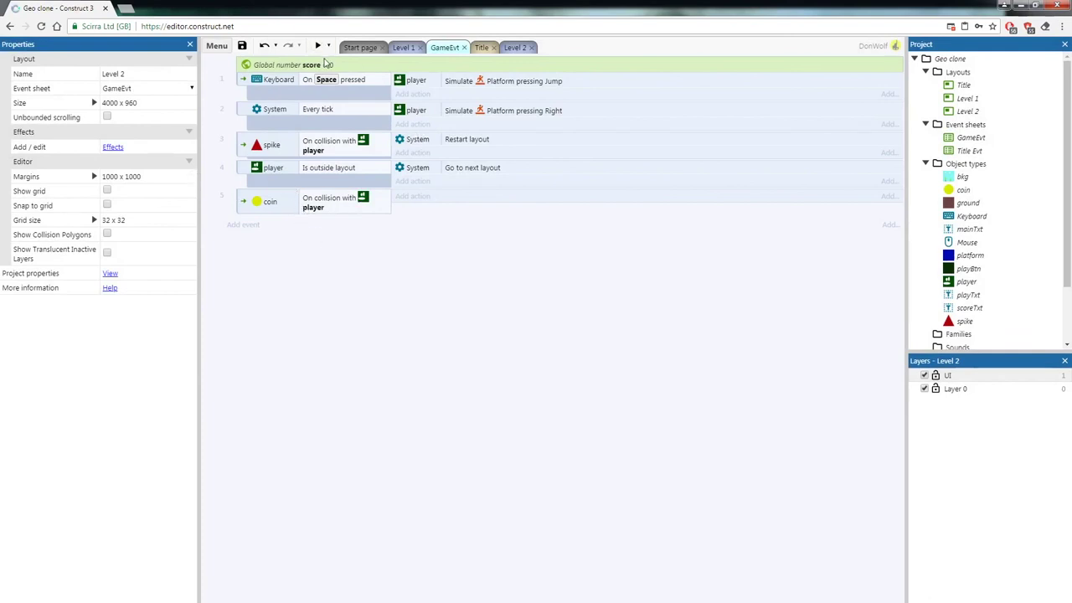
# - Give the coin collision event a System action that adds 100 to the score variable
pyautogui.click(413, 199)
pyautogui.moveTo(326, 190); pyautogui.dragTo(451, 227)
pyautogui.click(406, 276)
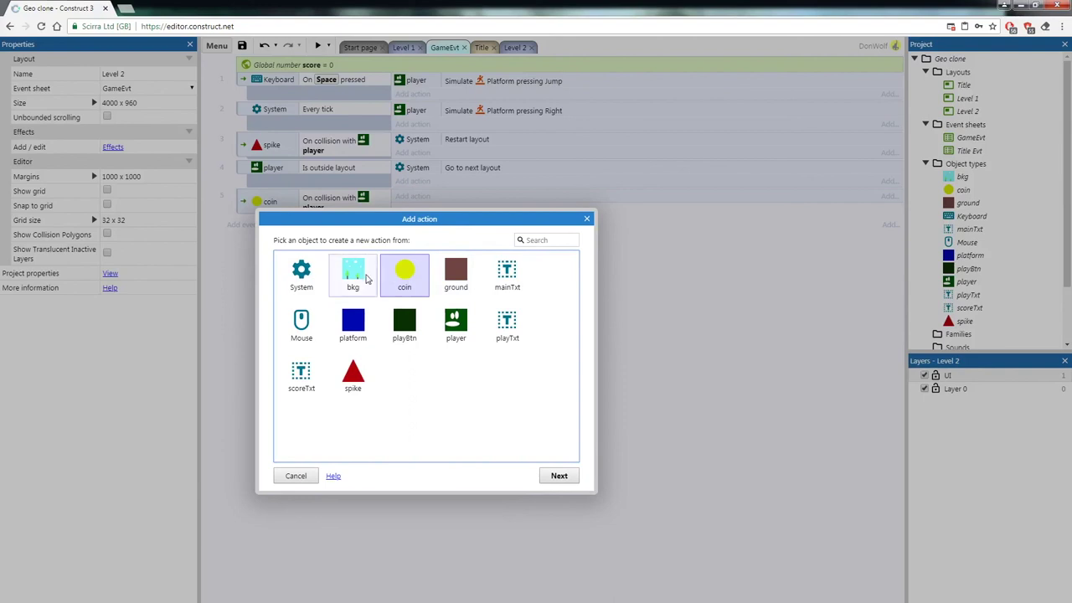
pyautogui.click(300, 280)
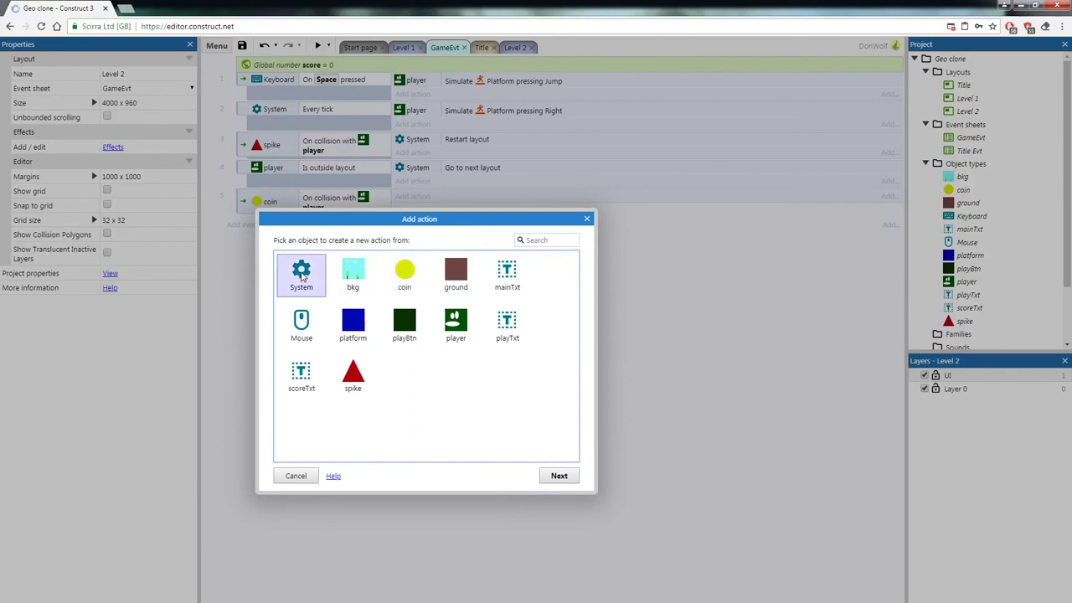
pyautogui.doubleClick(302, 279)
pyautogui.scroll(-1, 410, 343)
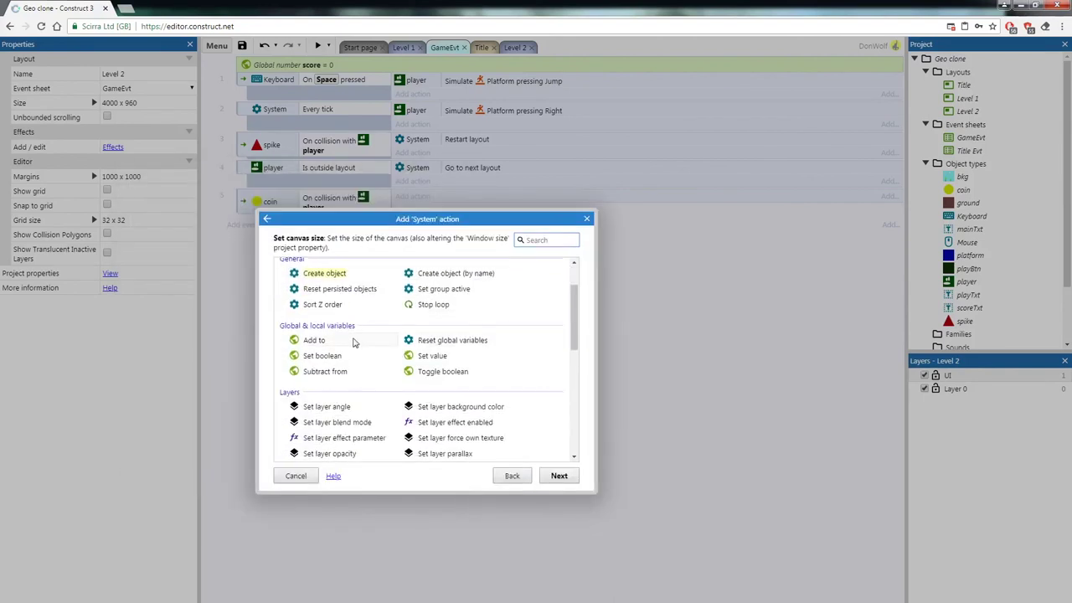
pyautogui.click(317, 341)
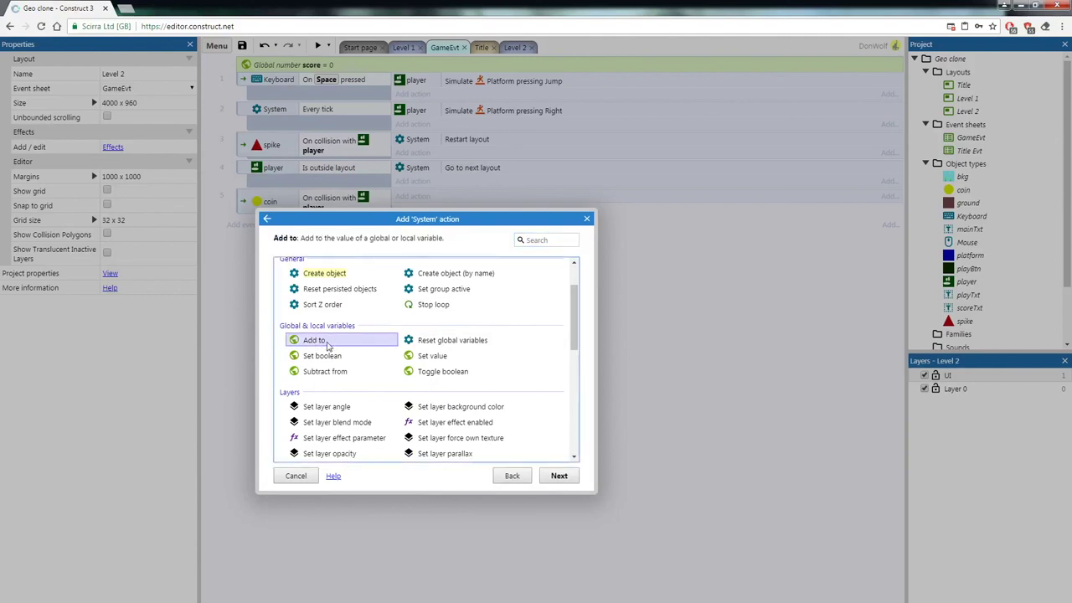
pyautogui.scroll(1, 320, 343)
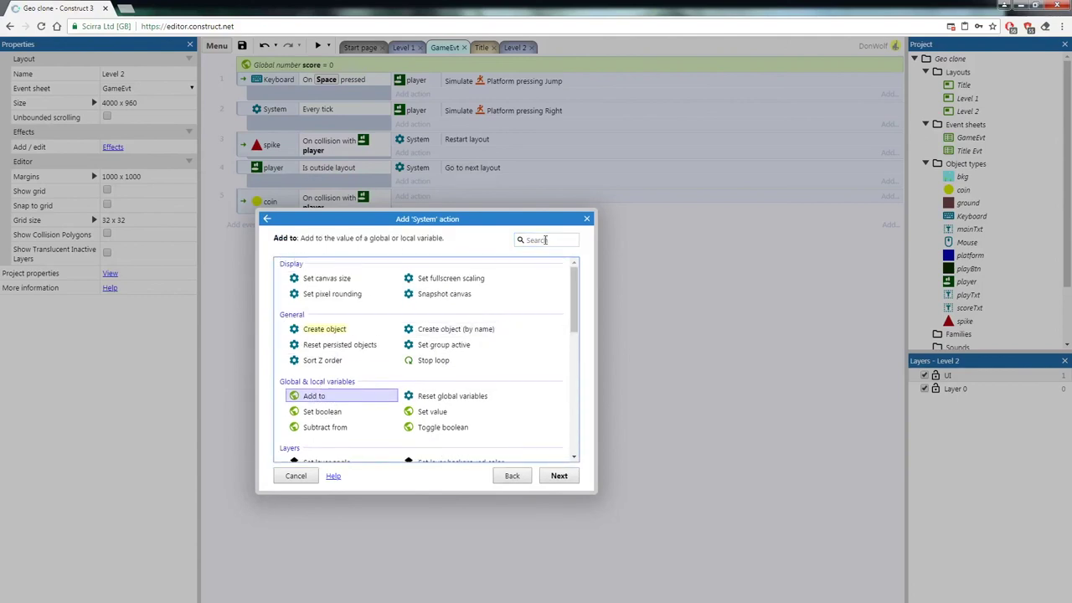
pyautogui.write('add')
pyautogui.doubleClick(373, 279)
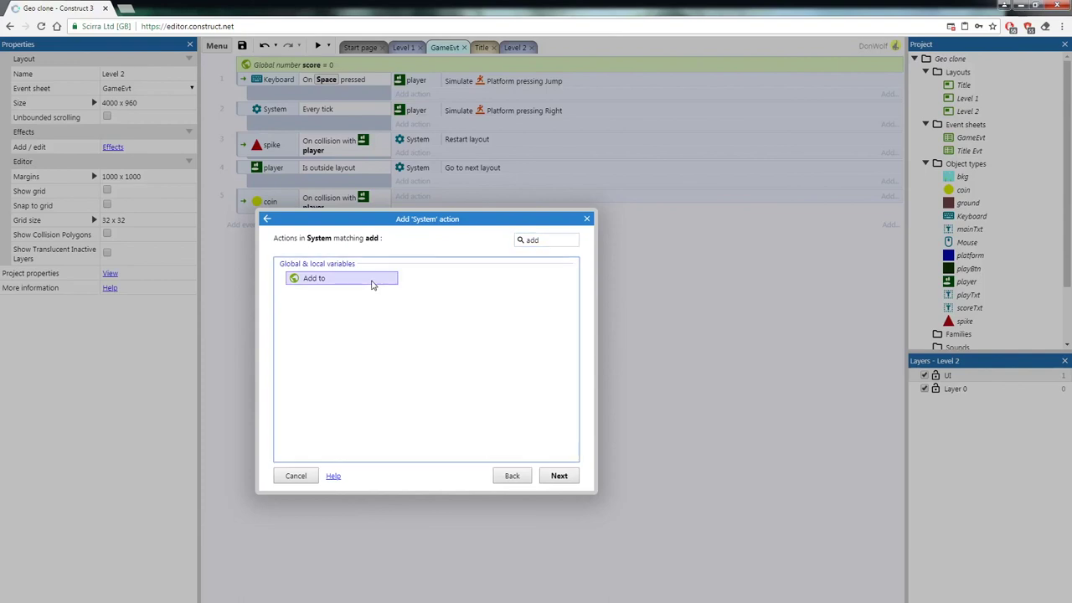
pyautogui.click(454, 340)
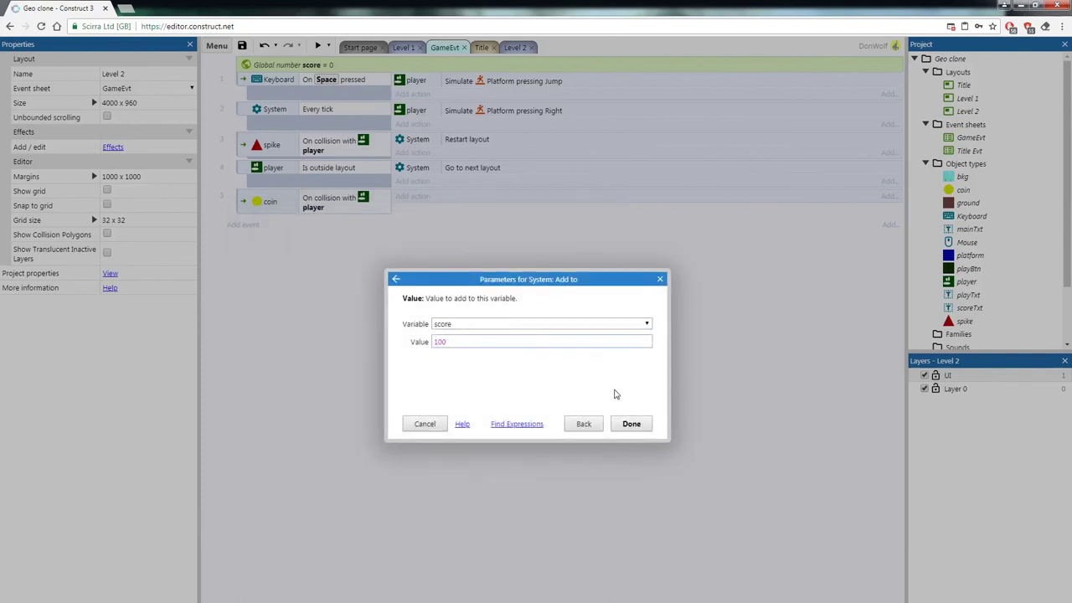
pyautogui.click(646, 427)
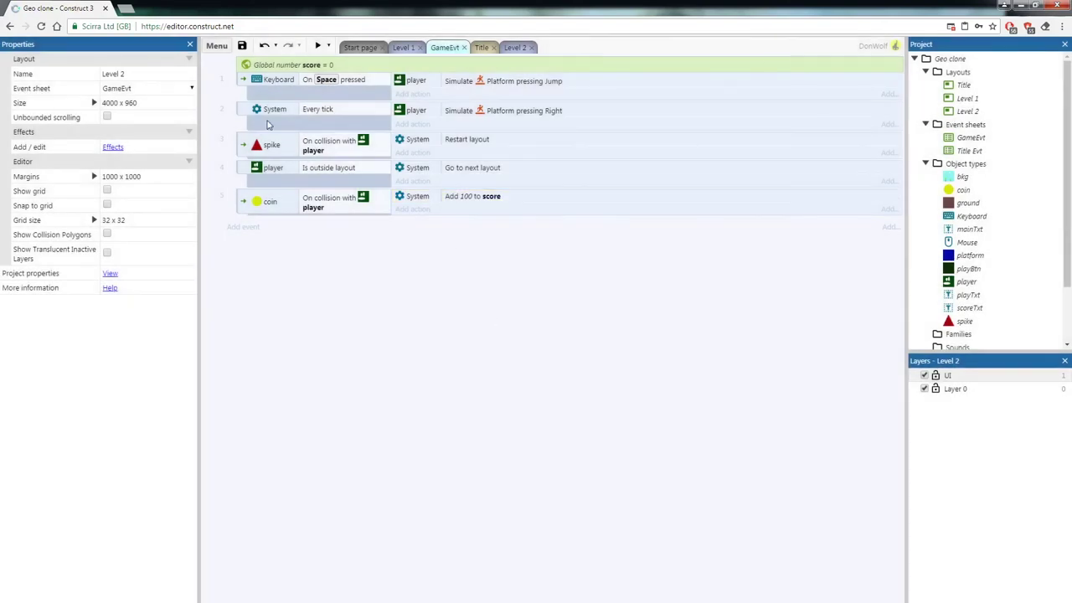
# - Add a Destroy action for the coin to the coin collision event
pyautogui.click(413, 210)
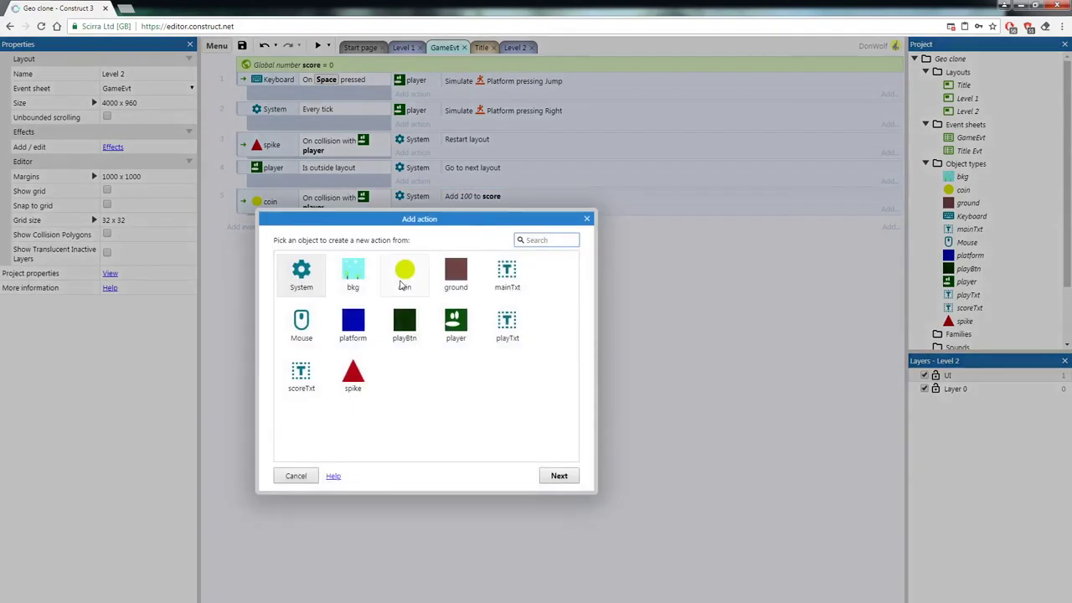
pyautogui.click(296, 475)
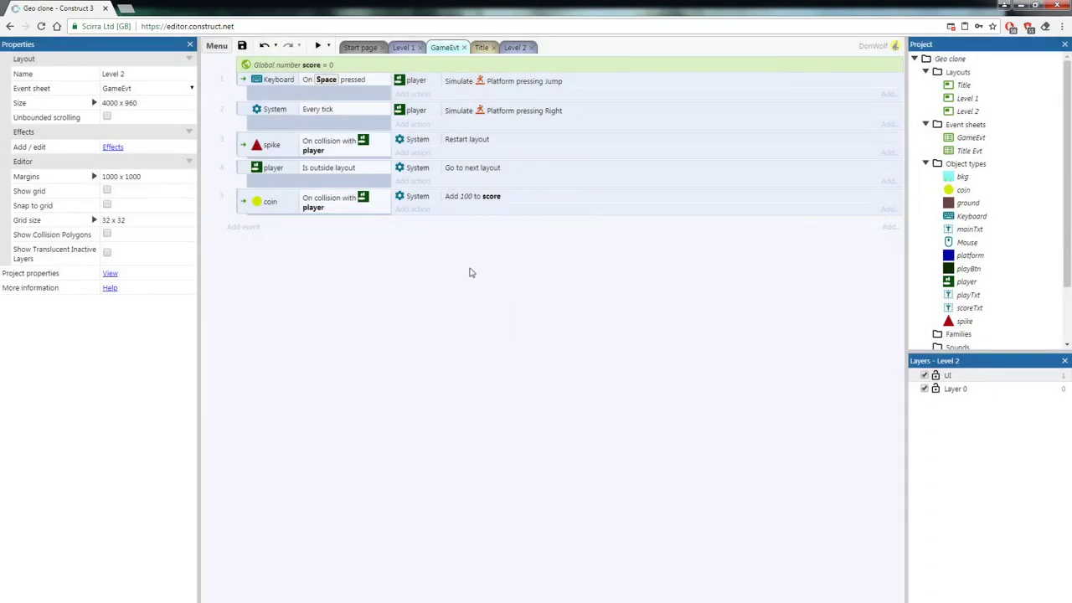
pyautogui.click(414, 209)
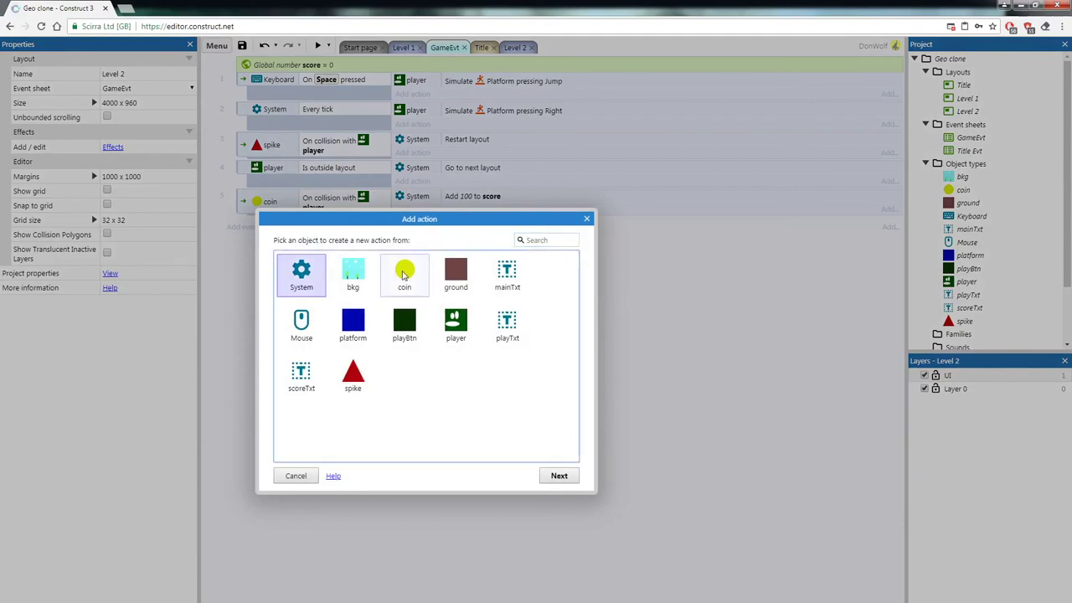
pyautogui.doubleClick(403, 274)
pyautogui.write('des')
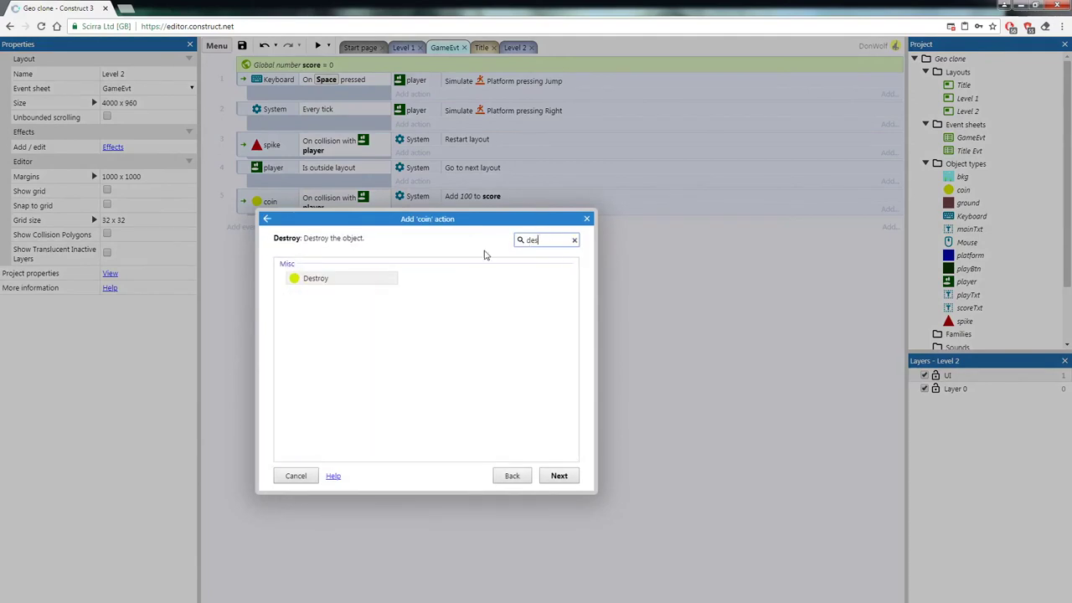
pyautogui.doubleClick(311, 280)
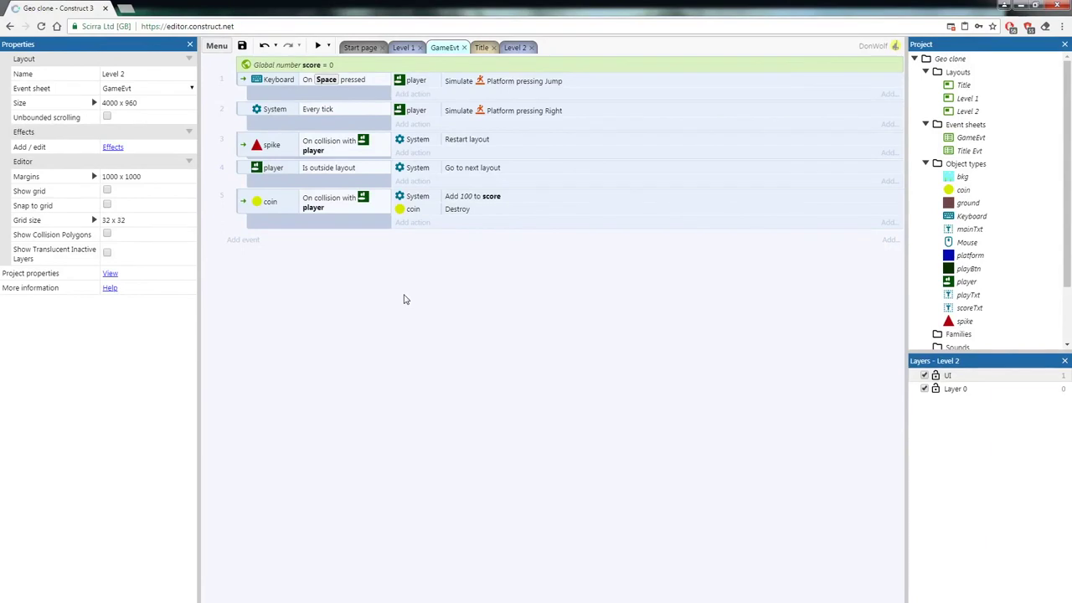
# - Add a Set text action for scoreTxt to the coin collision event, using the expression "Score: " & score
pyautogui.click(421, 224)
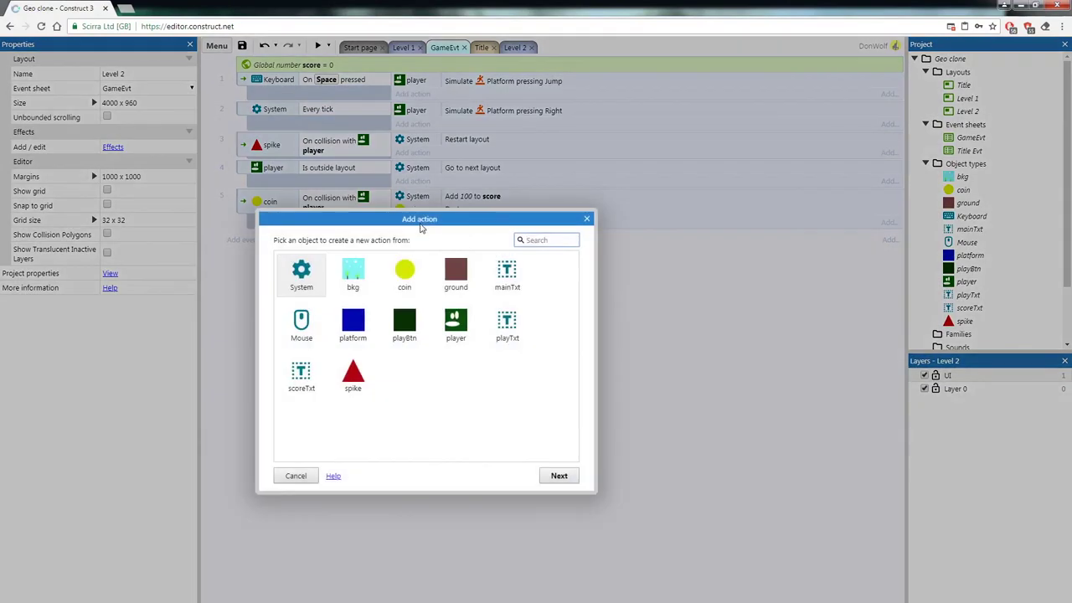
pyautogui.click(303, 386)
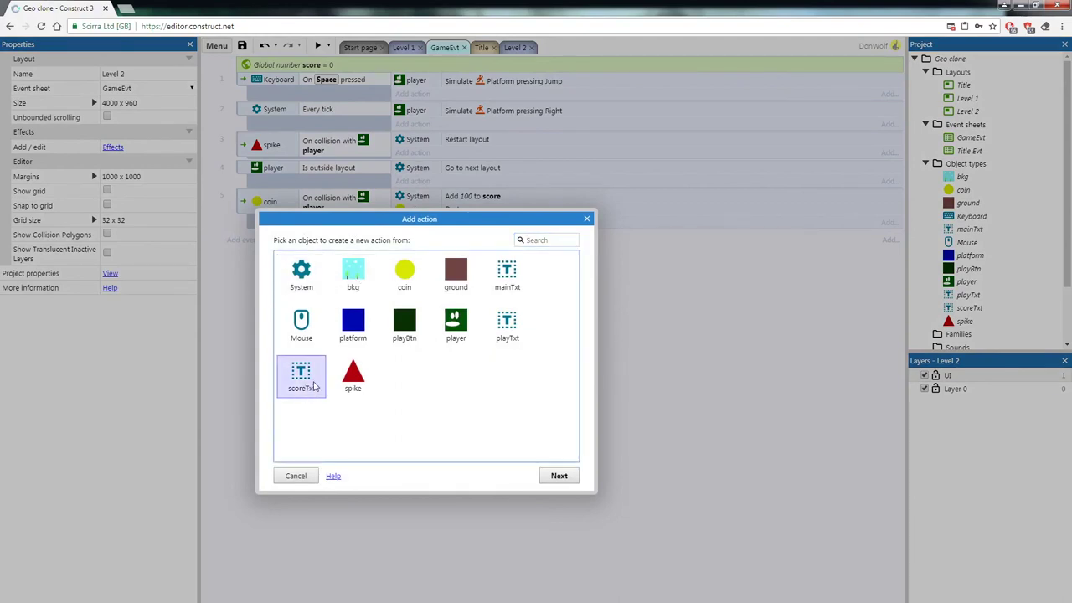
pyautogui.doubleClick(303, 386)
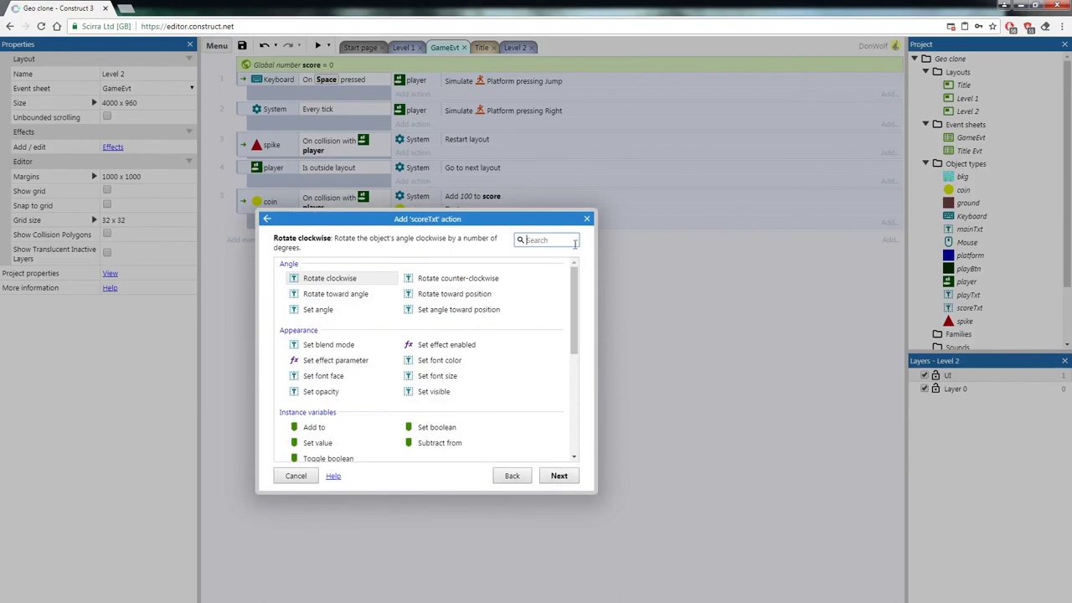
pyautogui.write('set tex')
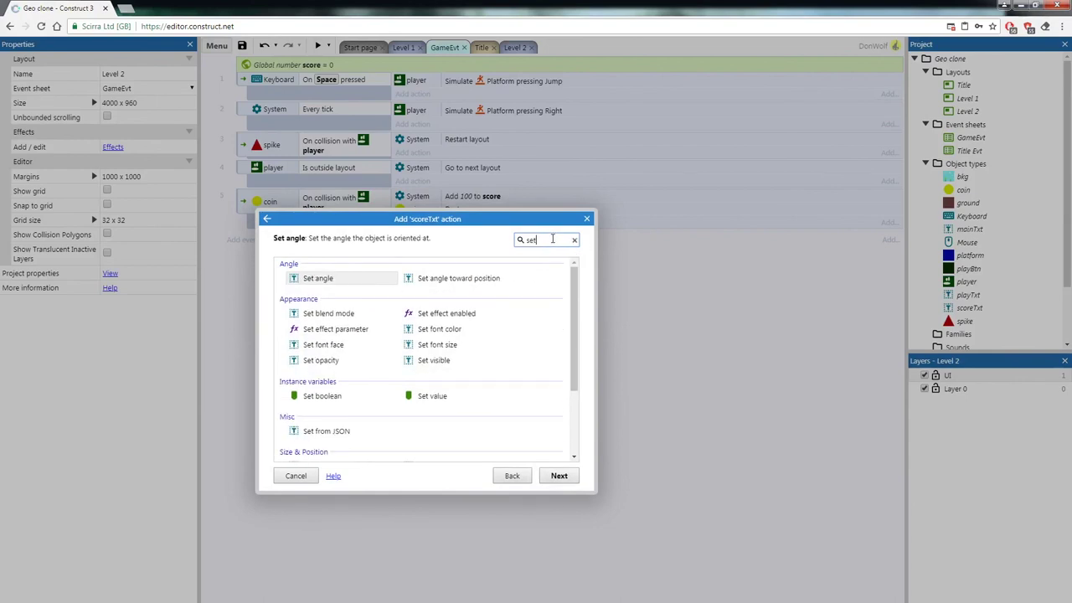
pyautogui.doubleClick(342, 281)
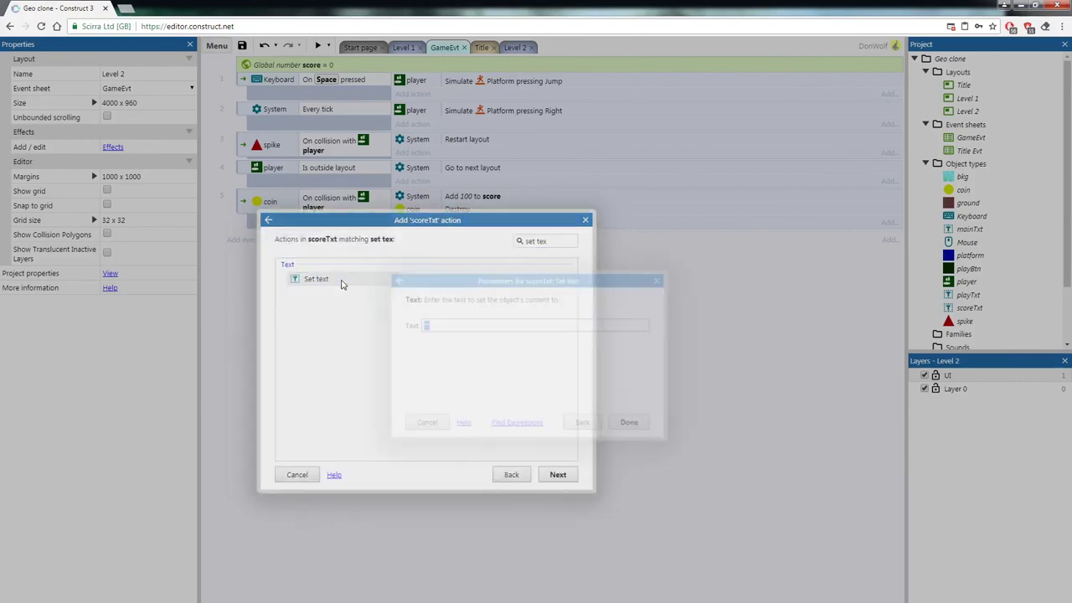
pyautogui.click(432, 326)
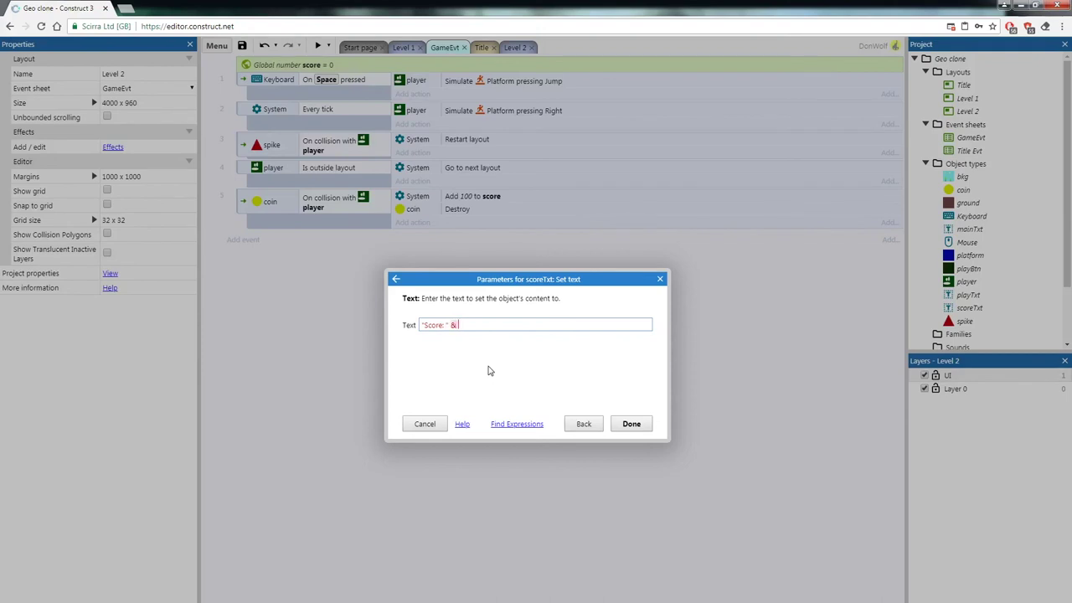
pyautogui.write('score')
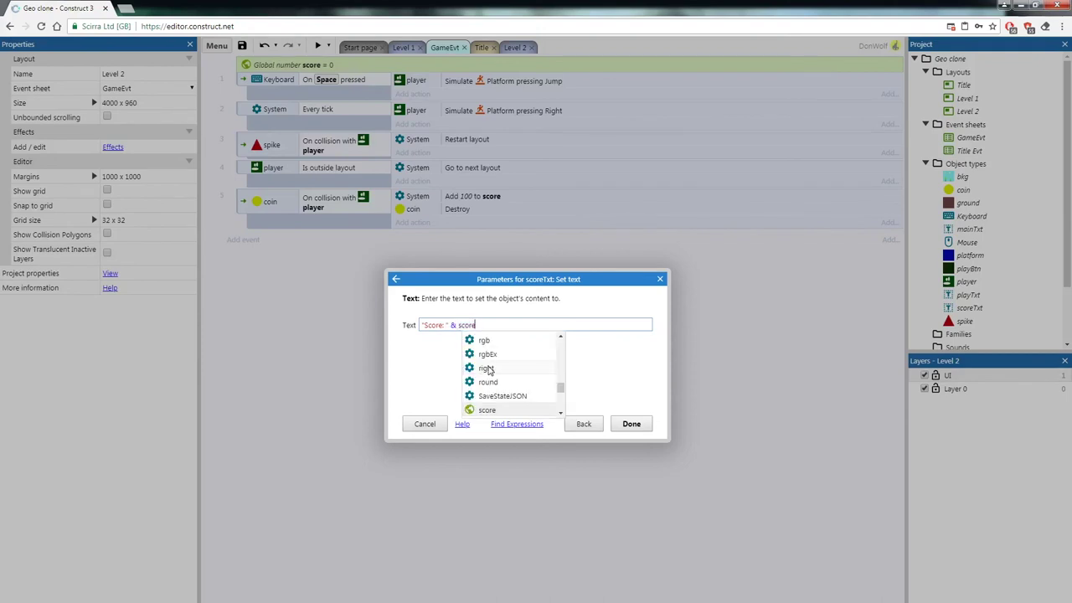
pyautogui.click(494, 409)
pyautogui.click(444, 327)
pyautogui.moveTo(447, 325)
pyautogui.mouseDown()
pyautogui.moveTo(414, 318)
pyautogui.moveTo(452, 324)
pyautogui.mouseUp()
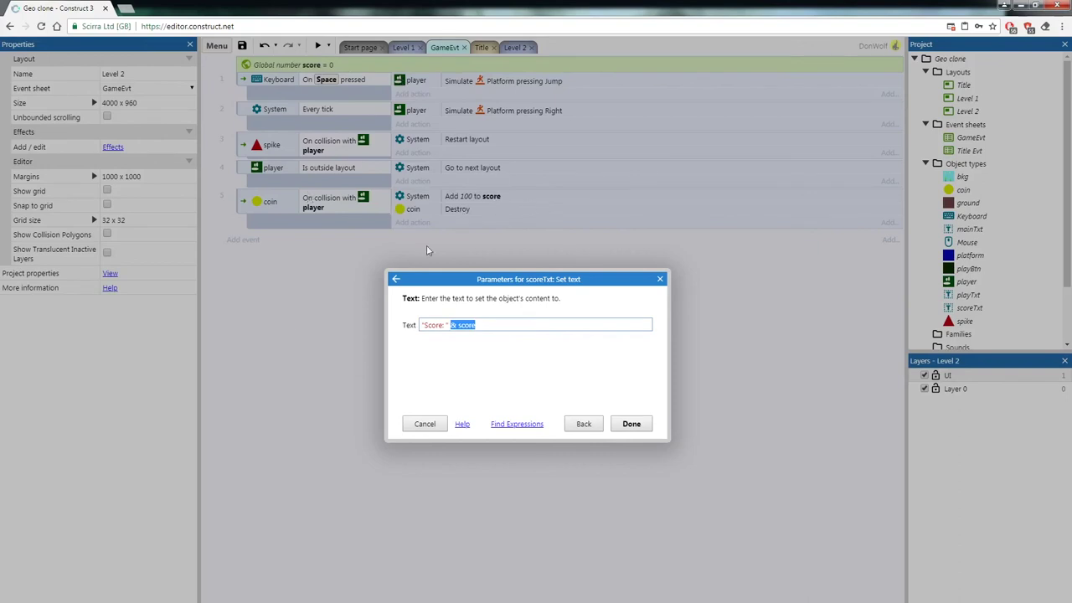
pyautogui.click(483, 324)
pyautogui.doubleClick(468, 324)
pyautogui.moveTo(452, 323); pyautogui.dragTo(411, 327)
pyautogui.click(646, 427)
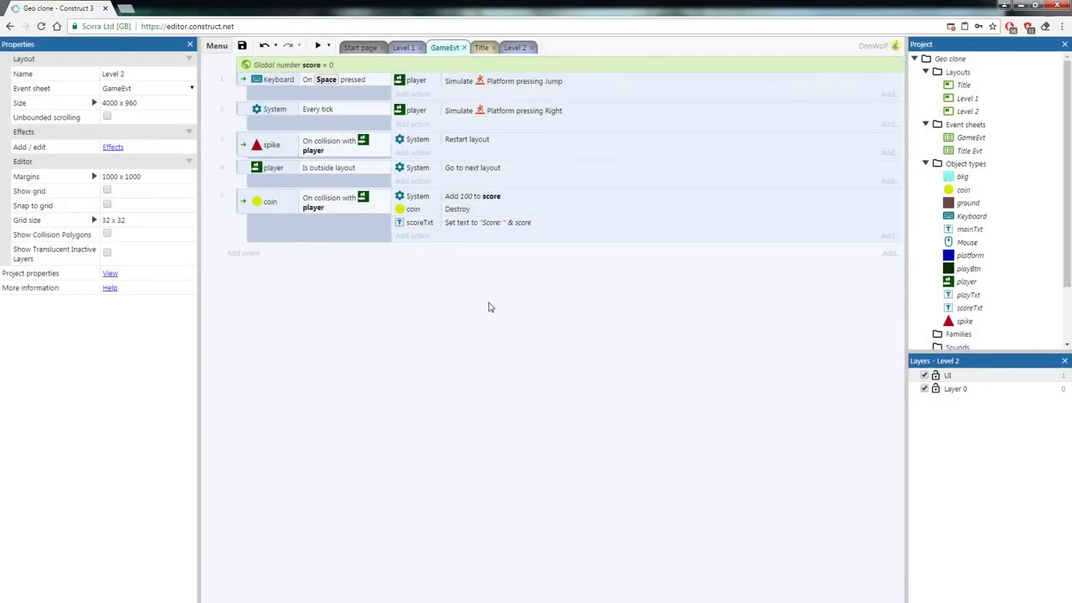
# - Preview Level 2 and play through it, jumping over spikes and collecting coins to check the score updates
pyautogui.click(318, 46)
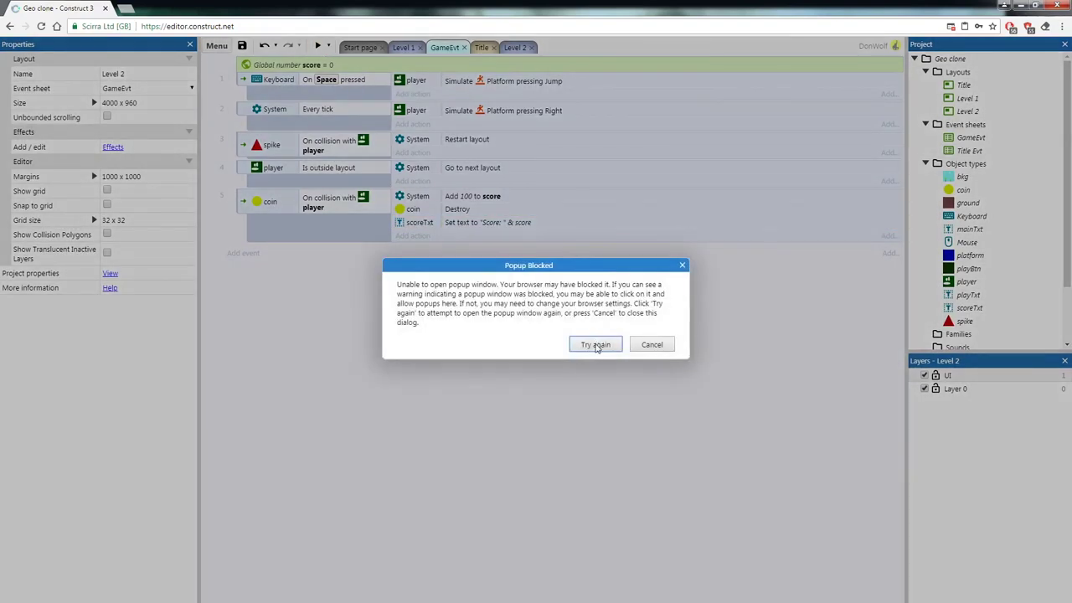
pyautogui.click(595, 344)
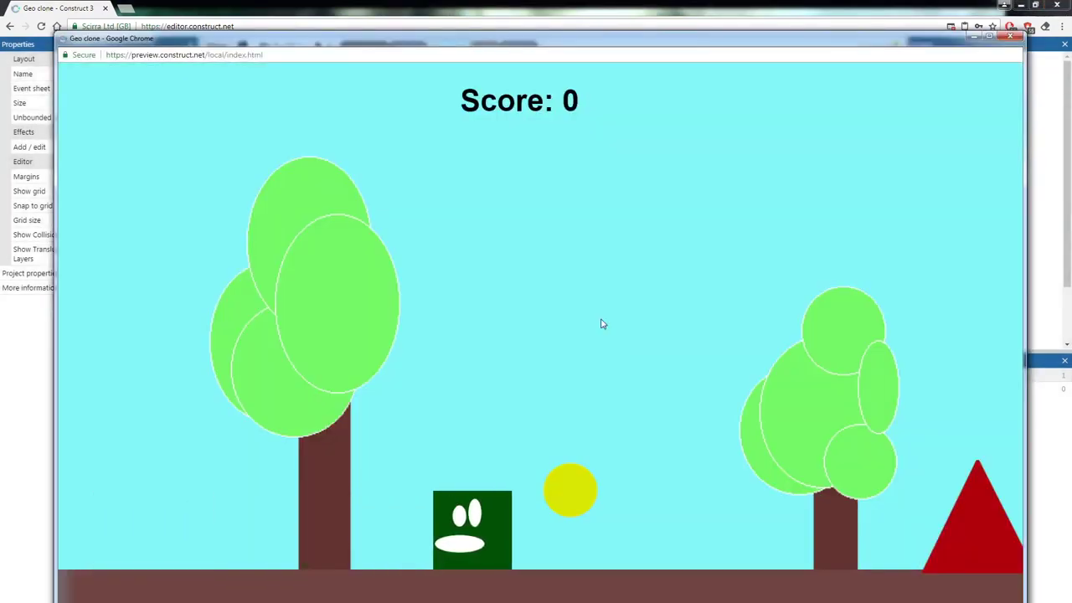
pyautogui.click(601, 323)
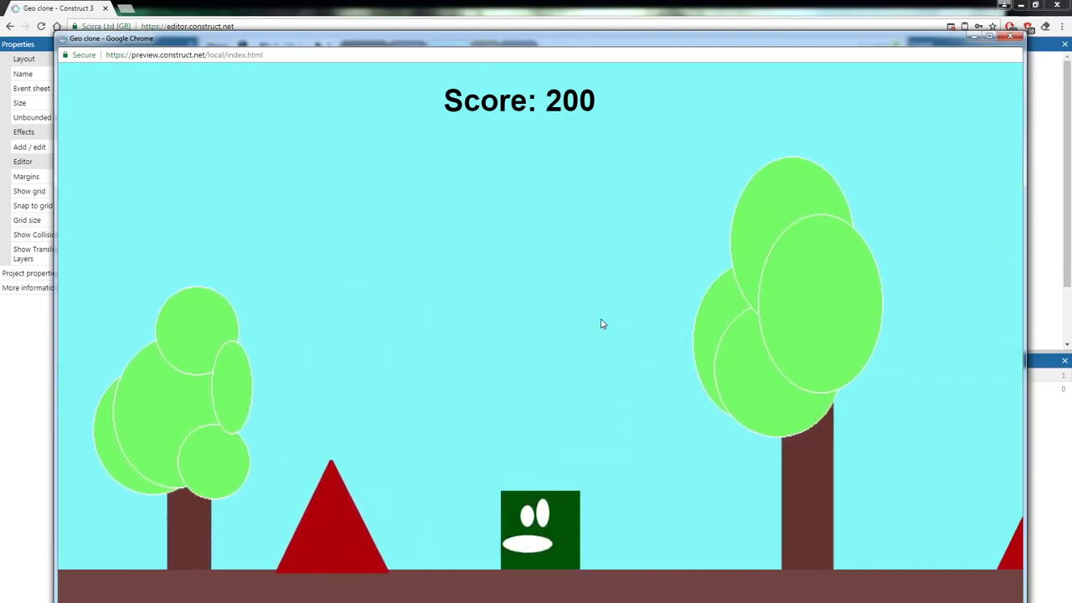
pyautogui.click(601, 324)
pyautogui.click(602, 323)
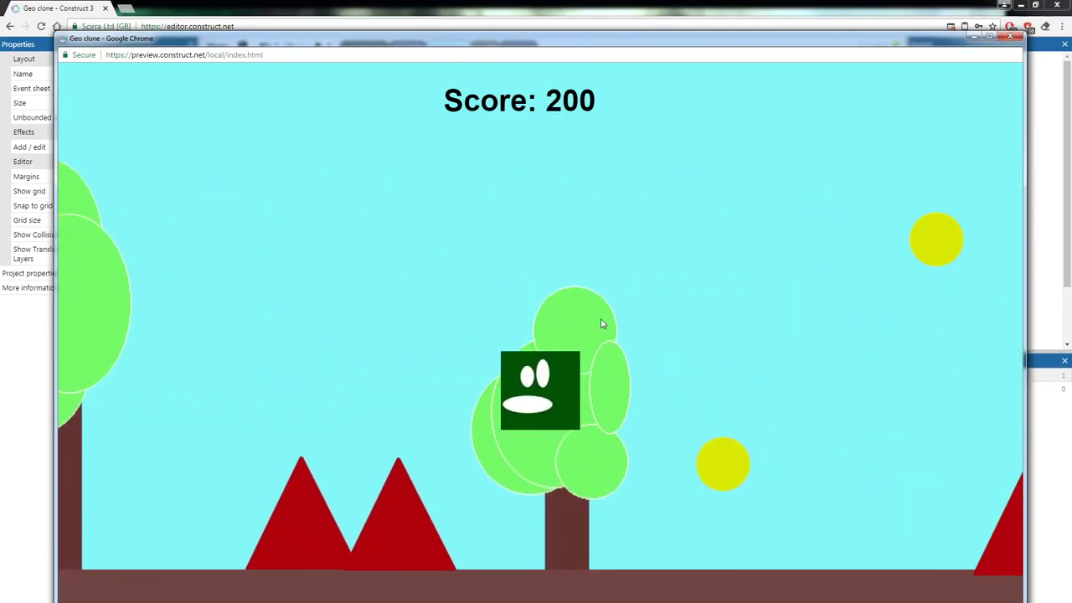
pyautogui.click(601, 323)
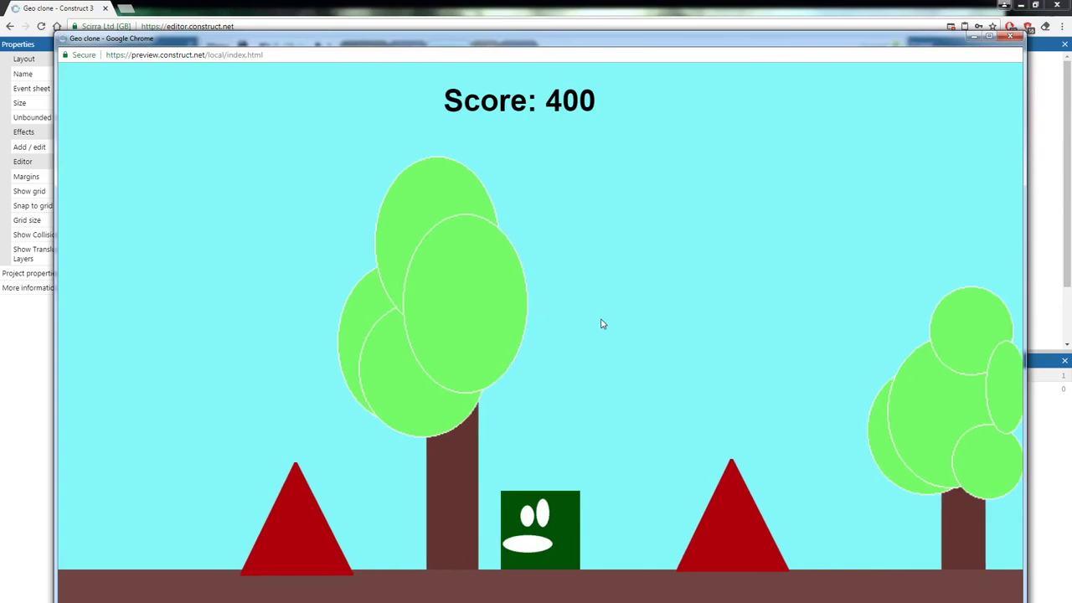
pyautogui.click(601, 323)
pyautogui.click(601, 323)
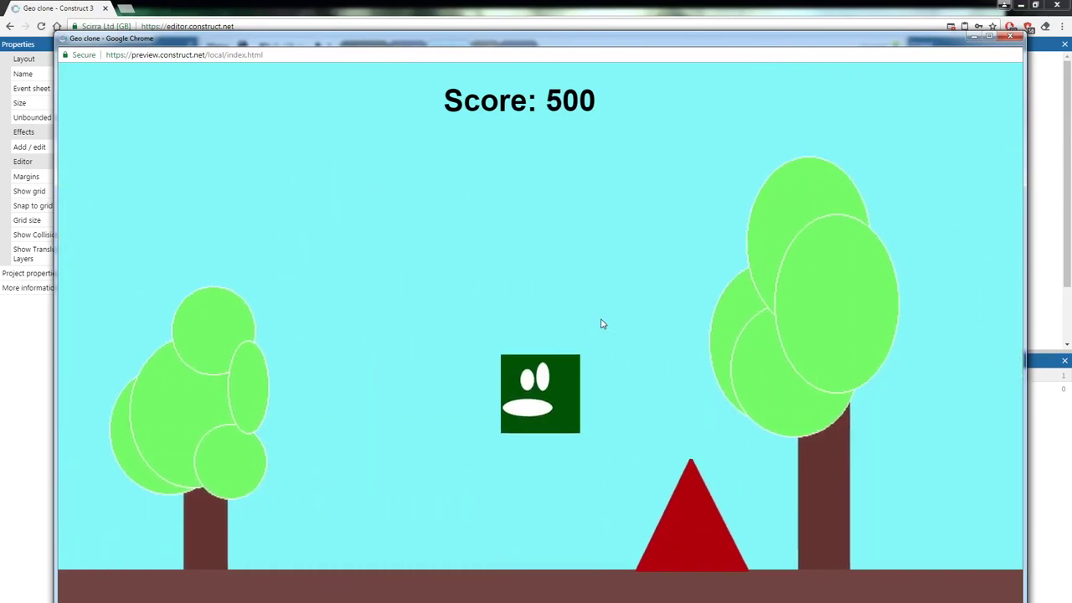
pyautogui.click(601, 323)
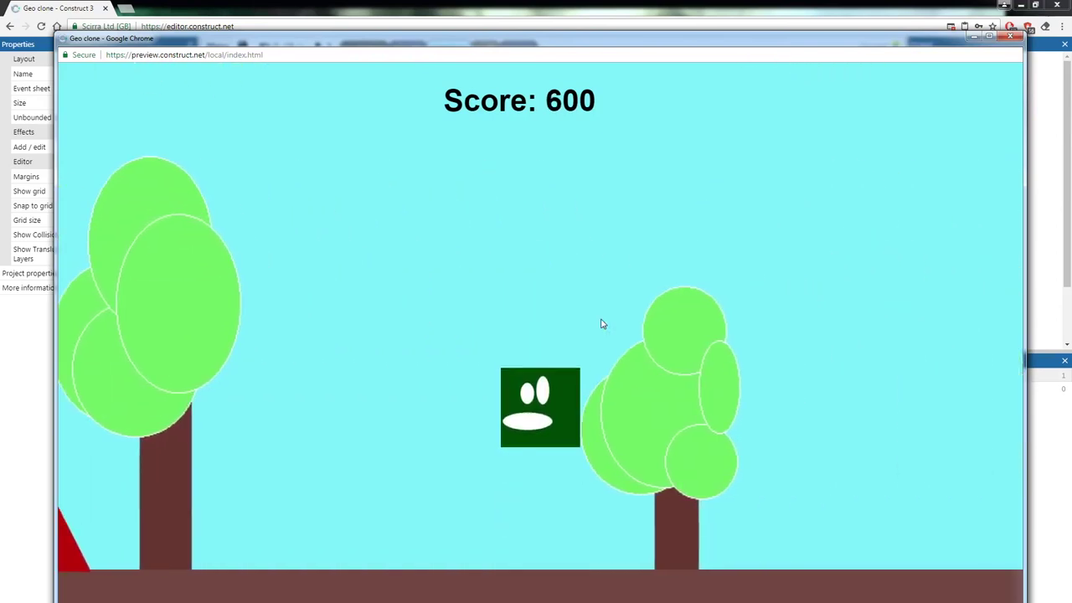
pyautogui.click(601, 323)
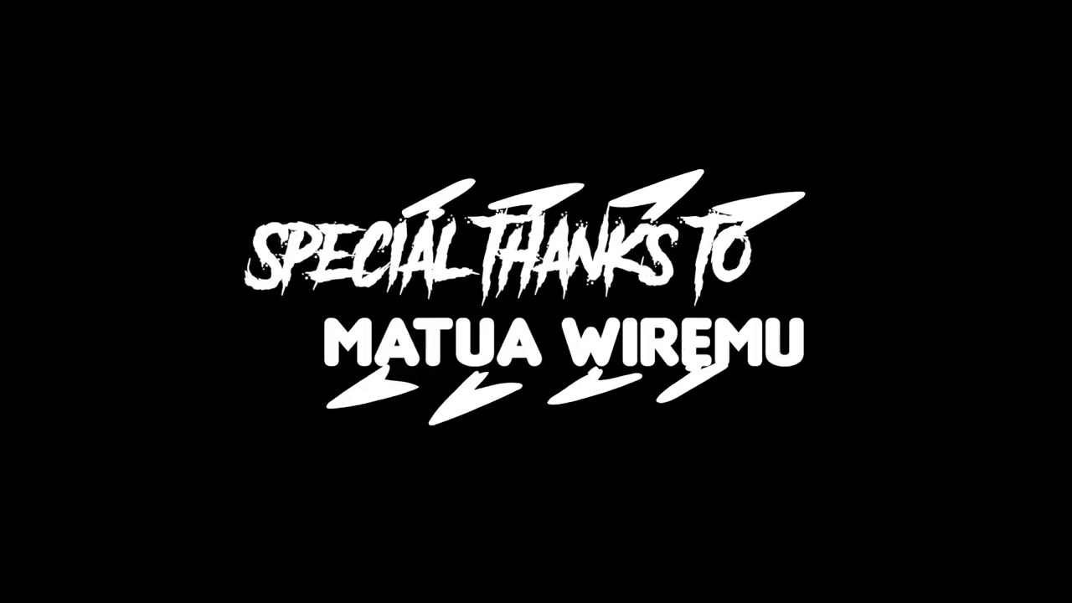